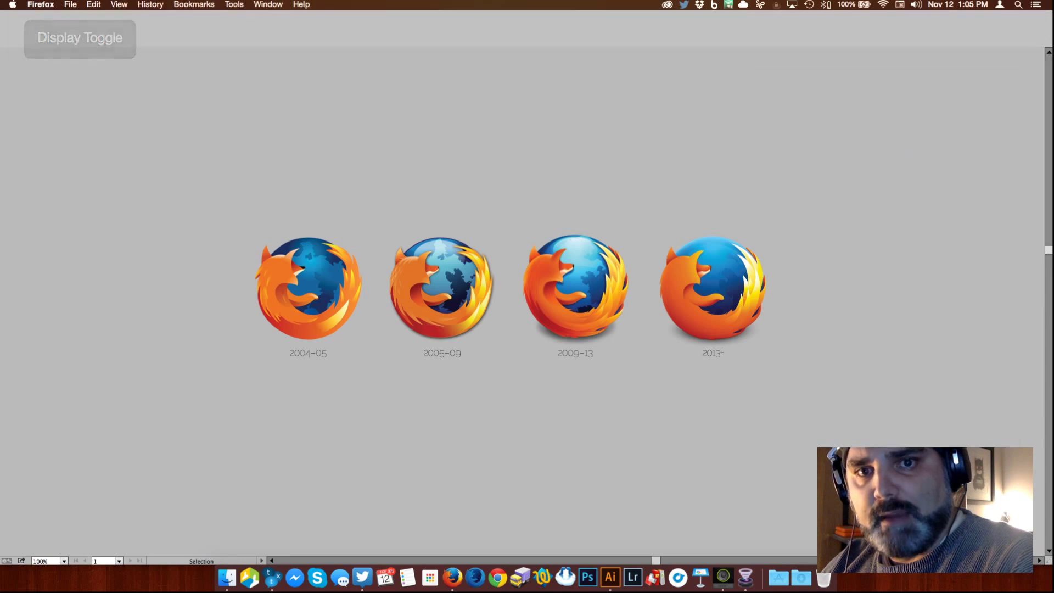
Step: Switch to Illustrator and examine the row of past Firefox logos and the two large old and new logos
click(812, 269)
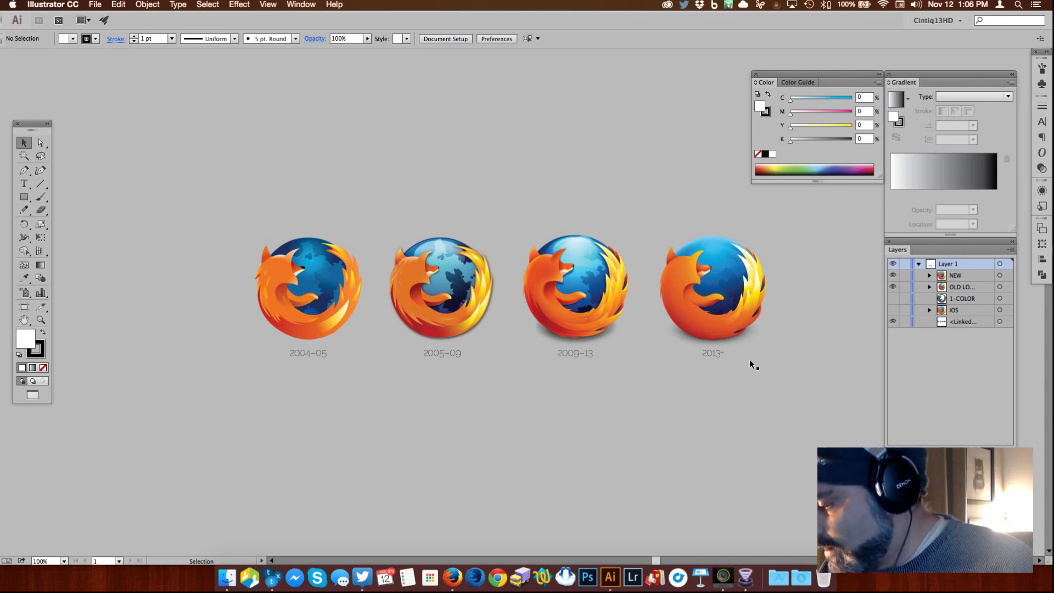
drag(738, 433, 734, 404)
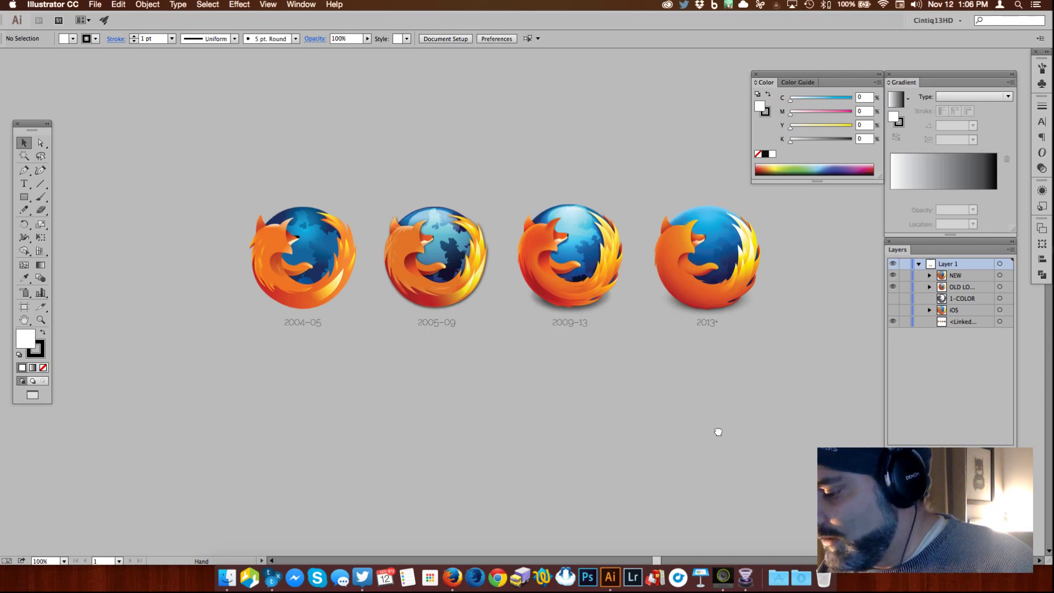
scroll(718, 439, down, 10)
scroll(707, 368, down, 7)
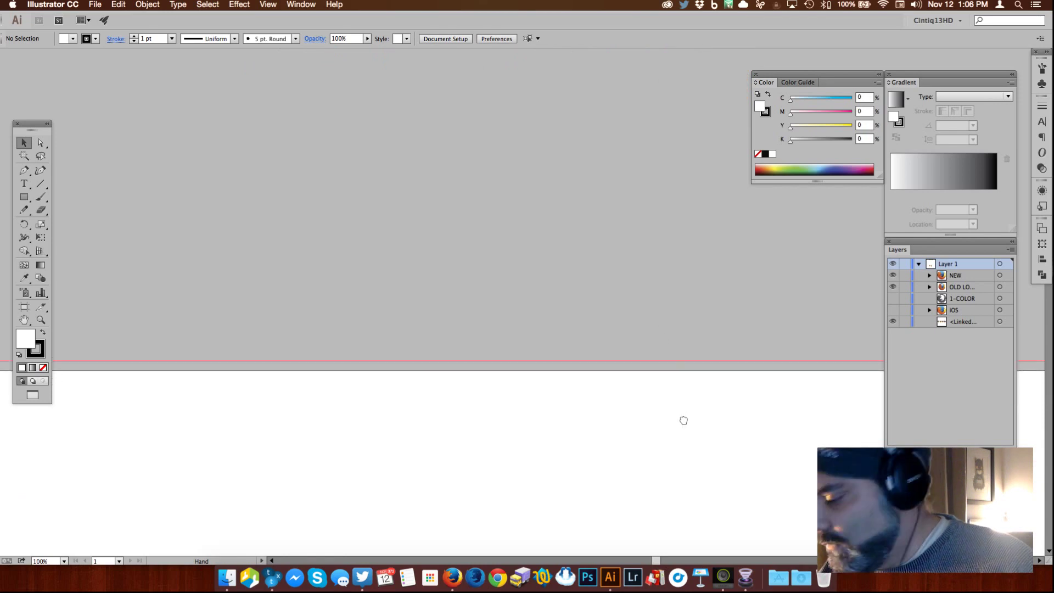
scroll(685, 426, down, 2)
scroll(647, 398, up, 15)
scroll(675, 341, down, 4)
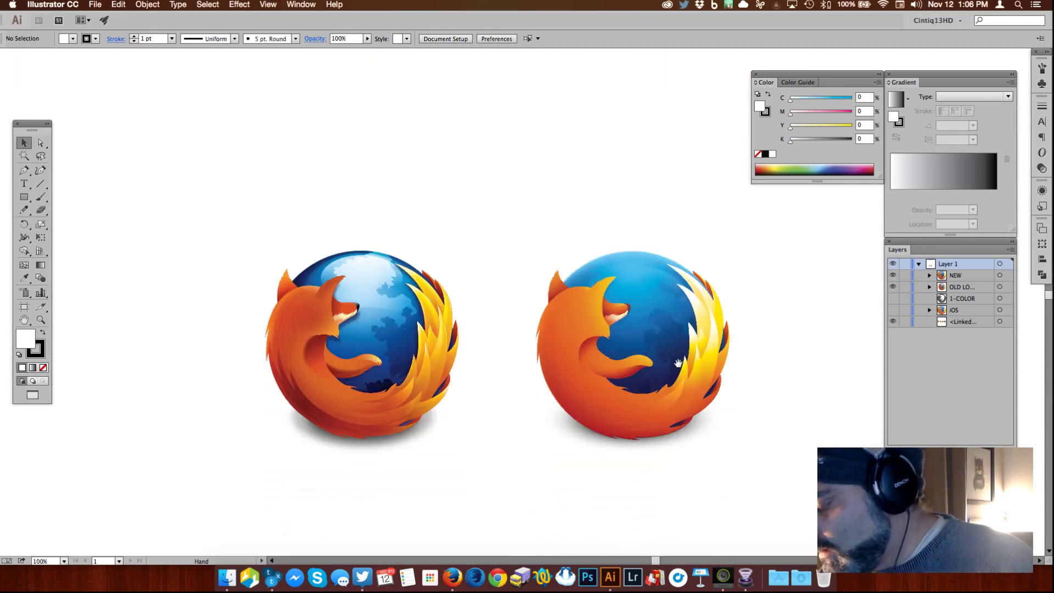
scroll(676, 341, down, 2)
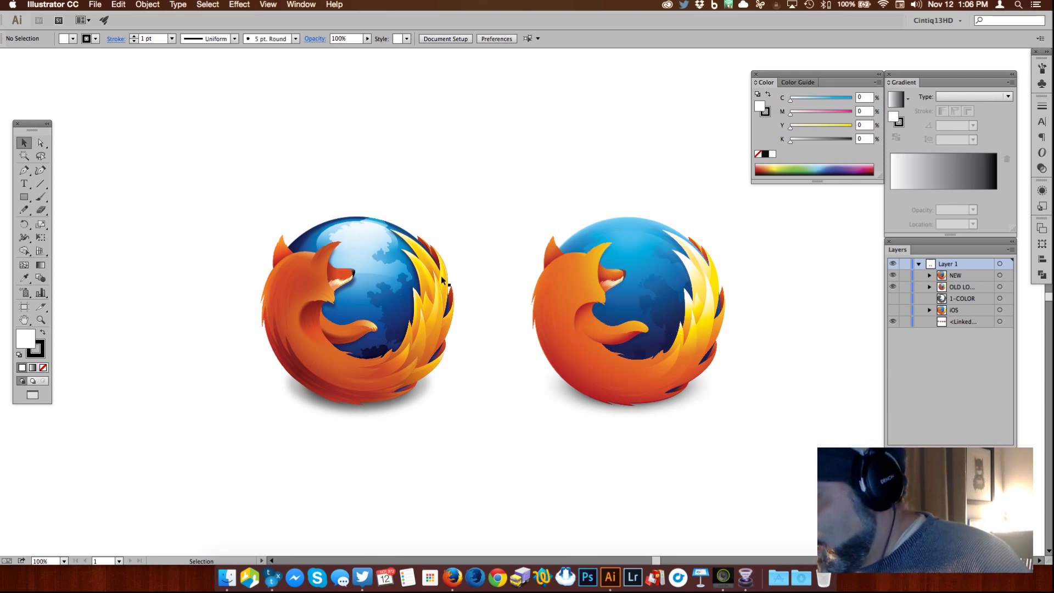
Step: Select the new and the old Firefox logo in turn to compare the complexity of their vector paths
click(654, 308)
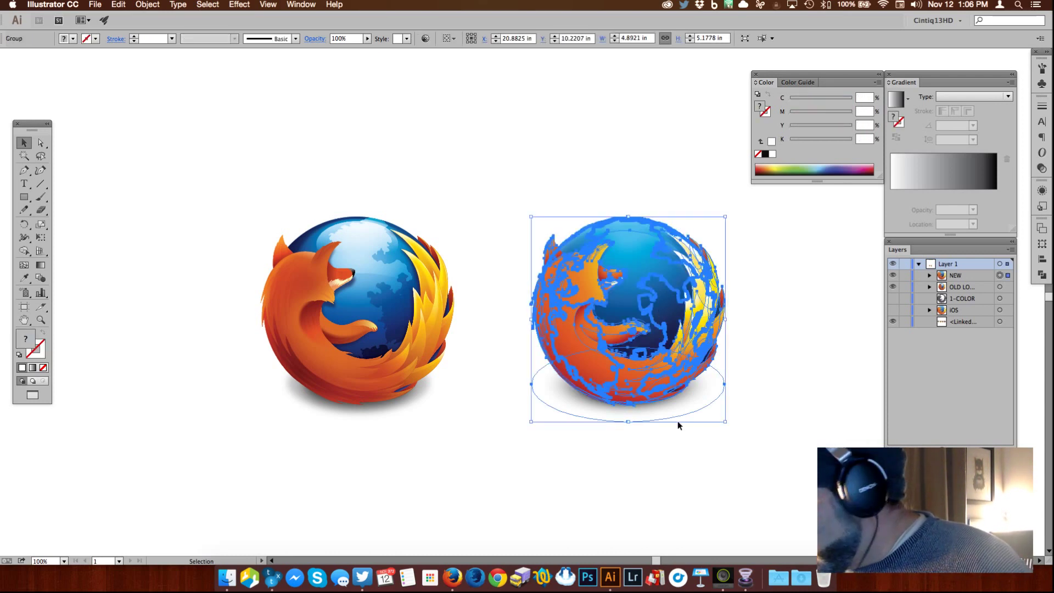
key(super+z)
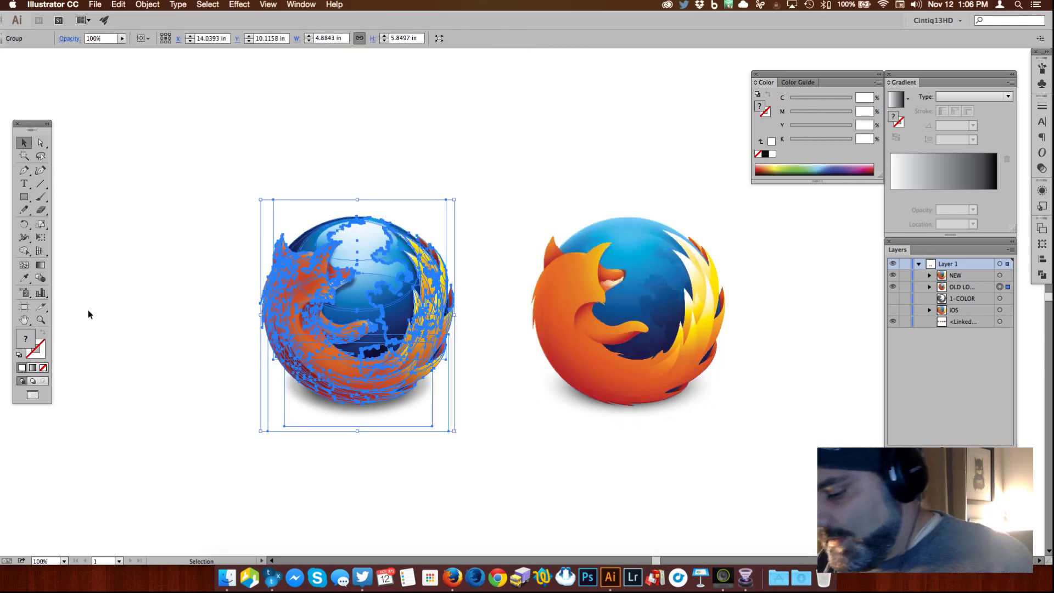
click(461, 185)
scroll(478, 325, left, 3)
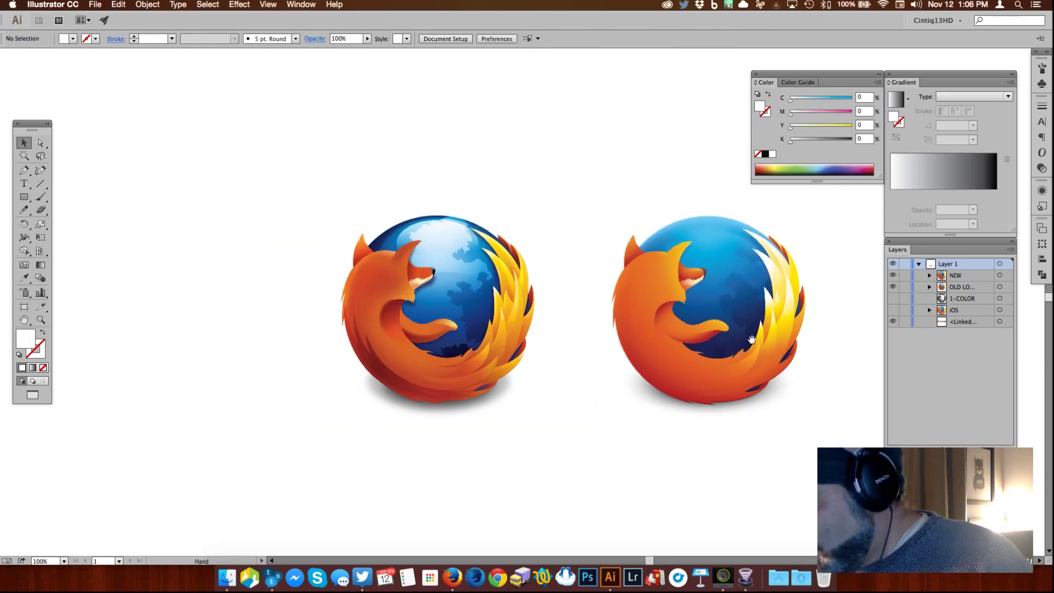
click(479, 325)
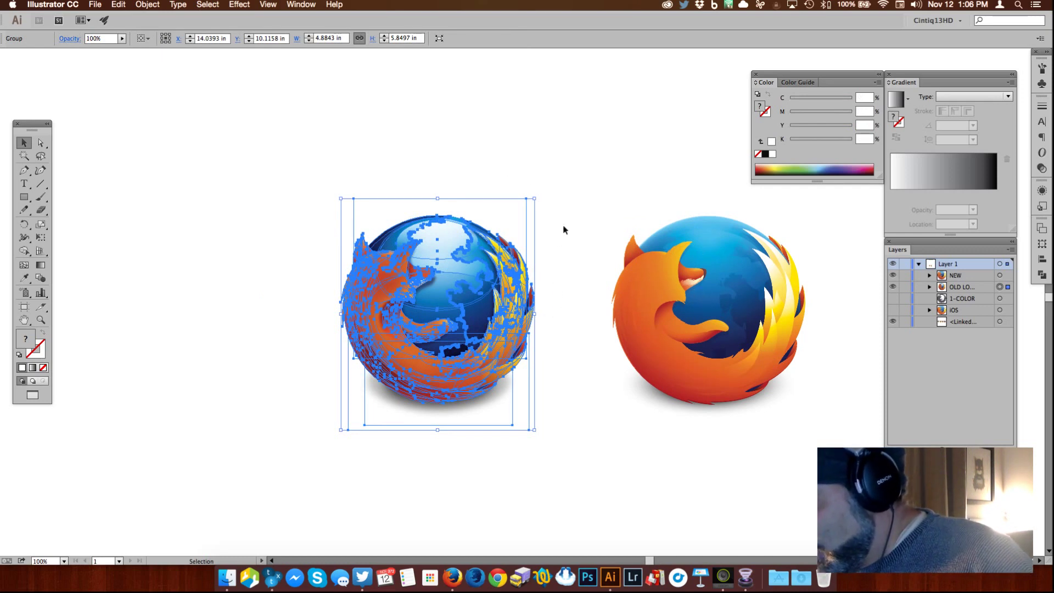
click(552, 195)
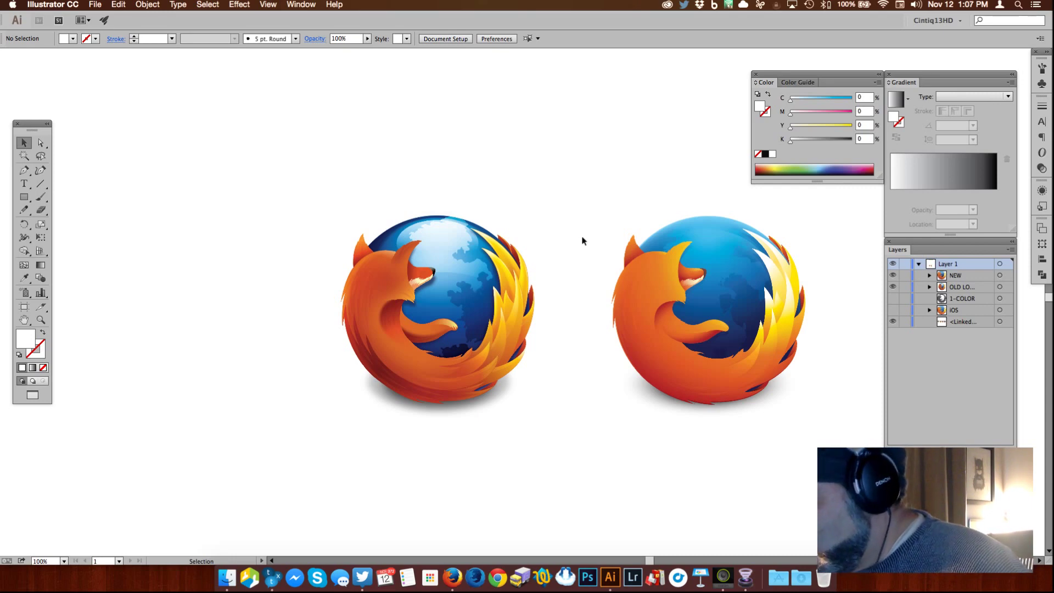
Step: Move the old Firefox logo farther away from the new one and ungroup it
drag(457, 281, 336, 252)
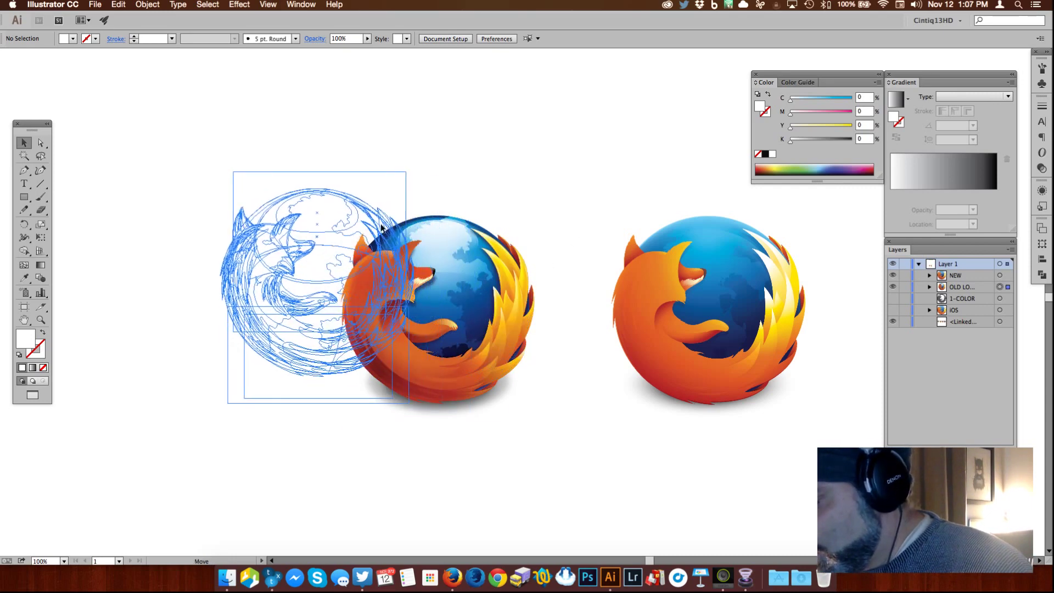
right_click(349, 270)
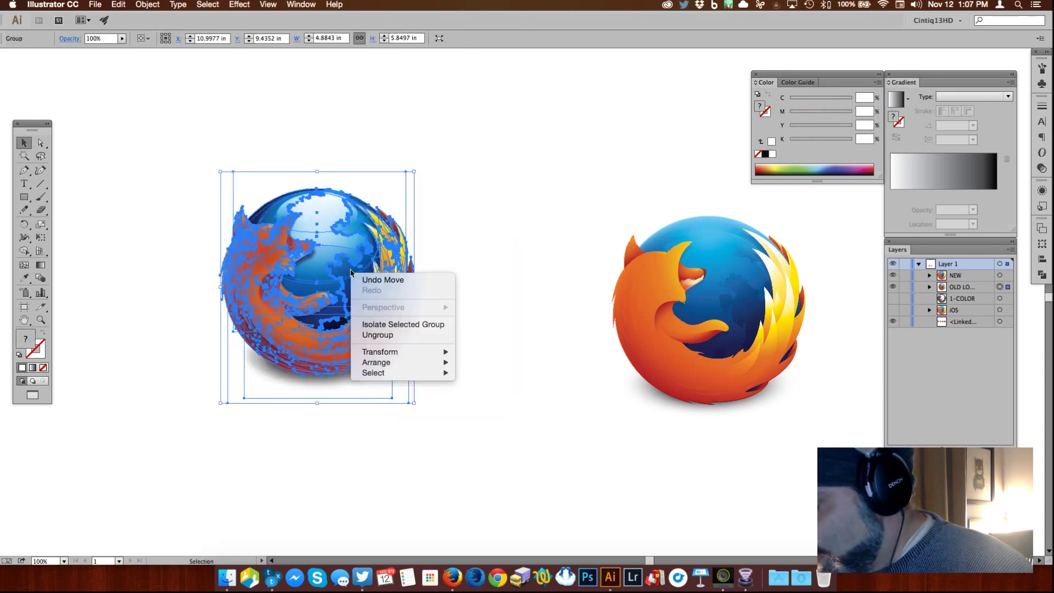
click(422, 334)
click(475, 261)
Step: Undo the extra move of the old logo's group and ungroup its nested groups into individual paths
drag(278, 250, 268, 222)
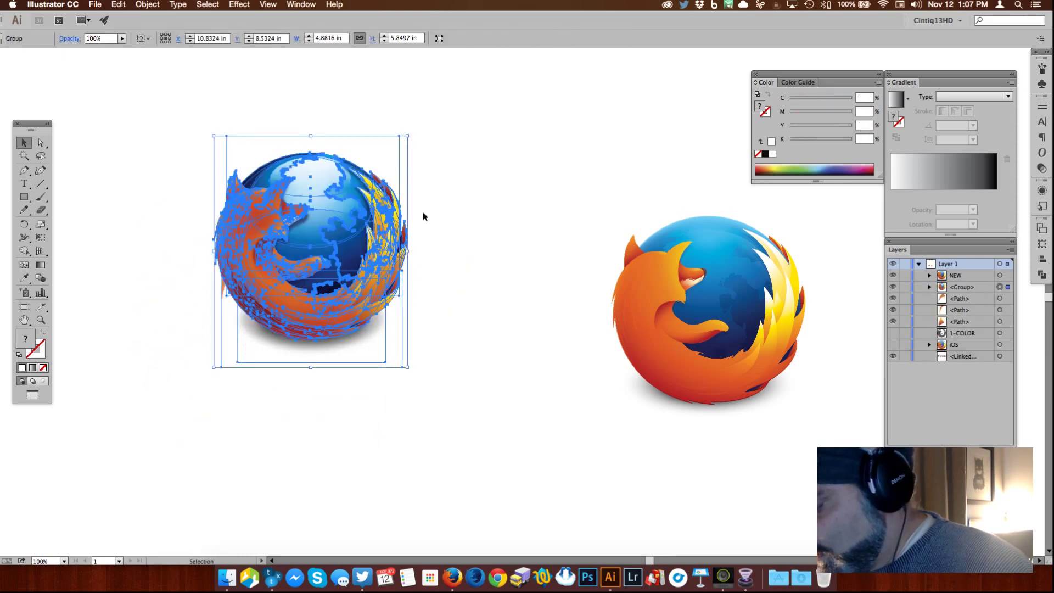
key(super+z)
right_click(360, 255)
click(405, 325)
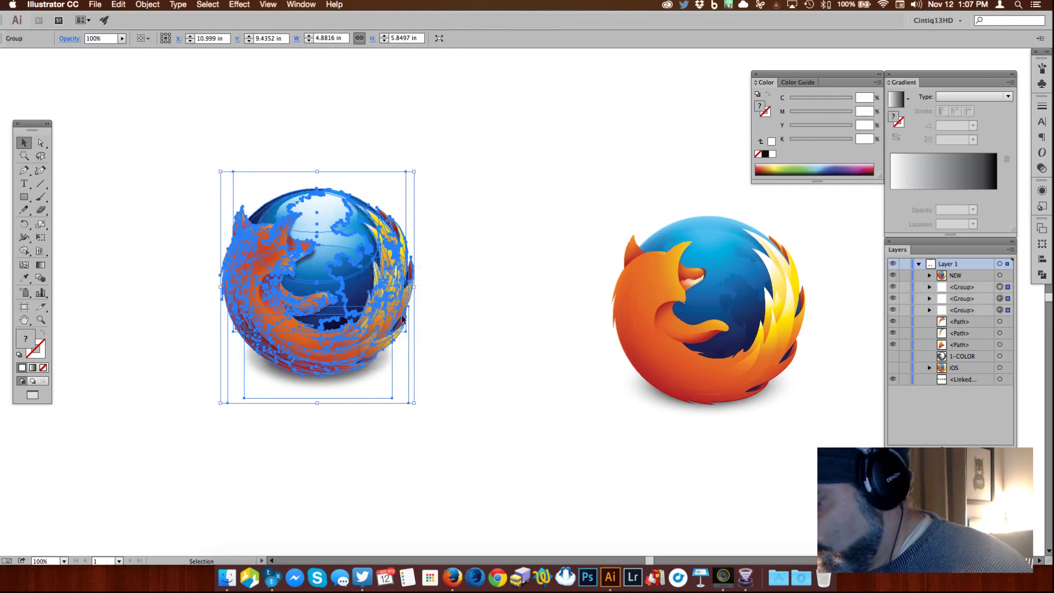
right_click(393, 289)
click(415, 349)
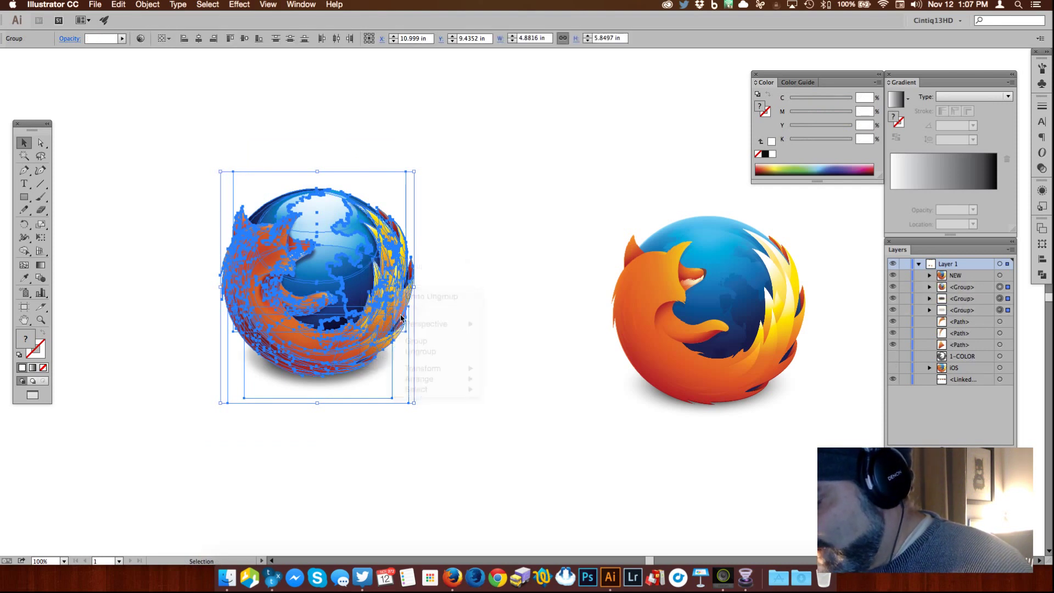
right_click(394, 296)
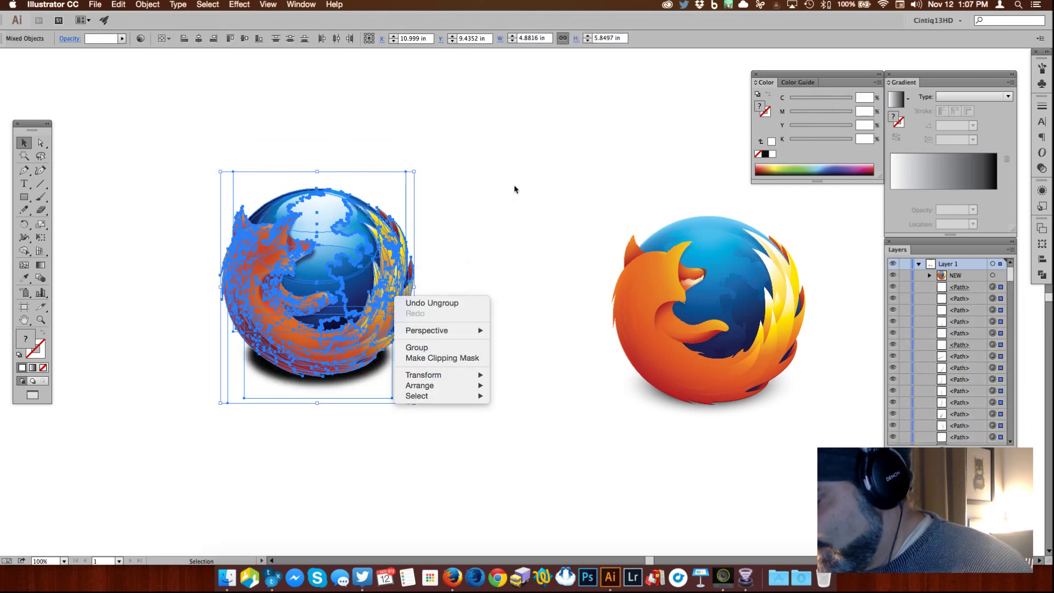
click(490, 219)
Step: Delete the two blurred black shadow images beneath the old logo
drag(316, 368, 492, 437)
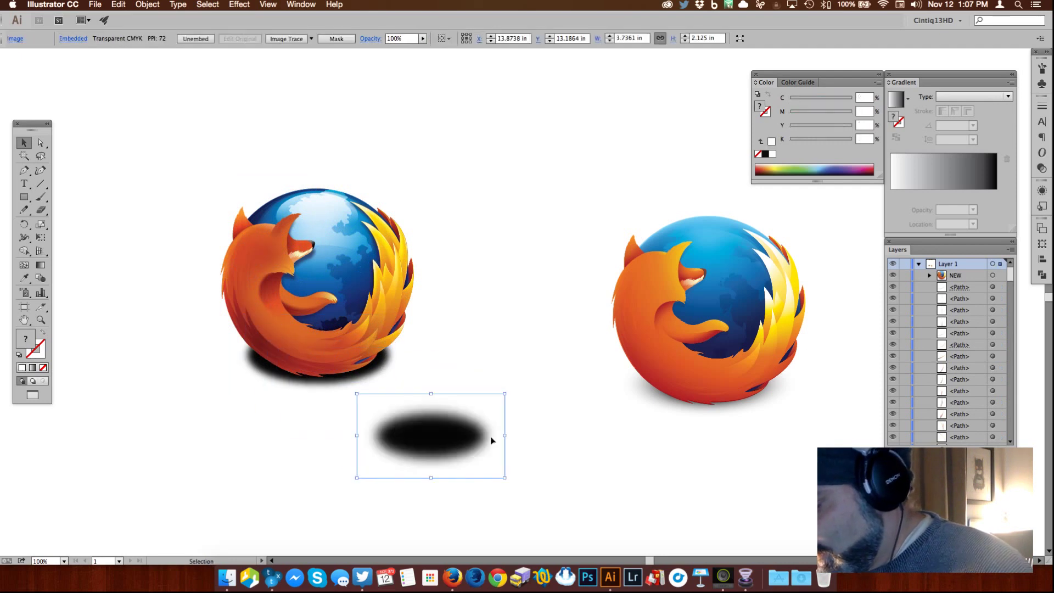
click(491, 438)
click(382, 371)
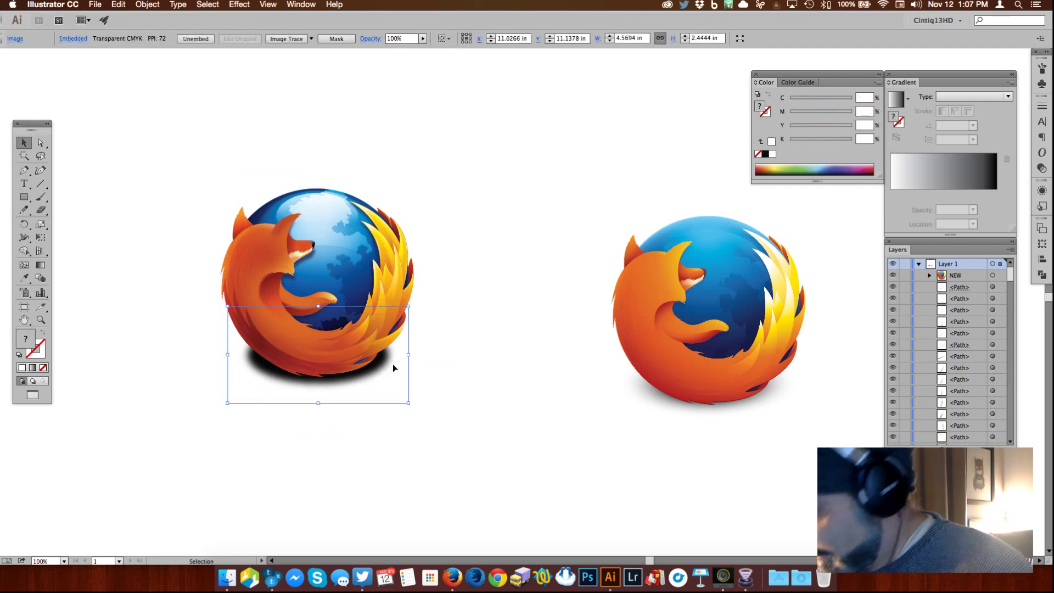
key(Delete)
Step: Pull the shaded fur overlay below the old logo and the flat orange fox body above it, exposing the globe
drag(257, 278, 150, 421)
drag(258, 239, 95, 94)
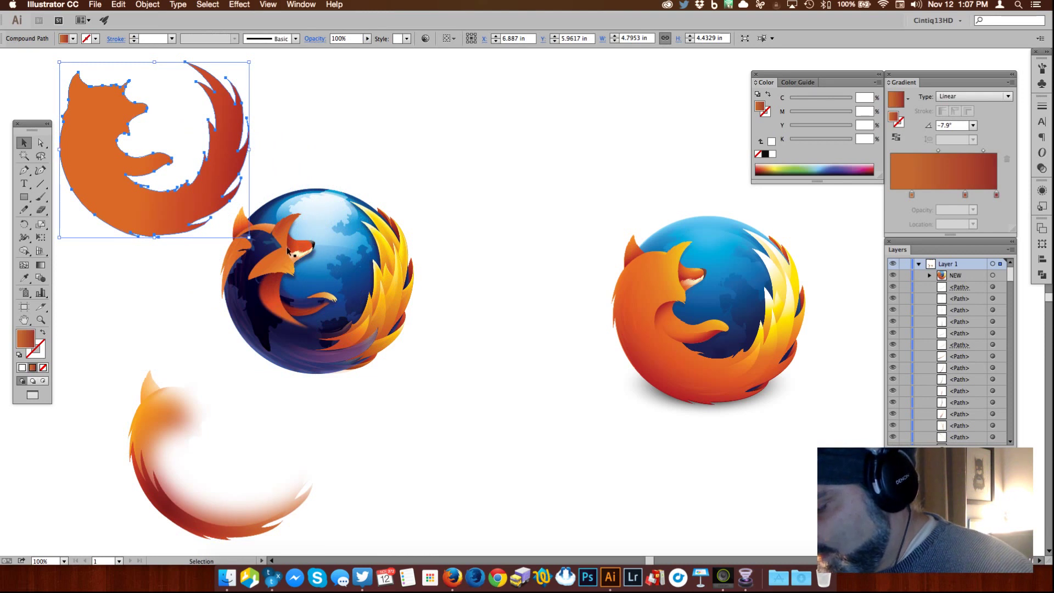
click(390, 142)
Step: Pull the orange cheek and ear shape off the fox's head and place it above the globe
drag(295, 235, 321, 157)
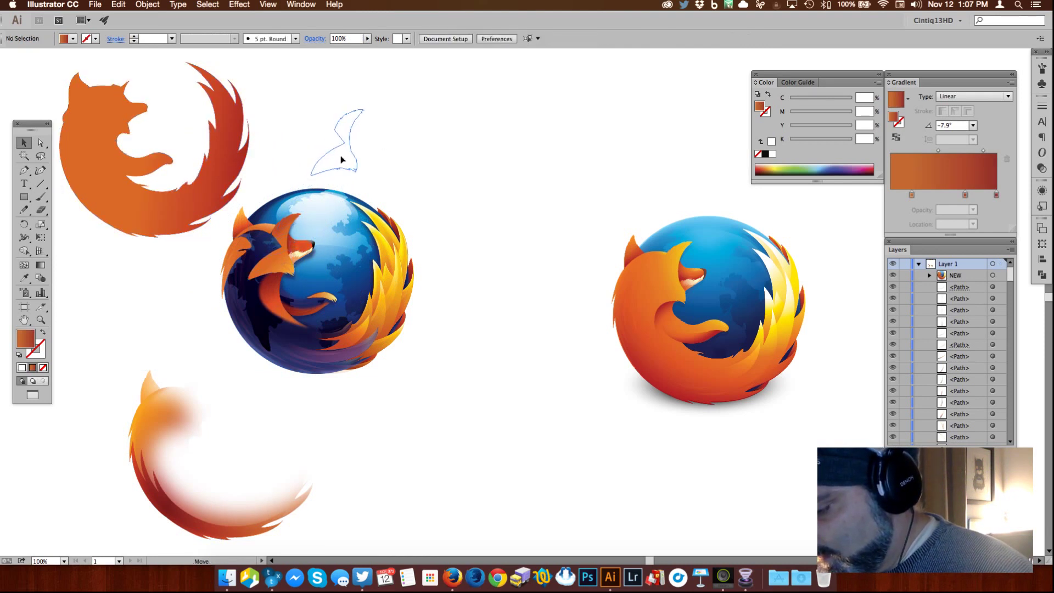
click(421, 135)
drag(449, 221, 506, 218)
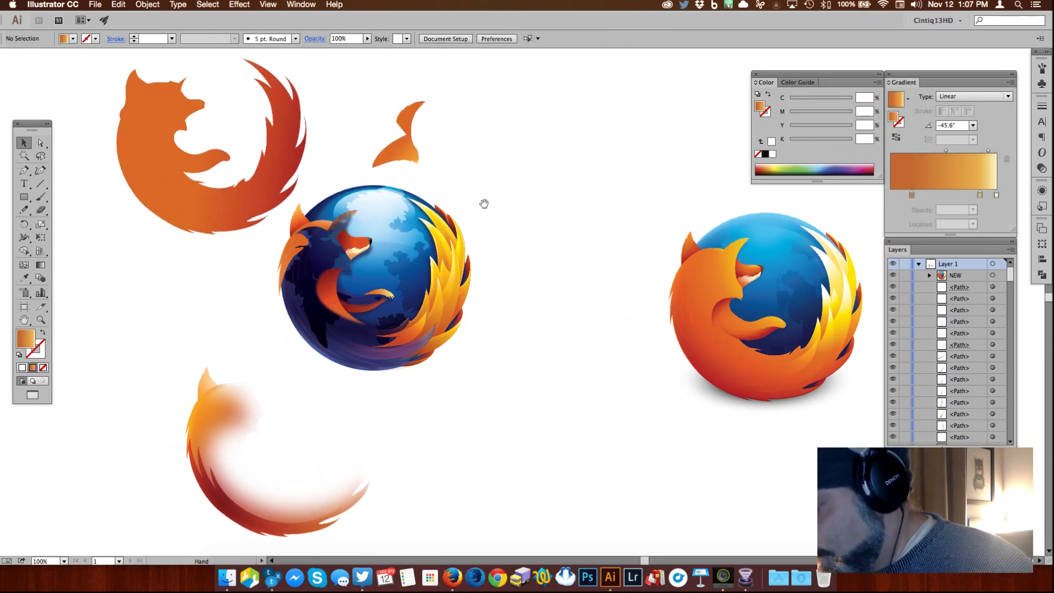
click(414, 144)
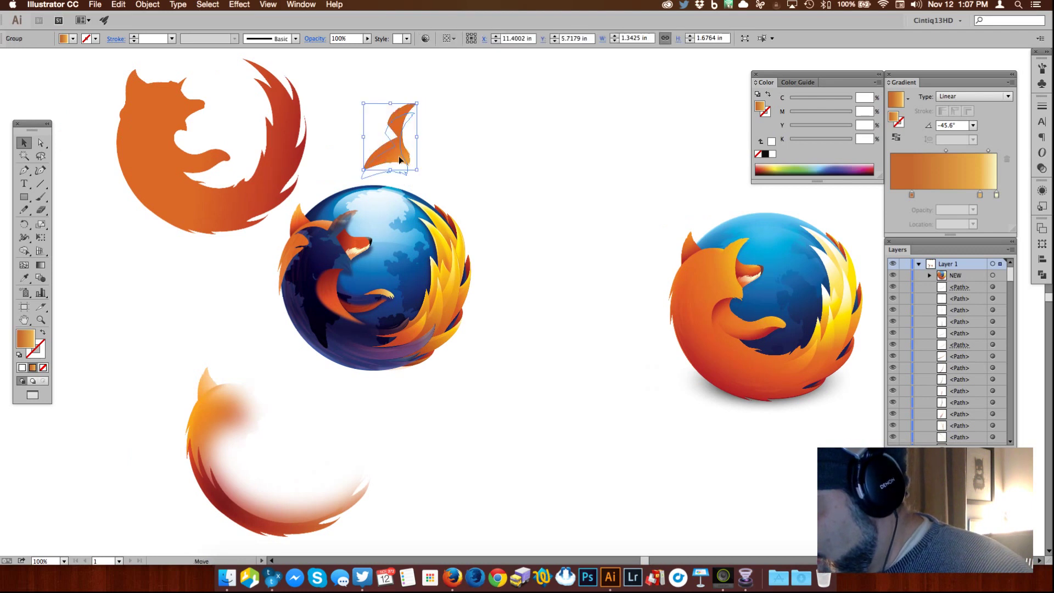
drag(415, 144, 459, 134)
click(459, 134)
Step: Pull the faint highlight slivers and the orange arc off the fox's head into the empty area beside the globe
drag(328, 225, 233, 252)
click(183, 271)
click(149, 248)
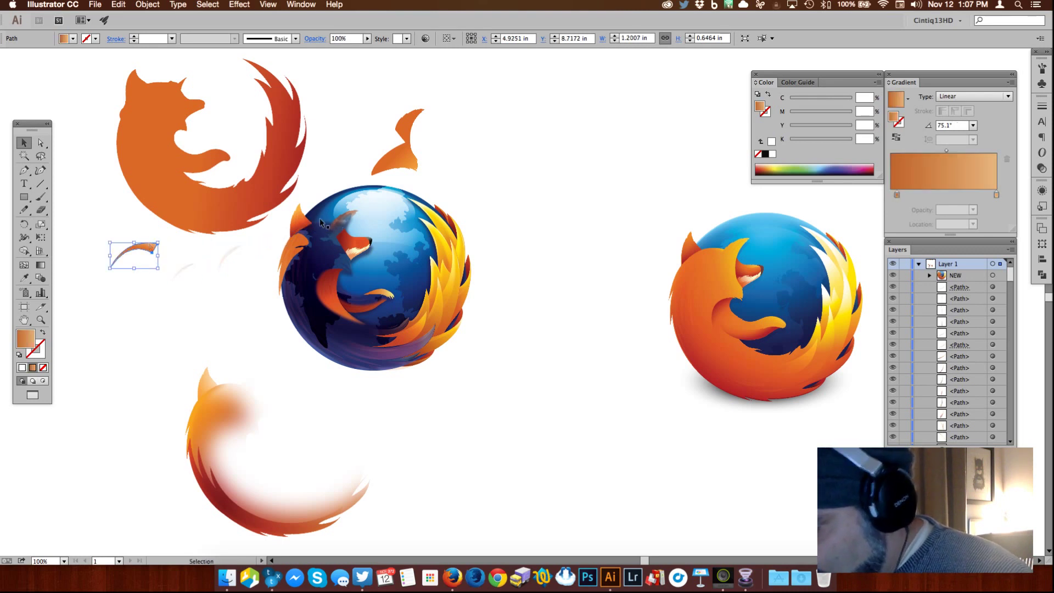
Step: Take the fox's ear apart, spreading its gradient shapes and faint highlight slivers beside the orange body shape
click(104, 215)
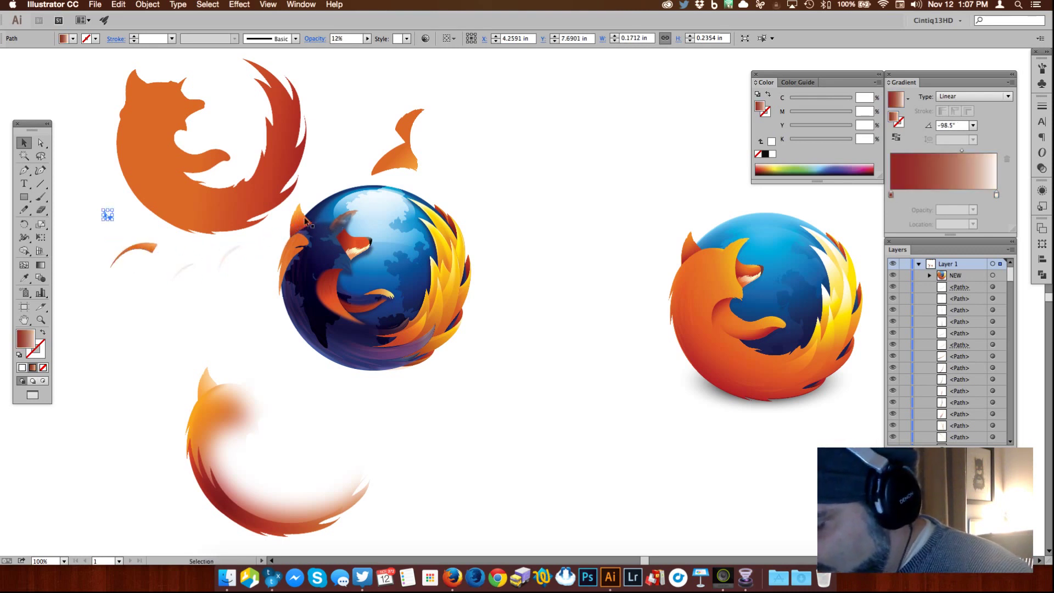
drag(104, 216, 94, 234)
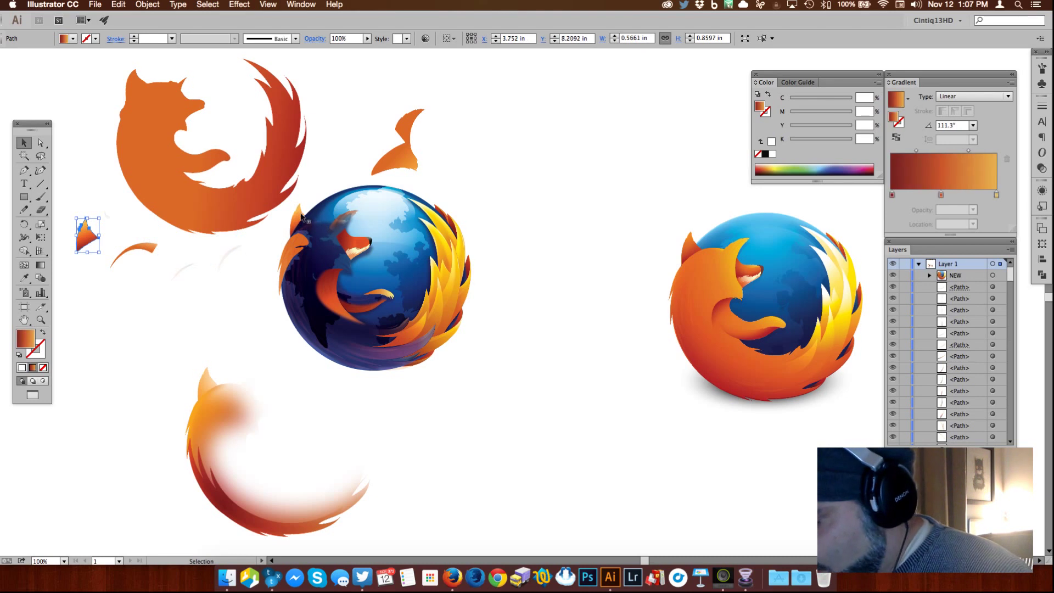
click(94, 234)
click(98, 174)
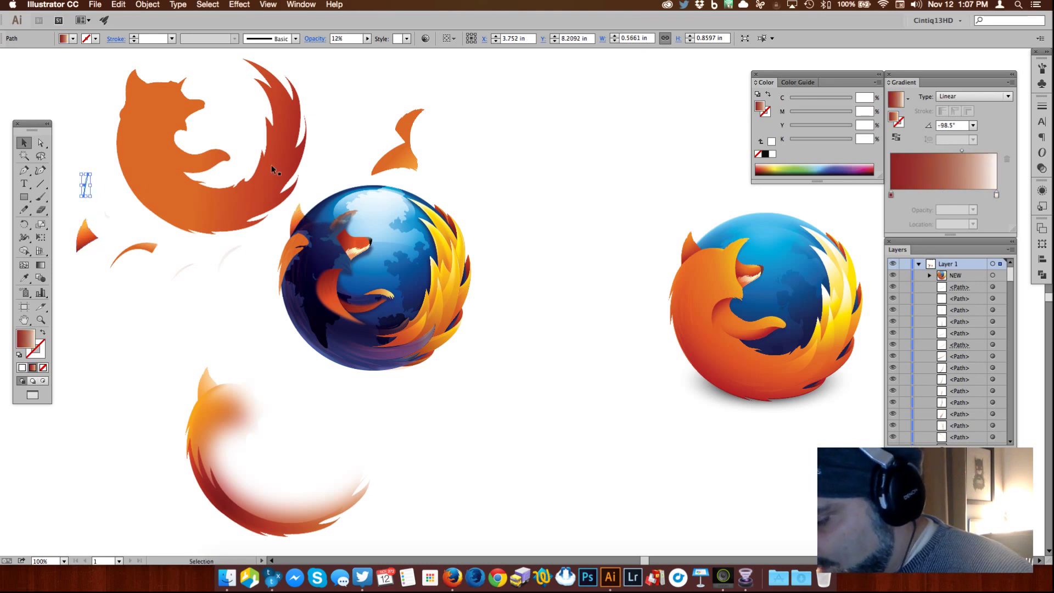
click(83, 144)
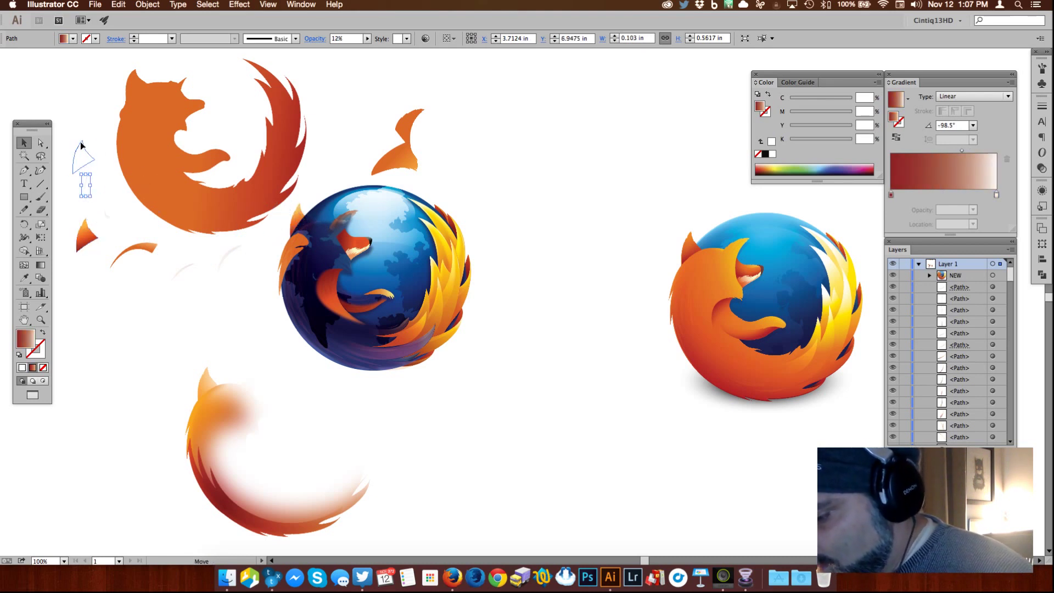
drag(306, 216, 64, 110)
click(339, 156)
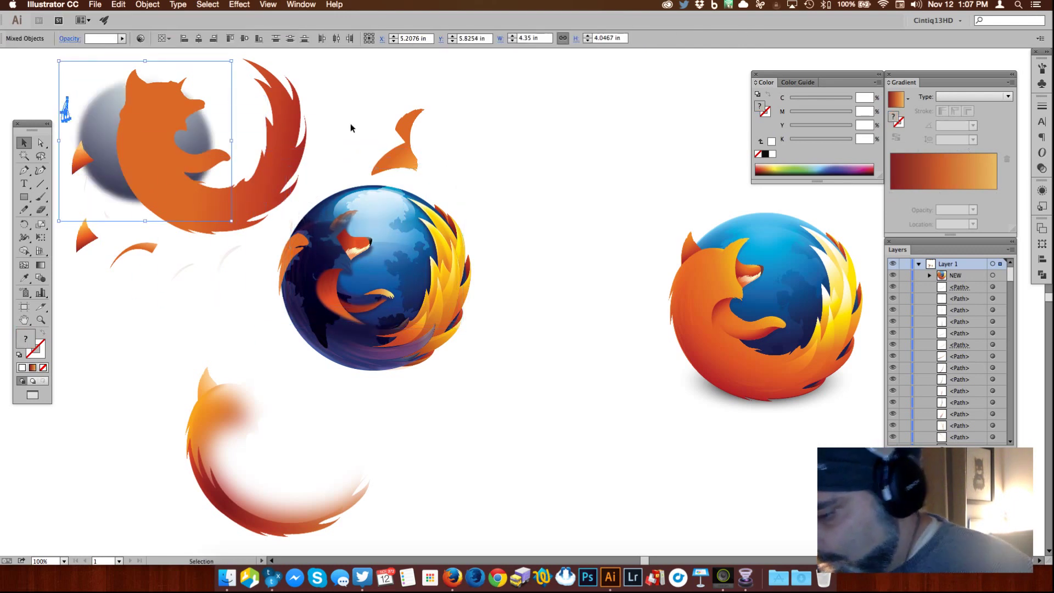
Step: Move the embedded blurred shadow image from behind the orange body shape back onto the globe
click(347, 114)
click(134, 109)
drag(133, 113, 355, 245)
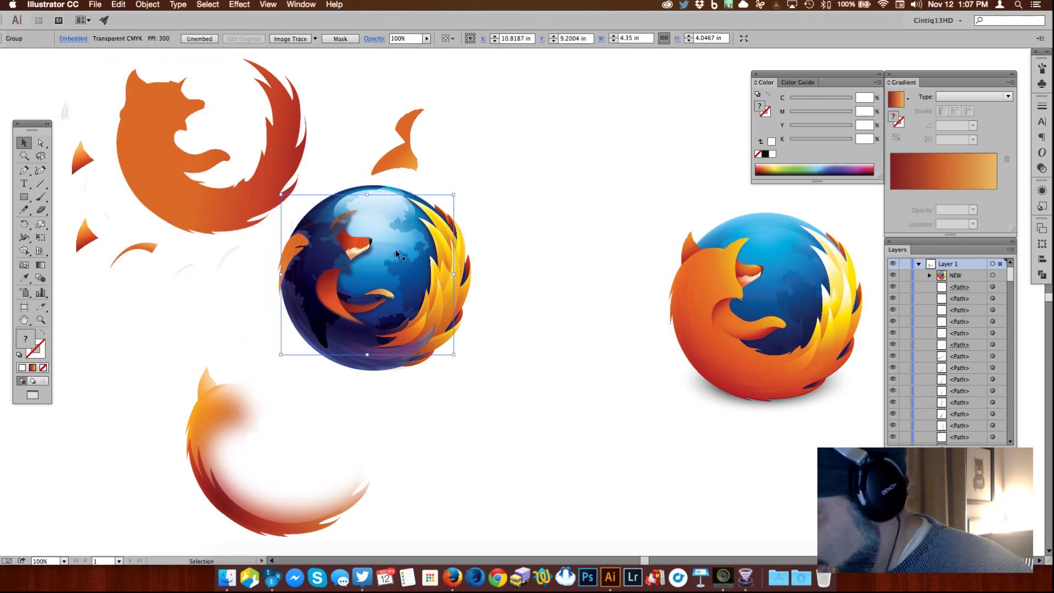
click(503, 225)
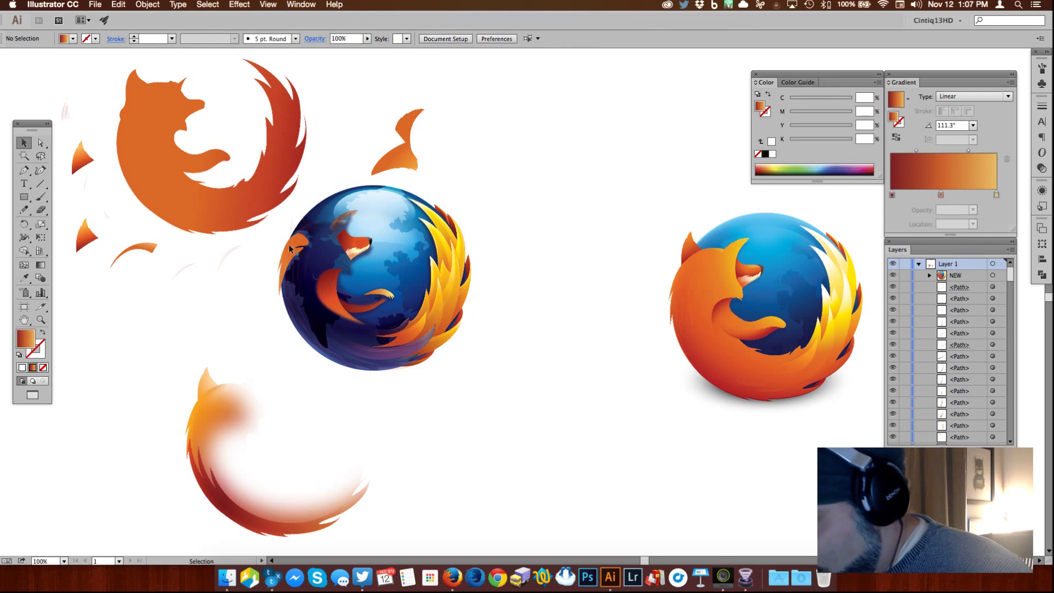
Step: Pull the orange fur tuft and its faint overlay slivers off the fox's neck into the area beside the globe
click(292, 235)
click(321, 166)
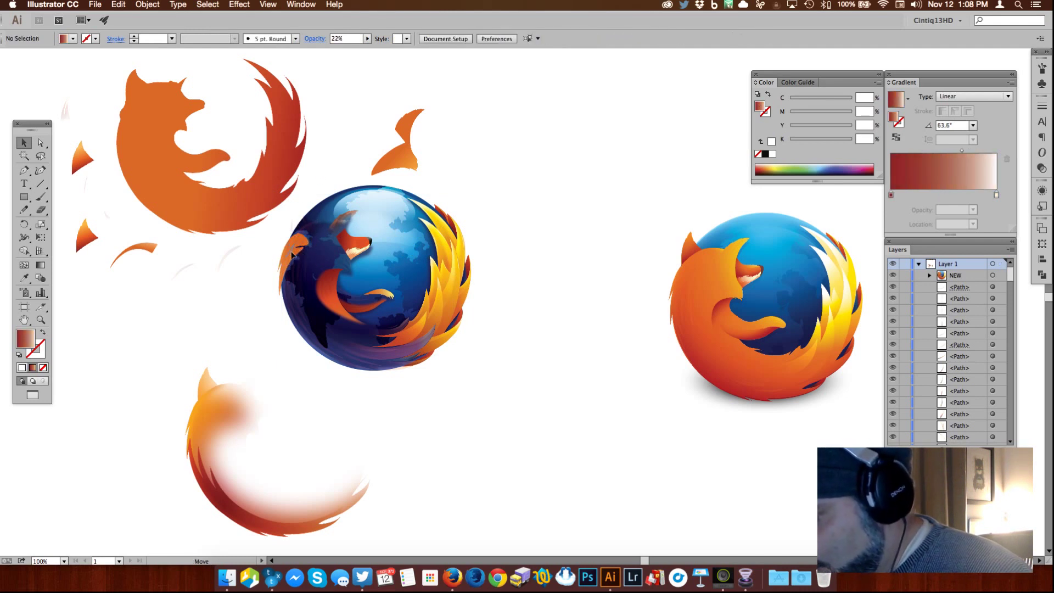
click(290, 248)
click(301, 249)
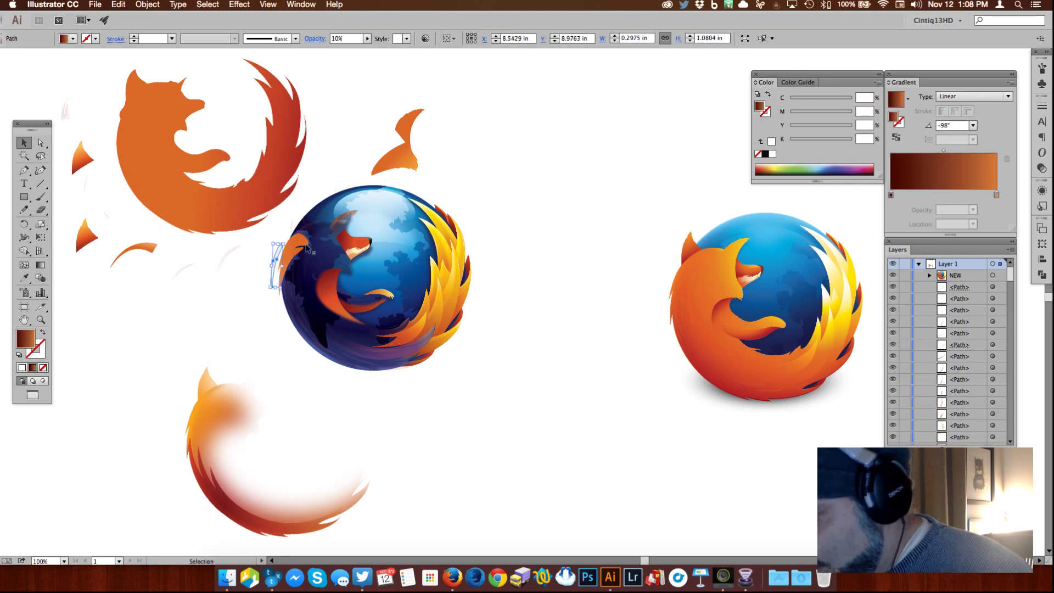
drag(300, 250, 190, 287)
drag(281, 260, 164, 284)
drag(281, 258, 135, 297)
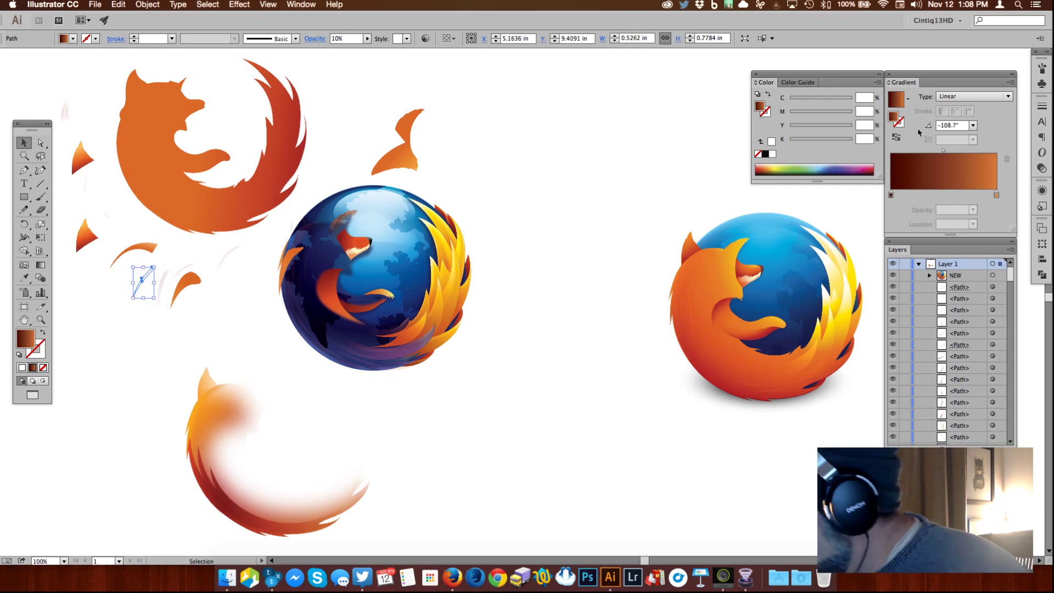
Step: Check the blending mode and opacity of the faint dark sliver beside the fur tuft, and look through the available blending modes
click(1042, 168)
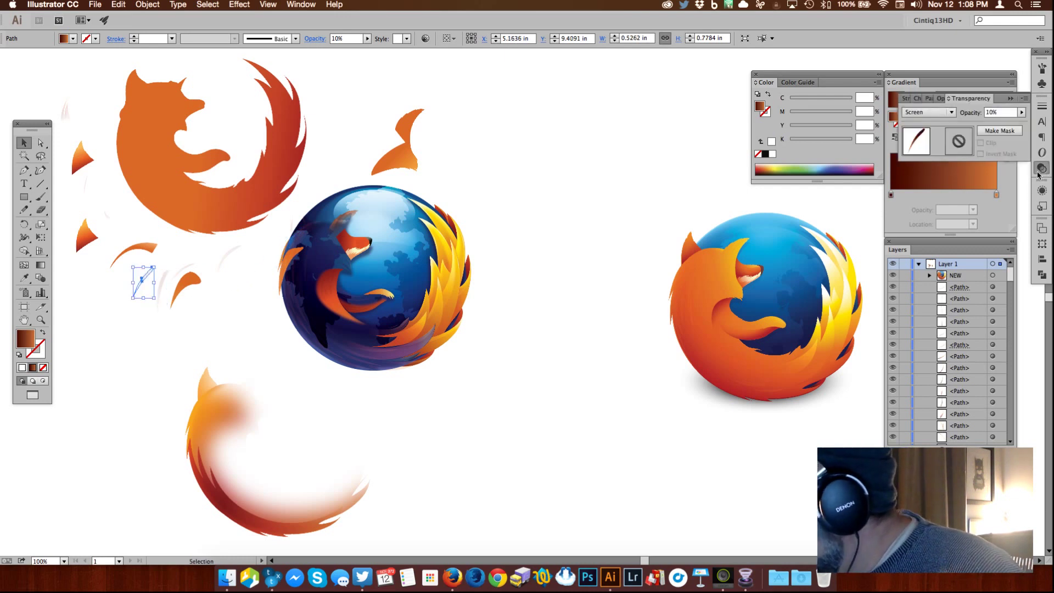
click(952, 112)
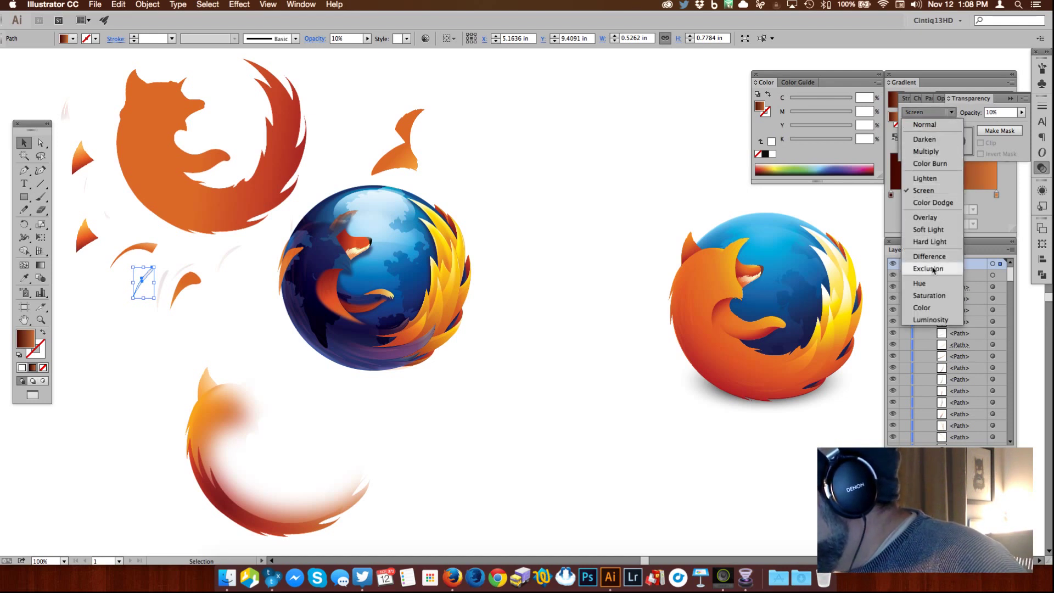
click(952, 113)
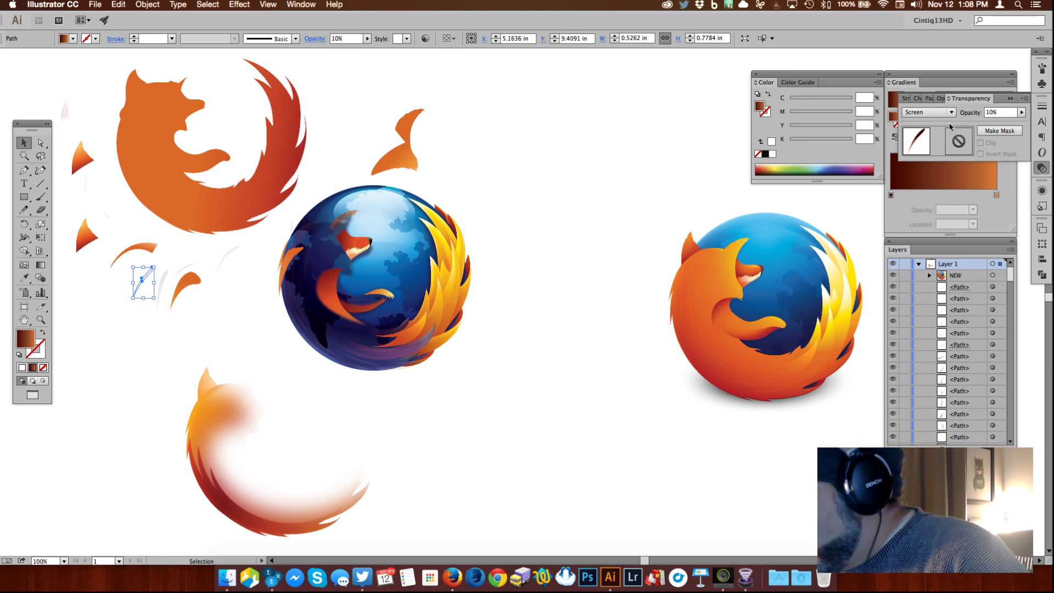
click(472, 160)
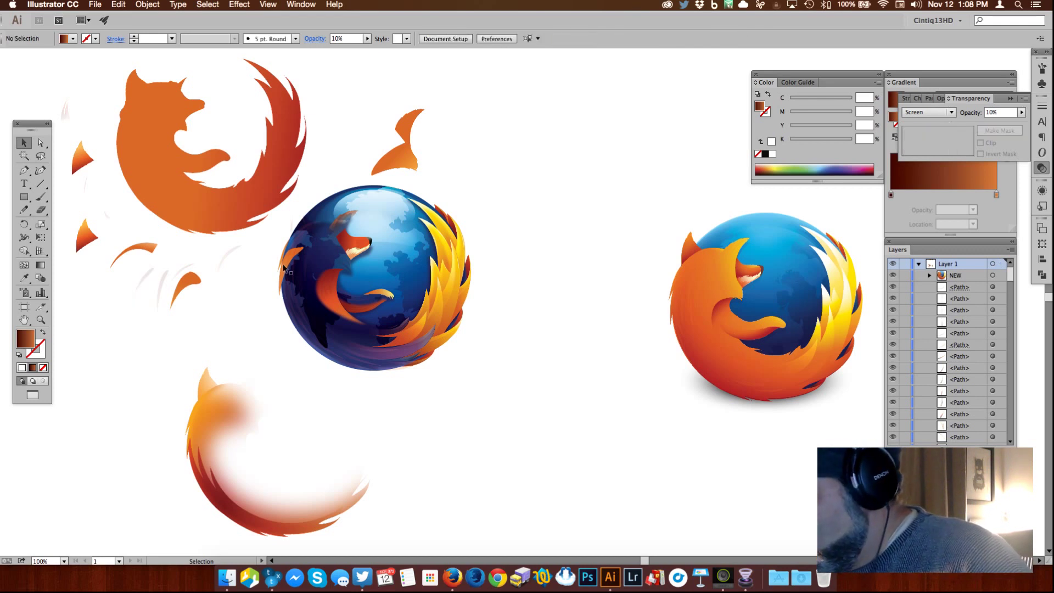
Step: Pull a faint sliver and the snout, nose and cream jaw pieces off the fox's face into the area beside the globe
click(218, 296)
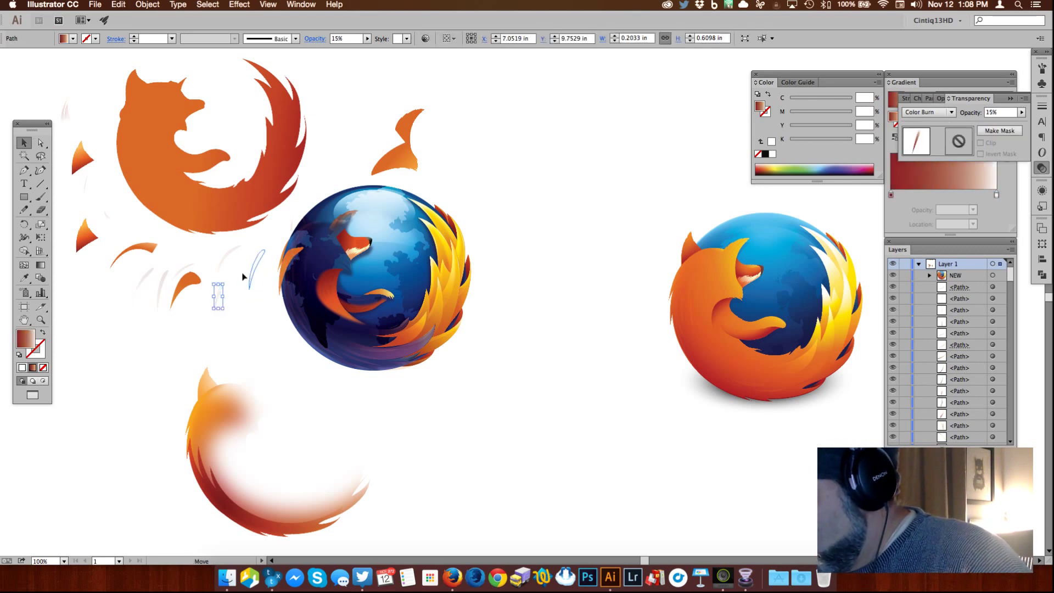
drag(248, 277, 225, 278)
drag(354, 239, 224, 323)
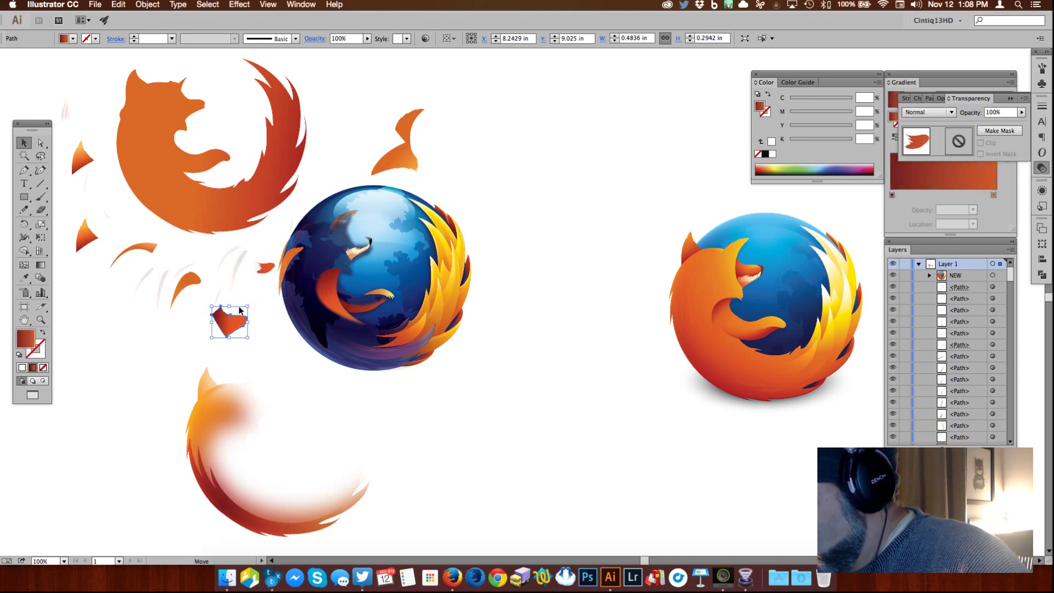
click(345, 167)
drag(325, 281, 270, 340)
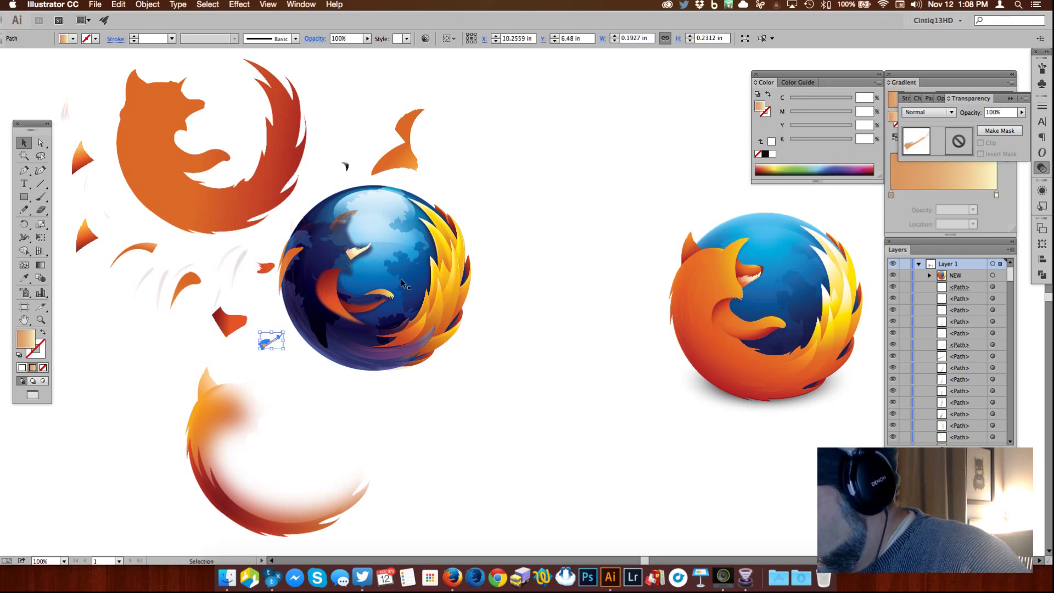
Step: Undo the whole disassembly until the old logo is back in one piece with its original groups and soft shadow
key(super+z)
key(super+z)
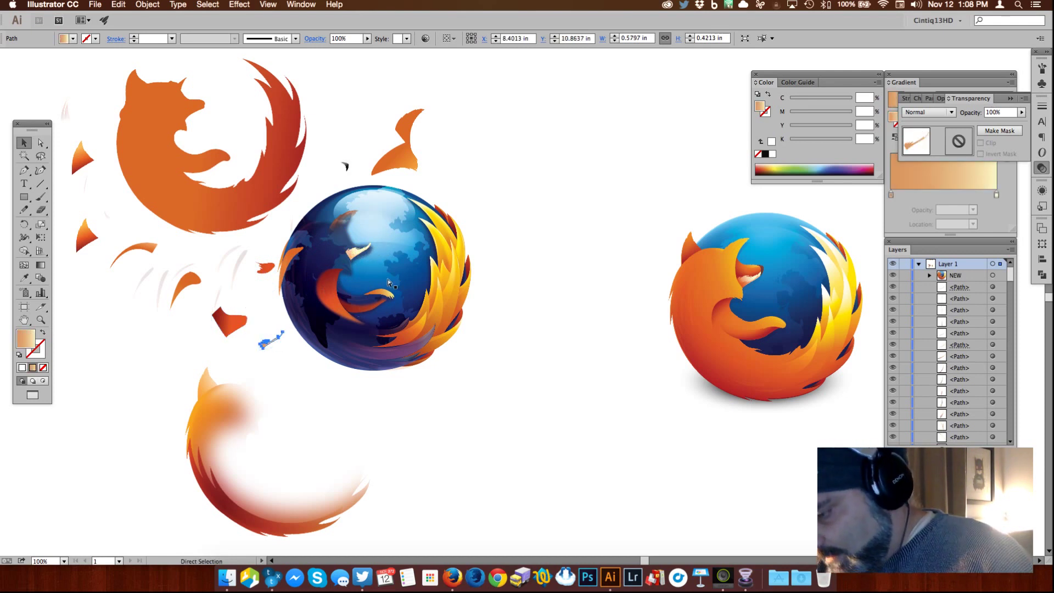
key(super+z)
key(super+z)
key(super+z)
key(super+z)
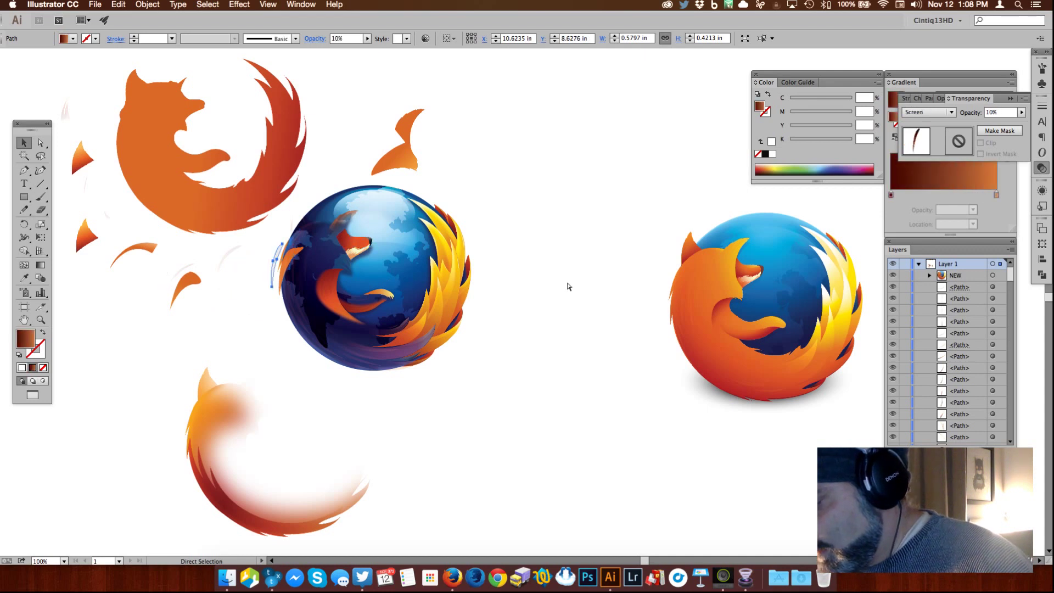
key(super+z)
key(super+z)
key(super+z)
key(super+z)
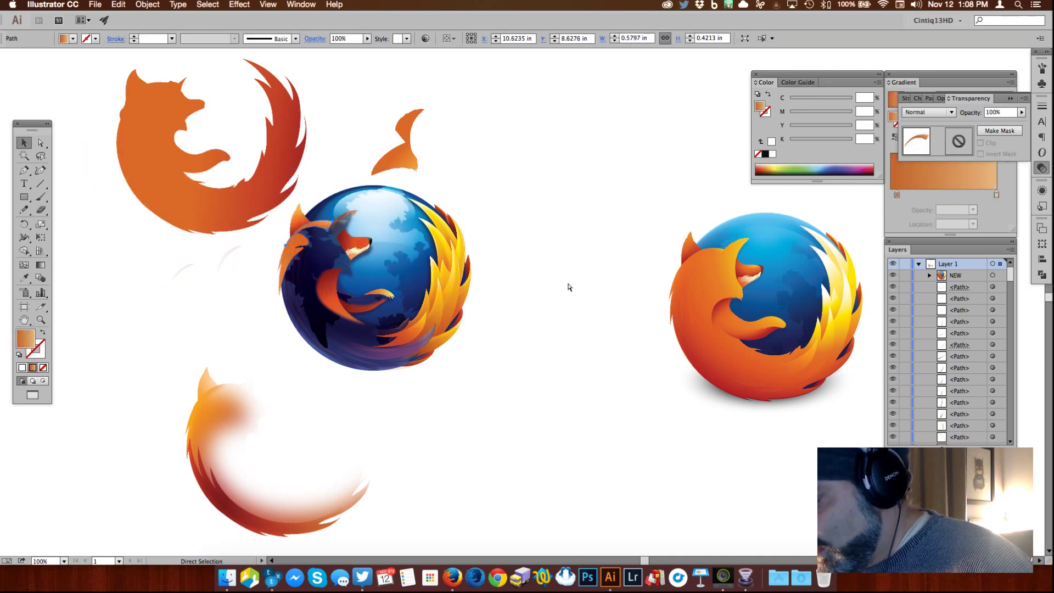
key(super+z)
key(super+z)
key(super+z)
key(super+z)
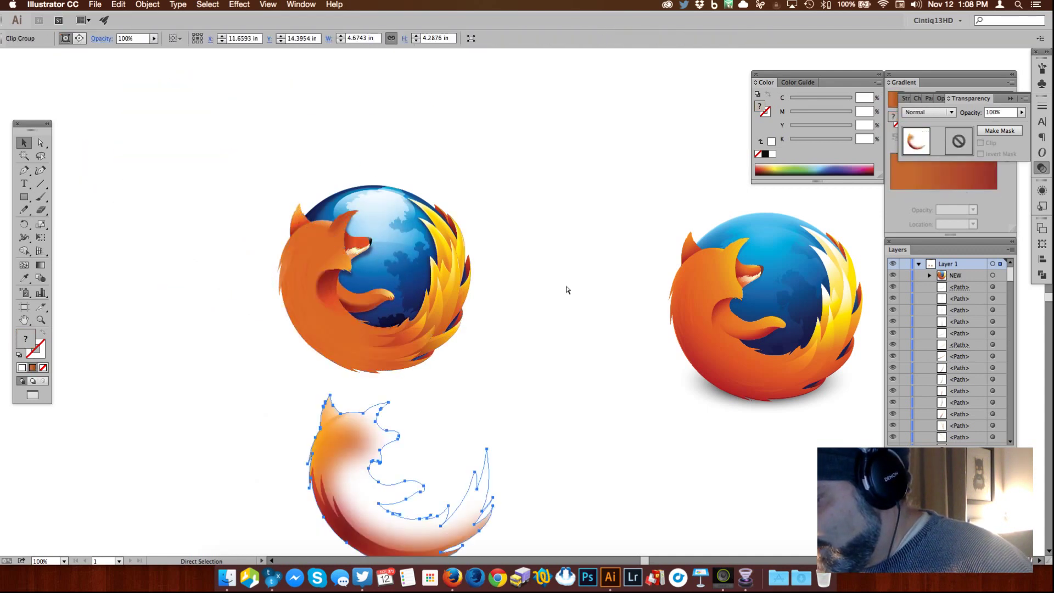
key(super+z)
key(super+z)
key(super+z)
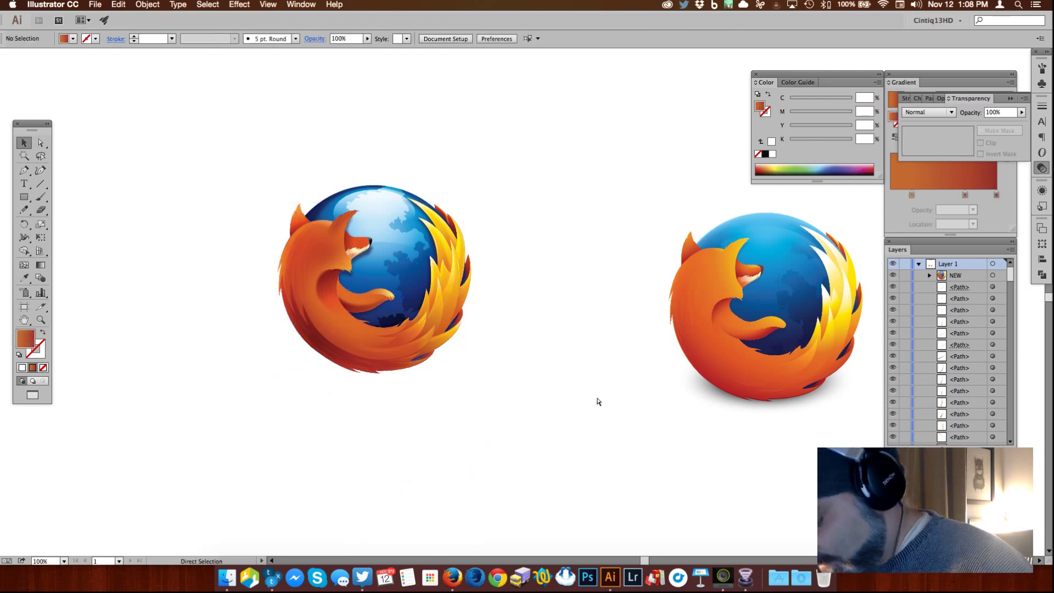
key(super+z)
key(super+z)
key(super+z)
key(super+z)
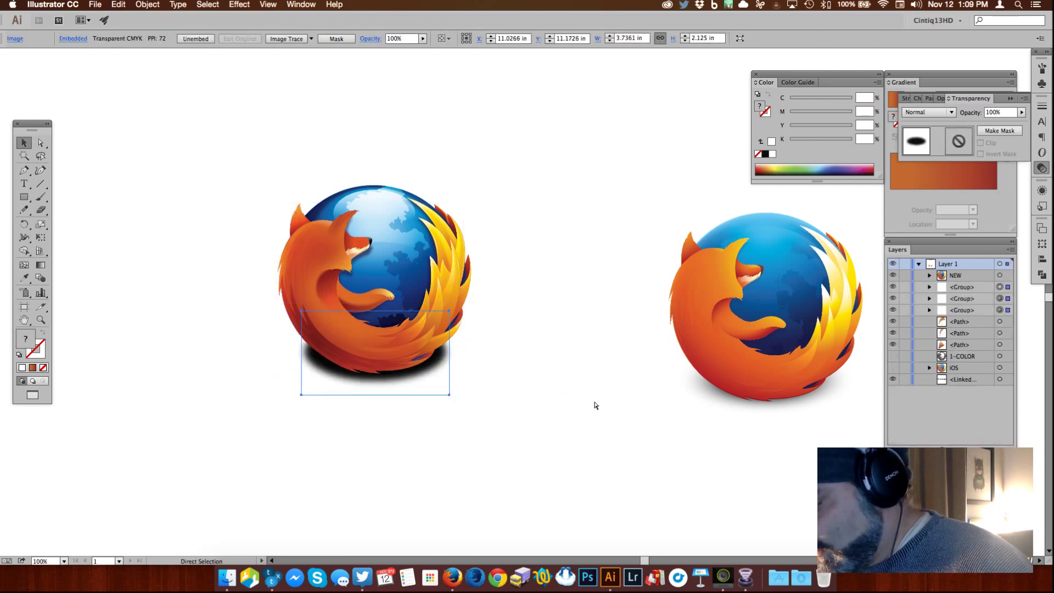
Step: Pull the old logo's globe and fox off the blurred shadow, and undo the move
drag(578, 302, 553, 332)
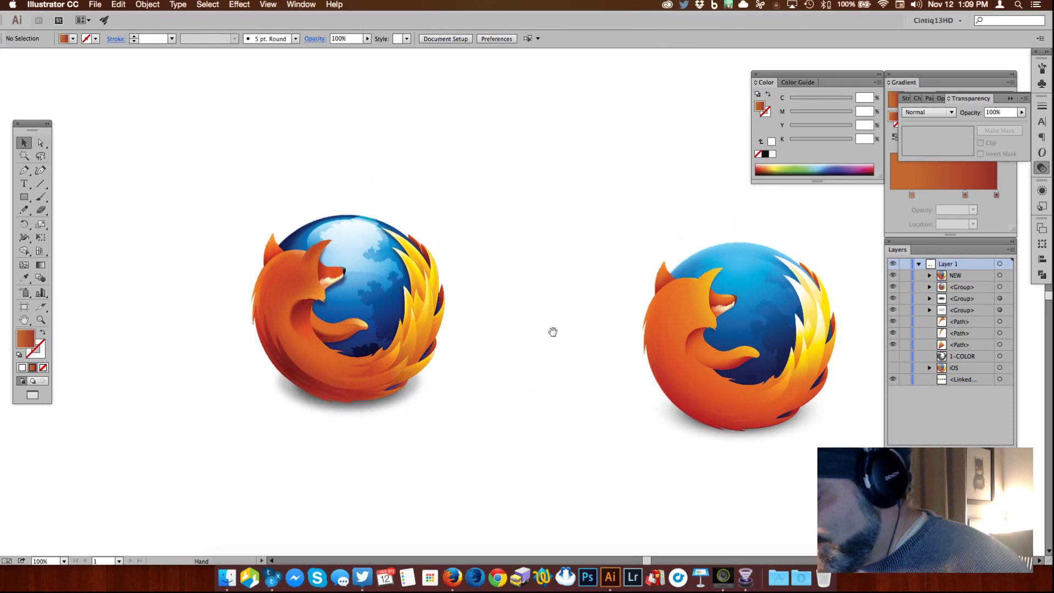
drag(415, 303, 332, 291)
click(406, 243)
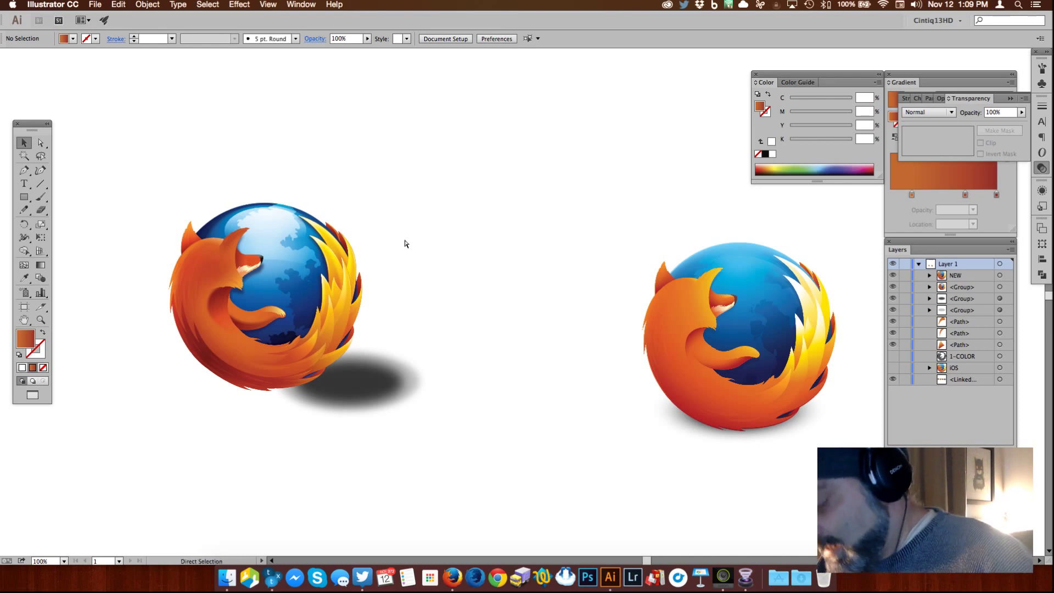
key(super+z)
click(490, 227)
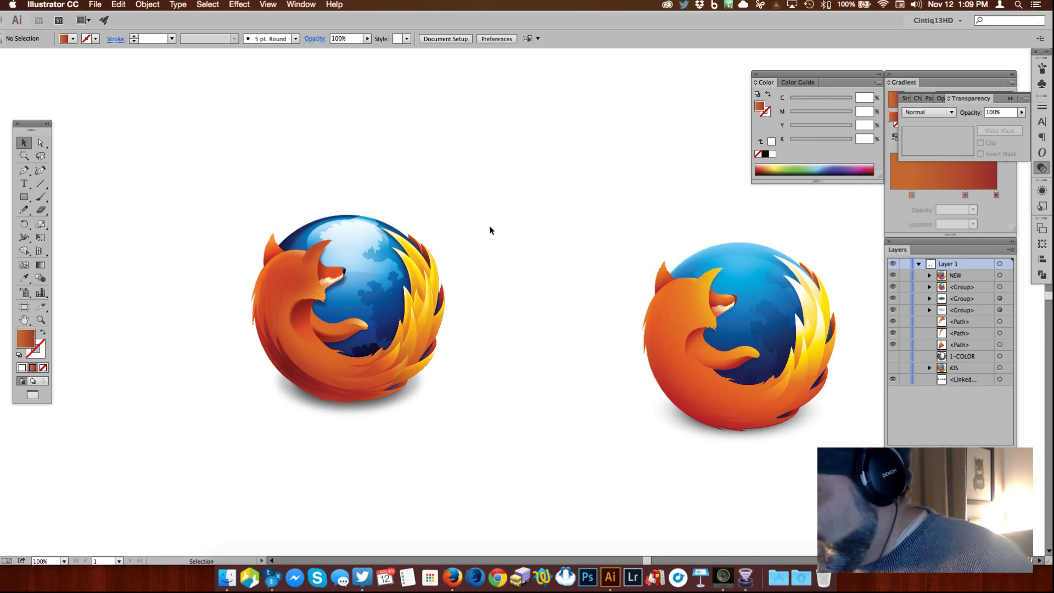
Step: Scale the whole old logo down to about 1.68 in wide and place it in the canvas's upper-left area
drag(223, 206, 416, 416)
drag(362, 280, 215, 177)
drag(297, 327, 171, 174)
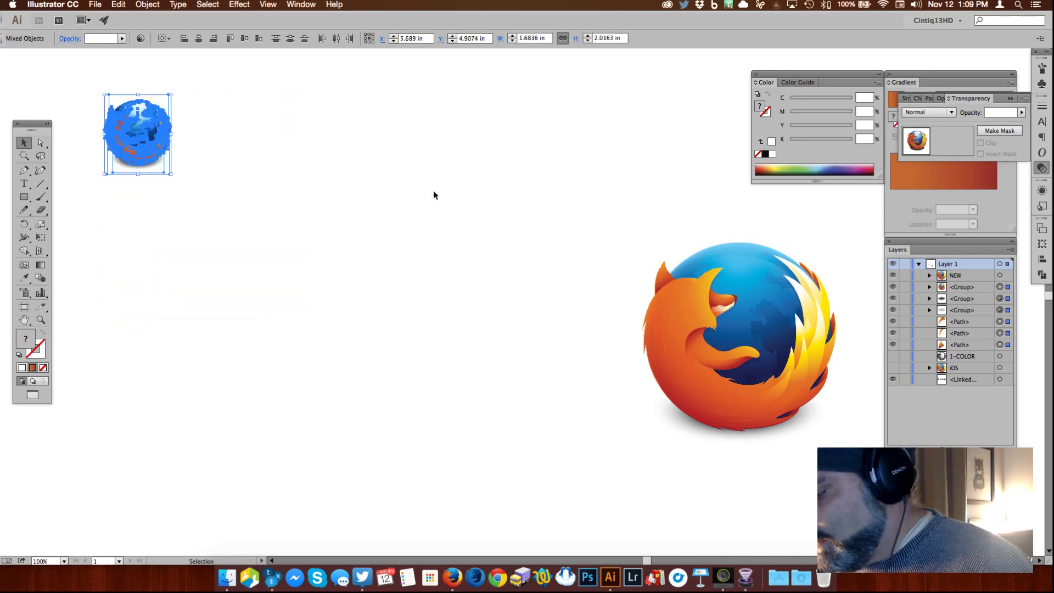
click(435, 195)
Step: Enlarge the new logo so its details and gradients can be seen at a much bigger size
scroll(585, 228, right, 2)
drag(710, 449, 453, 474)
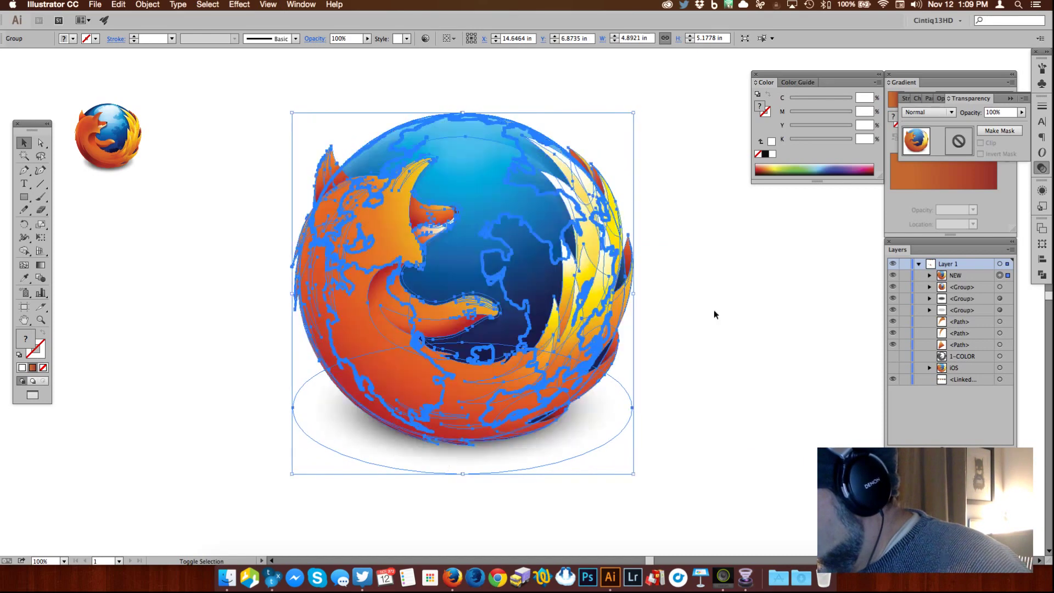
click(719, 269)
drag(710, 280, 684, 298)
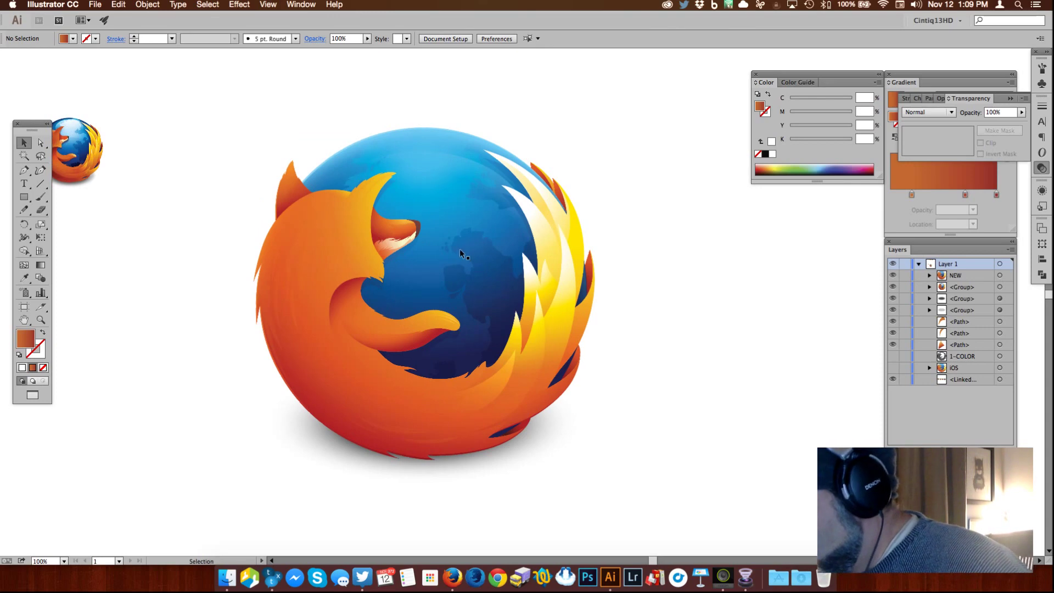
Step: Scale the old logo up to about 4.41 by 5.28 in and place it directly beside the enlarged new logo
drag(486, 228, 610, 250)
drag(203, 174, 269, 204)
drag(262, 242, 490, 385)
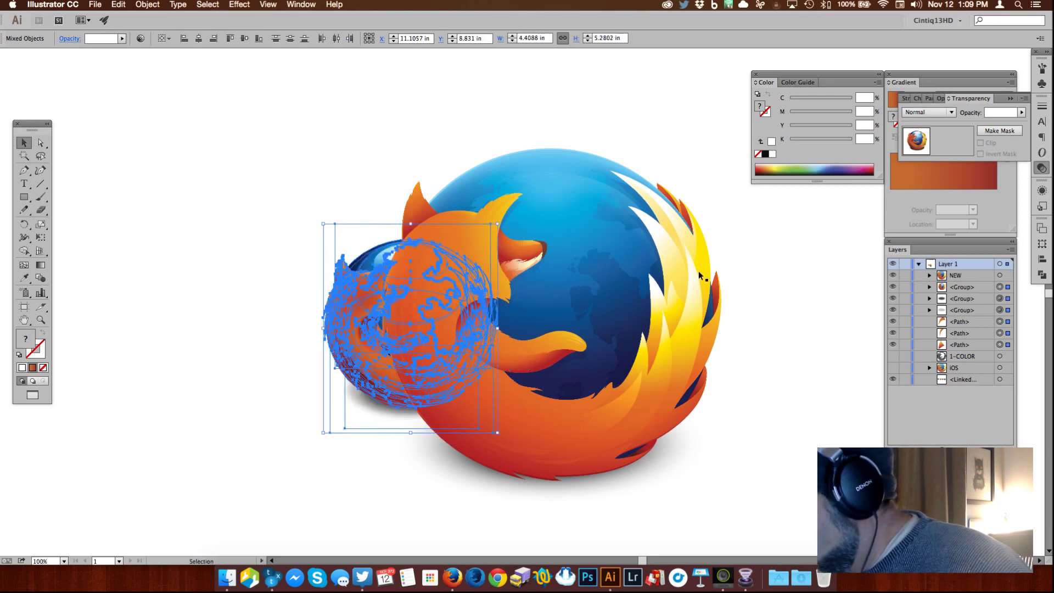
drag(345, 300, 215, 266)
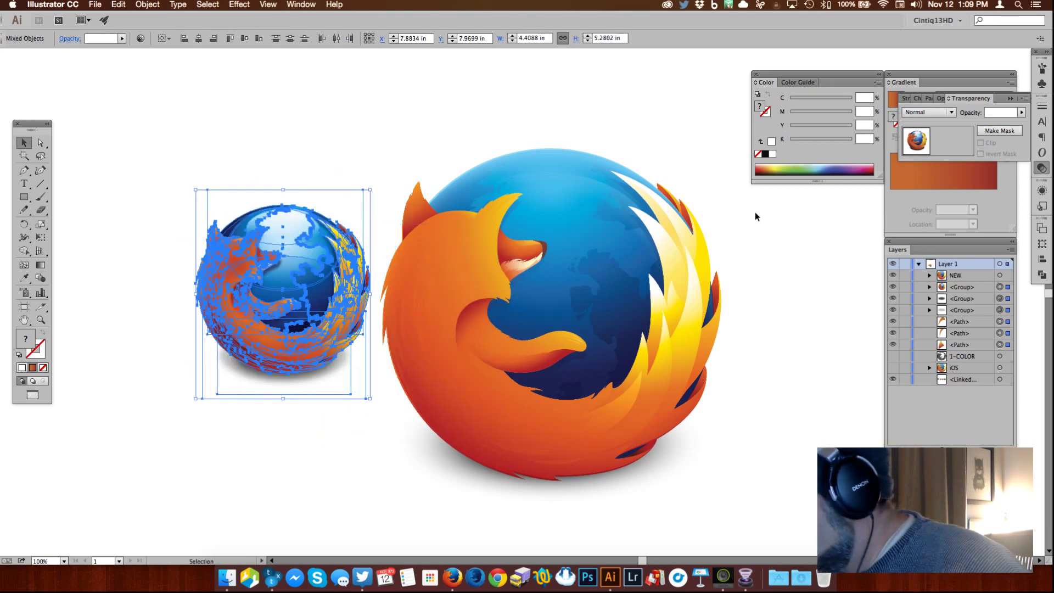
click(756, 212)
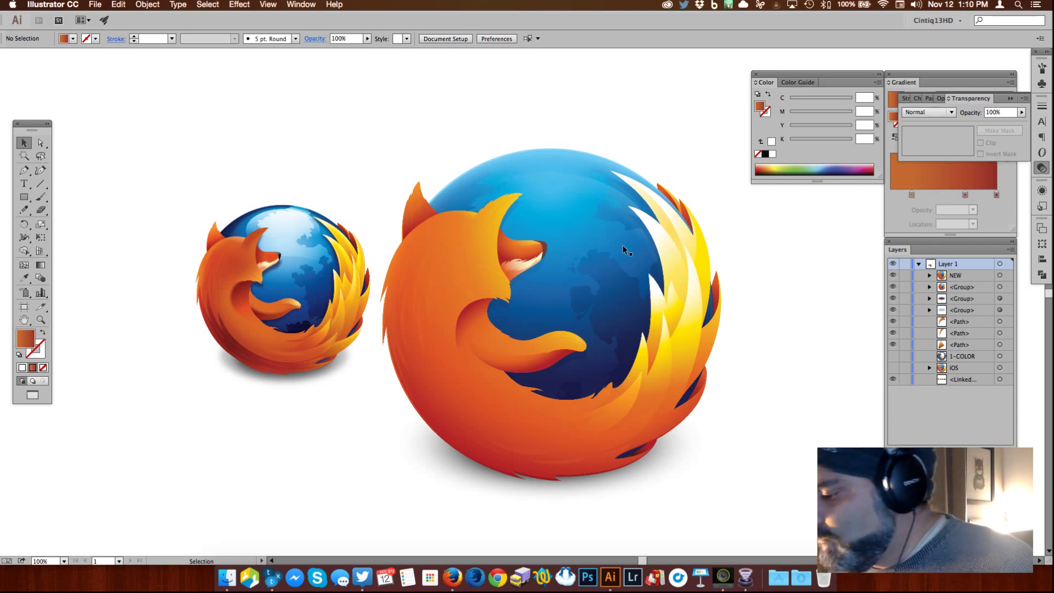
Step: Move the whole old logo up and away from the new logo, leaving a clear gap between them
drag(171, 195, 367, 410)
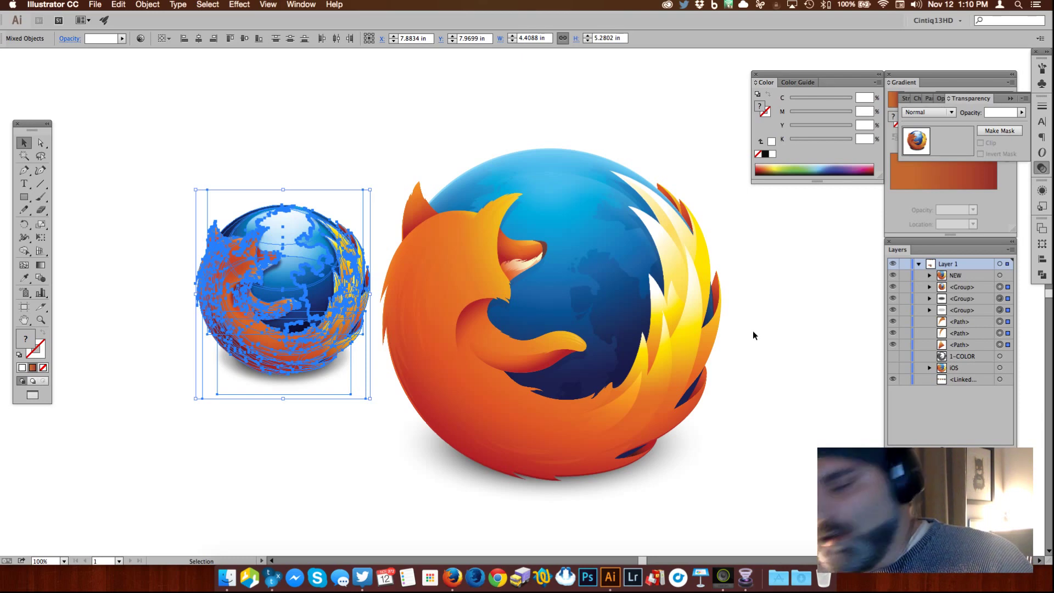
drag(305, 241, 215, 176)
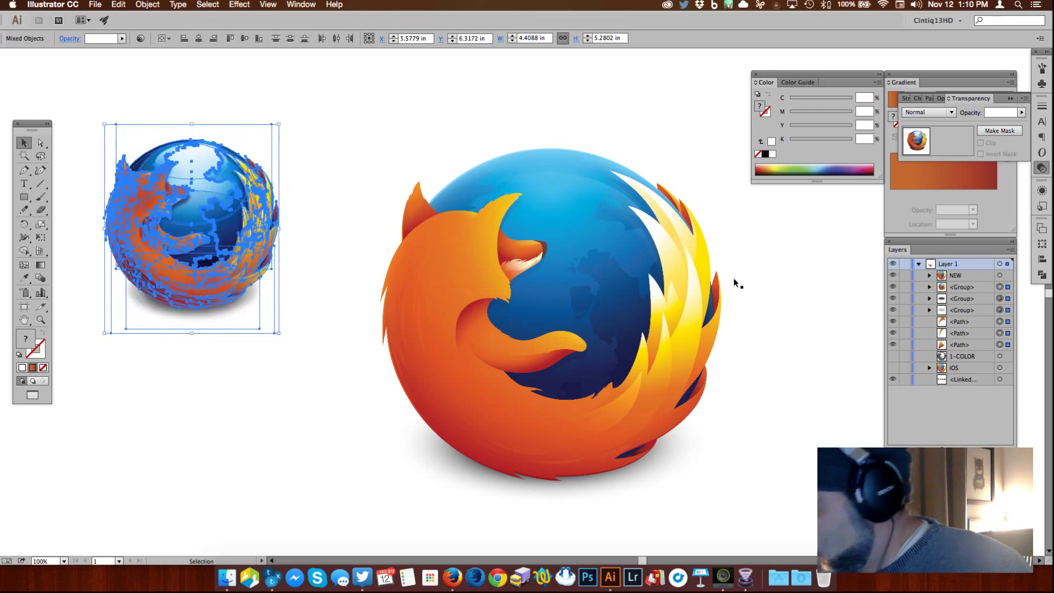
click(764, 276)
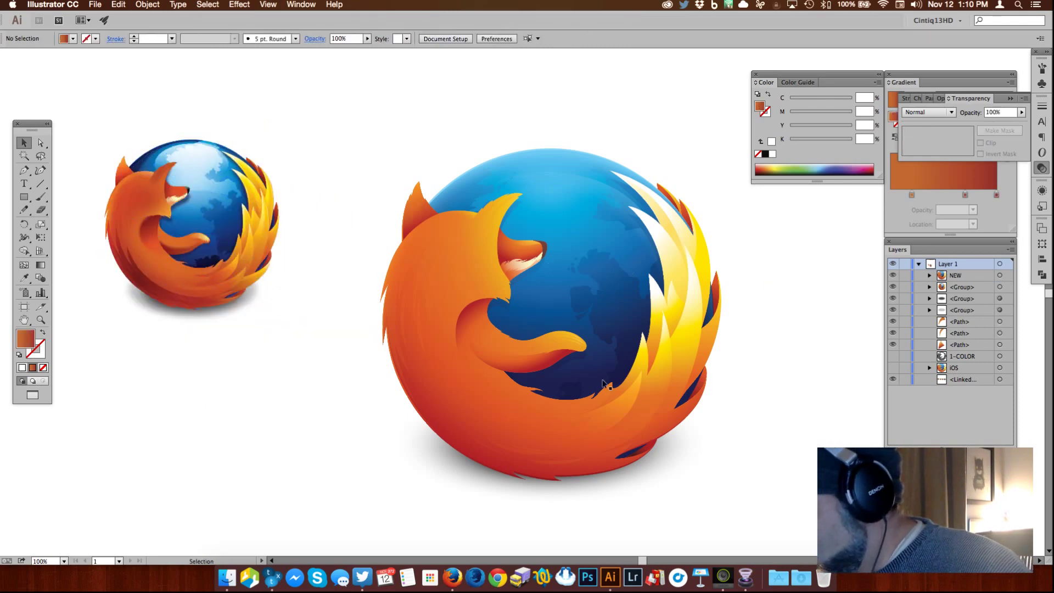
Step: Examine the new logo's arm, fur edges, ears and snout close up at 400% magnification
click(41, 319)
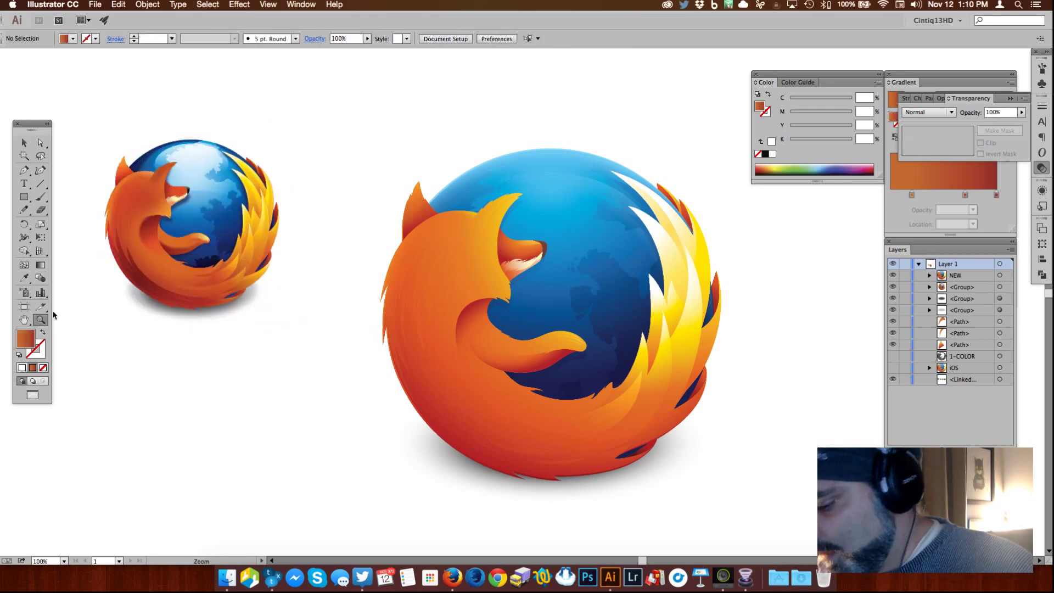
click(586, 389)
click(552, 298)
click(528, 297)
drag(528, 300, 552, 340)
mouse_move(297, 177)
mouse_down()
mouse_move(355, 226)
mouse_move(449, 261)
mouse_up()
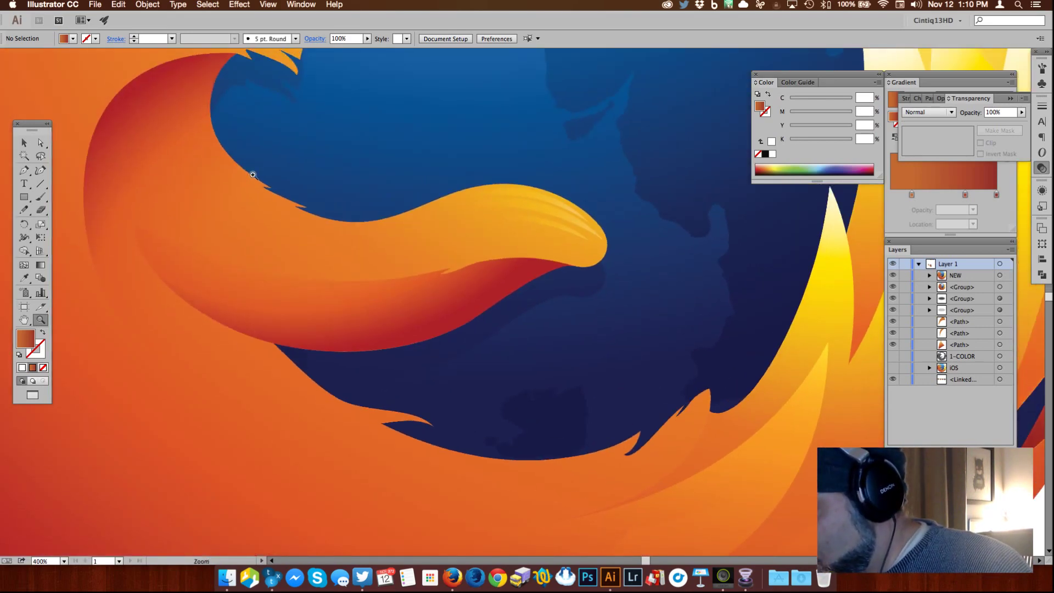
drag(280, 203, 291, 210)
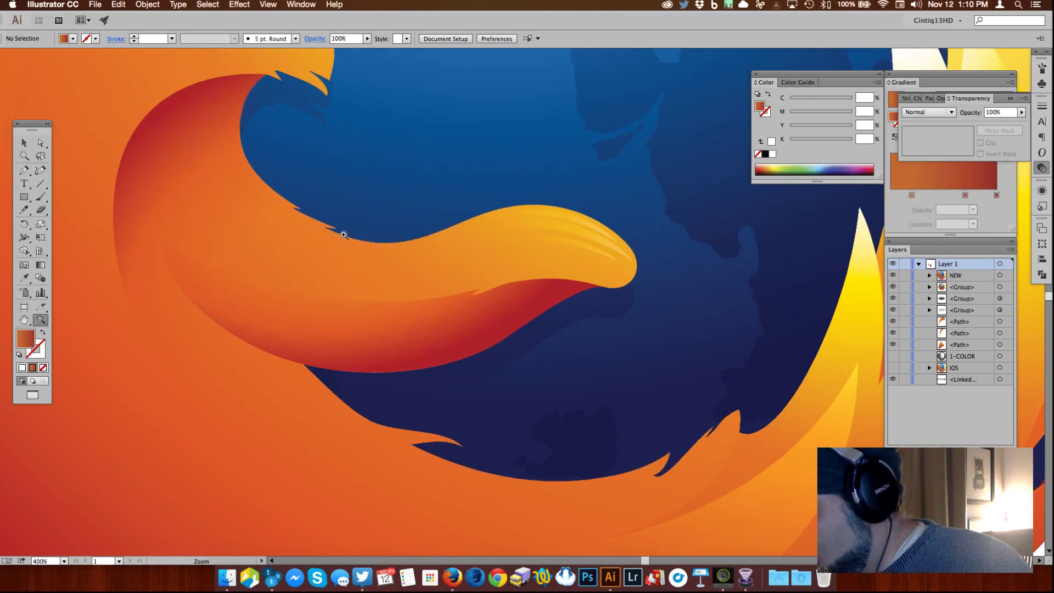
mouse_move(326, 52)
mouse_down()
mouse_move(345, 141)
mouse_move(426, 249)
mouse_up()
mouse_move(384, 126)
mouse_down()
mouse_move(447, 170)
mouse_move(483, 306)
mouse_move(518, 385)
mouse_up()
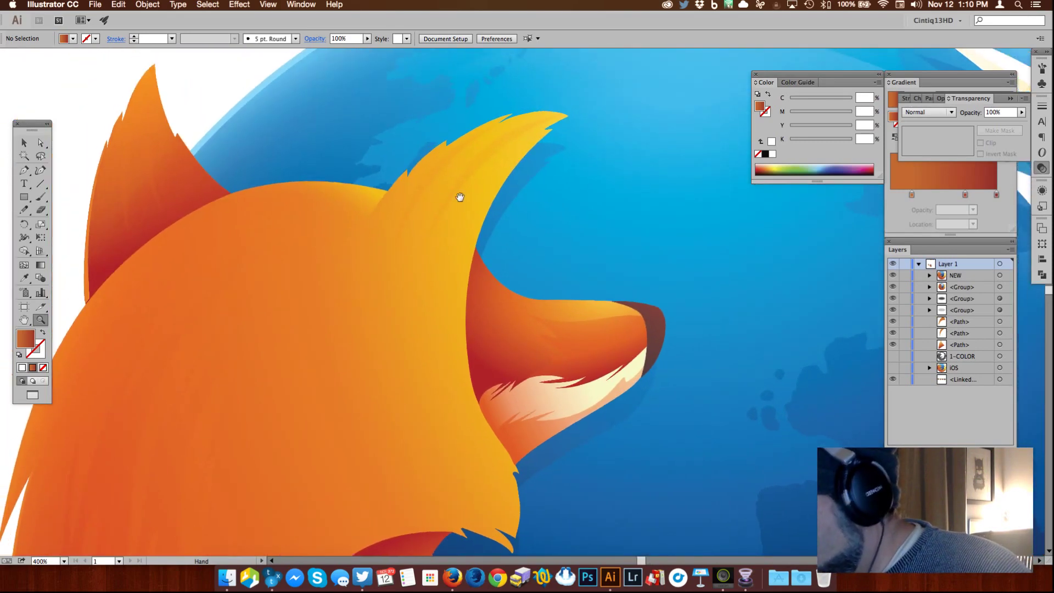
Step: Examine the new logo's flame tail, globe continents and shading at 400%, and return to the full view at 100%
scroll(466, 225, down, 5)
drag(716, 478, 593, 274)
drag(744, 466, 680, 327)
drag(763, 436, 647, 412)
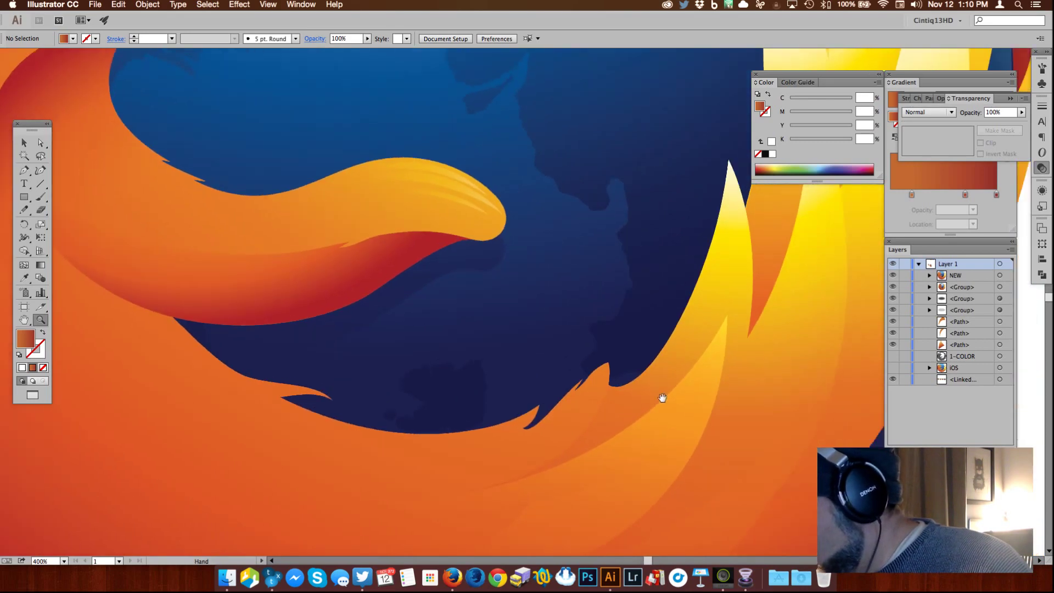
drag(783, 384, 764, 360)
drag(856, 355, 723, 331)
mouse_move(754, 285)
mouse_down()
mouse_move(700, 410)
mouse_move(694, 344)
mouse_move(652, 325)
mouse_move(685, 358)
mouse_up()
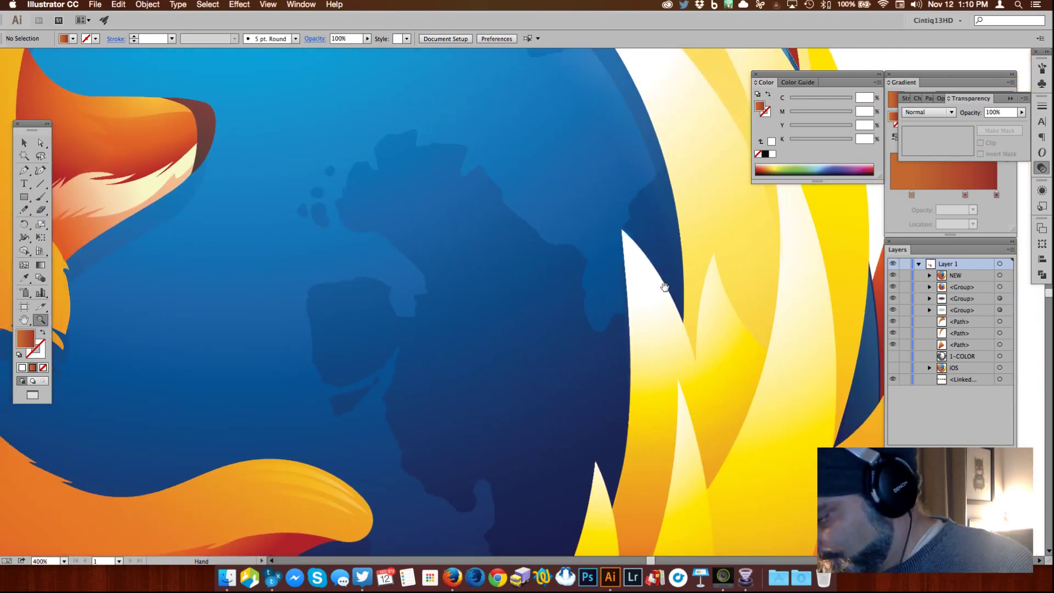
drag(602, 325, 743, 385)
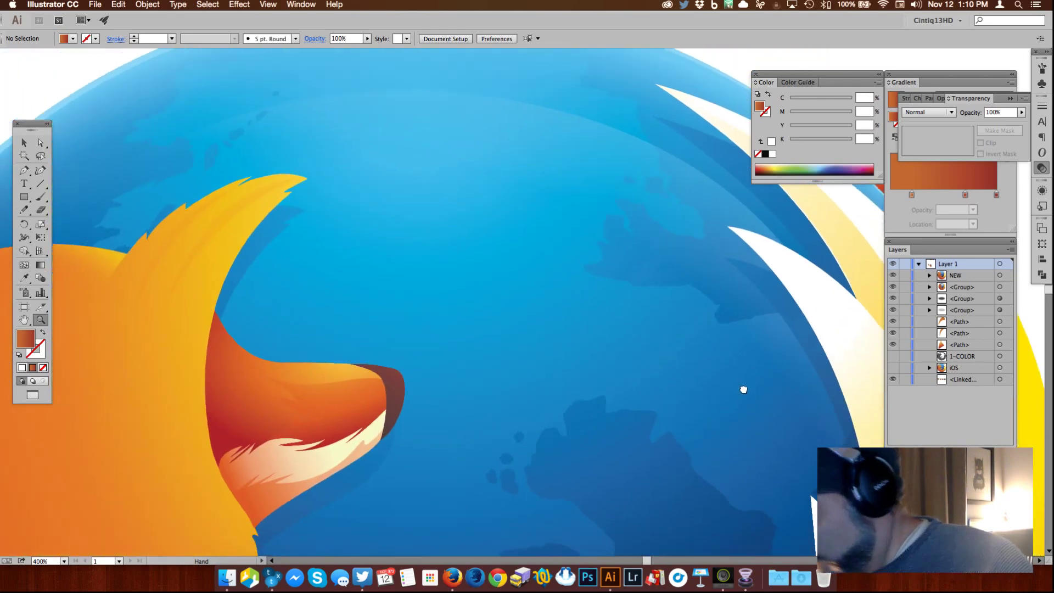
alt+click(580, 327)
alt+click(580, 327)
alt+click(566, 335)
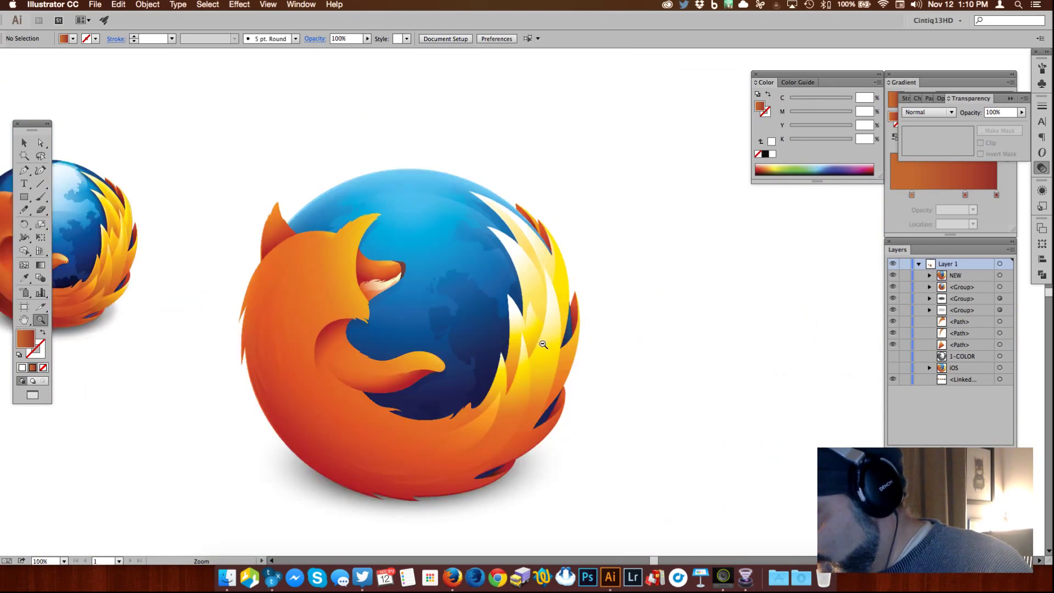
Step: Shrink the old logo and tuck it into the canvas's upper-left corner, clear of the new logo
drag(469, 308, 626, 256)
click(24, 142)
drag(103, 98, 171, 162)
drag(139, 137, 41, 92)
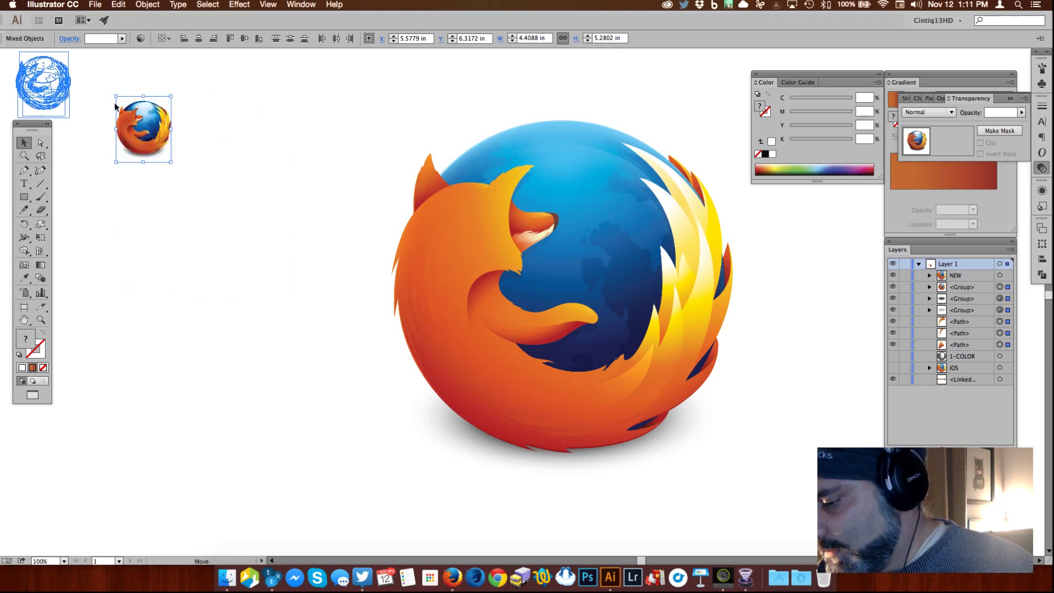
Step: Group all the parts of the small old logo and hide the new group
click(893, 287)
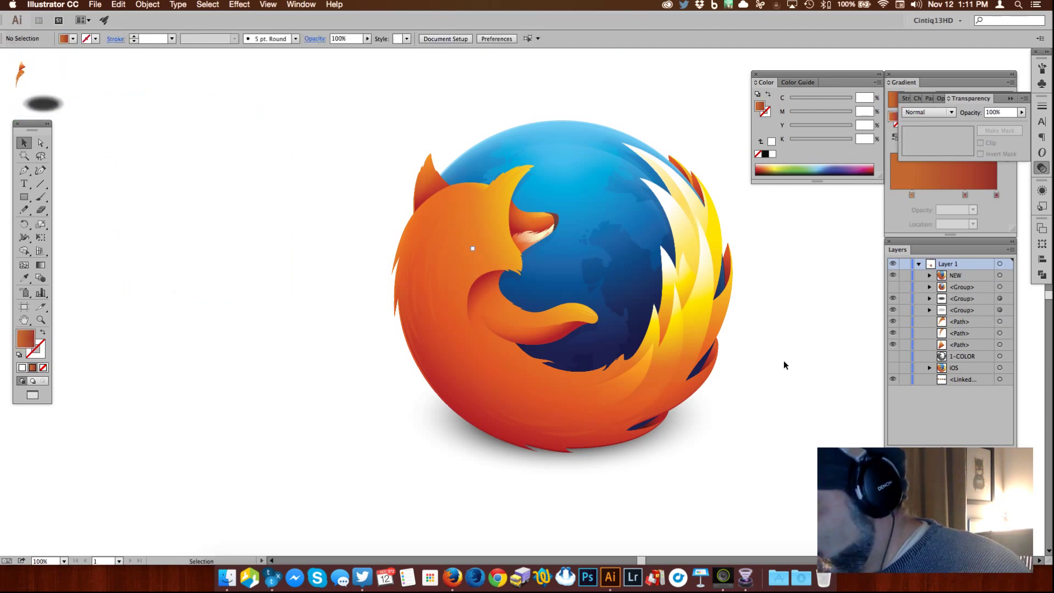
click(892, 286)
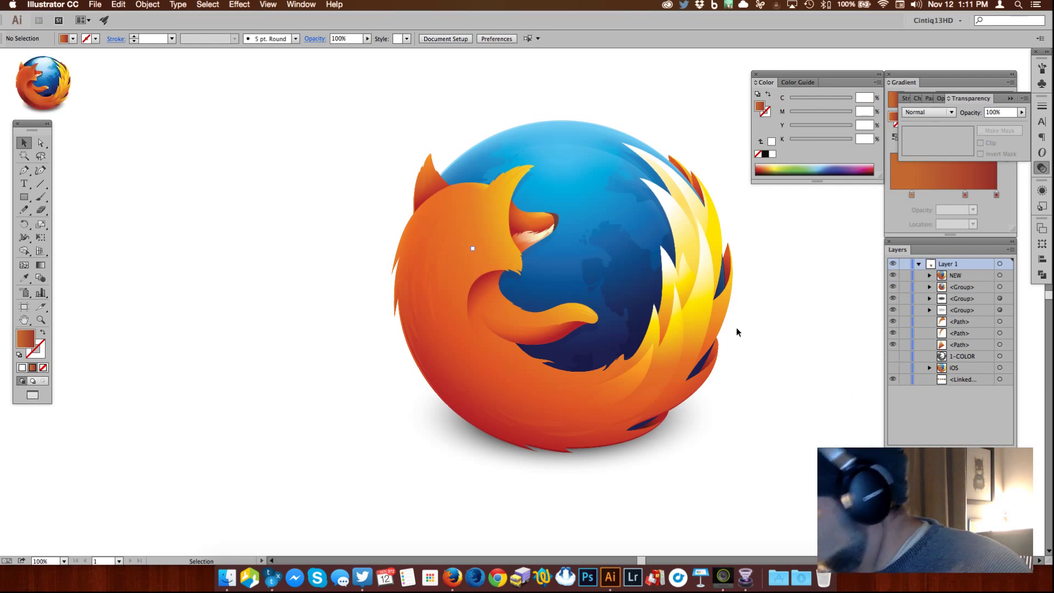
drag(146, 124, 168, 140)
key(super+a)
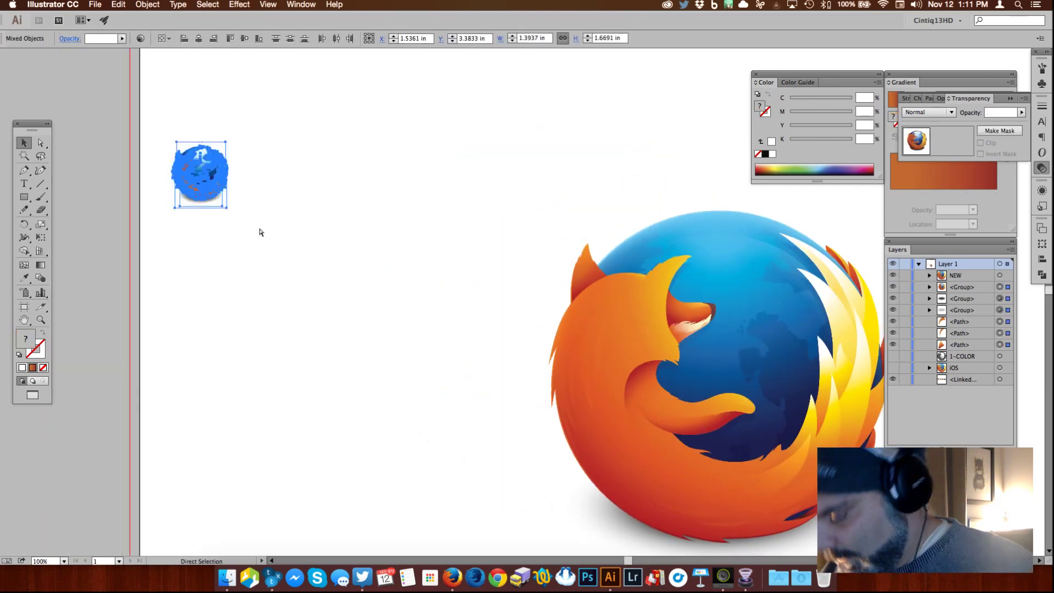
key(super+g)
click(892, 286)
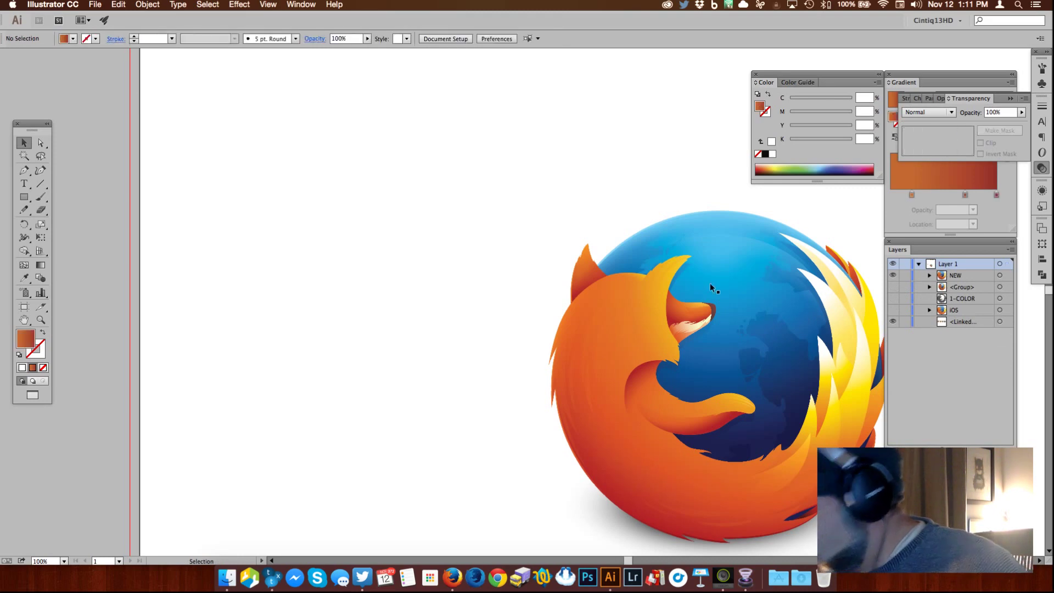
Step: Select the new logo and look through the paths and subgroups inside its NEW group
drag(720, 382, 460, 294)
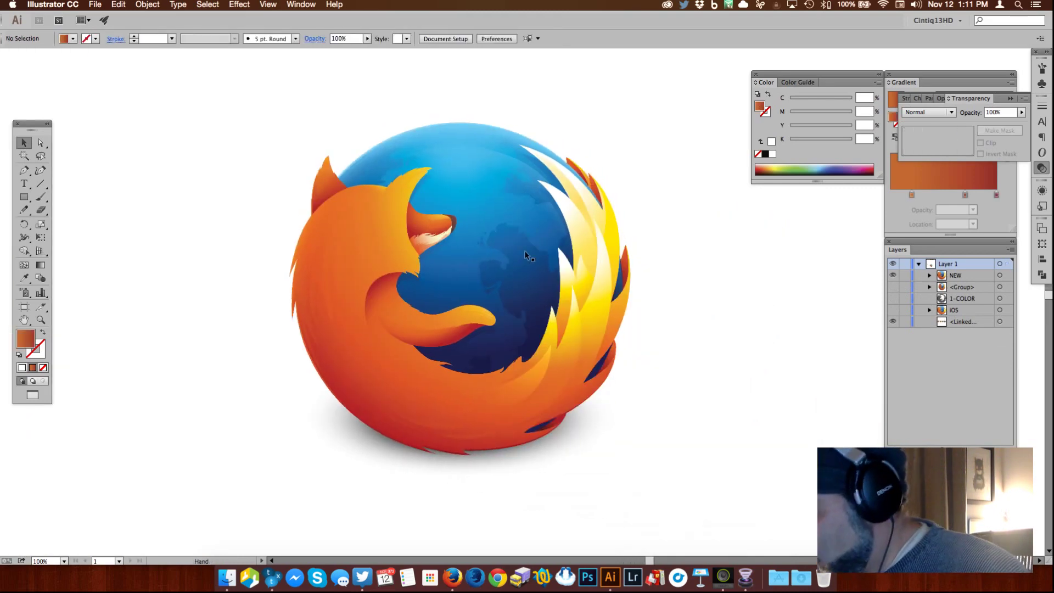
click(383, 246)
click(929, 276)
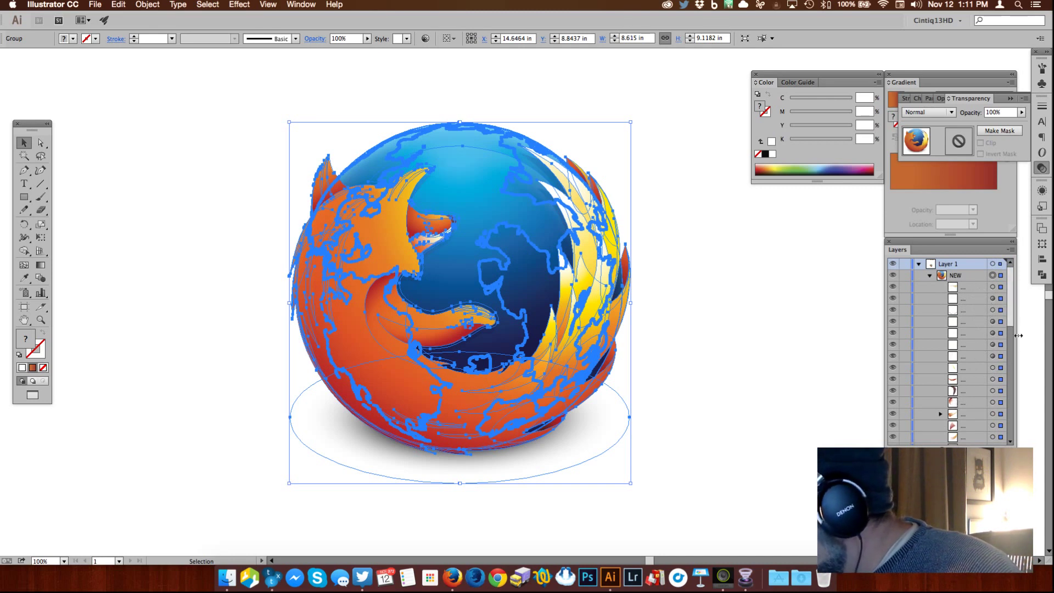
mouse_move(1011, 317)
mouse_down()
mouse_move(1011, 412)
mouse_move(1012, 325)
mouse_up()
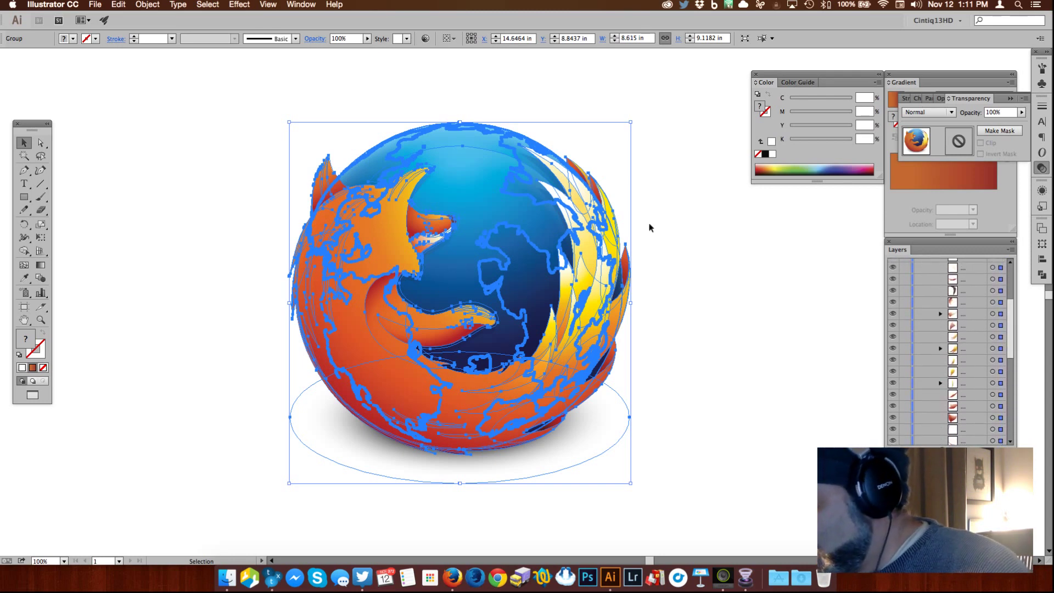
Step: Ungroup the new logo into its separate paths
click(677, 202)
click(359, 296)
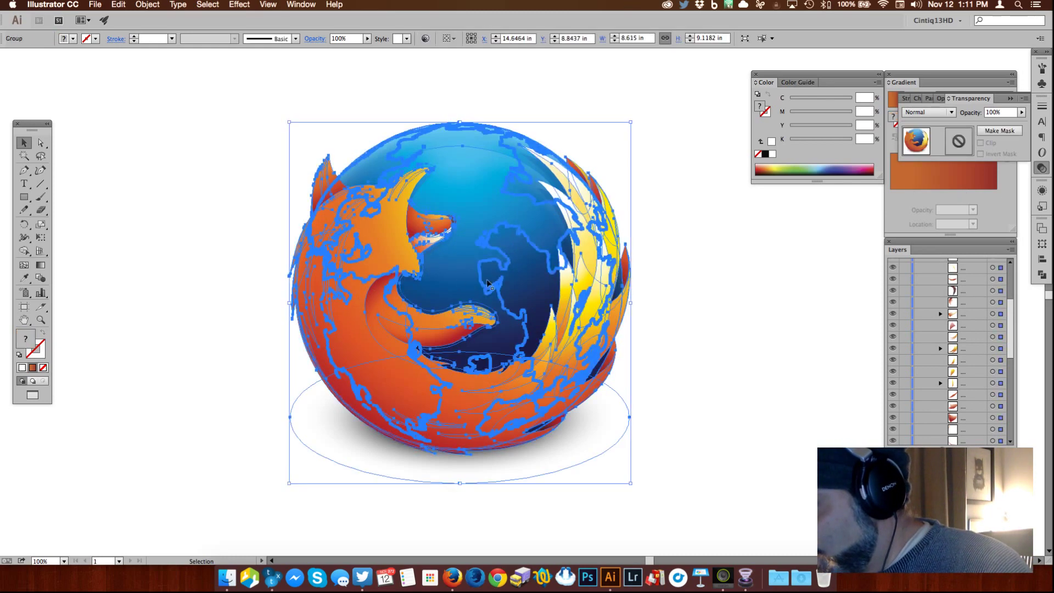
right_click(510, 310)
click(565, 371)
click(694, 270)
Step: Find the hidden old-logo group among the objects of Layer 1, show it and expand its contents
drag(513, 368, 799, 396)
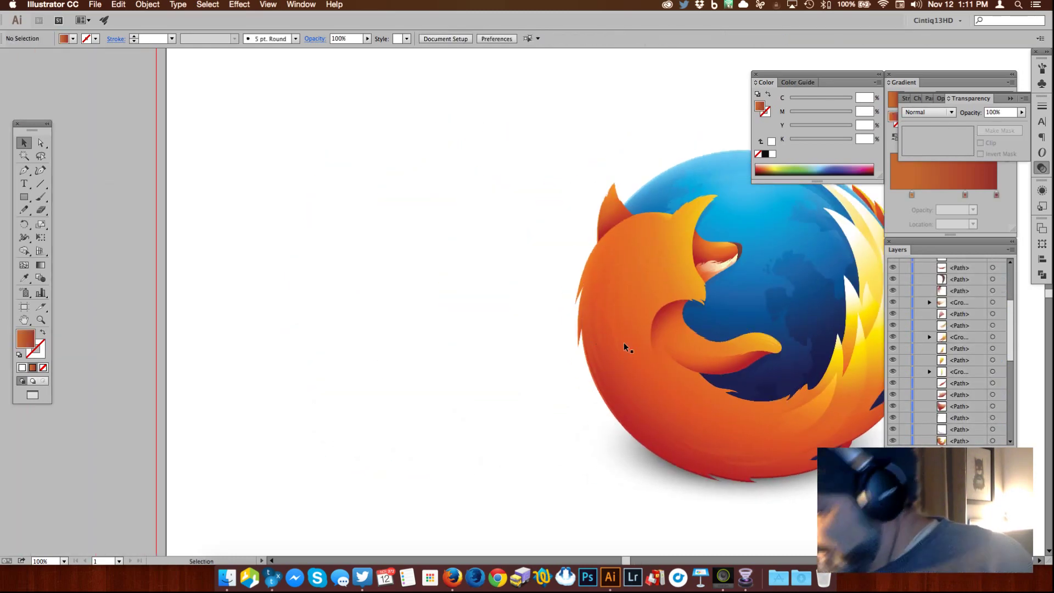
scroll(1009, 279, up, 3)
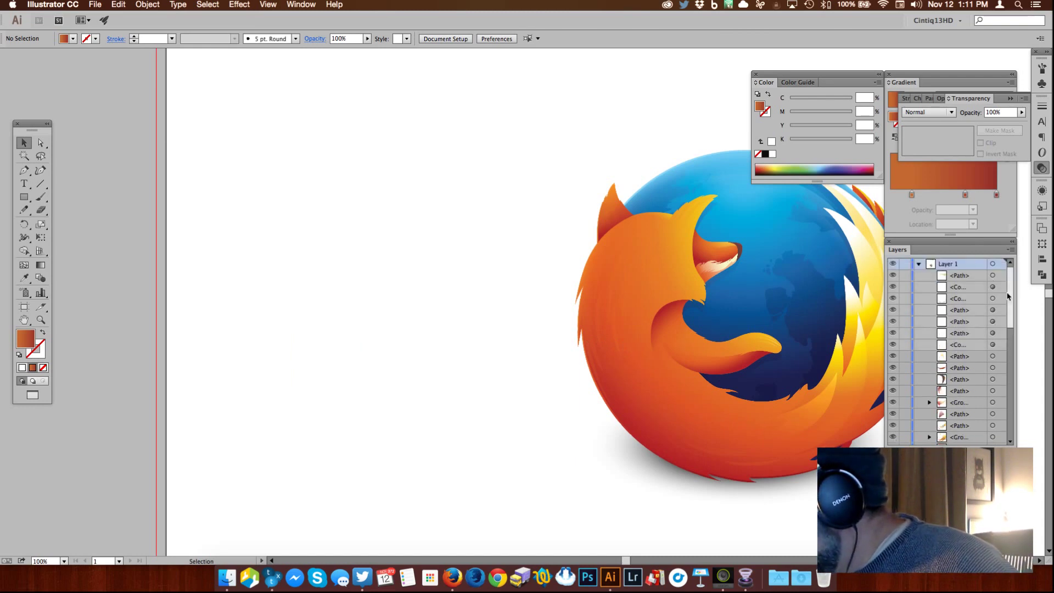
click(918, 264)
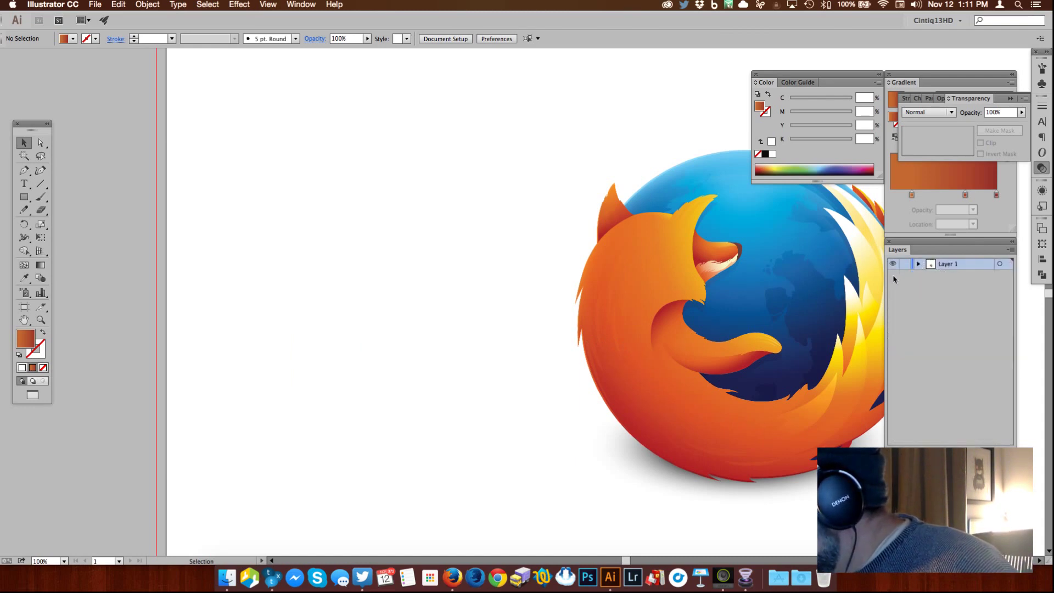
click(918, 264)
drag(1009, 295, 1006, 424)
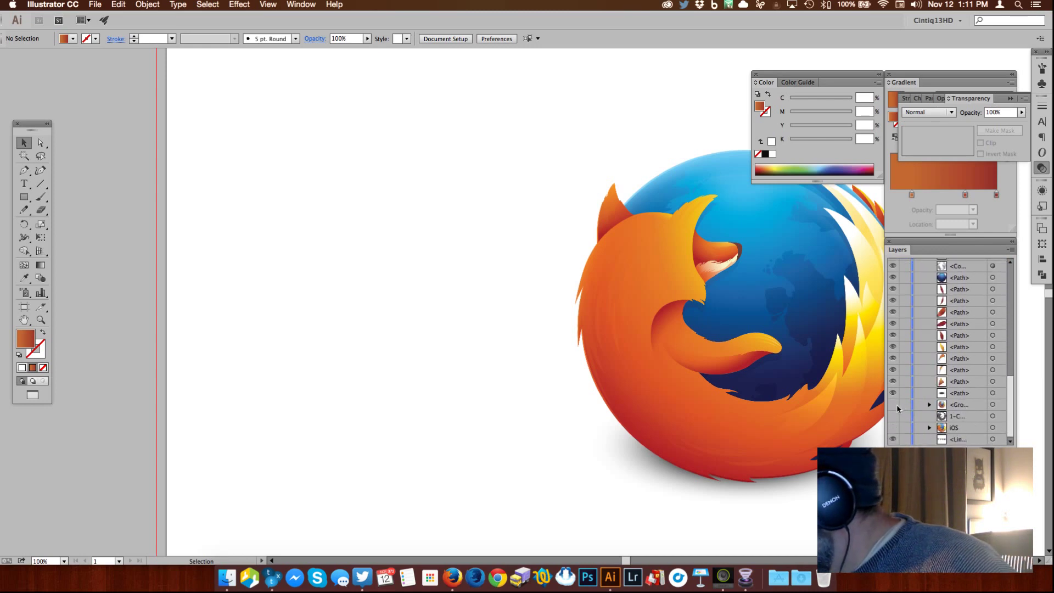
click(930, 404)
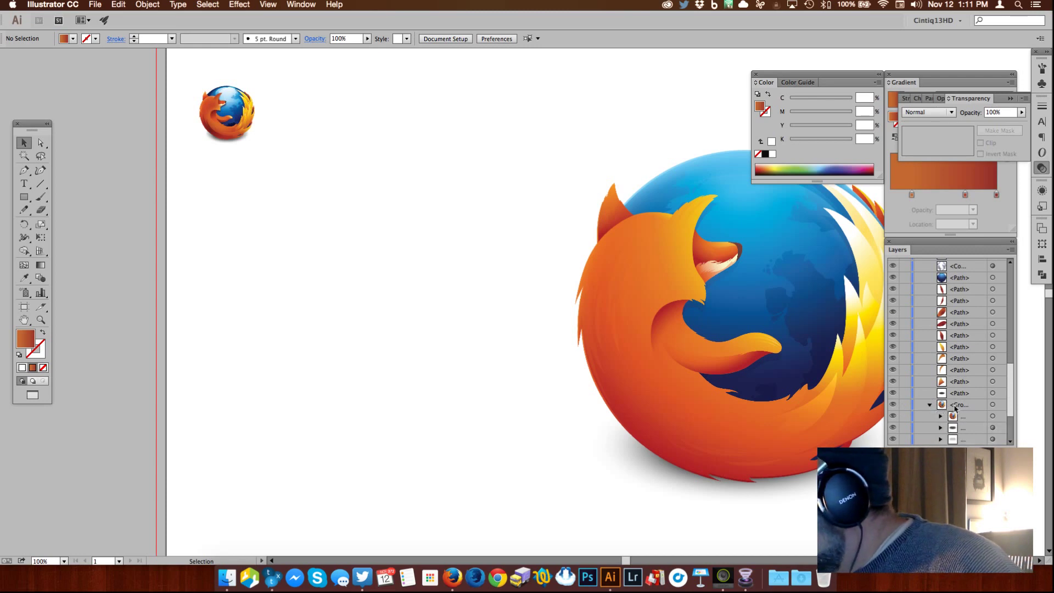
Step: Ungroup the small old logo into its top-level groups and paths
click(234, 116)
right_click(235, 119)
click(279, 182)
right_click(228, 108)
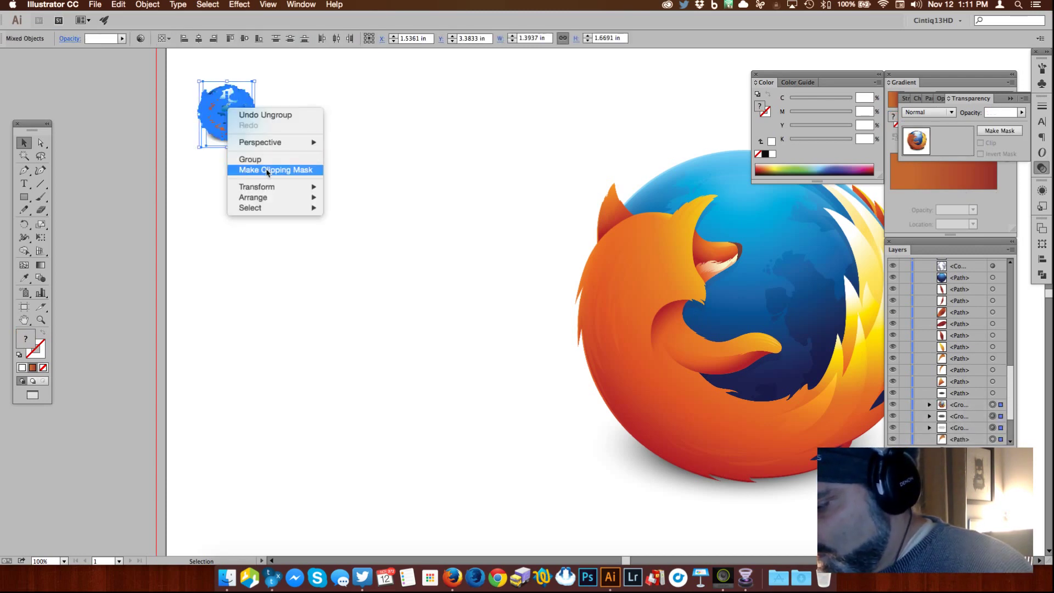
click(407, 131)
Step: Move the old logo's main fox-and-globe group down and away from its shadow, and ungroup it
drag(210, 127, 265, 218)
right_click(281, 206)
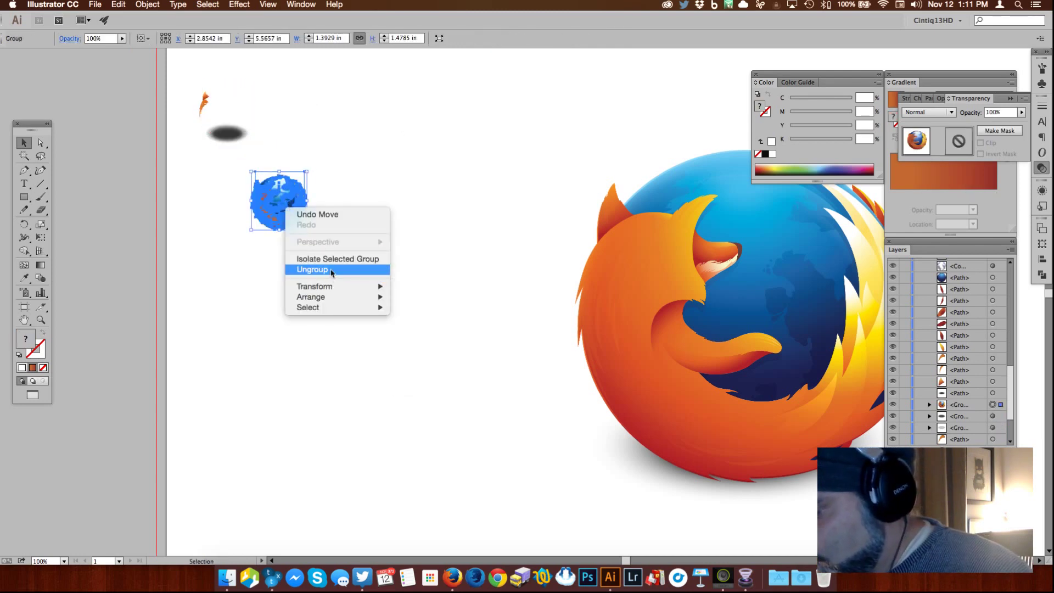
click(331, 269)
drag(407, 150, 276, 212)
click(337, 120)
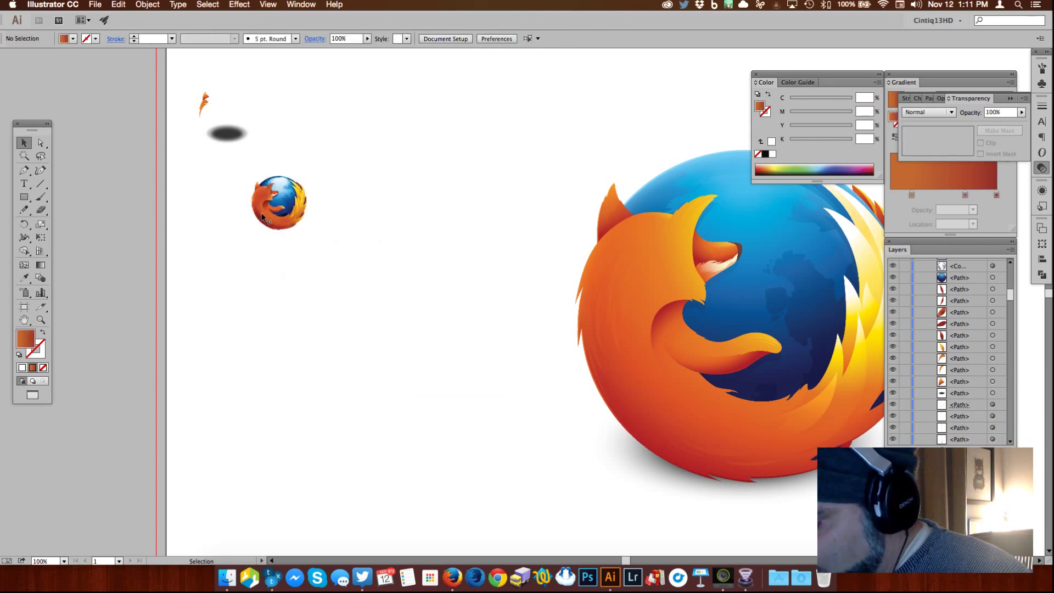
Step: Pull the shading, faint highlights and orange fox body off the old logo's globe and lay them out separately
drag(257, 271, 348, 264)
click(418, 183)
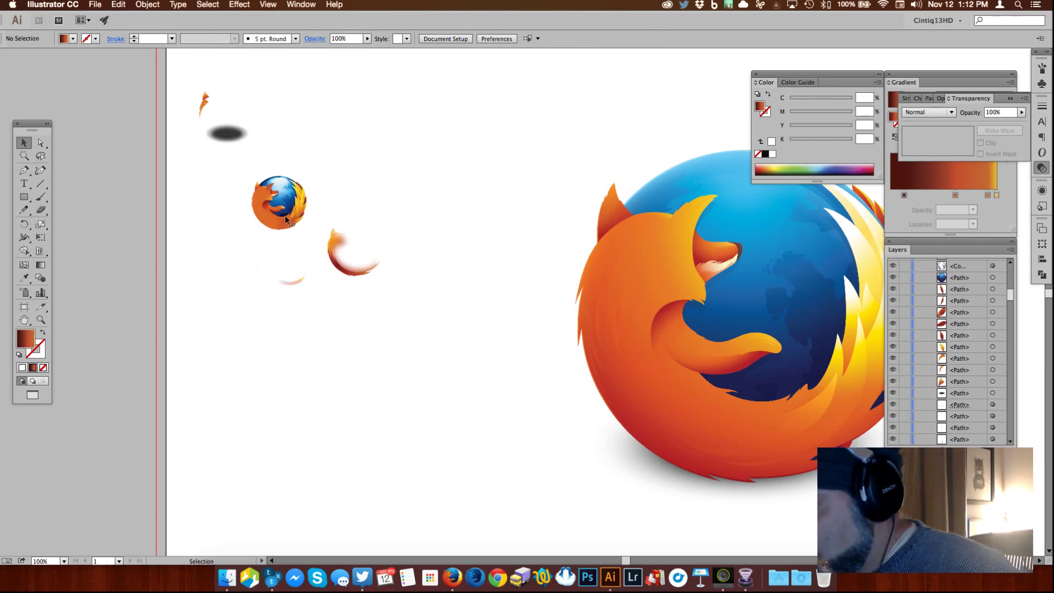
click(265, 258)
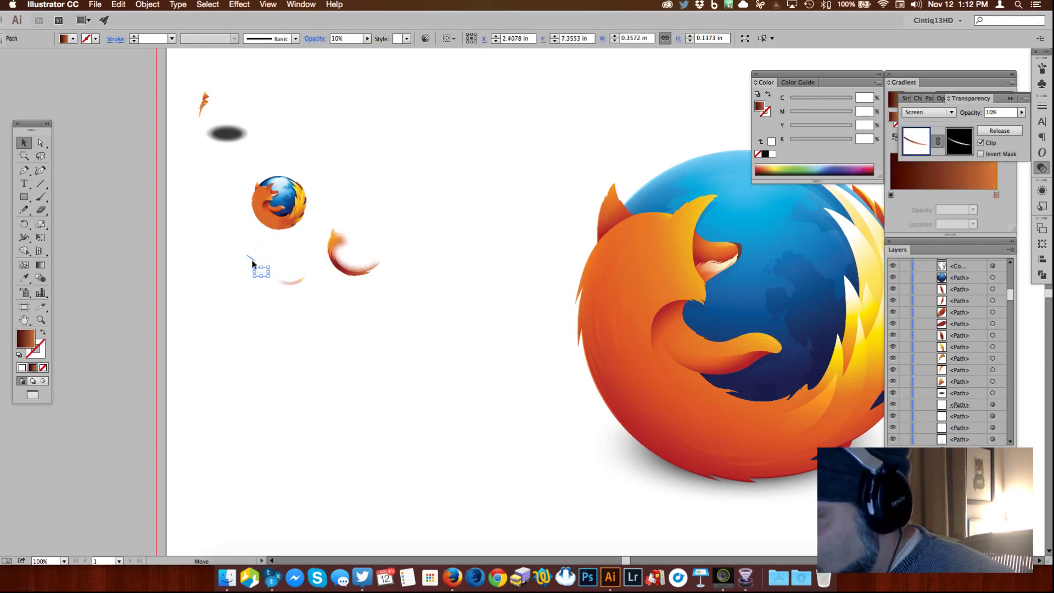
click(253, 257)
click(257, 253)
drag(255, 250, 385, 193)
click(438, 148)
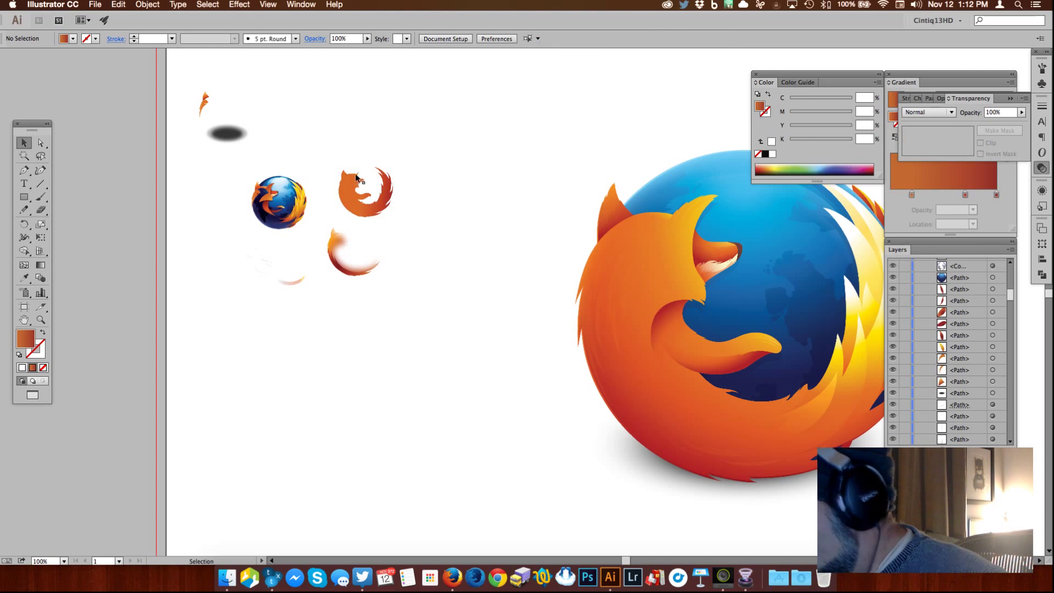
Step: Nudge the old logo's orange fox body up and to the right, and place the clipped shading just below it
click(389, 198)
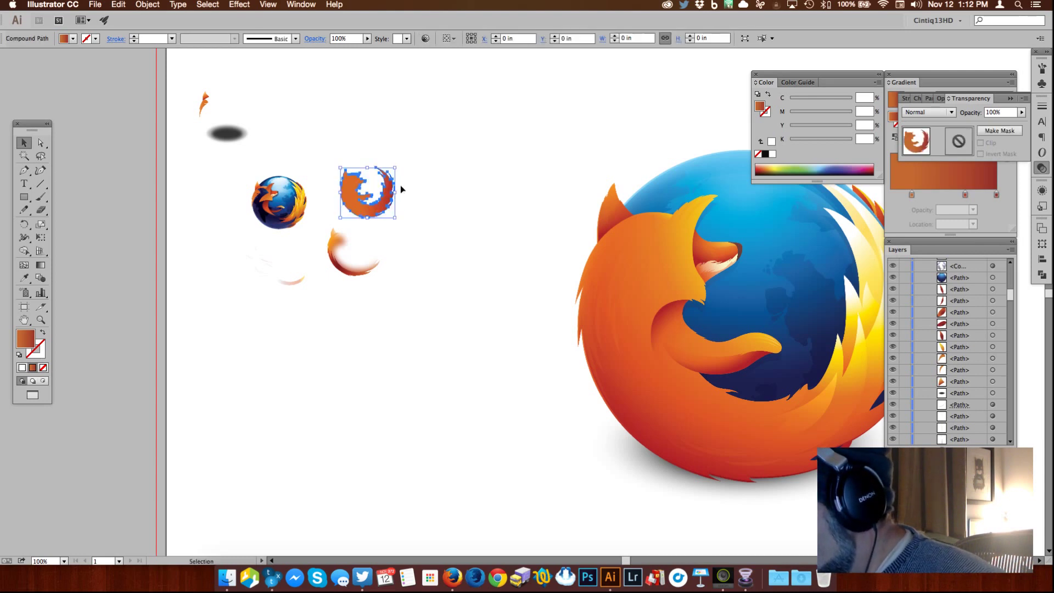
key(shift+Up)
key(Right)
key(Right)
key(Right)
drag(338, 244, 347, 241)
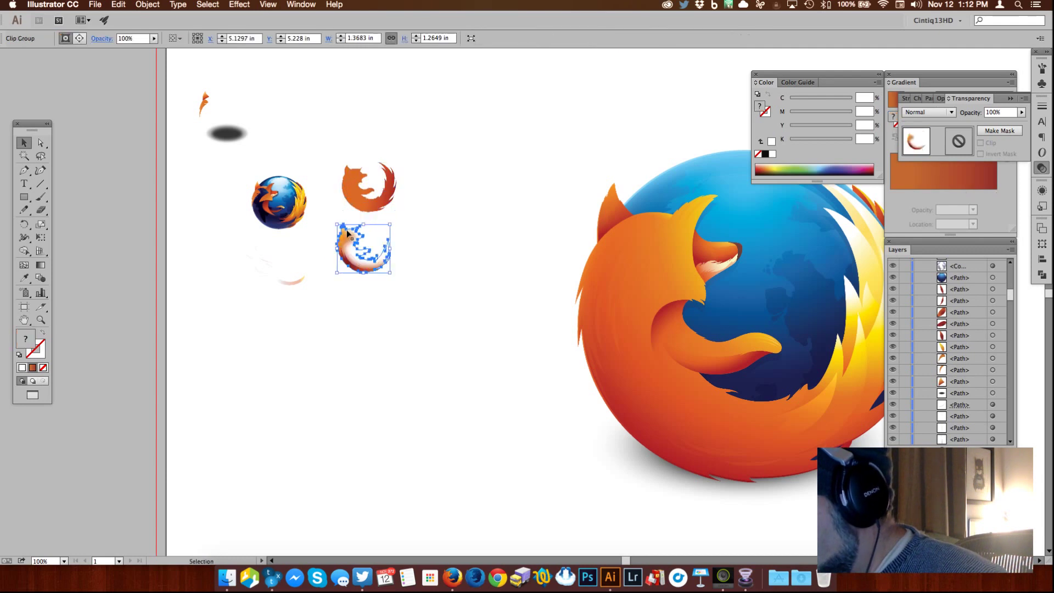
Step: Release the clipping mask on the old logo's shading and spread out the blurred glow, shading strokes and mask outline
right_click(372, 268)
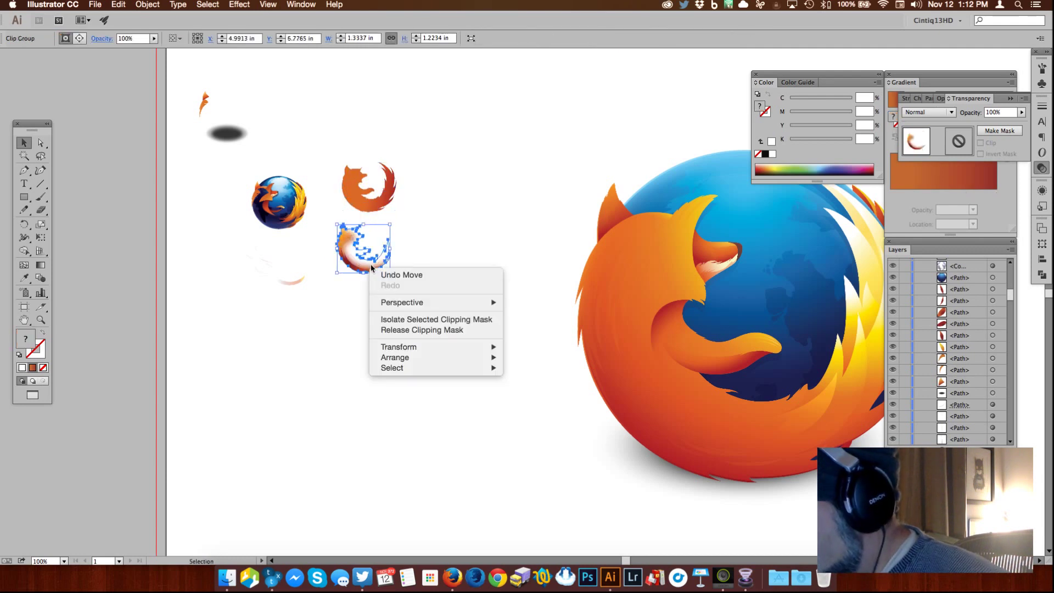
click(461, 329)
click(409, 205)
drag(390, 272, 387, 346)
mouse_move(368, 271)
mouse_down()
mouse_move(391, 273)
mouse_move(347, 269)
mouse_move(344, 281)
mouse_move(381, 277)
mouse_up()
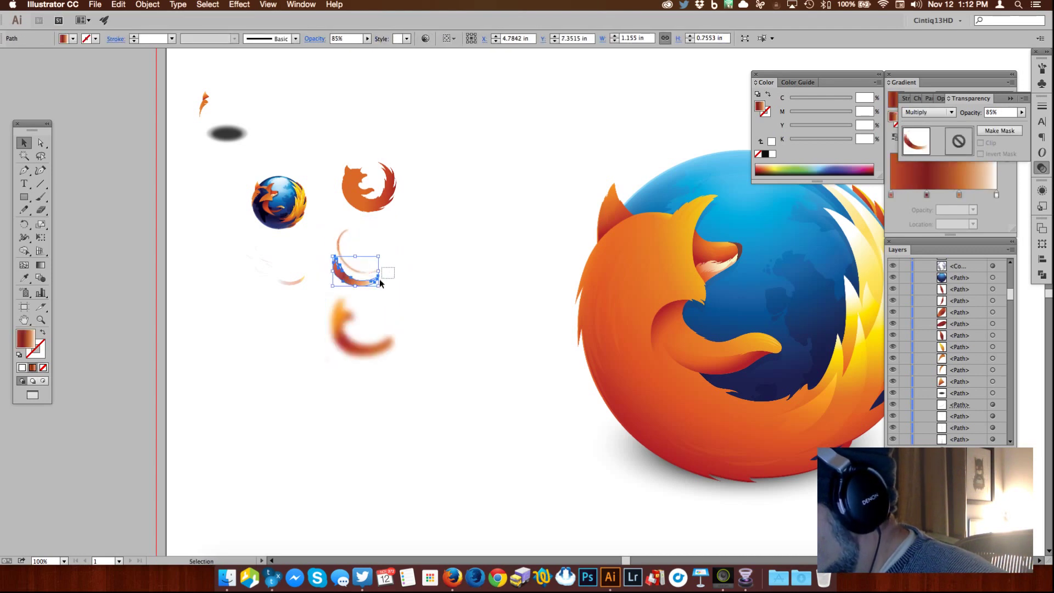
click(396, 269)
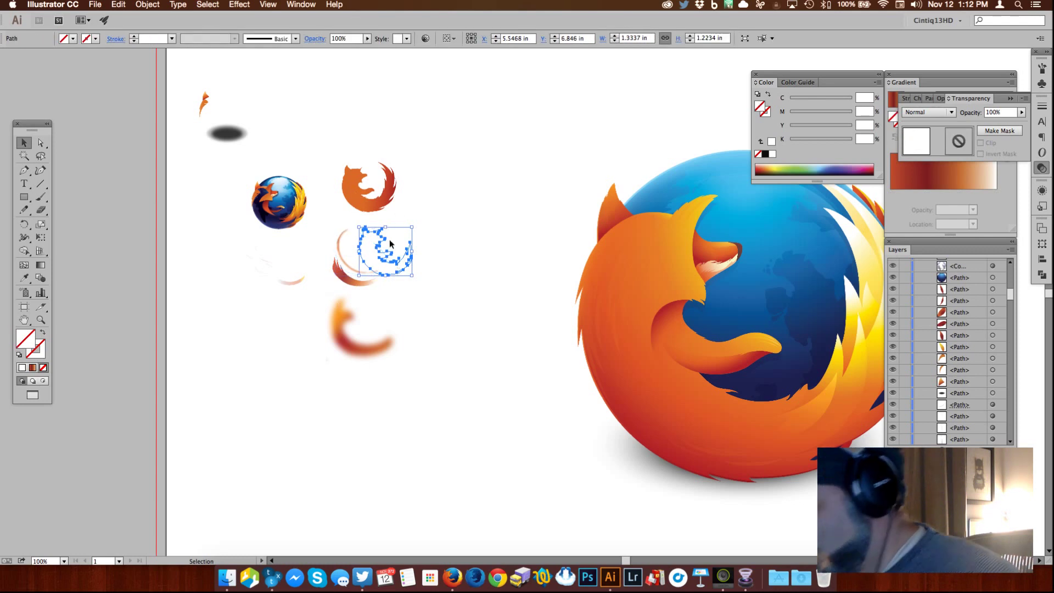
Step: Delete all the scattered pieces of the old logo, leaving only the new logo on the canvas
drag(188, 88, 430, 403)
click(430, 400)
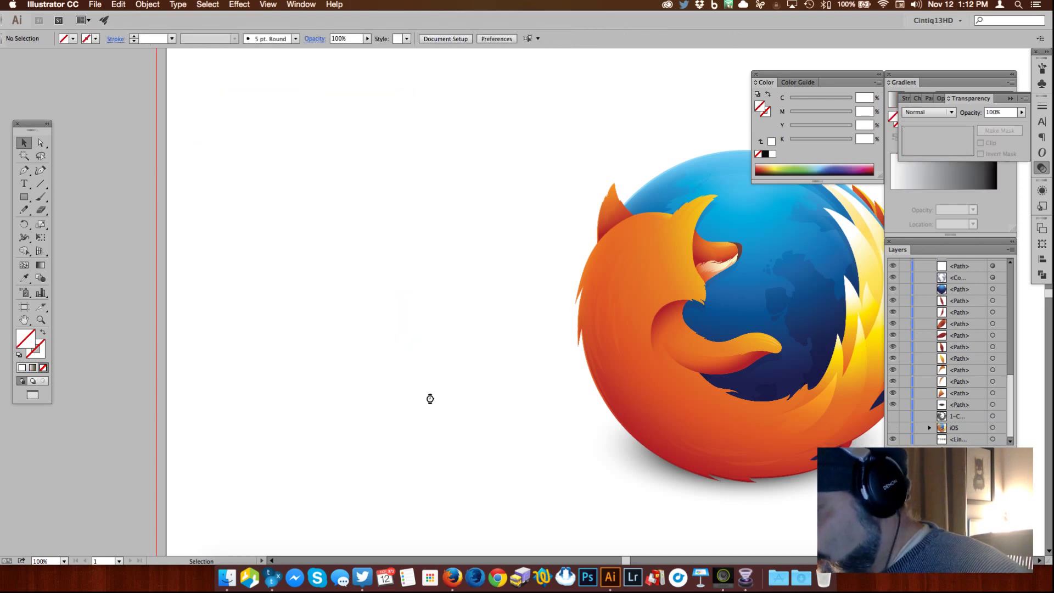
scroll(485, 351, right, 10)
scroll(485, 352, down, 2)
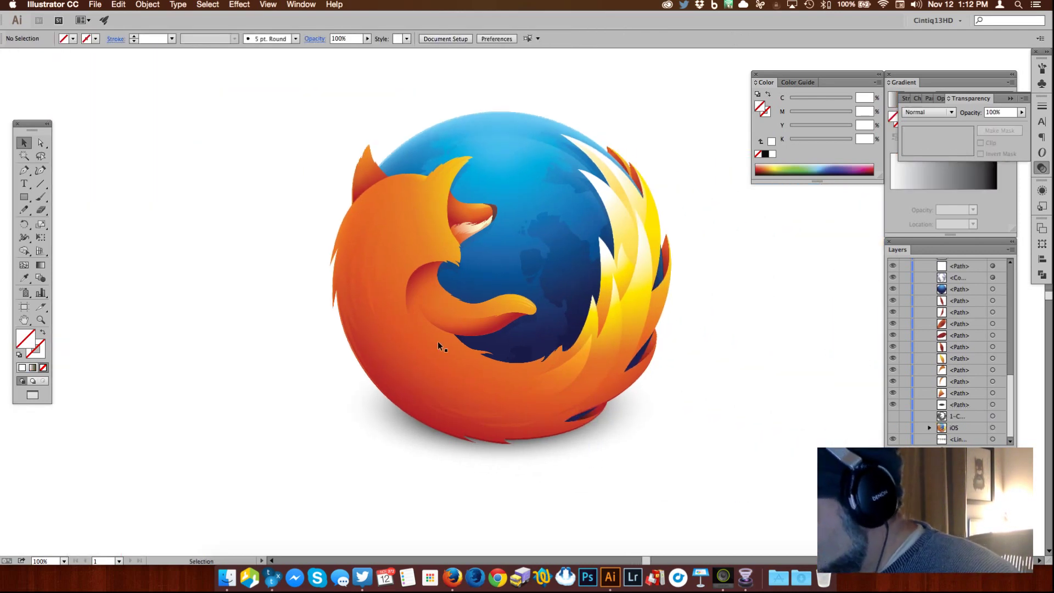
Step: Move the new logo's fading orange edge overlay off the fox into the empty area beside the logo
click(448, 372)
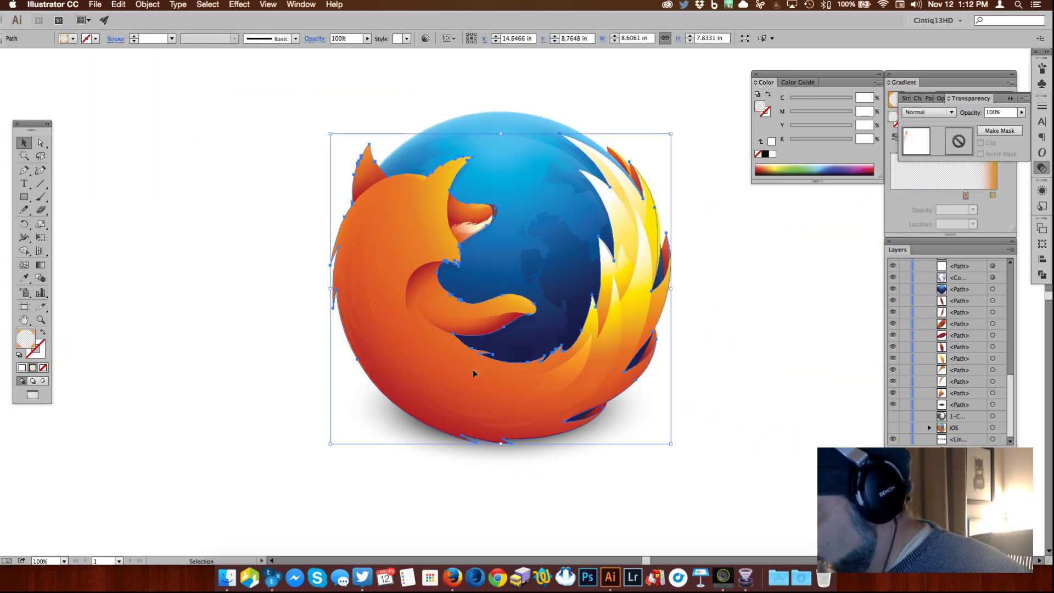
right_click(475, 374)
click(725, 322)
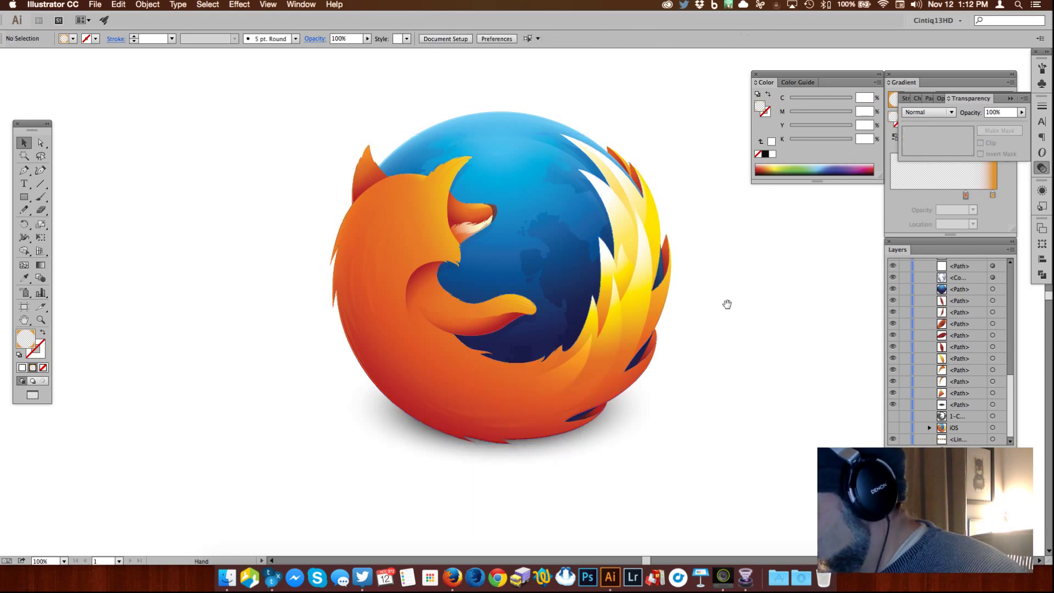
drag(734, 289, 795, 298)
drag(495, 363, 133, 360)
drag(299, 379, 435, 387)
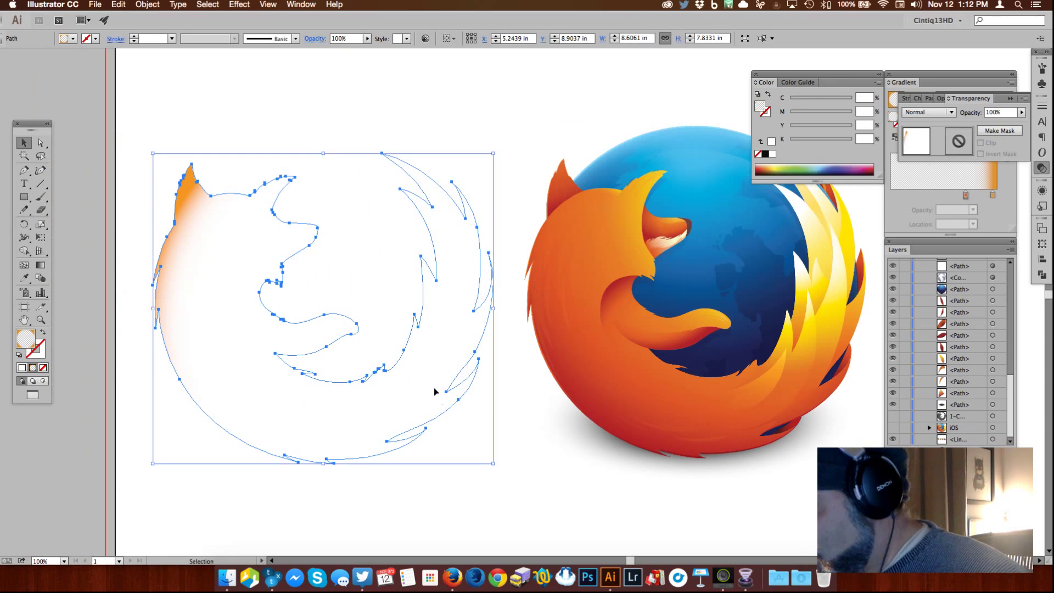
click(516, 113)
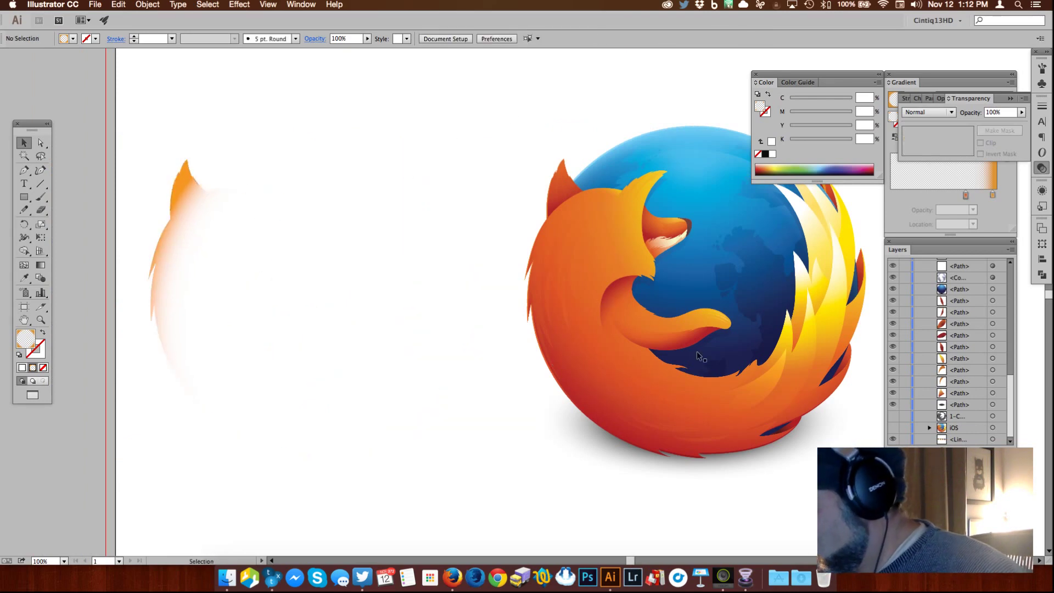
Step: Move the new logo's fading red shadow overlay off the fox, placing it beneath the orange overlay
drag(627, 383, 405, 447)
drag(671, 376, 694, 159)
drag(506, 299, 357, 450)
Step: Move the new logo's gradient-filled orange fox body off the globe into the empty space below the logo
click(645, 372)
scroll(646, 372, up, 5)
scroll(646, 372, right, 2)
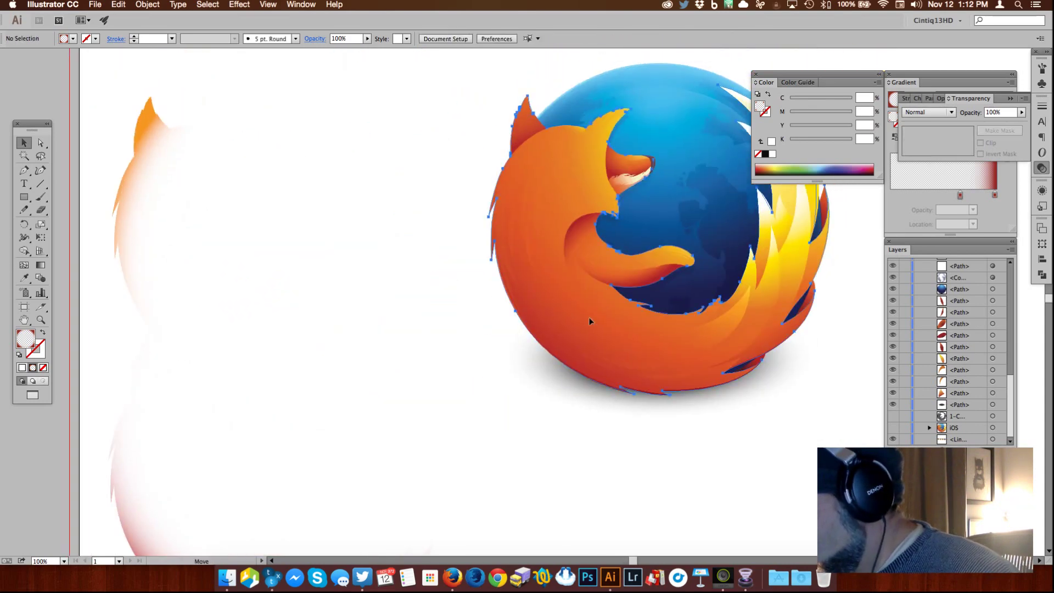
click(464, 469)
scroll(607, 229, down, 5)
drag(607, 230, 695, 416)
click(849, 299)
drag(855, 221, 730, 368)
scroll(764, 280, down, 8)
scroll(765, 280, left, 4)
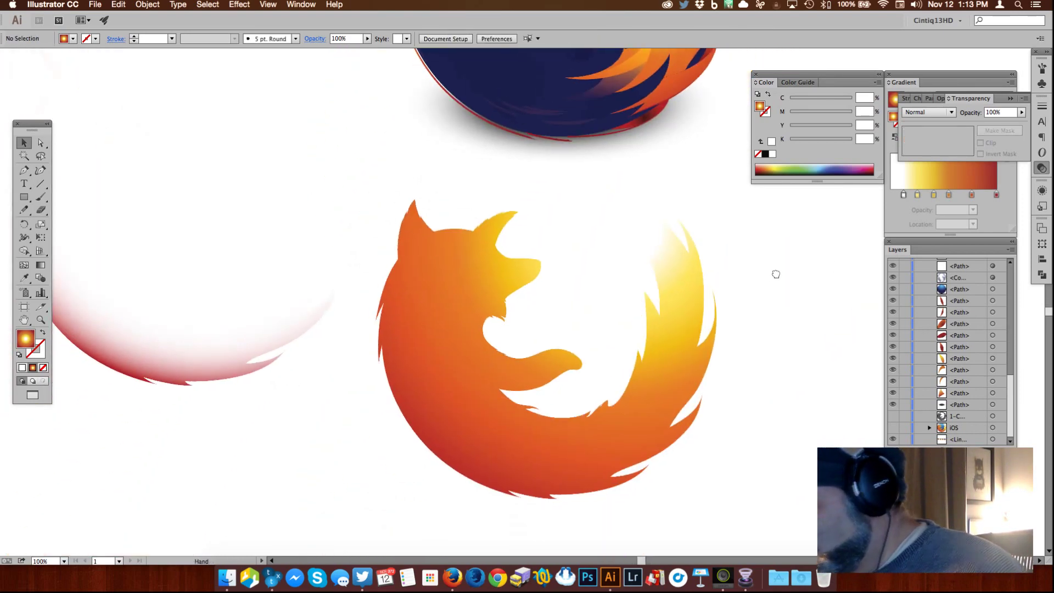
Step: Adjust the separated fox body's radial gradient with the Gradient tool, keeping its centre near the tail tips
scroll(759, 306, up, 2)
scroll(760, 306, left, 1)
drag(758, 318, 793, 363)
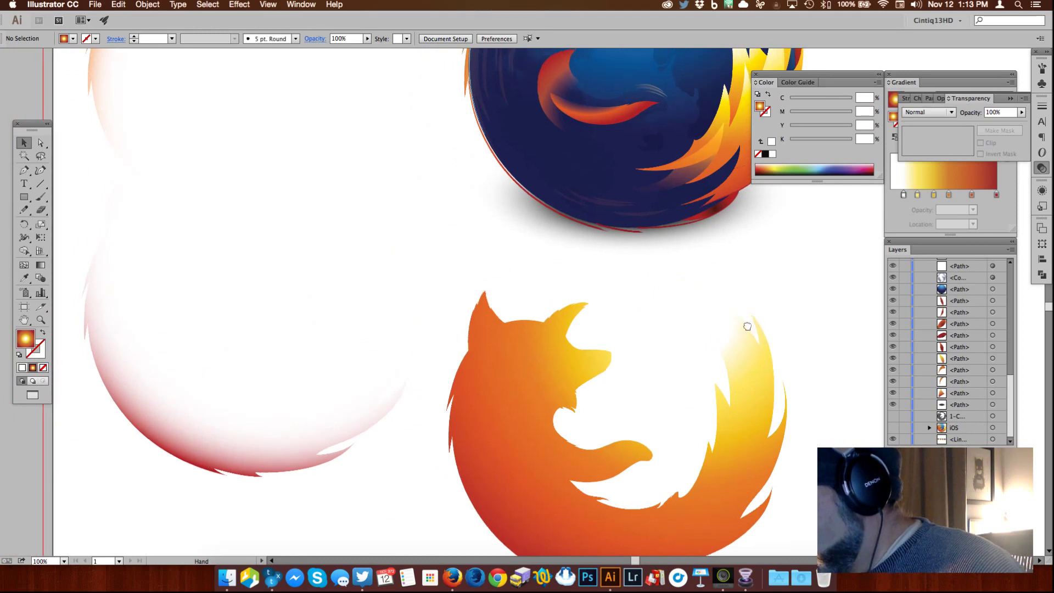
drag(750, 315, 715, 458)
click(720, 500)
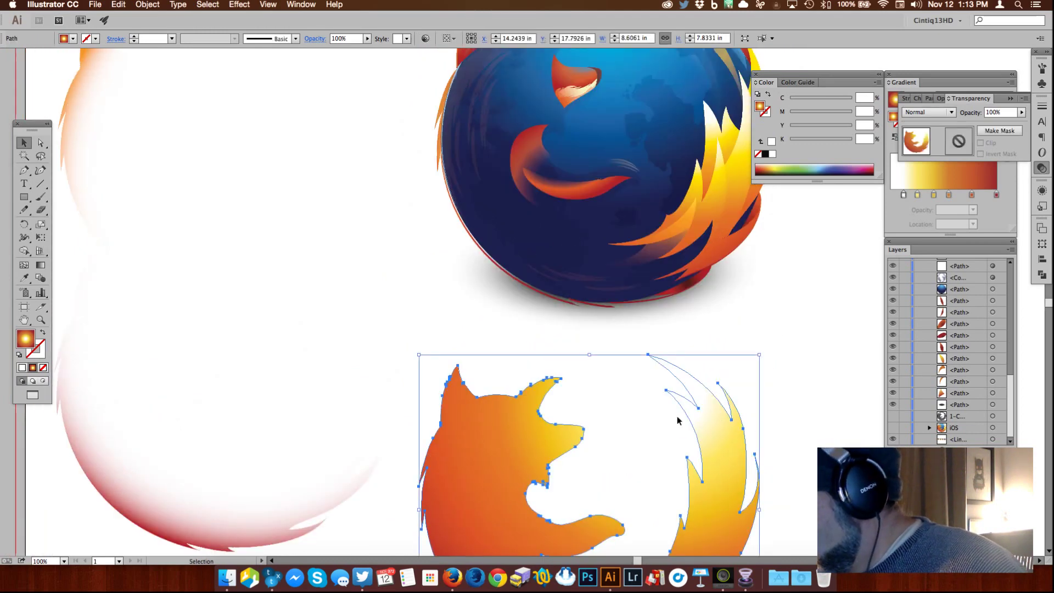
click(41, 265)
mouse_move(661, 409)
mouse_down()
mouse_move(595, 148)
mouse_move(458, 242)
mouse_move(439, 236)
mouse_move(635, 108)
mouse_up()
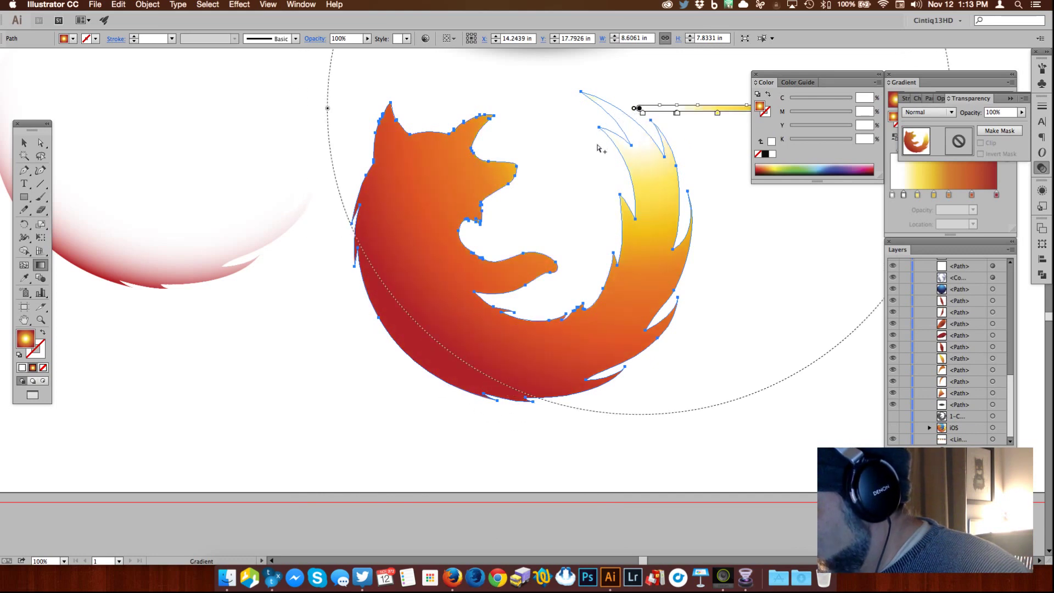
Step: Lay the separated fox body back over the globe to compare it with the tail flames, and pull it down off them again
click(24, 143)
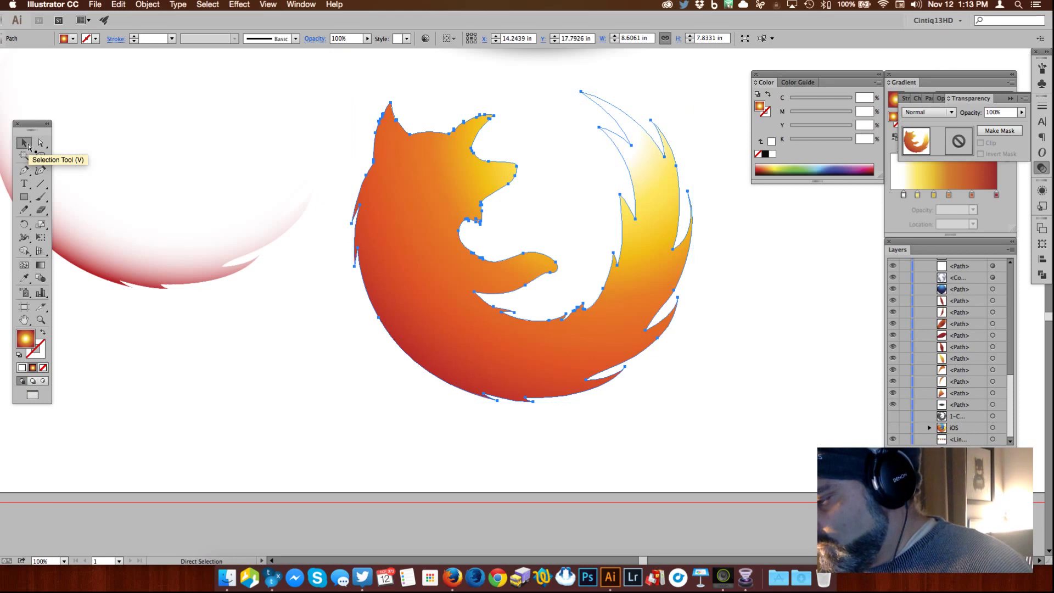
click(745, 129)
drag(675, 118, 381, 290)
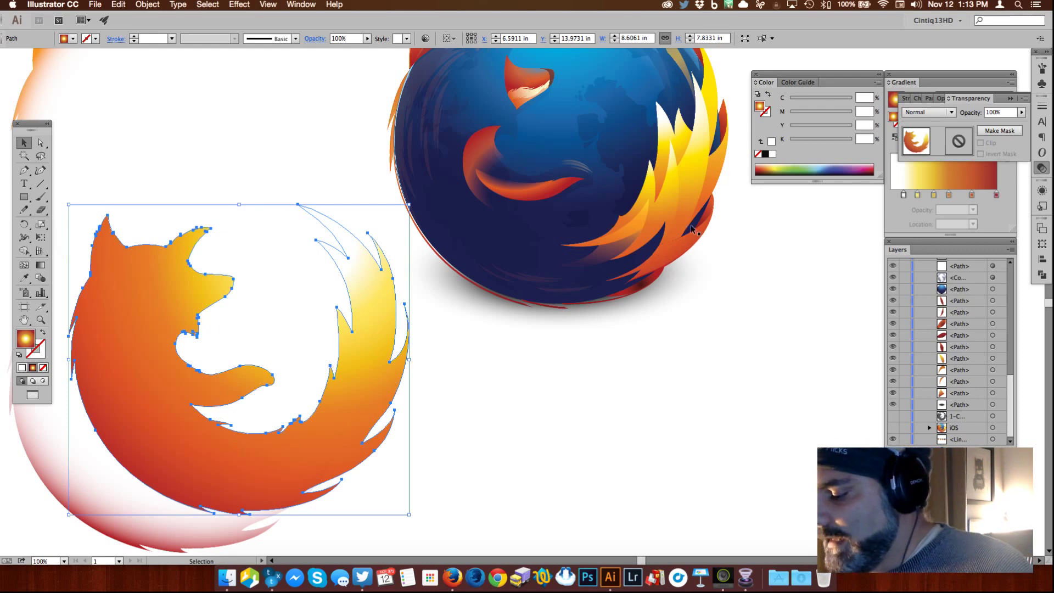
scroll(692, 230, up, 5)
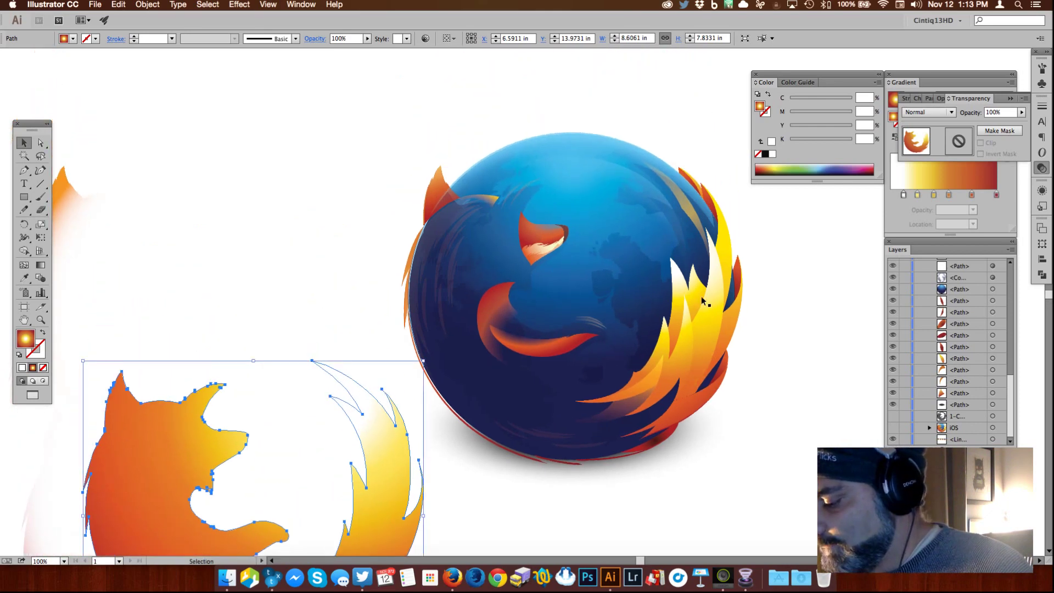
drag(393, 473, 710, 268)
drag(500, 232, 313, 412)
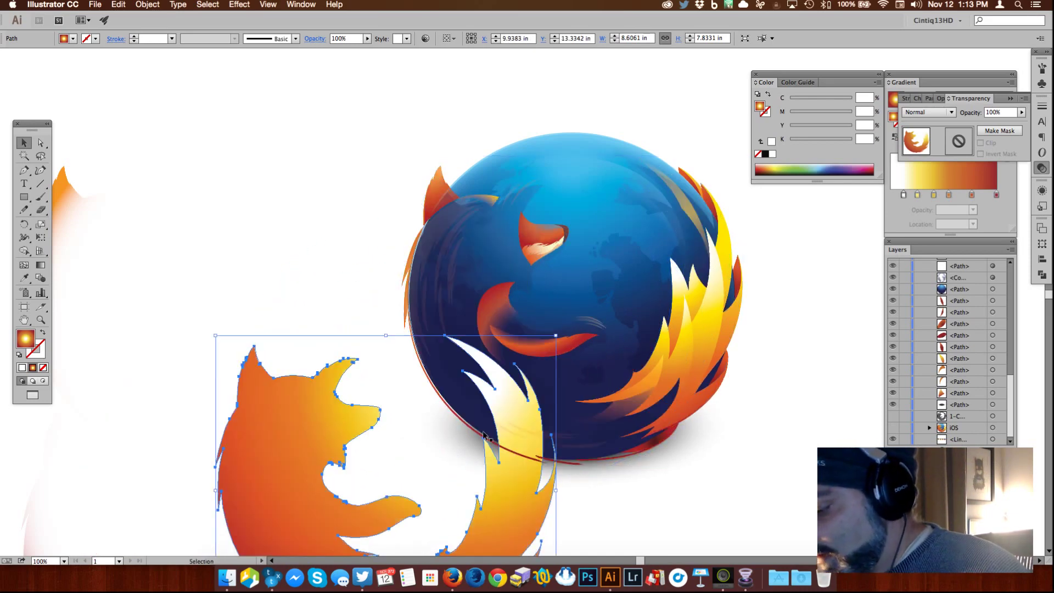
drag(509, 492, 693, 311)
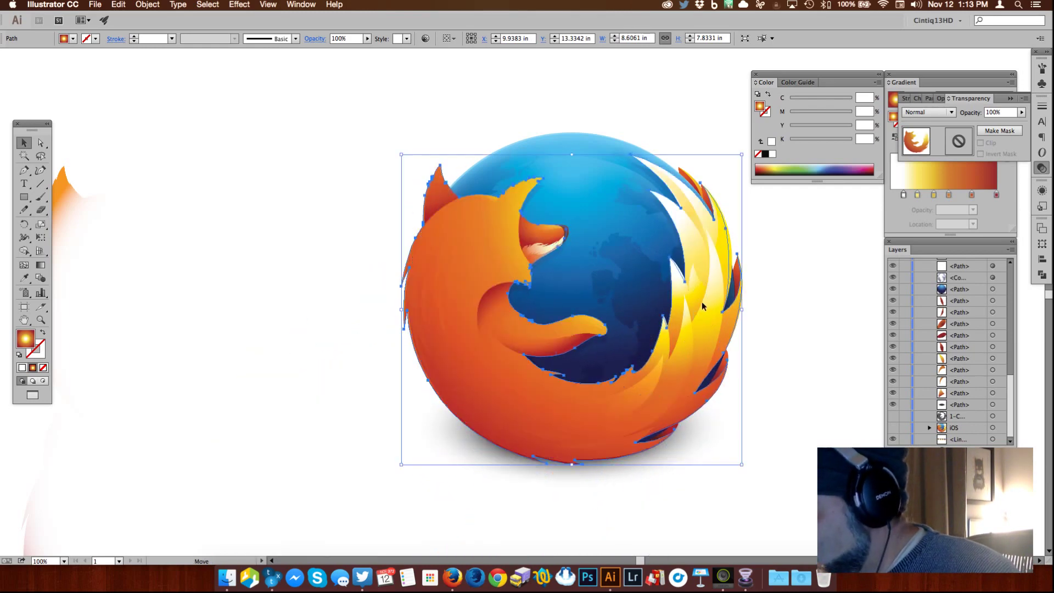
click(450, 266)
drag(566, 393, 560, 520)
click(449, 255)
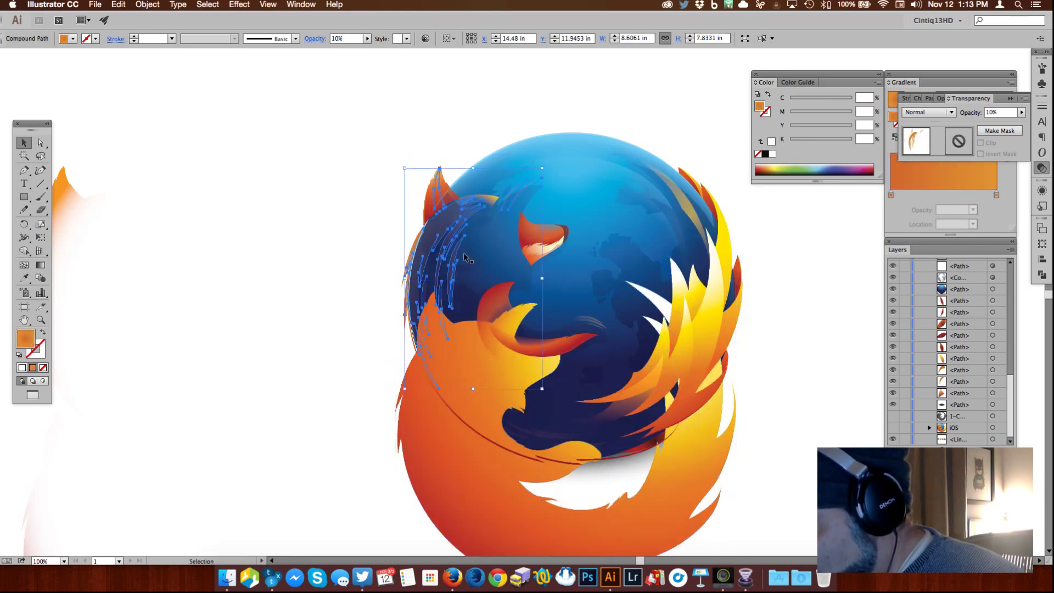
double_click(451, 258)
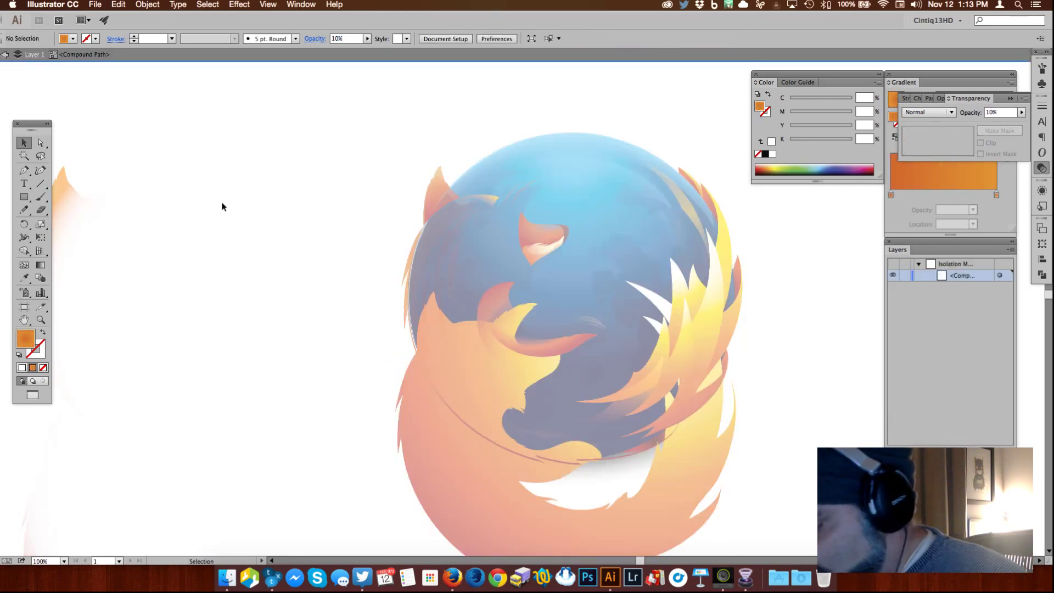
click(4, 57)
click(3, 55)
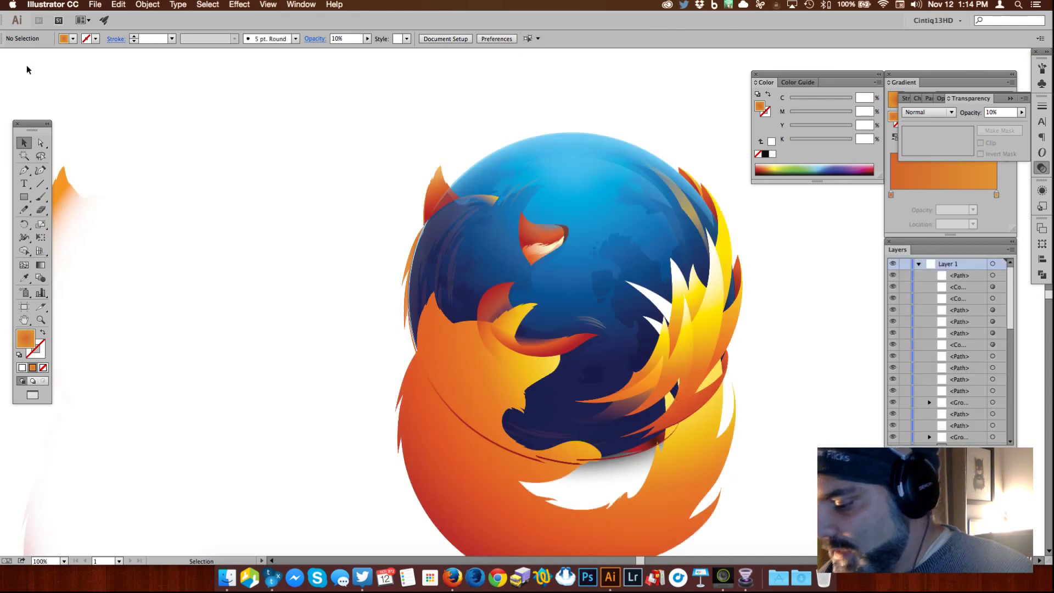
Step: Move the faint orange fur strokes from the fox's head area off the globe into the empty space beside it
mouse_move(480, 205)
mouse_down()
mouse_move(334, 241)
mouse_move(204, 139)
mouse_up()
click(330, 285)
click(354, 101)
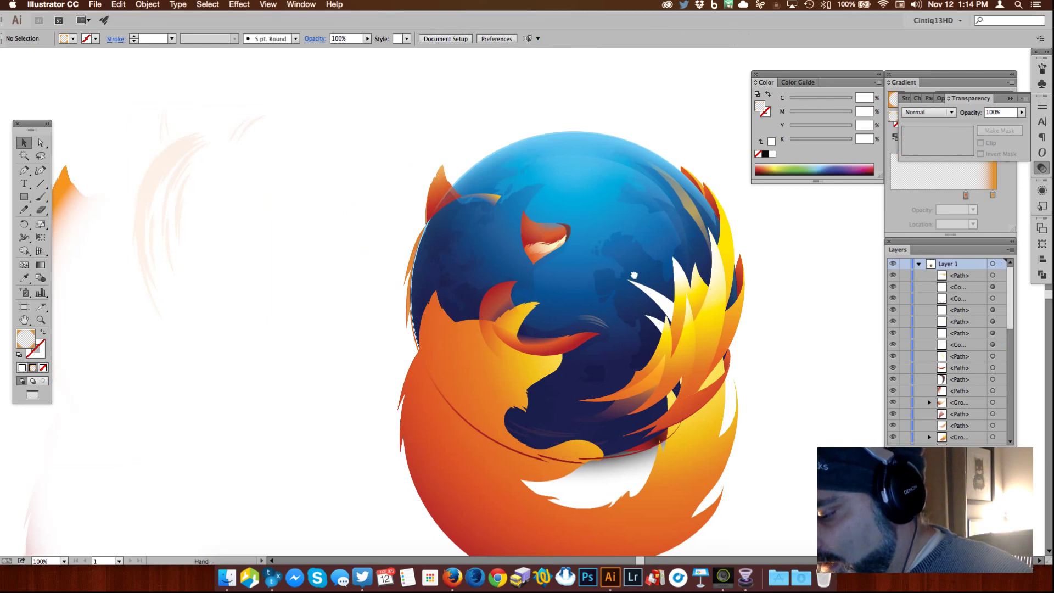
Step: Move the orange fox body clear of the globe, over the faded red shadow overlay, and deselect it
drag(609, 293, 768, 183)
drag(693, 396, 368, 432)
click(740, 420)
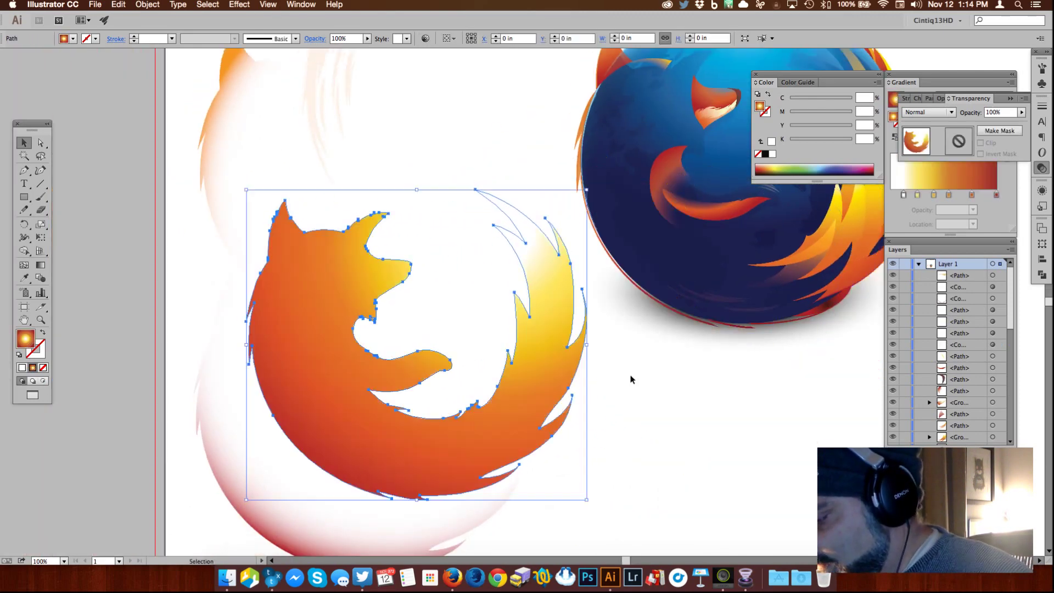
Step: Move the ear's fading red overlay and the solid orange ear shape off the globe, placing them side by side above the fur strokes
drag(760, 208, 595, 472)
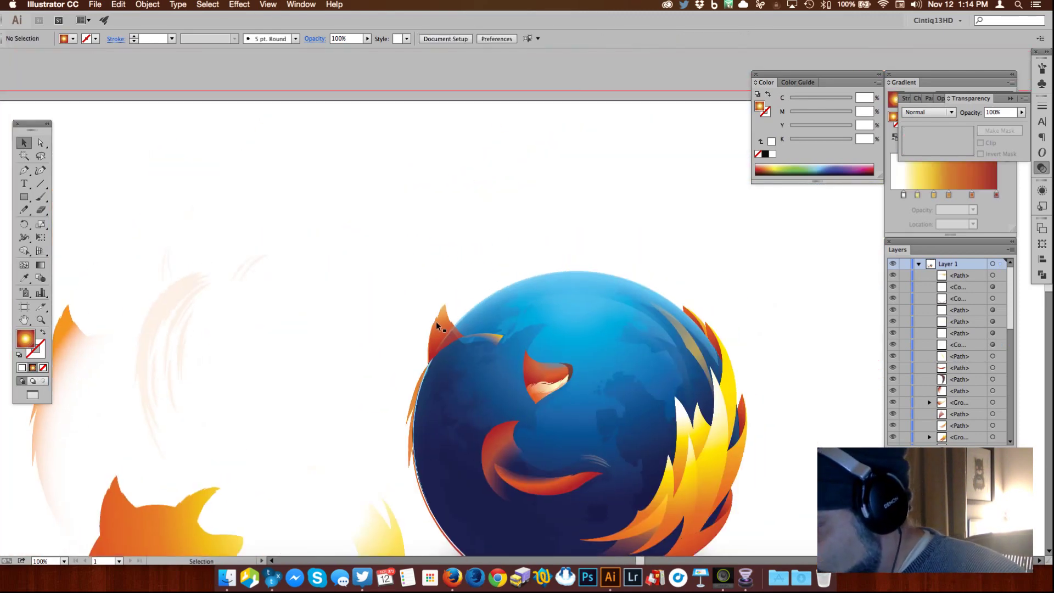
drag(437, 321, 240, 189)
click(451, 183)
drag(436, 324, 296, 179)
click(362, 181)
Step: Move the thin orange-to-red outline strands off the fox's outer edge into the empty space below the globe
drag(582, 337, 575, 273)
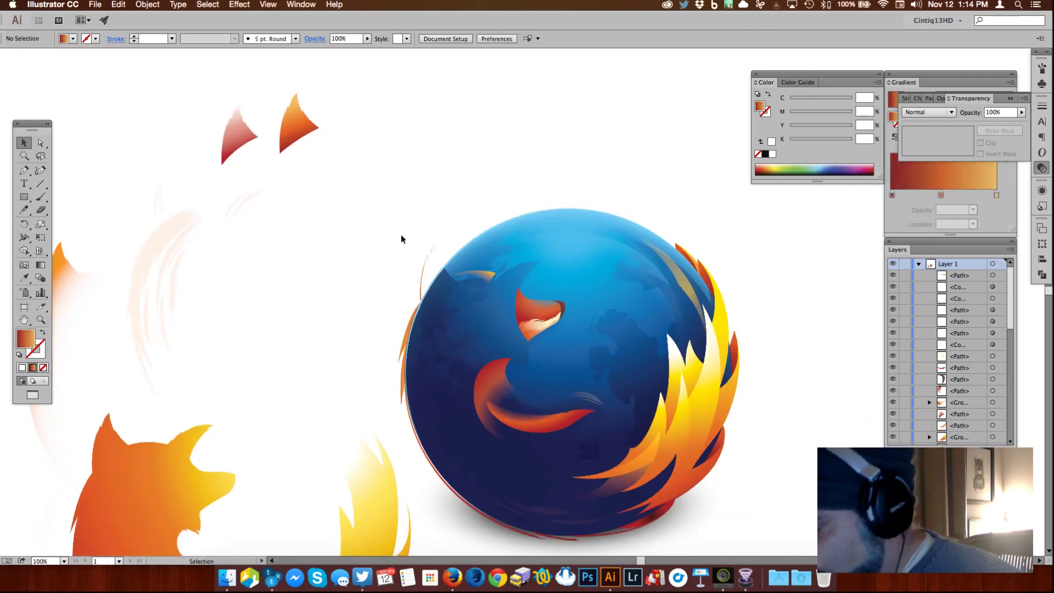
click(436, 257)
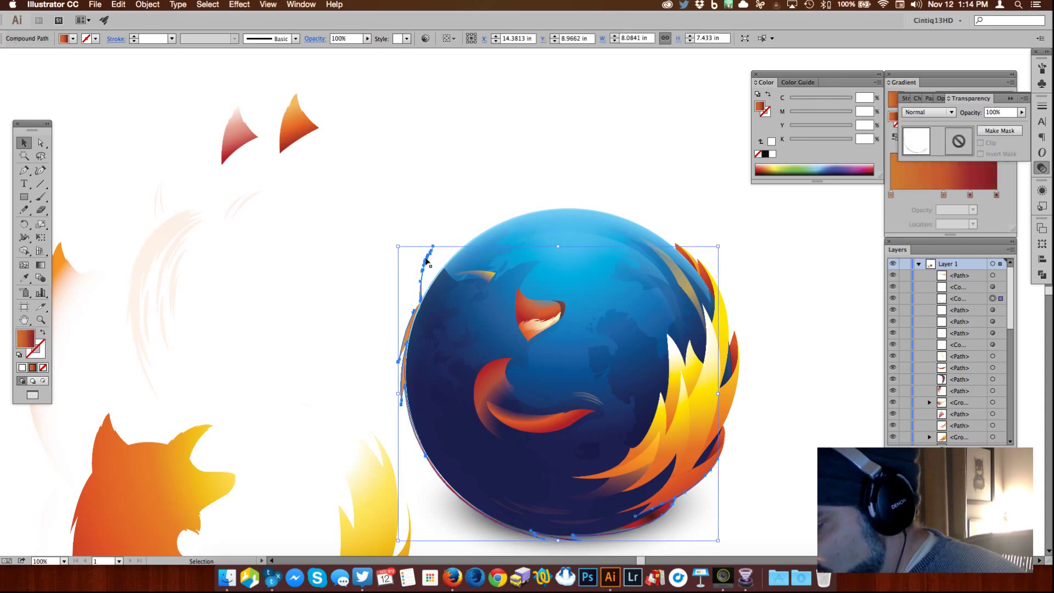
drag(425, 265, 379, 112)
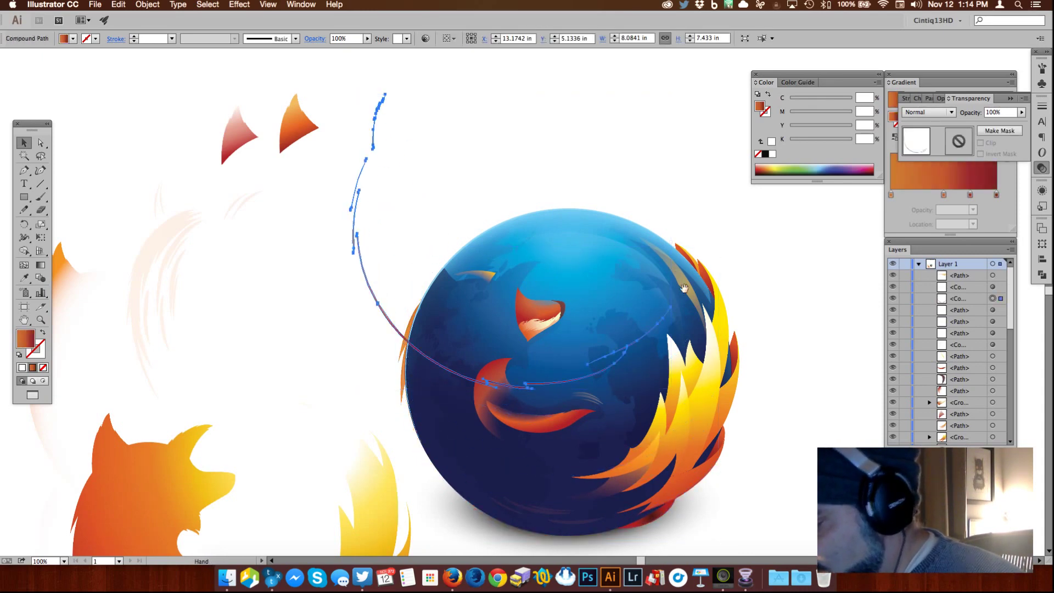
drag(684, 288, 749, 434)
drag(762, 473, 652, 223)
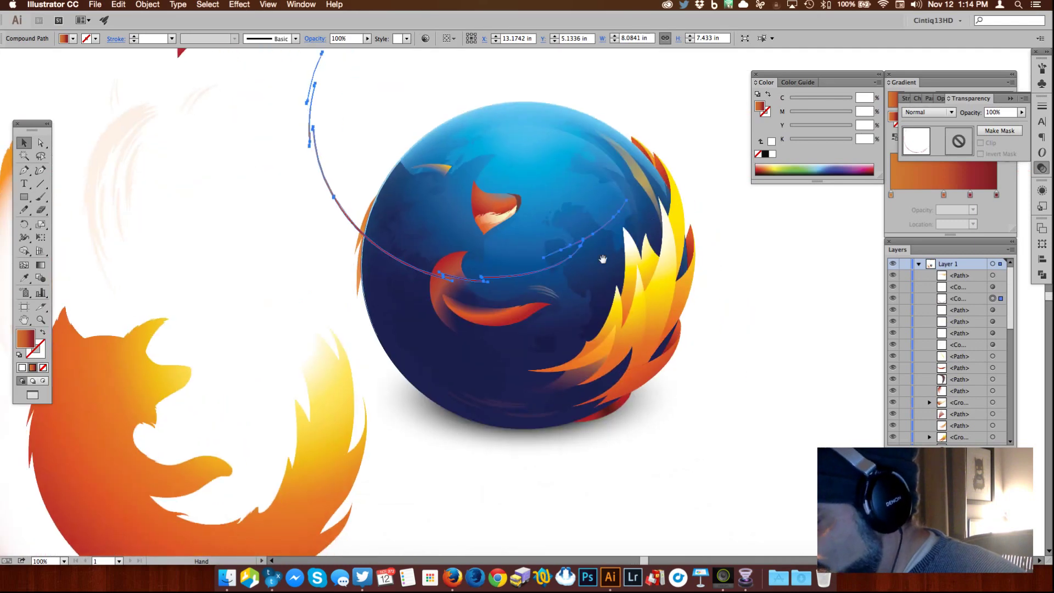
drag(553, 442, 607, 333)
drag(439, 248, 469, 468)
click(637, 313)
drag(635, 243, 586, 454)
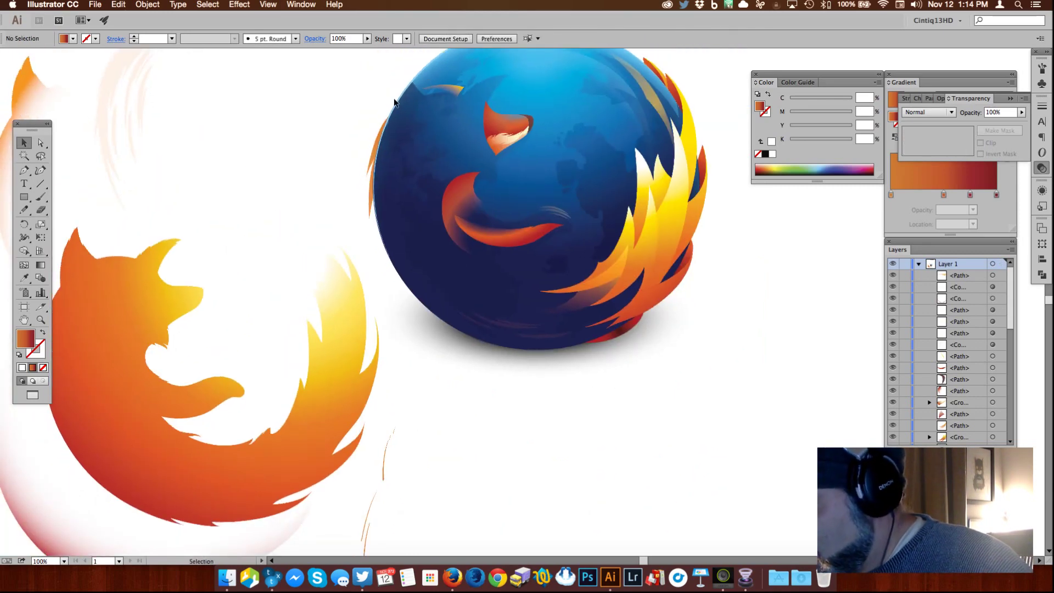
drag(604, 497, 623, 304)
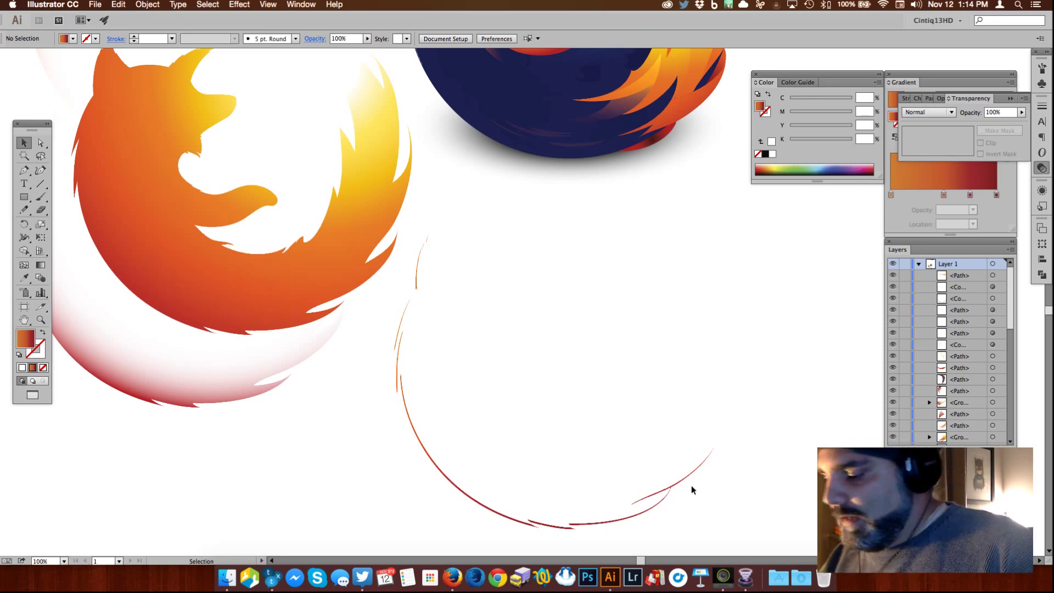
Step: Move the soft black drop shadow out from under the globe into the empty space below it
drag(693, 163, 805, 325)
drag(776, 414, 455, 361)
drag(387, 256, 646, 459)
drag(550, 204, 655, 384)
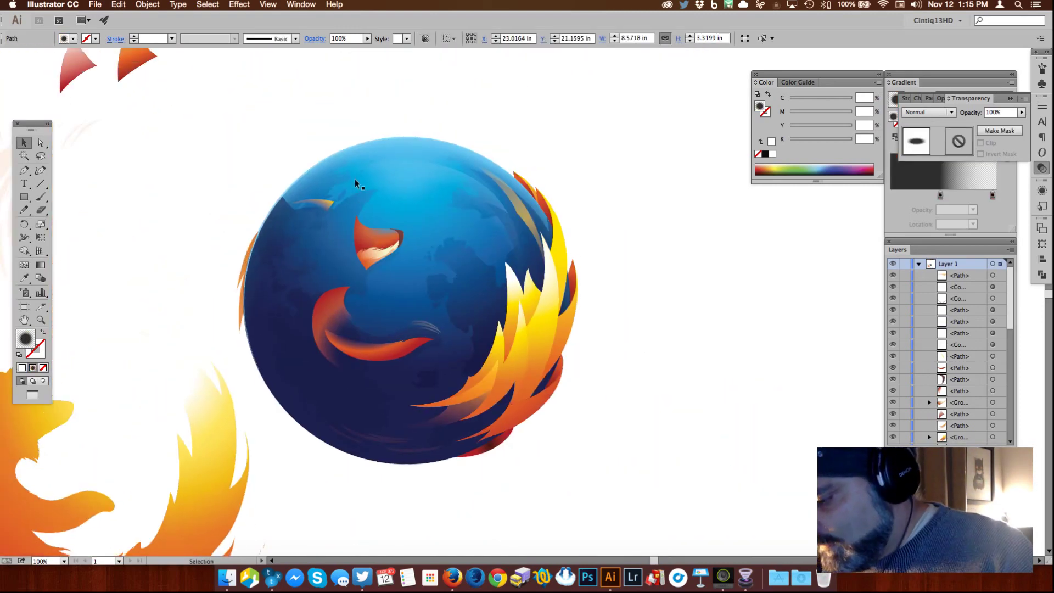
Step: Move the thin head highlight and the two orange back-fur shapes off the globe, stacking them beneath the separated ear pieces
drag(323, 203, 170, 101)
drag(247, 253, 151, 167)
drag(240, 324, 238, 346)
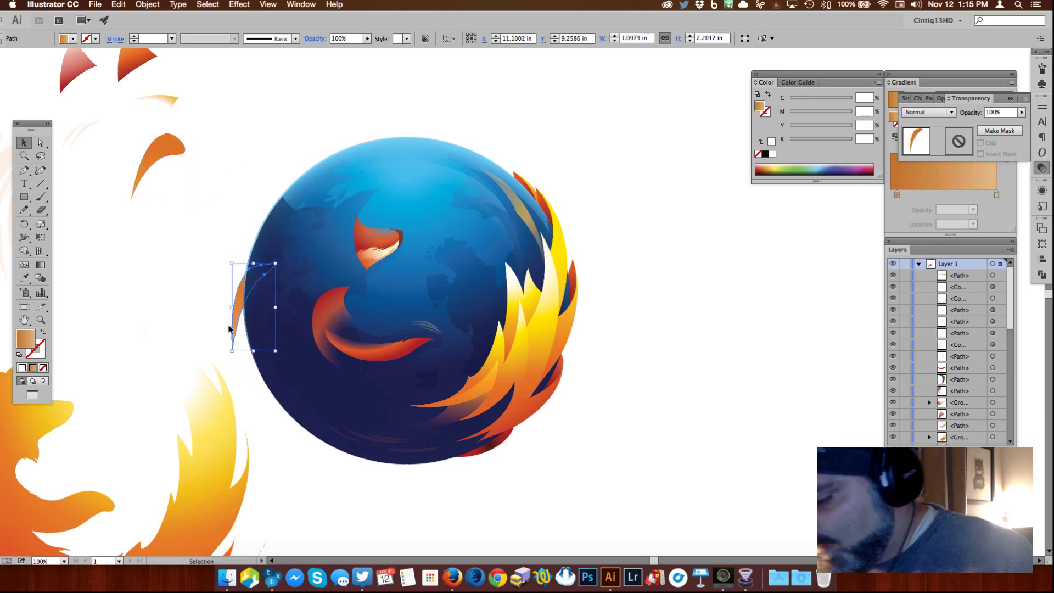
drag(237, 321, 149, 225)
click(342, 219)
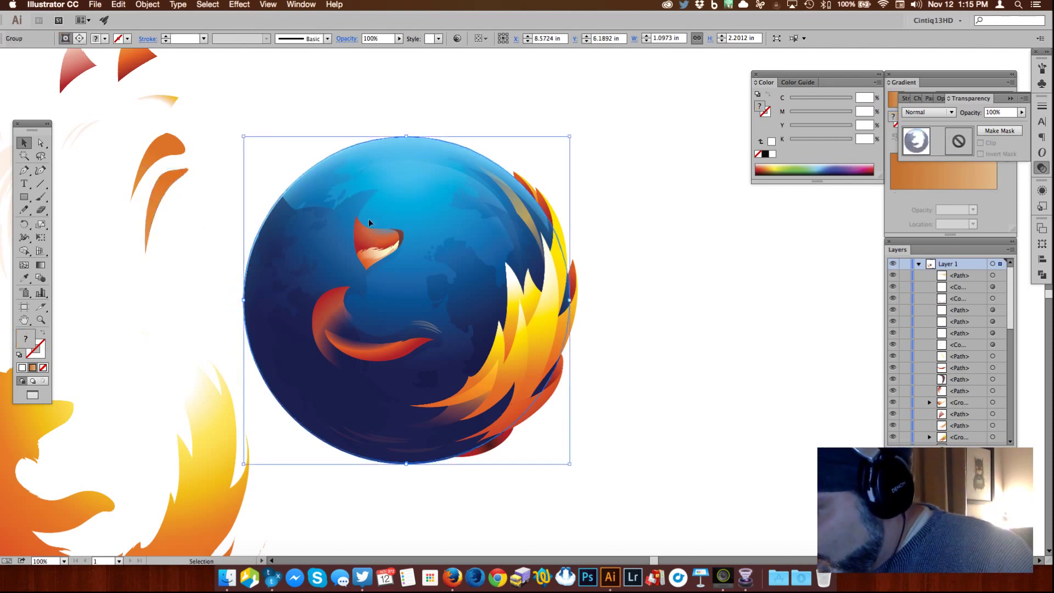
Step: Move the two white-tipped yellow inner tail flames off the globe into the empty space on the tail side
click(509, 294)
drag(706, 286, 612, 262)
drag(437, 266, 636, 170)
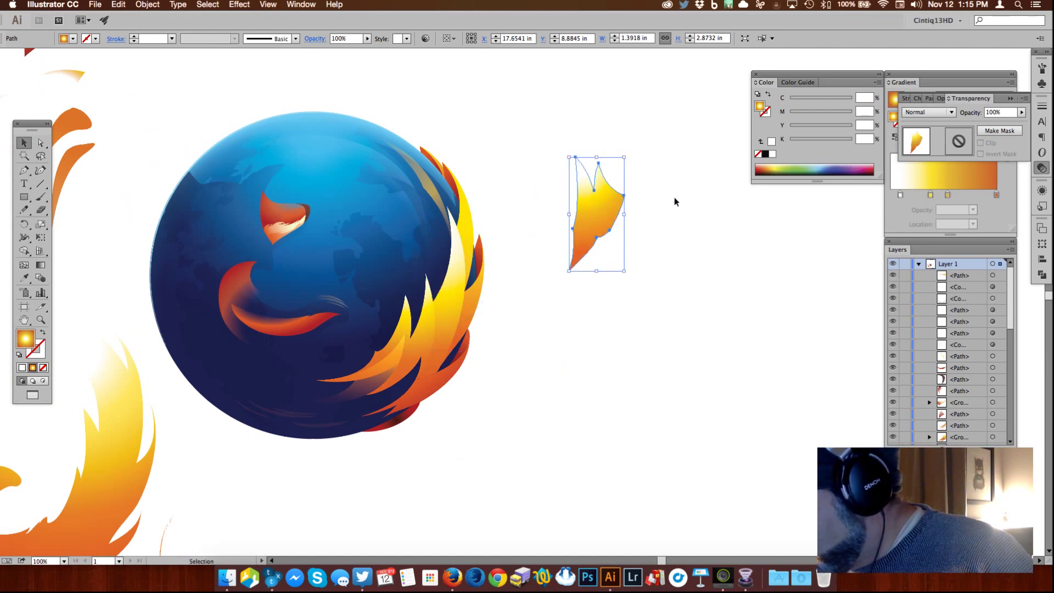
click(675, 200)
drag(501, 281, 659, 233)
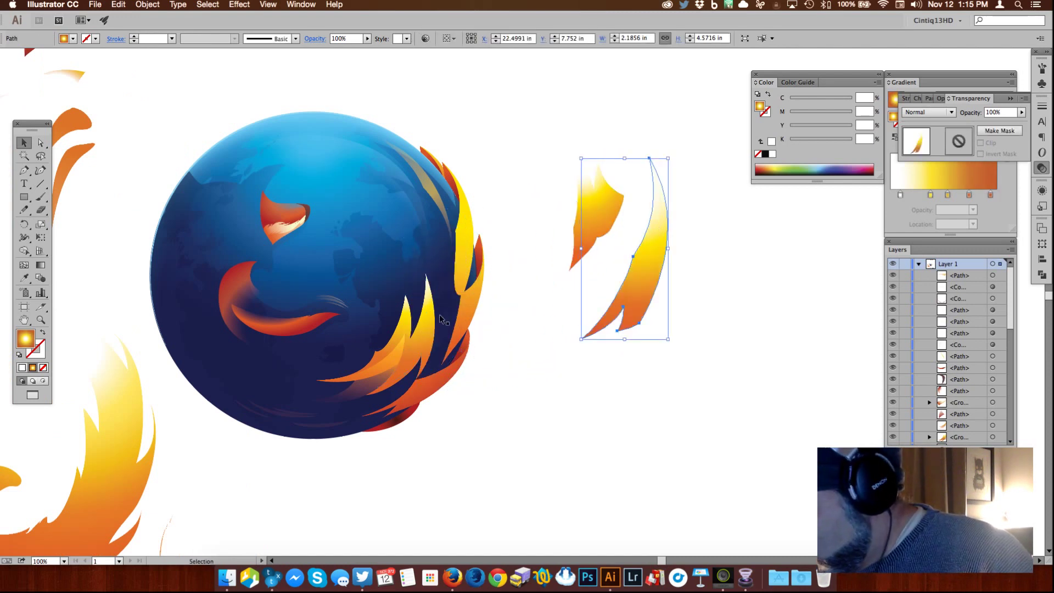
Step: Move the grouped lower flames, the fading orange flame, the outer yellow flames and the red-orange bottom flame off the globe beside the separated ones
drag(534, 340, 698, 333)
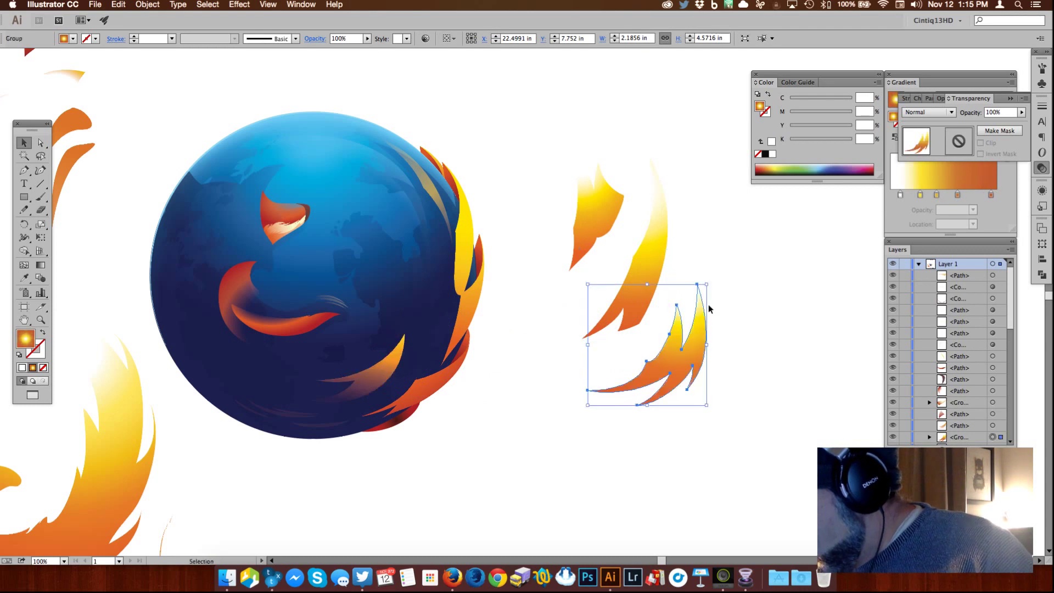
drag(391, 363, 594, 287)
drag(462, 229, 698, 150)
drag(436, 381, 670, 374)
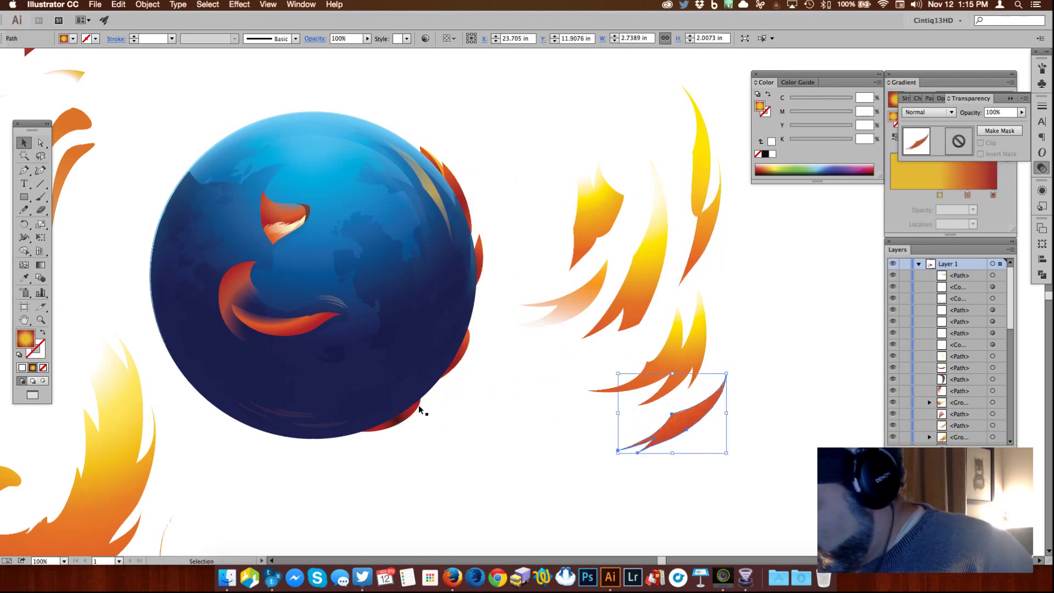
Step: Move the dark red slivers, the small yellow-orange tail tip and the pale yellow streak off the globe, spreading them around the separated flames
drag(453, 179, 737, 253)
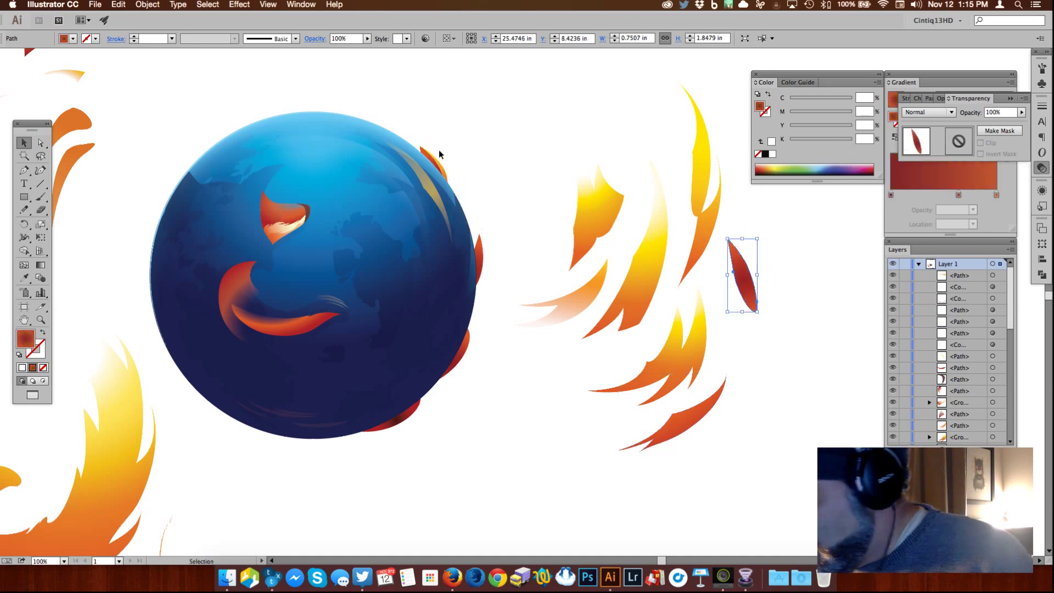
drag(434, 156, 619, 130)
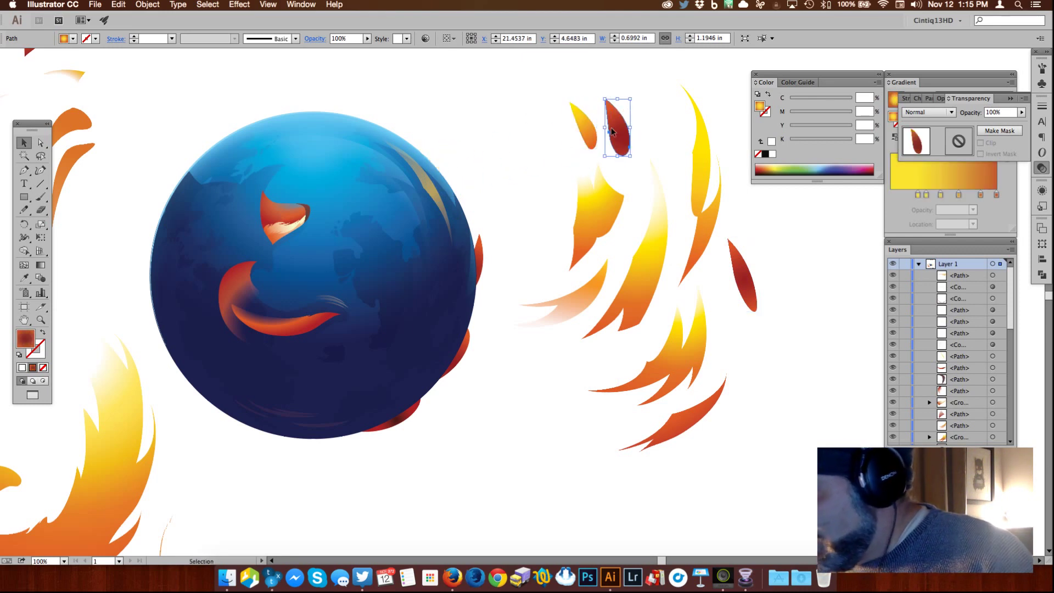
drag(429, 186, 660, 128)
drag(484, 257, 734, 142)
drag(764, 241, 720, 261)
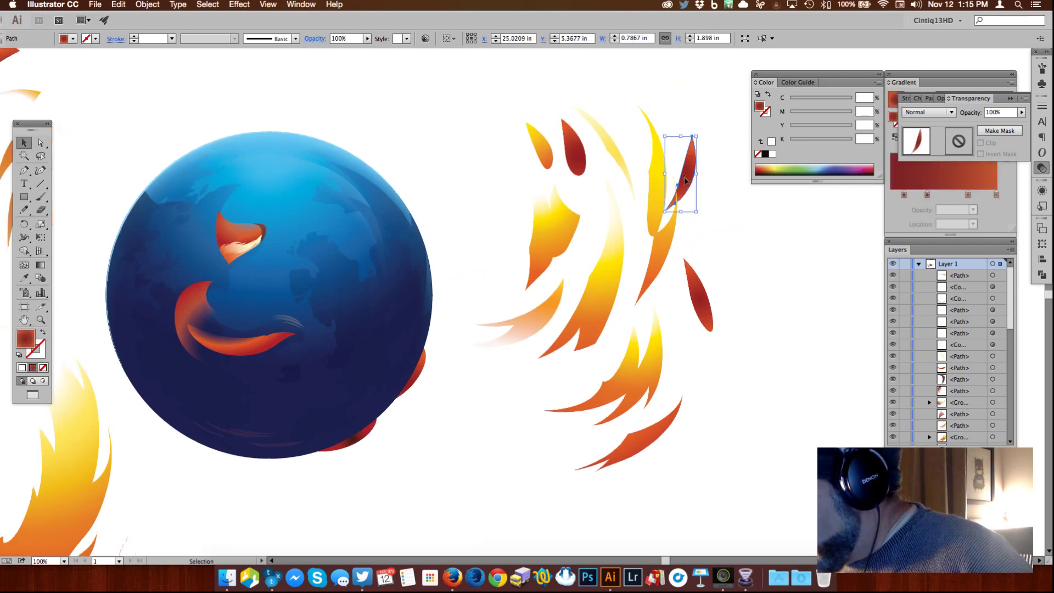
drag(707, 204, 701, 226)
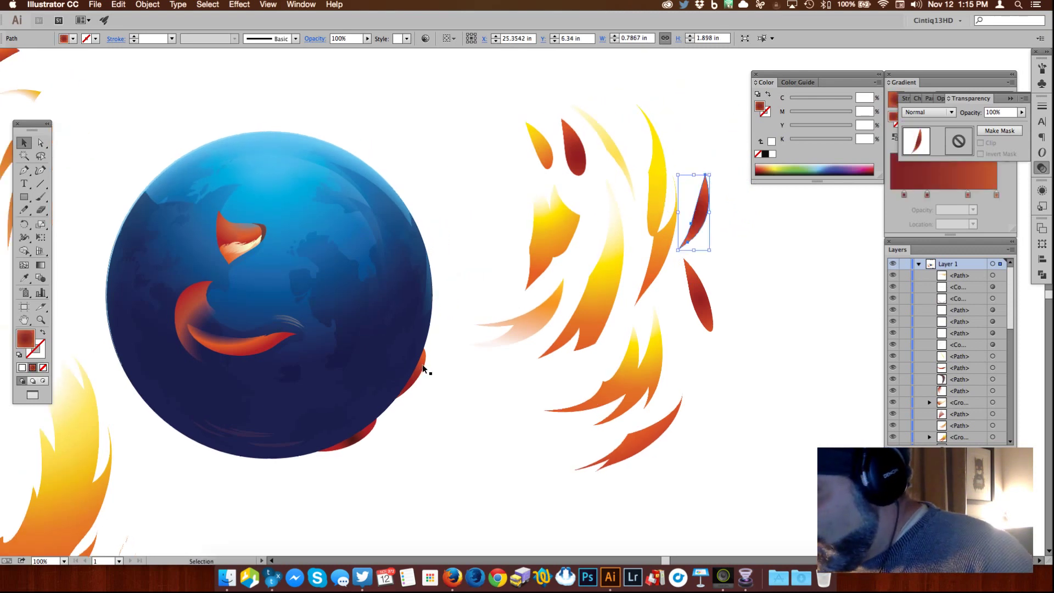
Step: Move the two red gradient ovals from behind the globe's lower edge to the outside of the separated tail pieces
drag(426, 365, 747, 386)
drag(365, 436, 785, 325)
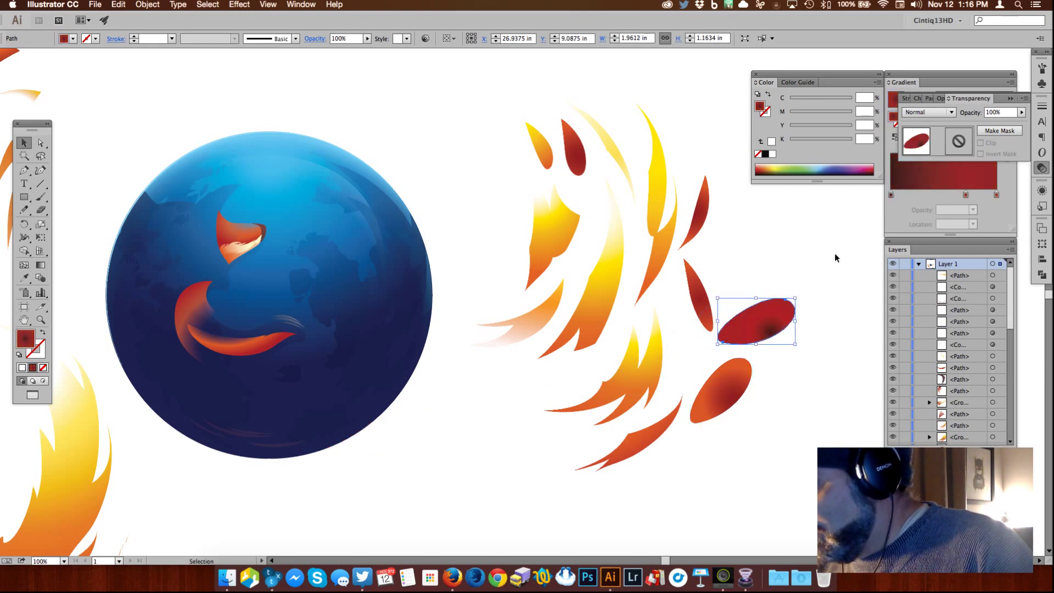
click(835, 259)
Step: Select all the separated tail pieces together and move them farther away from the globe
key(space)
drag(837, 266, 775, 300)
drag(416, 144, 720, 491)
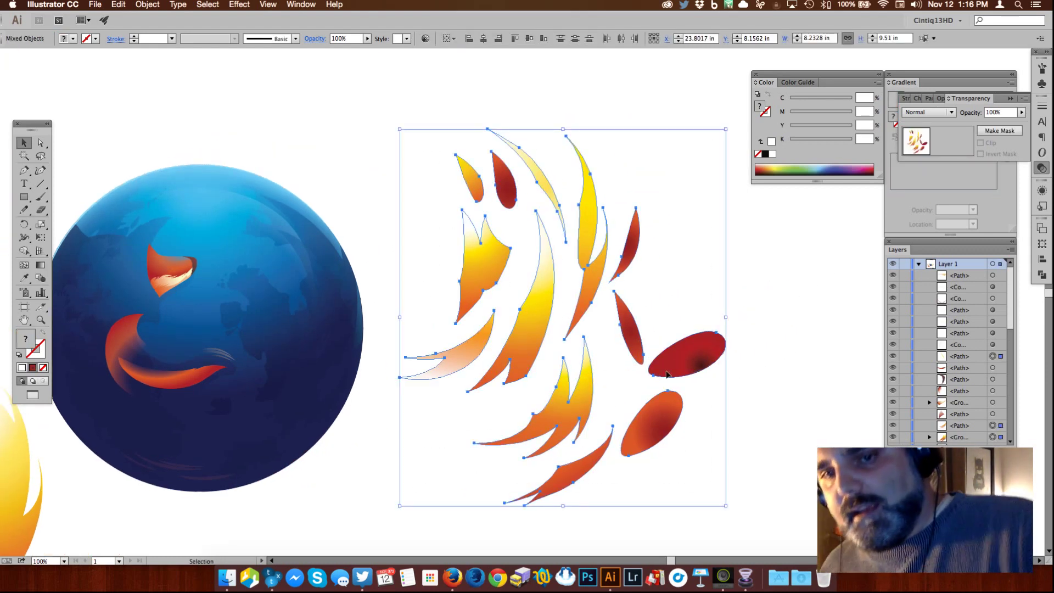
drag(718, 378, 811, 361)
click(815, 363)
Step: Inspect the radial gradient settings of the long tail flame and the short two-pointed flame
key(space)
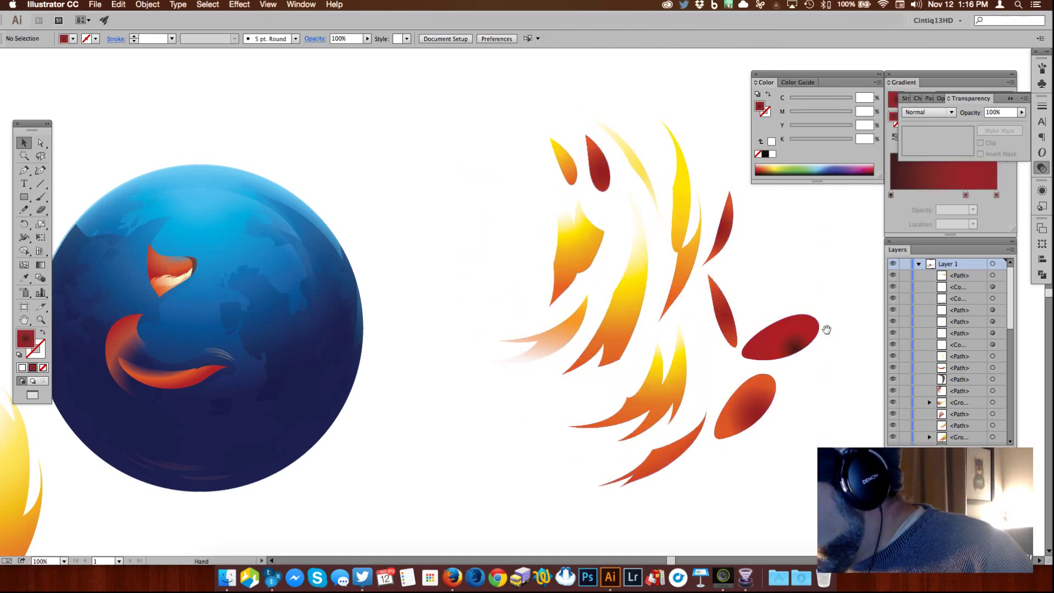
drag(825, 324, 786, 336)
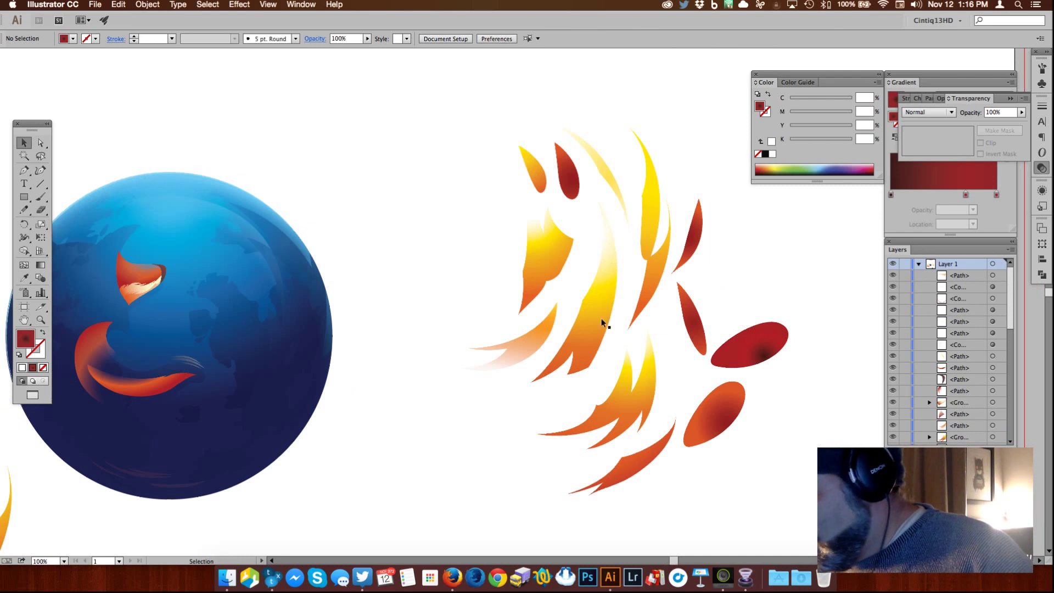
click(535, 340)
click(607, 318)
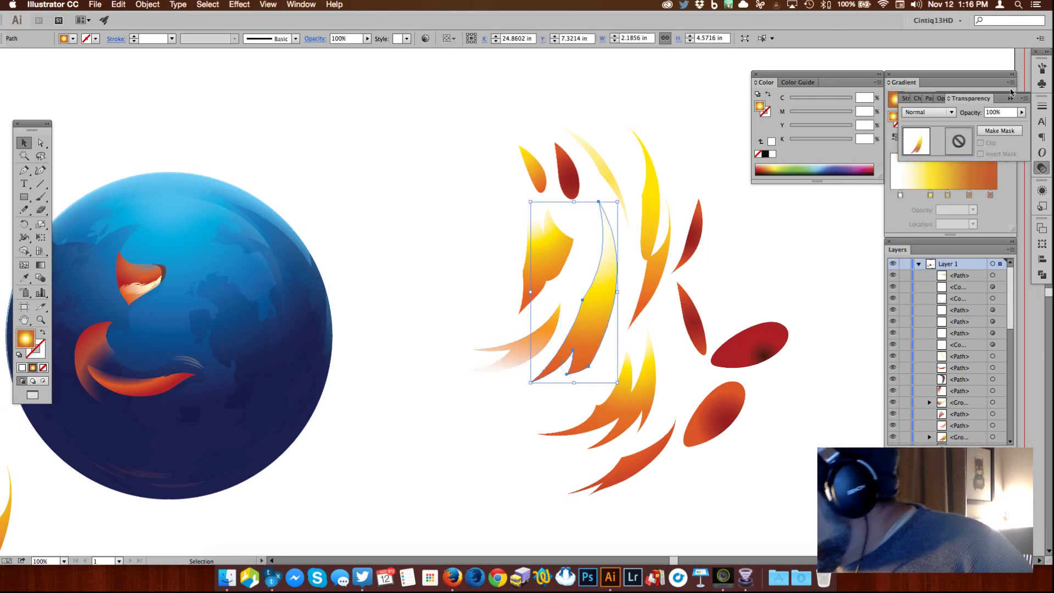
click(984, 188)
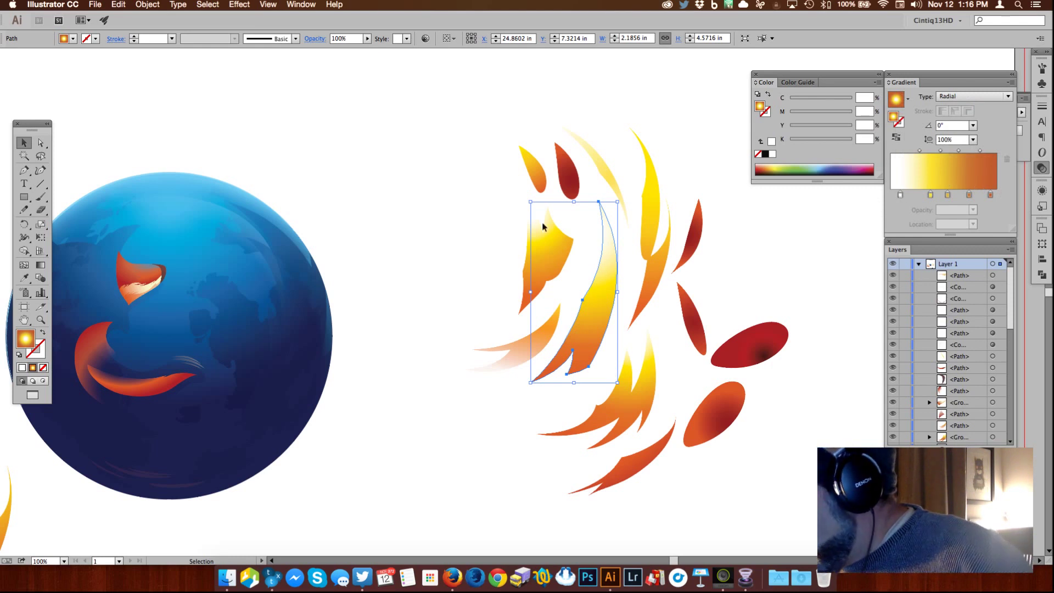
click(555, 254)
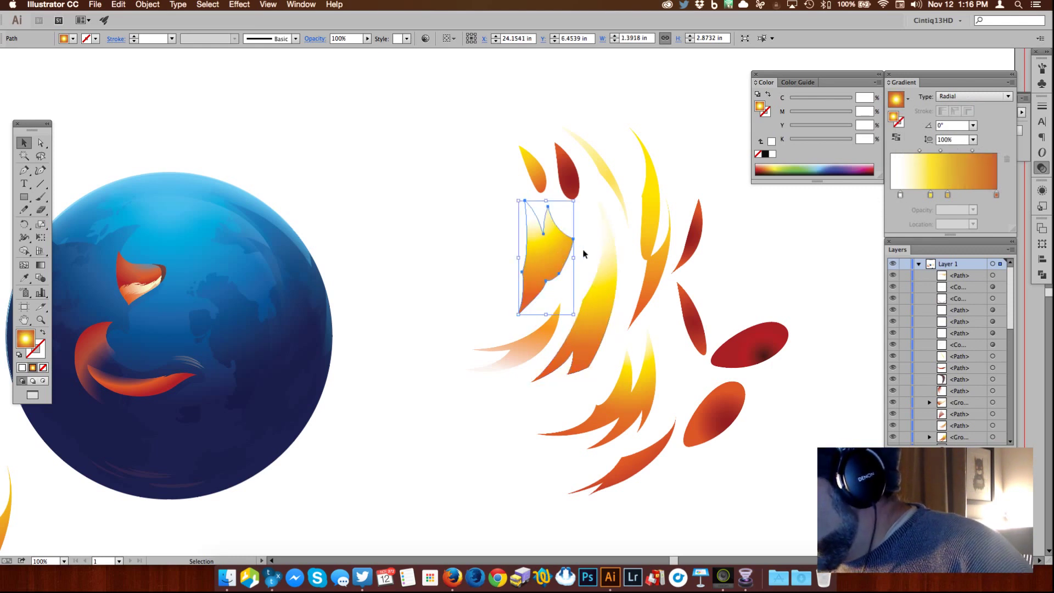
Step: Shift the long yellow flame group and the upper dark red sliver slightly among the separated tail pieces
drag(651, 195, 645, 204)
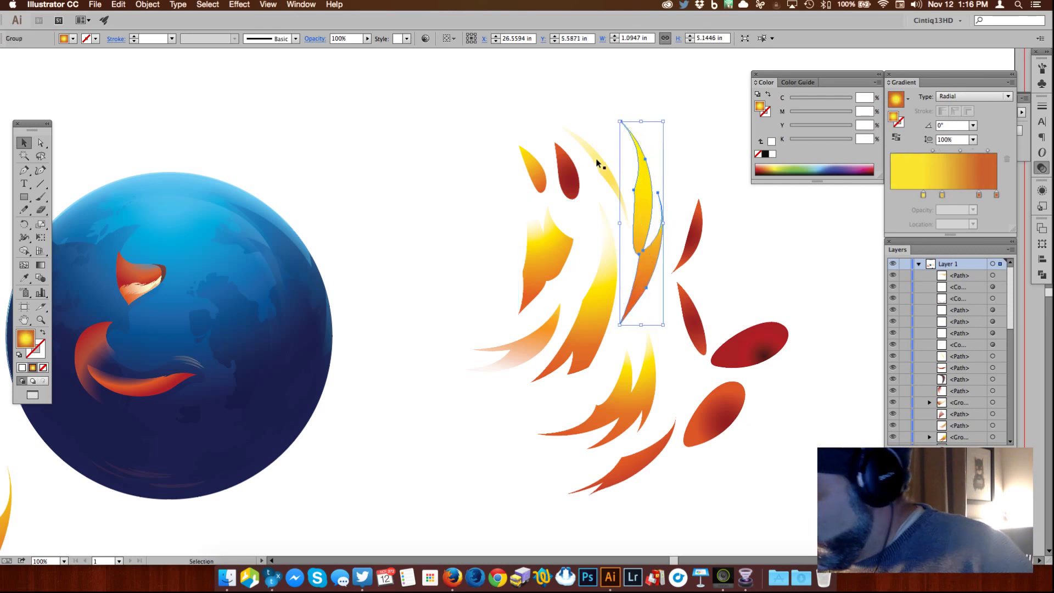
drag(603, 163, 562, 185)
click(562, 185)
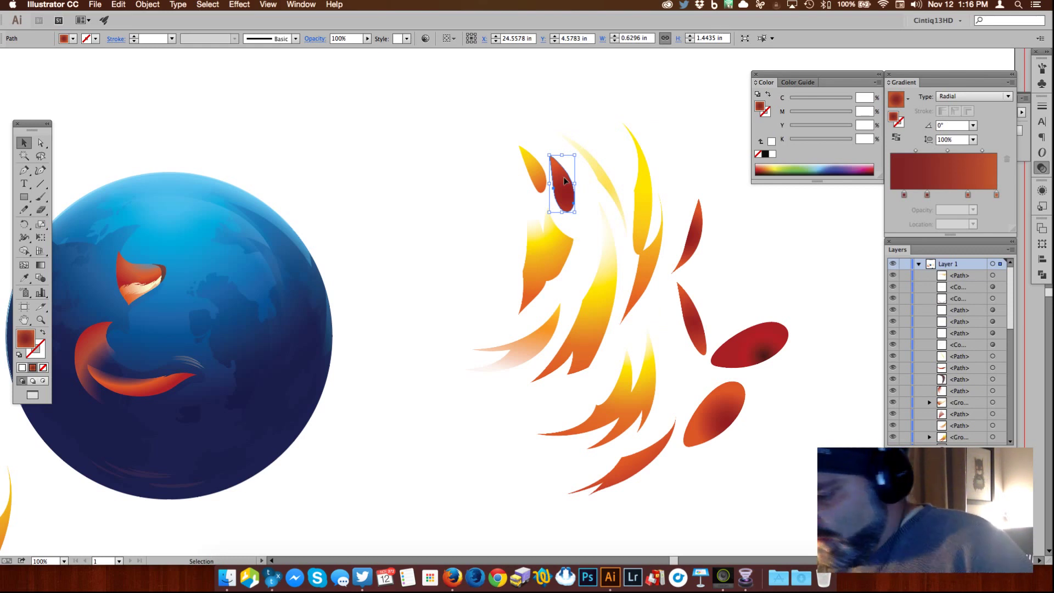
Step: Inspect the radial gradients of the dark red oval, the orange-red oval and the two lowest orange flames
click(763, 349)
click(709, 417)
click(639, 461)
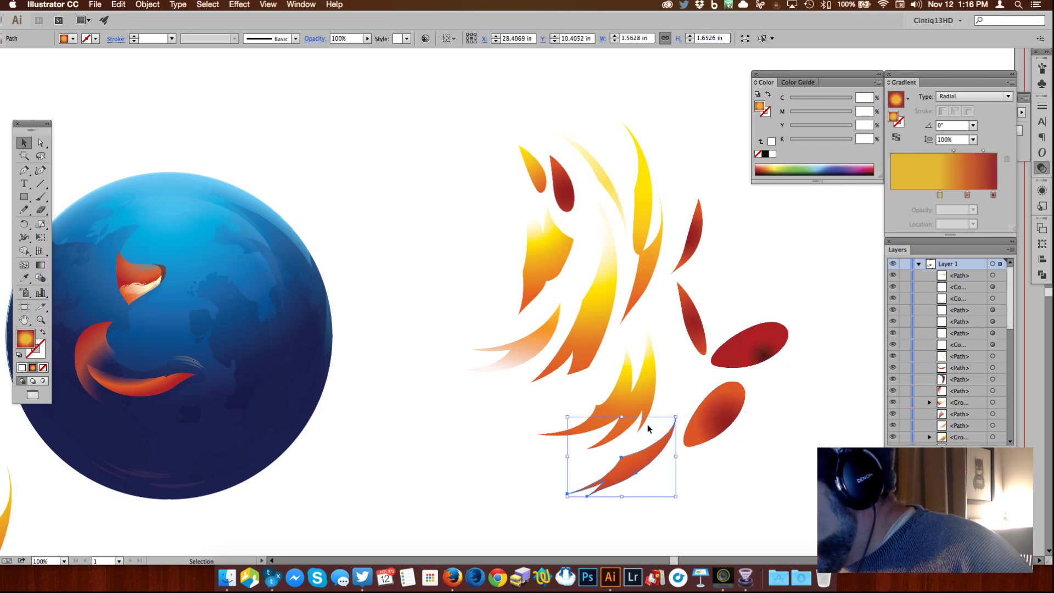
click(645, 379)
Step: Move both red ovals and the two outer dark red slivers closer together beside the lower flames
click(724, 409)
drag(720, 409, 713, 423)
drag(695, 330, 719, 383)
click(717, 322)
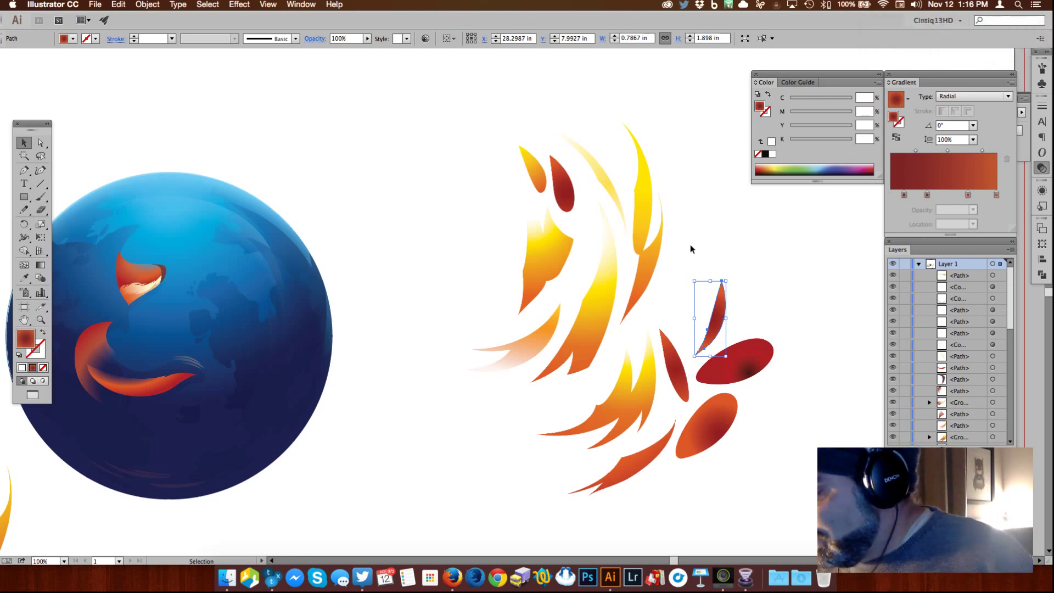
Step: Spread out the long yellow flame, the pale streak, the small upper tips and the inner flames so that each piece stands apart
drag(654, 241, 730, 248)
click(643, 261)
drag(614, 191, 674, 161)
drag(657, 249, 663, 227)
drag(565, 245, 603, 226)
drag(577, 179, 634, 179)
drag(533, 167, 585, 178)
drag(543, 348, 584, 395)
Step: Select the separated flame pieces together and move them farther away from the globe
drag(483, 122, 713, 417)
drag(620, 384, 765, 384)
click(486, 375)
Step: Inspect the gradient fills of the red curved tail pieces remaining on the globe
drag(492, 345, 668, 385)
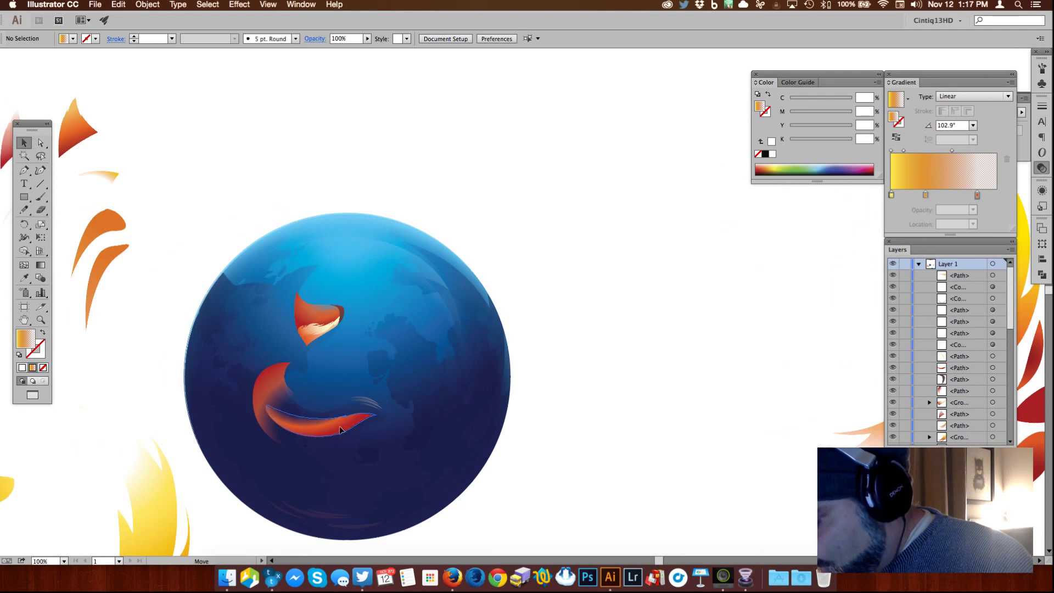
click(340, 430)
click(647, 291)
click(332, 417)
click(567, 292)
drag(567, 291, 684, 284)
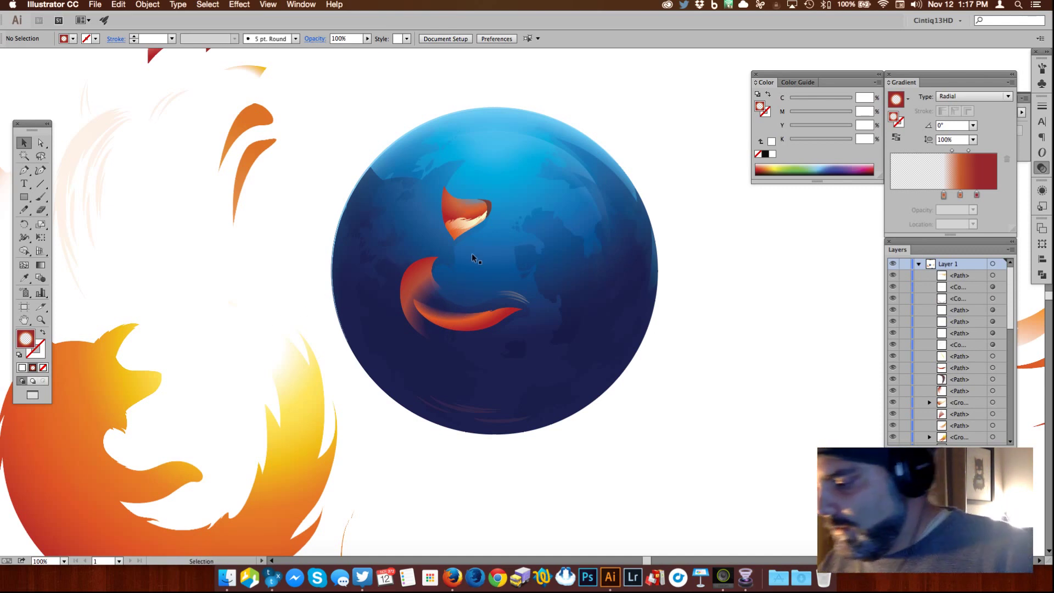
Step: Compare the 2009-13 and 2013+ Firefox logos at 300% magnification, looking at the fur, globe and tail flames
drag(690, 196, 559, 420)
scroll(584, 292, up, 5)
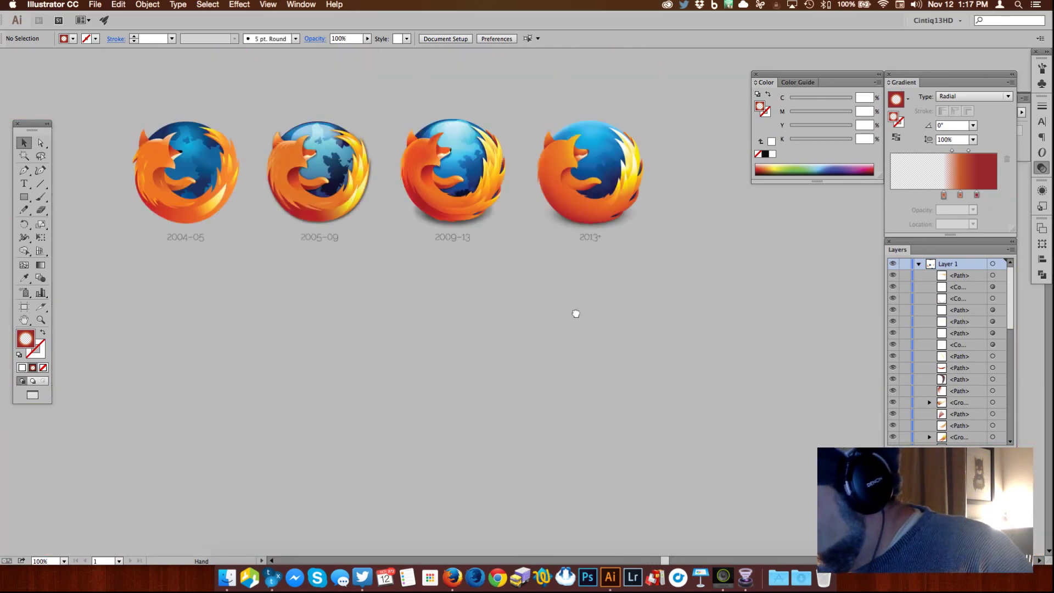
click(40, 320)
click(538, 286)
click(517, 298)
key(v)
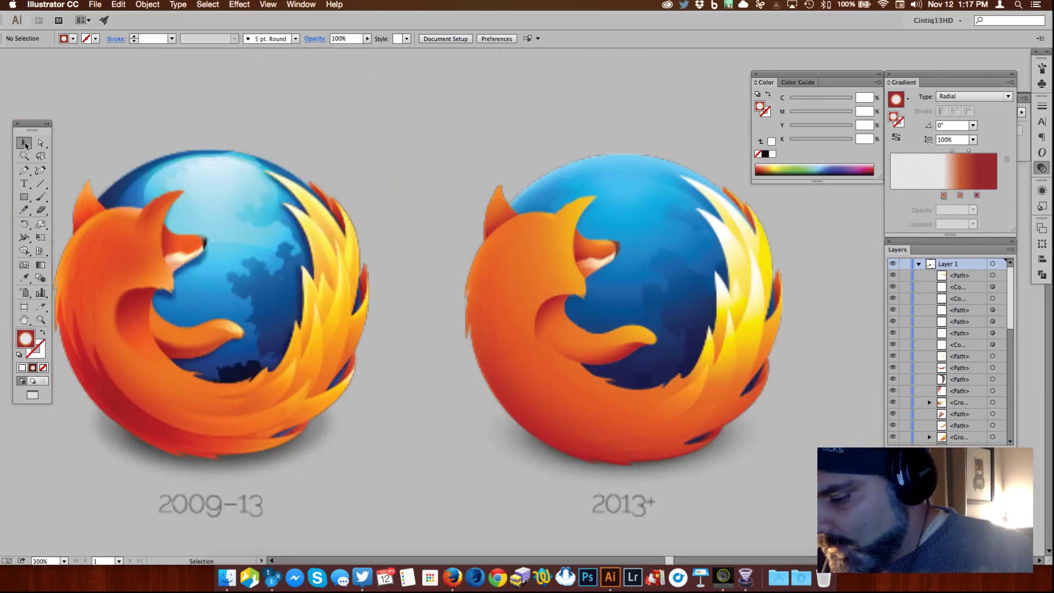
drag(204, 282, 276, 260)
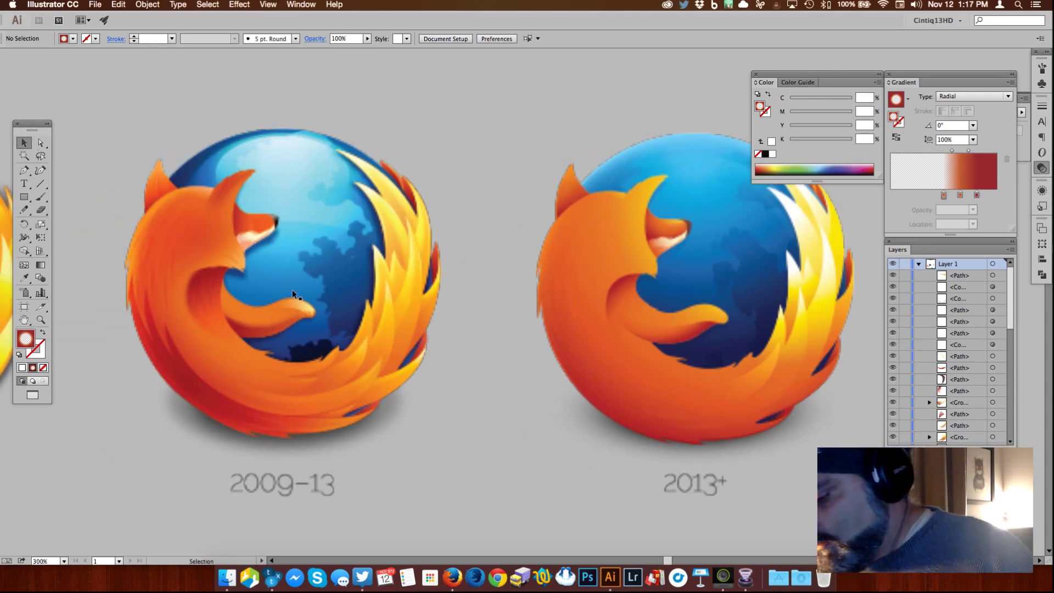
drag(423, 260, 638, 329)
drag(767, 333, 456, 357)
drag(758, 372, 565, 359)
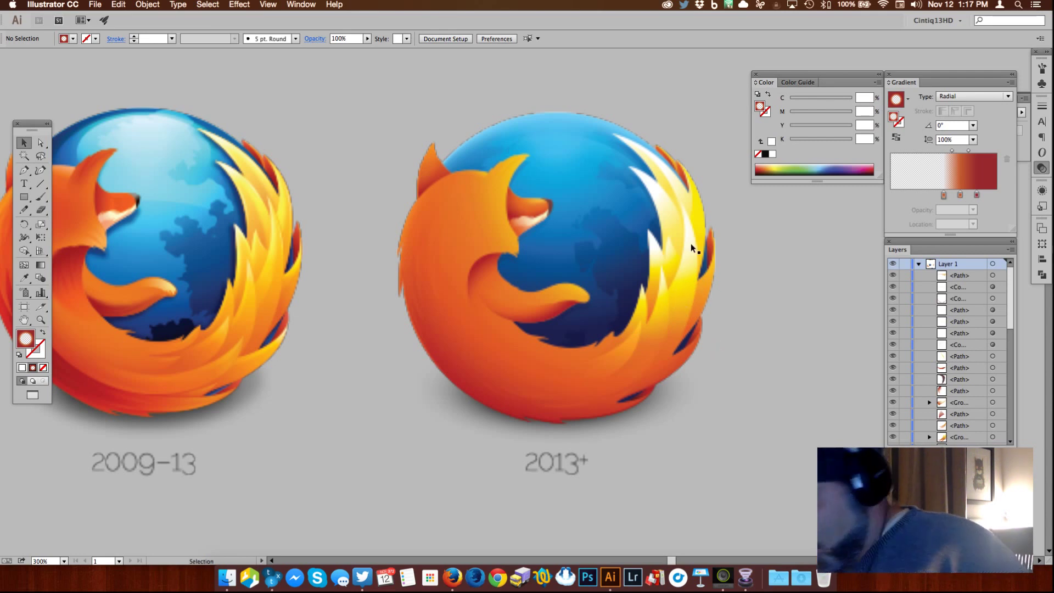
drag(719, 329, 704, 323)
drag(800, 386, 543, 253)
Step: Move the red muzzle shape, the small red snout piece and the cream fur group off the globe, stacking them above it
click(41, 320)
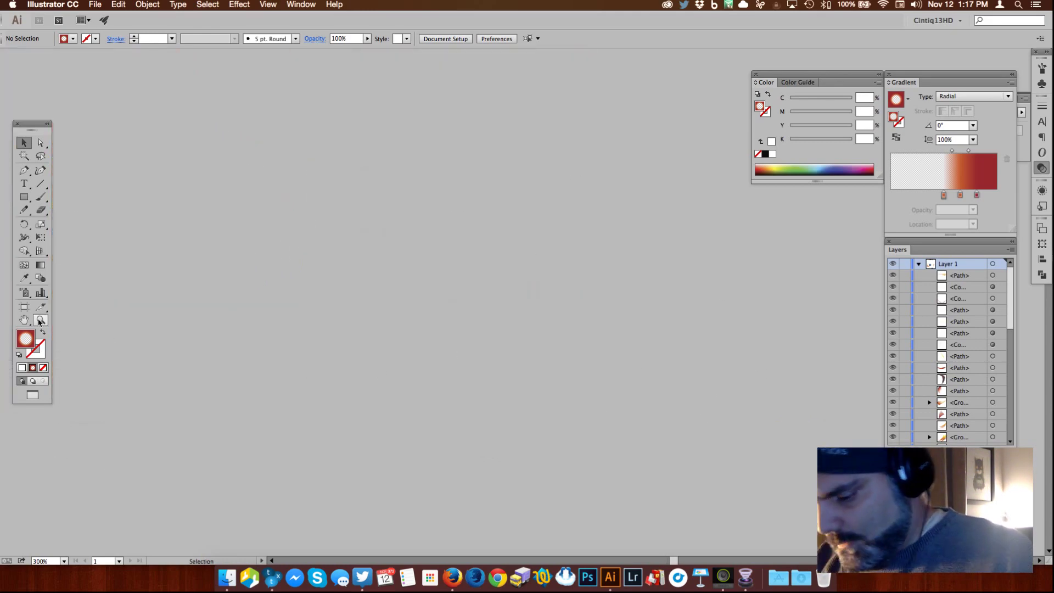
alt+click(583, 318)
alt+click(588, 322)
alt+click(600, 326)
alt+click(617, 346)
drag(427, 409, 578, 198)
drag(667, 416, 494, 263)
click(518, 275)
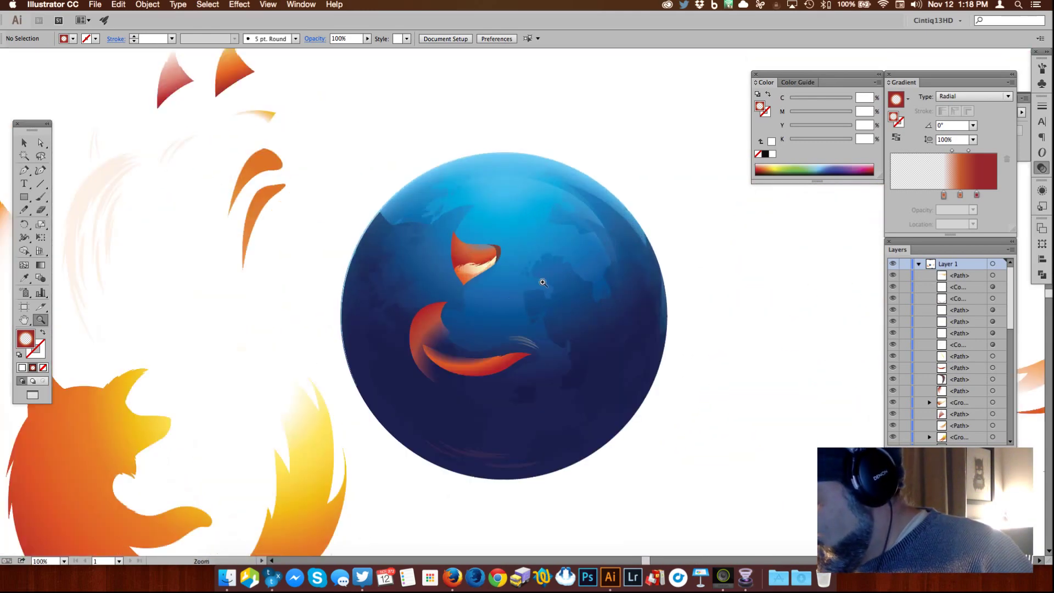
click(25, 142)
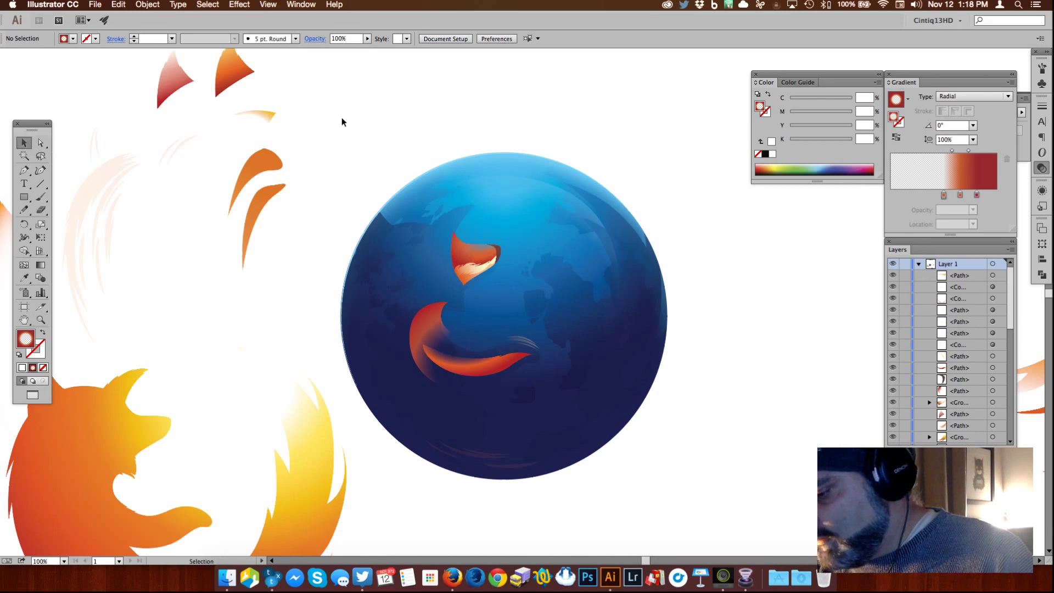
scroll(680, 330, down, 2)
scroll(680, 329, right, 2)
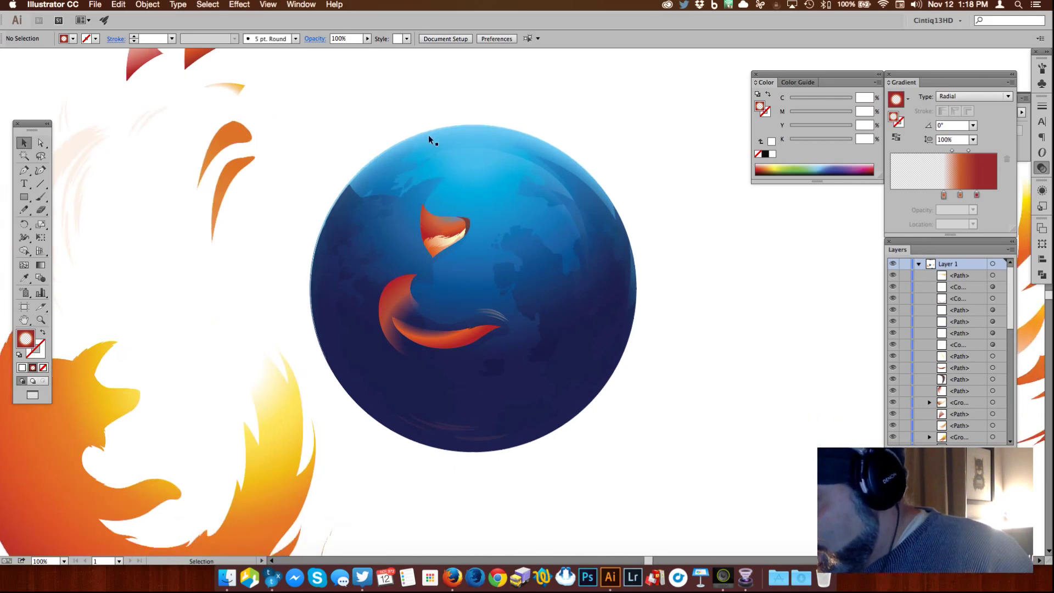
scroll(419, 149, up, 5)
scroll(440, 336, down, 2)
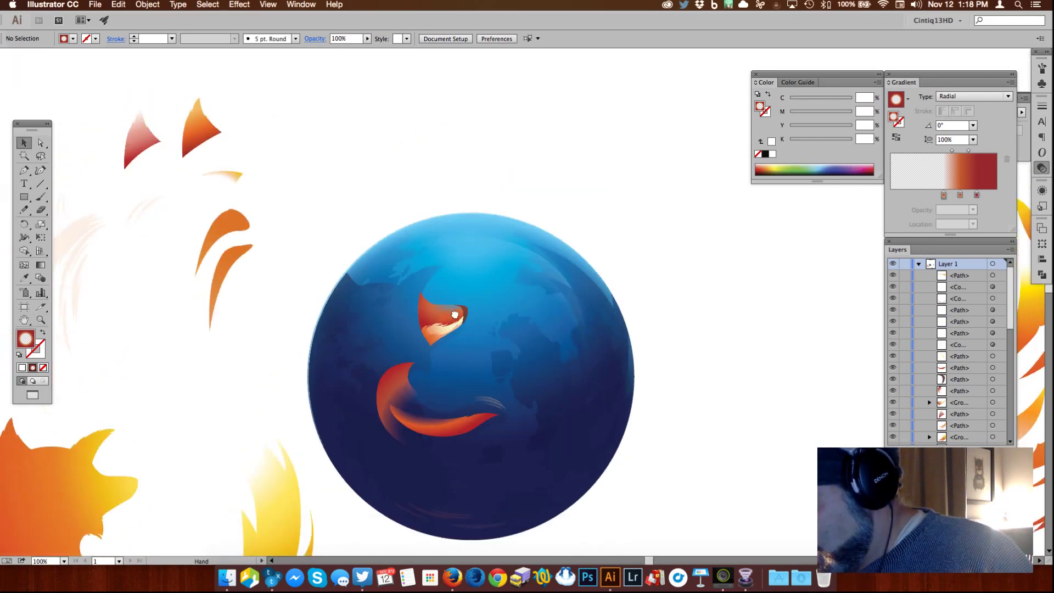
click(427, 309)
drag(426, 307, 300, 164)
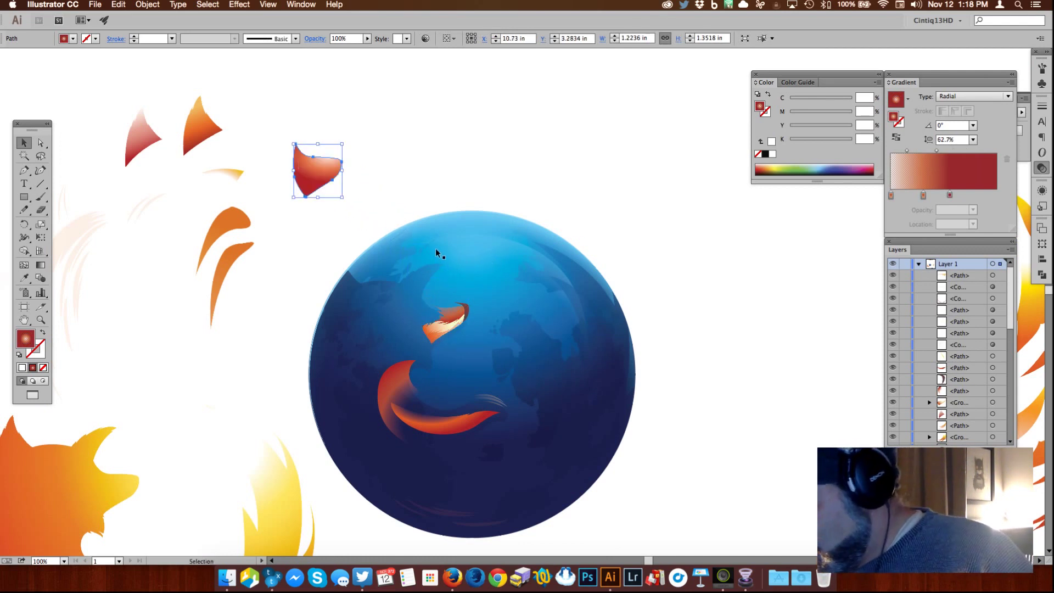
drag(459, 304, 340, 140)
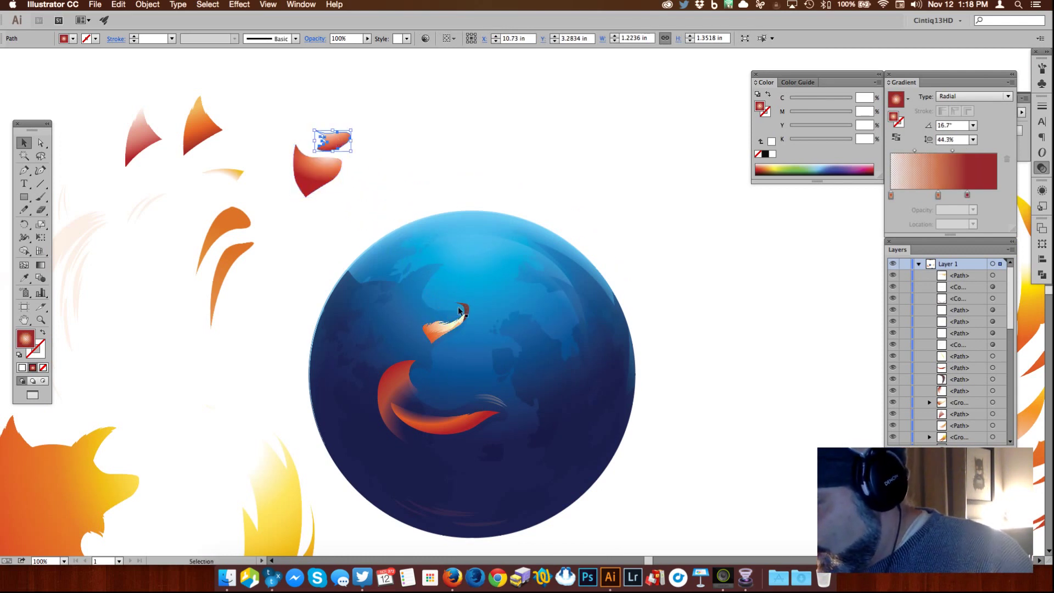
drag(442, 331, 323, 117)
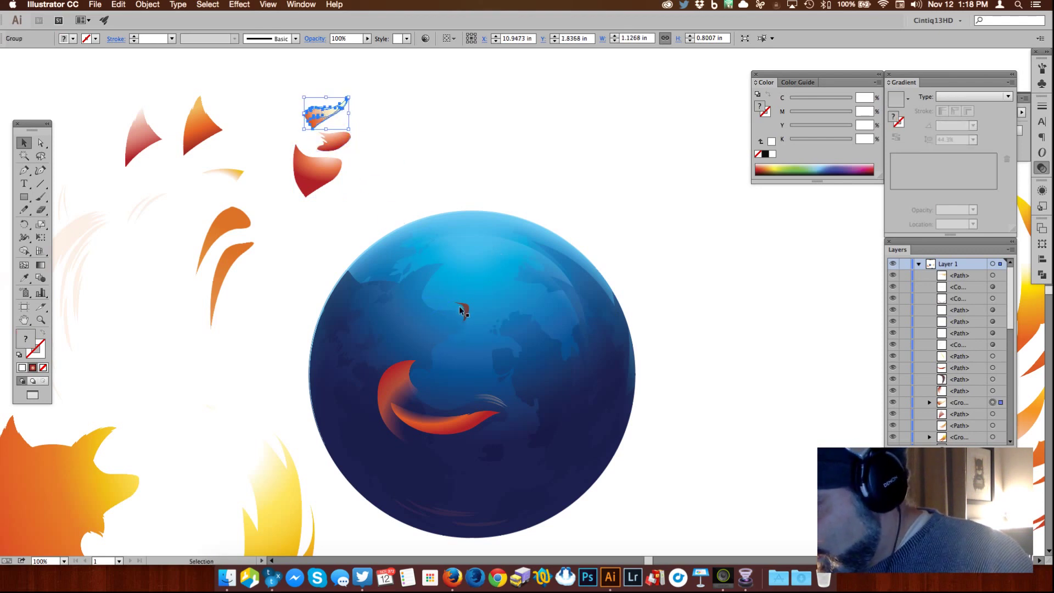
Step: Ungroup the cream fur group and move one of its two pieces above the other
right_click(340, 112)
click(363, 184)
drag(328, 111, 322, 85)
Step: Inspect the gradients of the separated cream fur, red snout and muzzle pieces
click(329, 117)
click(335, 142)
shift+click(316, 176)
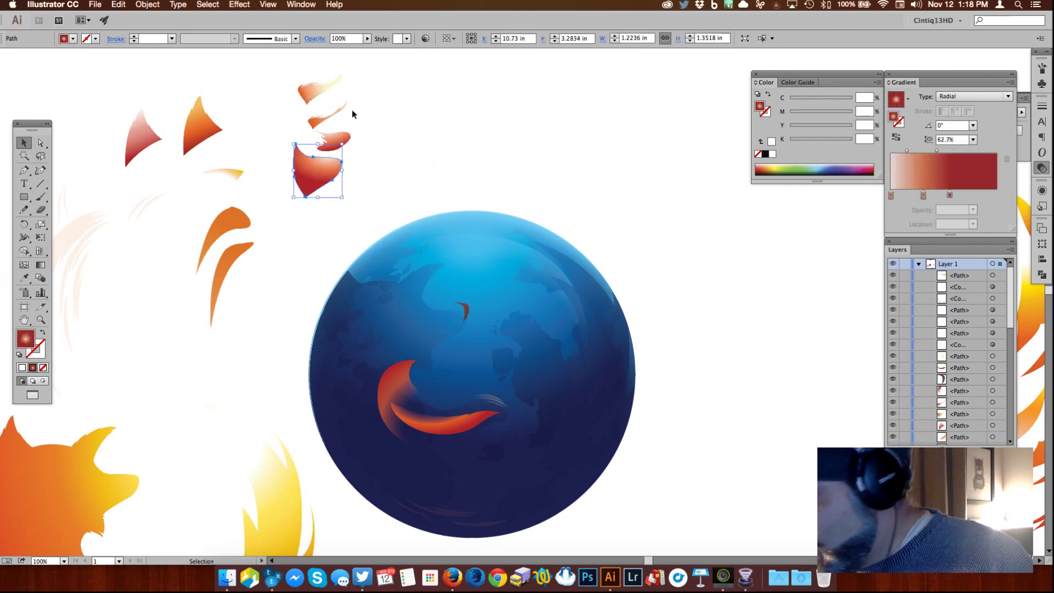
drag(282, 87, 343, 175)
click(388, 114)
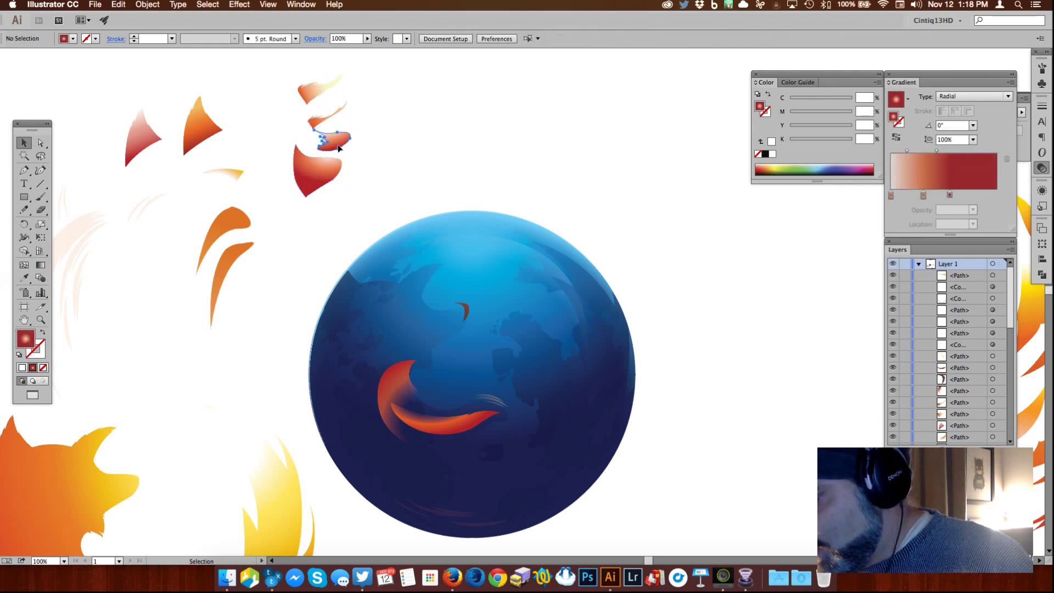
Step: Try the small red snout piece on top of the red muzzle shape, and undo the change
click(336, 141)
key(Delete)
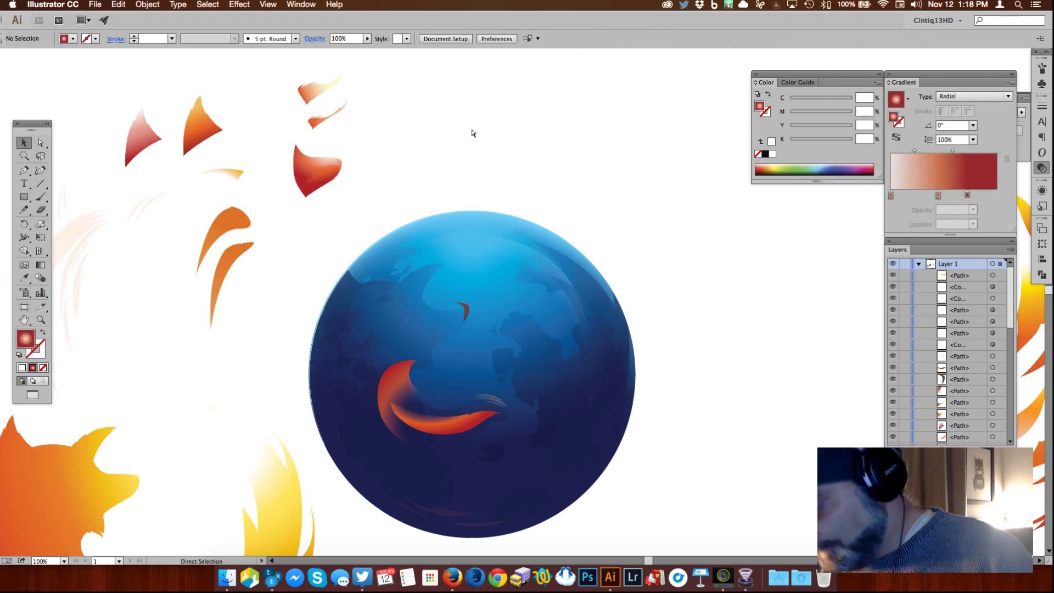
key(super+z)
click(471, 126)
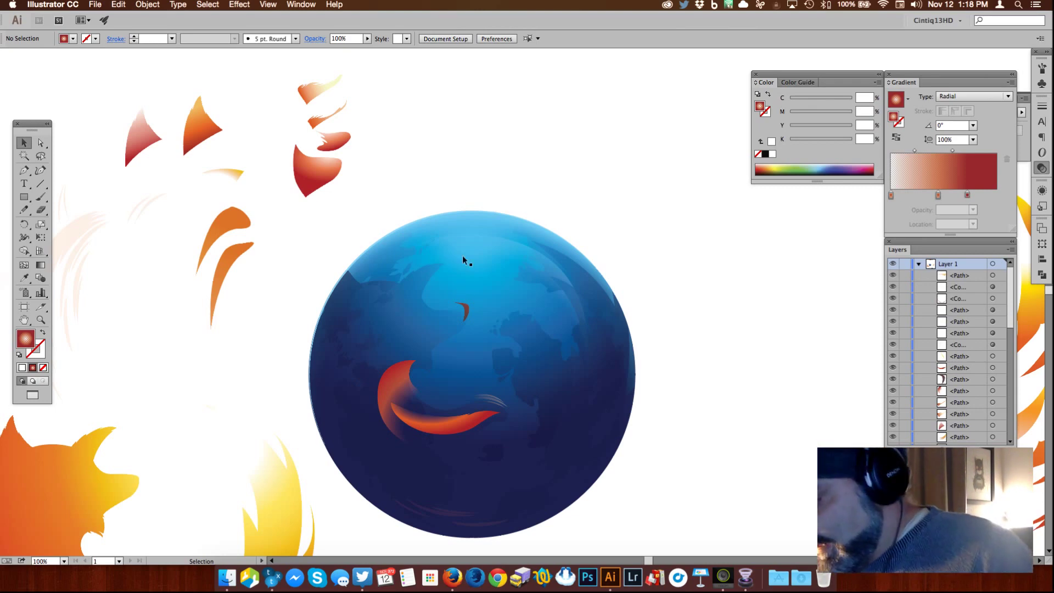
Step: Inspect the gradients of the small dark nose and of the transparent fox silhouettes with orange and red edges
click(464, 308)
scroll(471, 282, down, 5)
scroll(471, 283, left, 8)
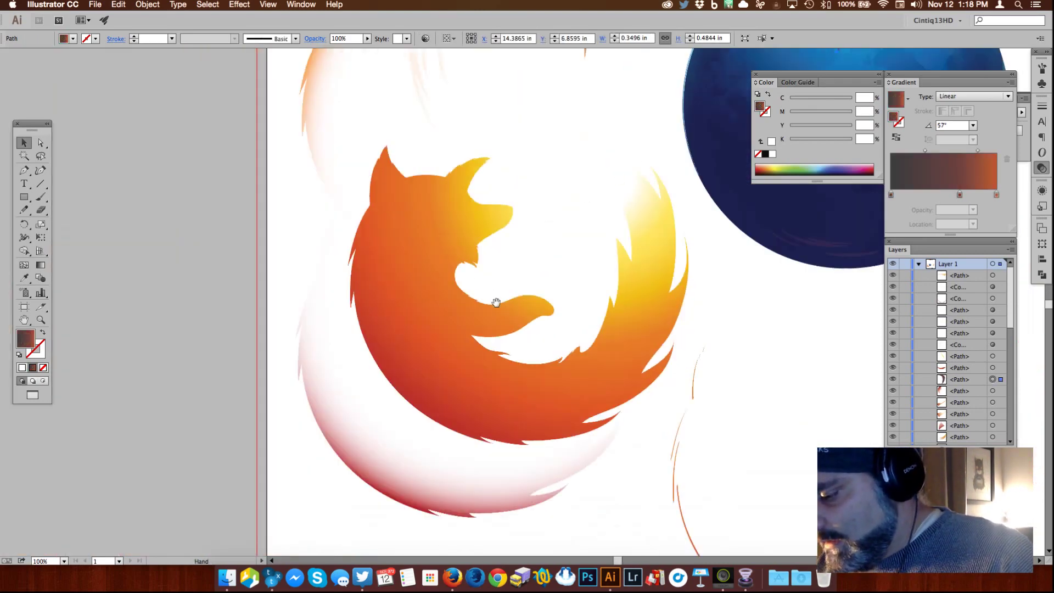
click(309, 116)
scroll(309, 117, up, 5)
scroll(309, 116, right, 2)
click(283, 501)
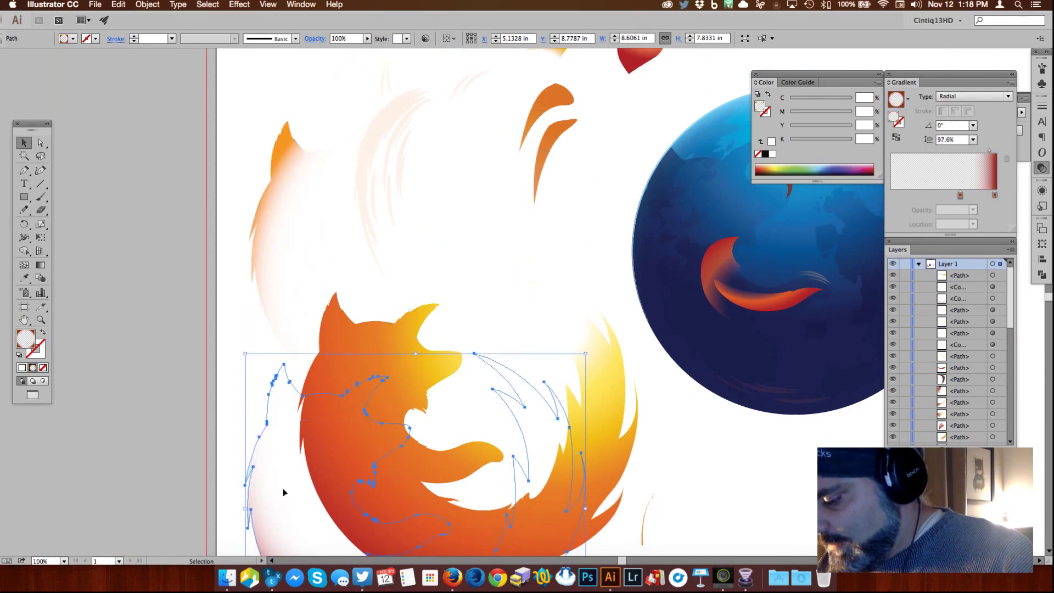
click(289, 241)
scroll(560, 404, down, 5)
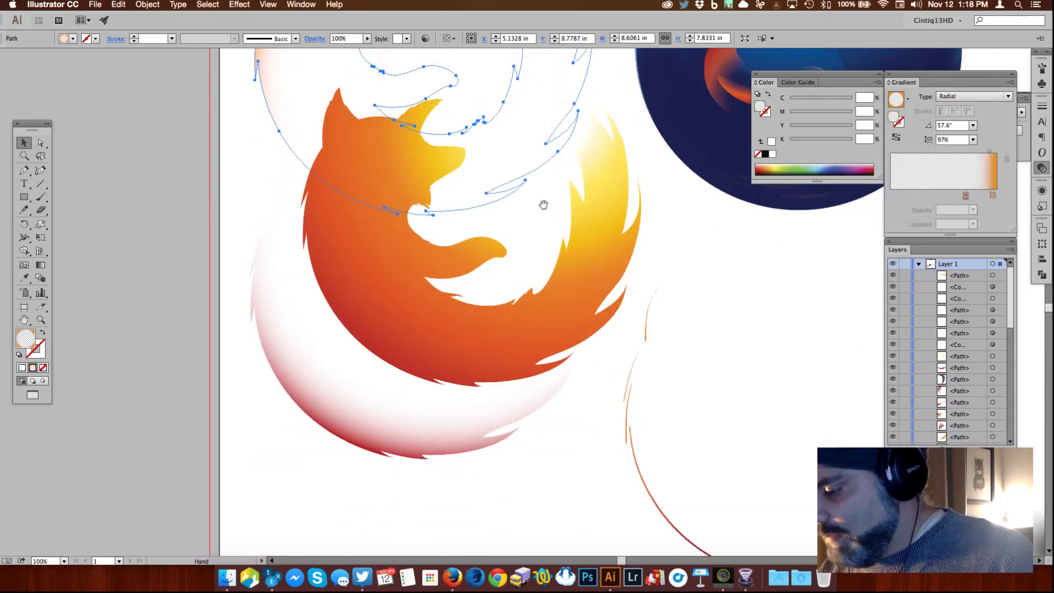
shift+click(450, 440)
scroll(451, 439, up, 5)
scroll(451, 439, right, 2)
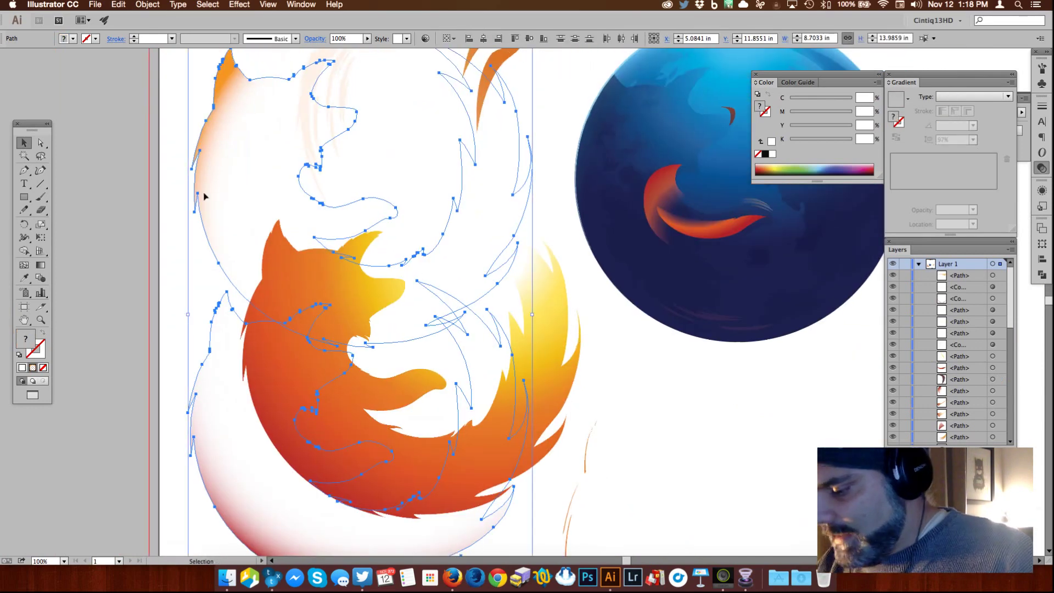
scroll(589, 397, right, 2)
scroll(589, 397, down, 1)
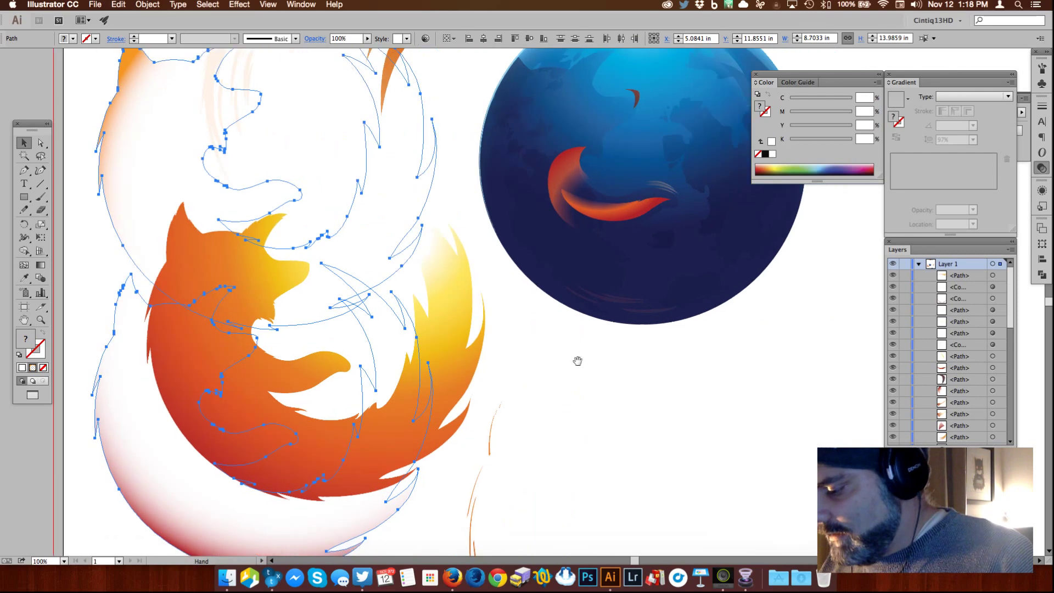
click(527, 342)
Step: Duplicate the orange-edged fox silhouette into the empty area beside the dark blurred shadow ellipse
click(388, 200)
drag(341, 244, 692, 422)
scroll(454, 320, down, 5)
scroll(455, 320, right, 5)
drag(218, 168, 767, 419)
scroll(767, 419, right, 5)
scroll(766, 418, down, 1)
drag(340, 209, 625, 269)
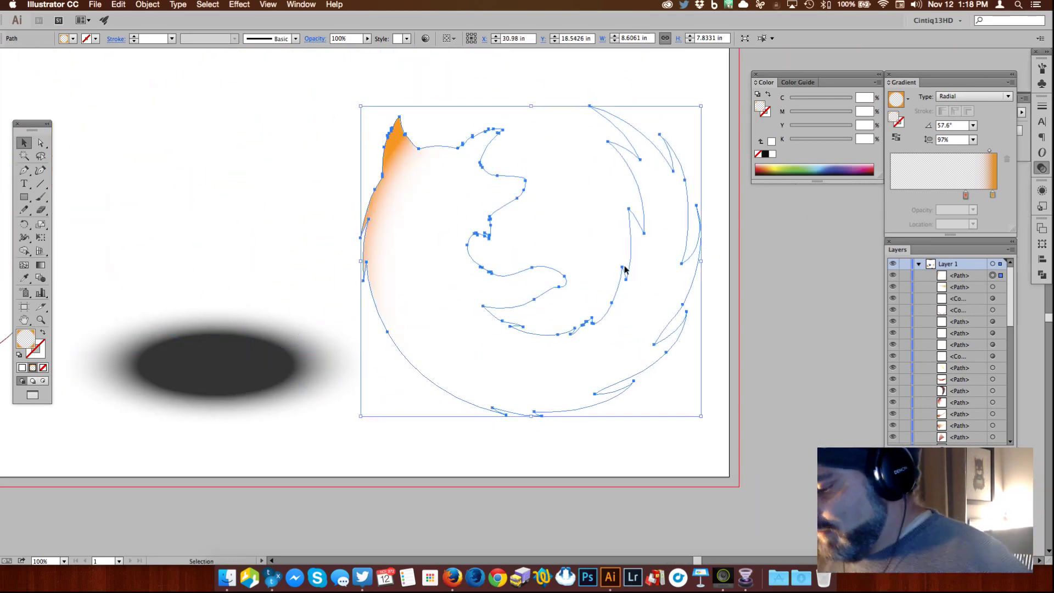
Step: Replace the gradient fill of the orange-edged silhouette with a solid pink of 82% magenta
click(1042, 69)
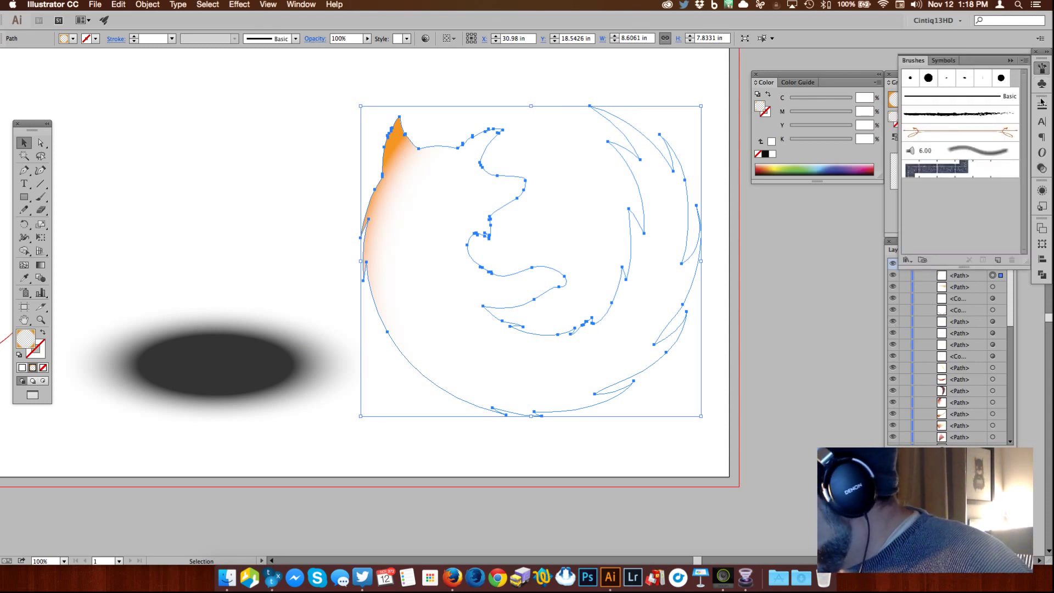
click(850, 220)
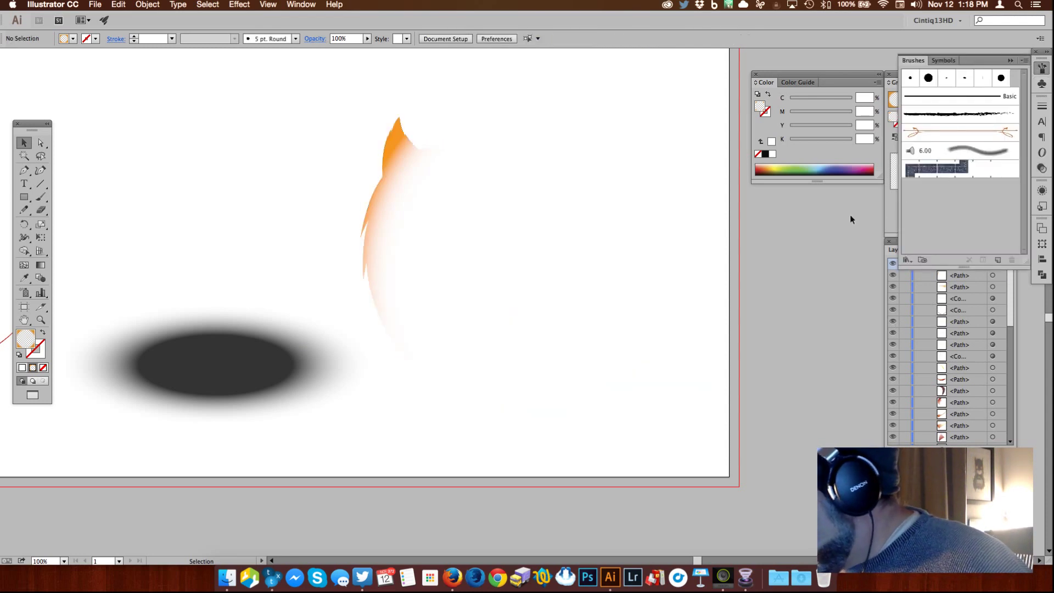
click(392, 164)
click(842, 112)
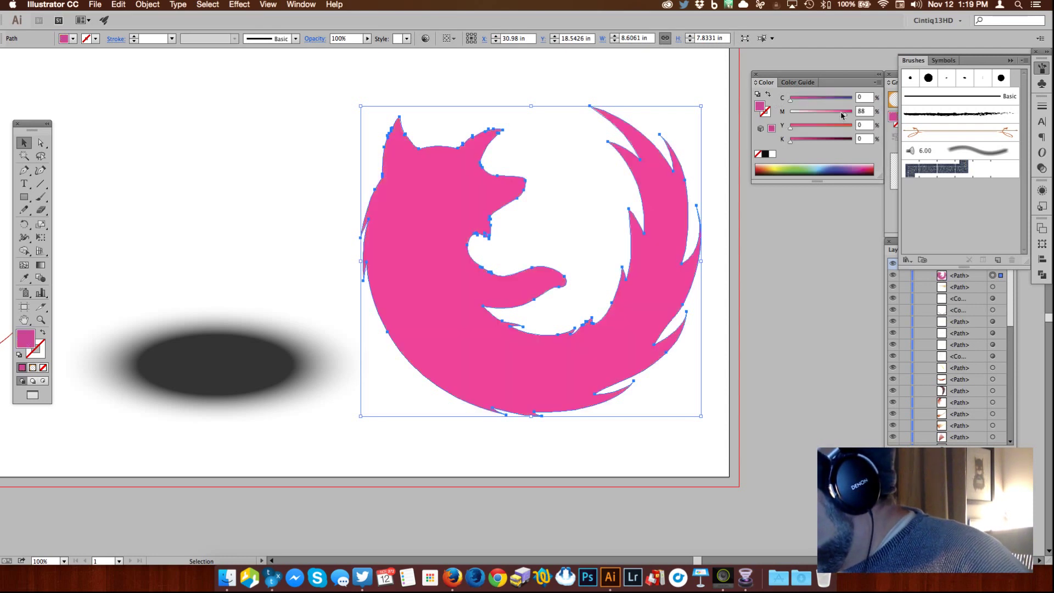
Step: Add a second fill to the pink fox silhouette and give it the transparent-to-orange radial gradient
click(1042, 189)
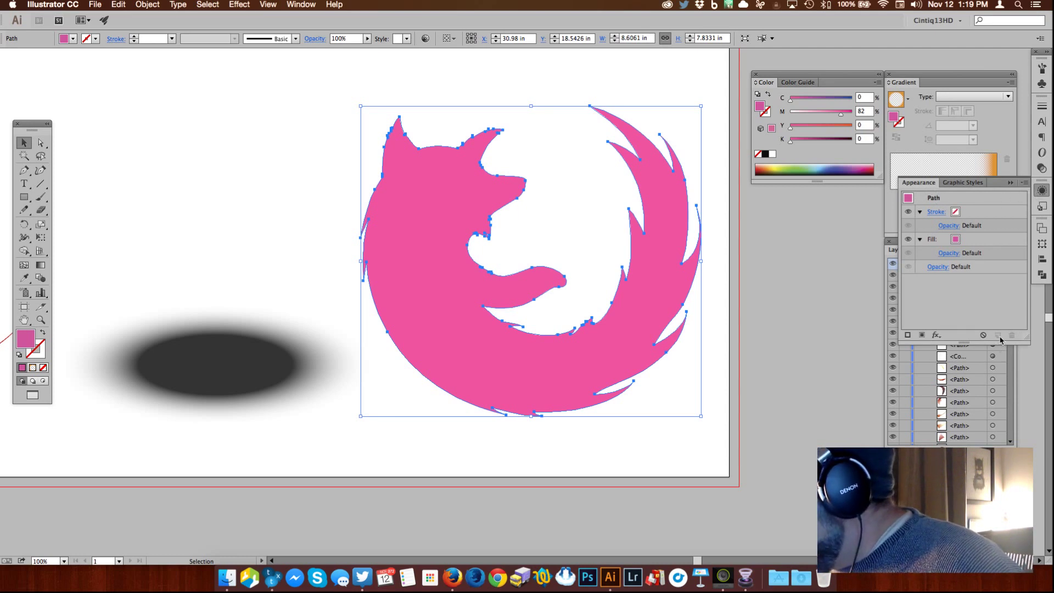
click(978, 241)
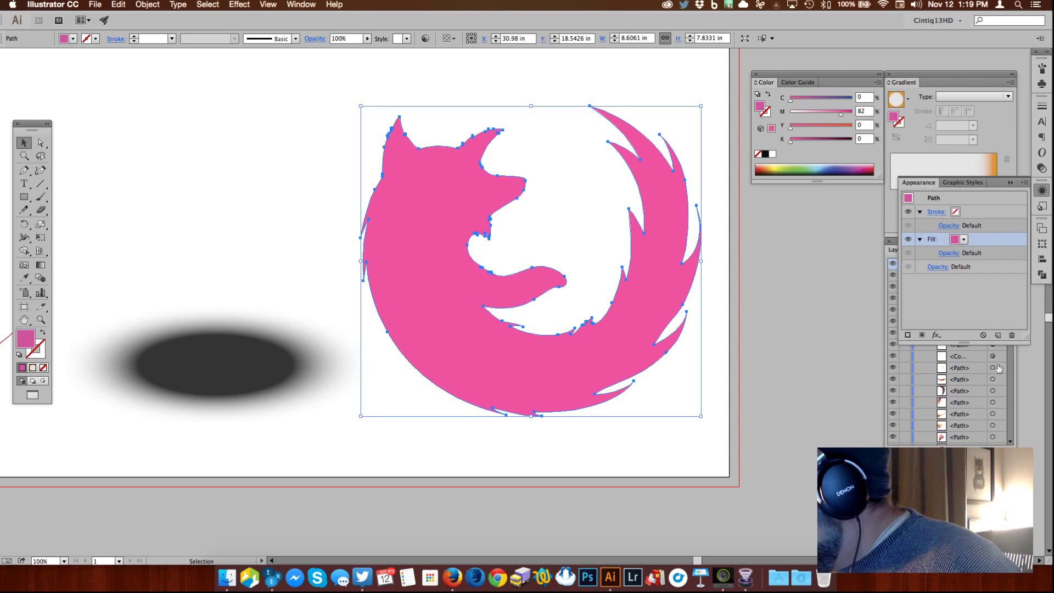
click(998, 336)
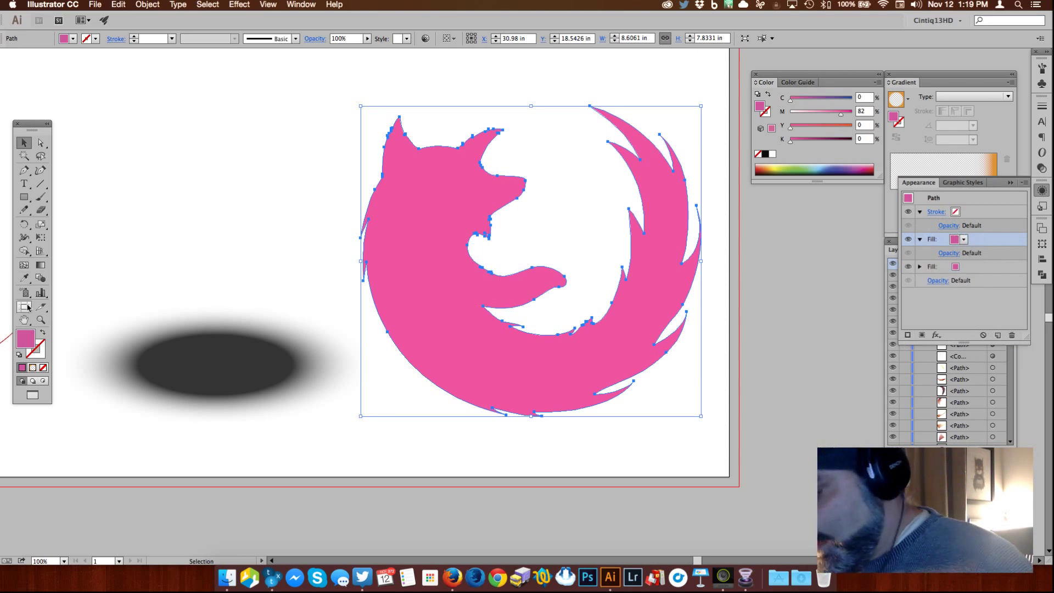
click(41, 265)
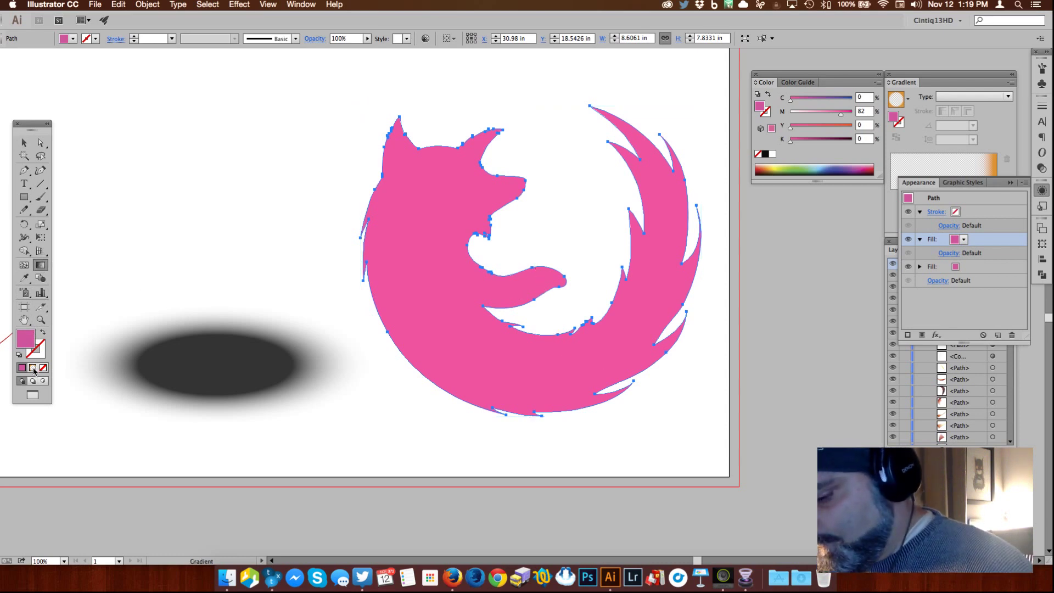
click(33, 368)
click(24, 142)
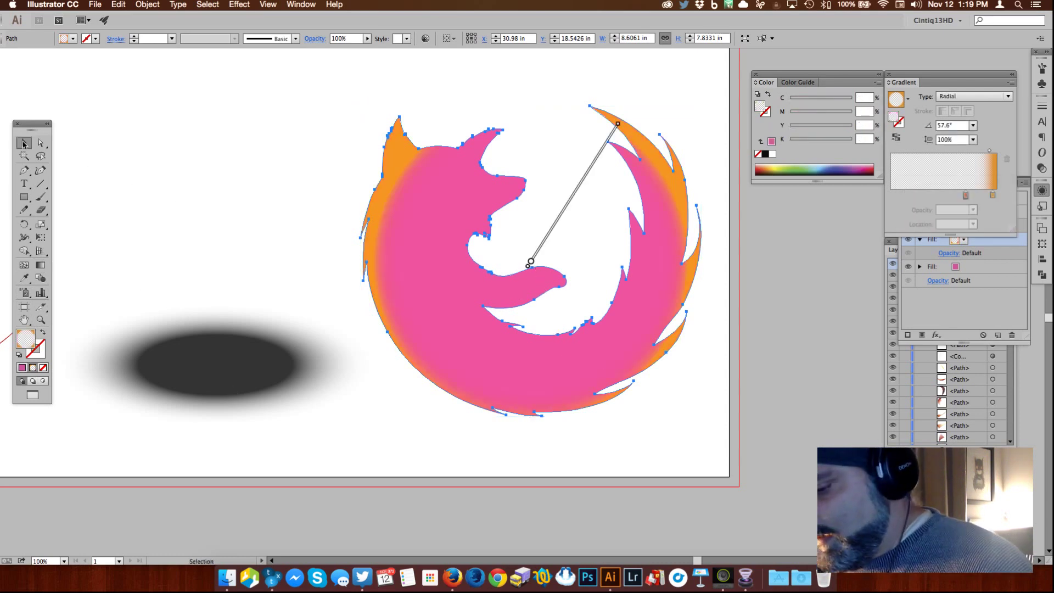
click(986, 248)
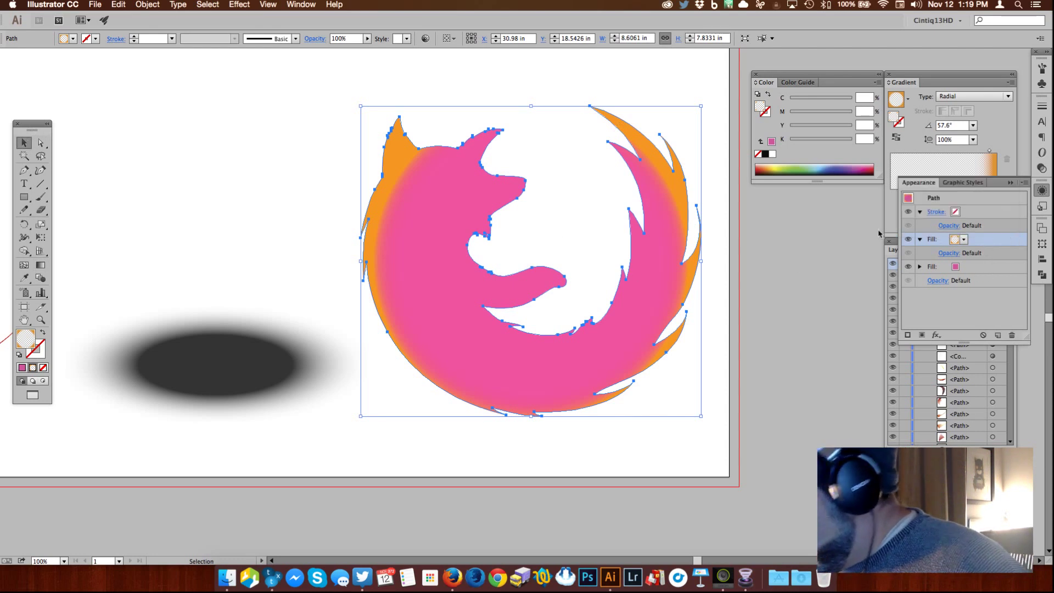
Step: Shift the orange gradient's centre slightly upward and widen its fade, with the transparent stop at 26.24% and the orange stop at 100%
click(40, 265)
drag(534, 263, 523, 242)
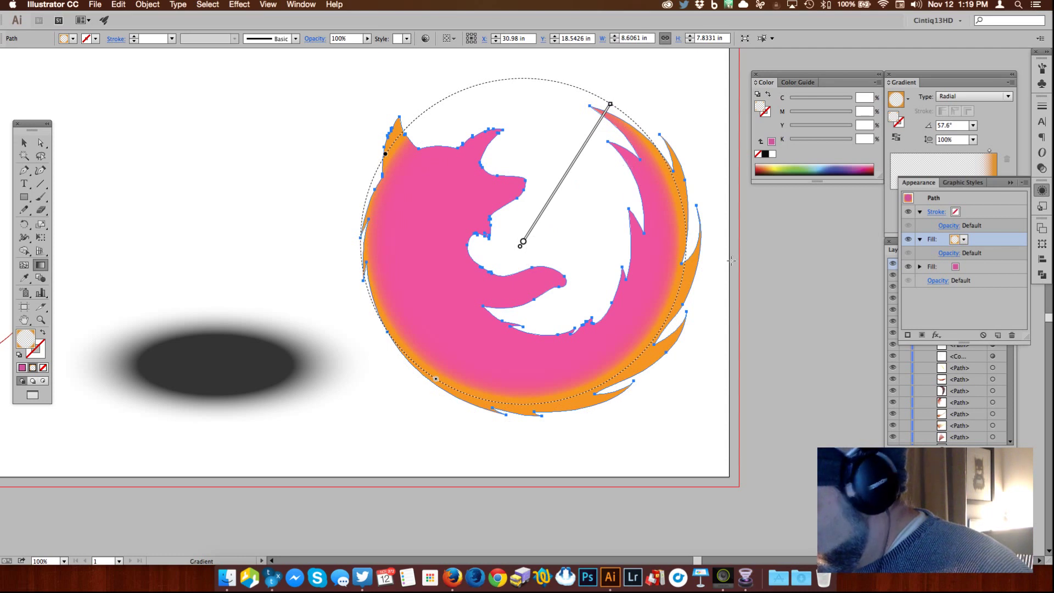
click(1000, 142)
drag(968, 196, 921, 199)
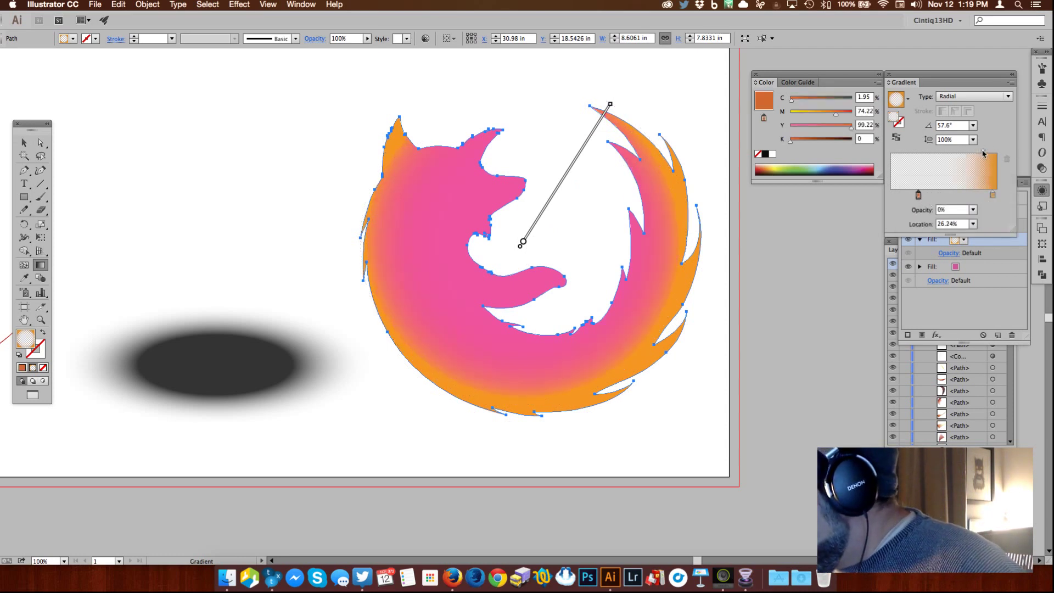
click(992, 195)
drag(992, 195, 997, 195)
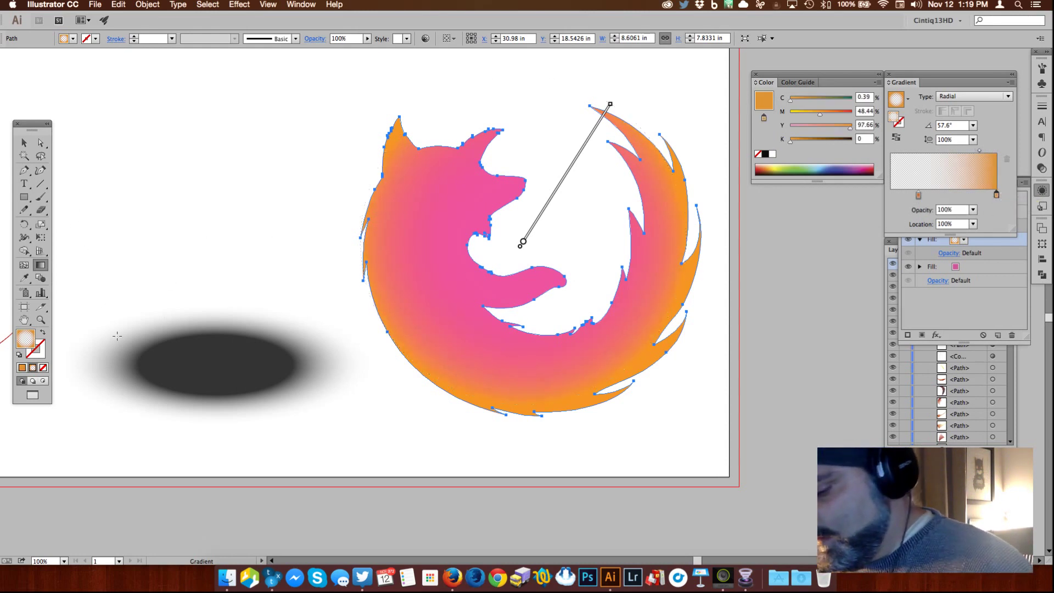
Step: Stack a third gradient fill on the silhouette, nudge its centre, and recolour its outer stop dark red with 34% cyan and 87% magenta
click(989, 256)
click(998, 335)
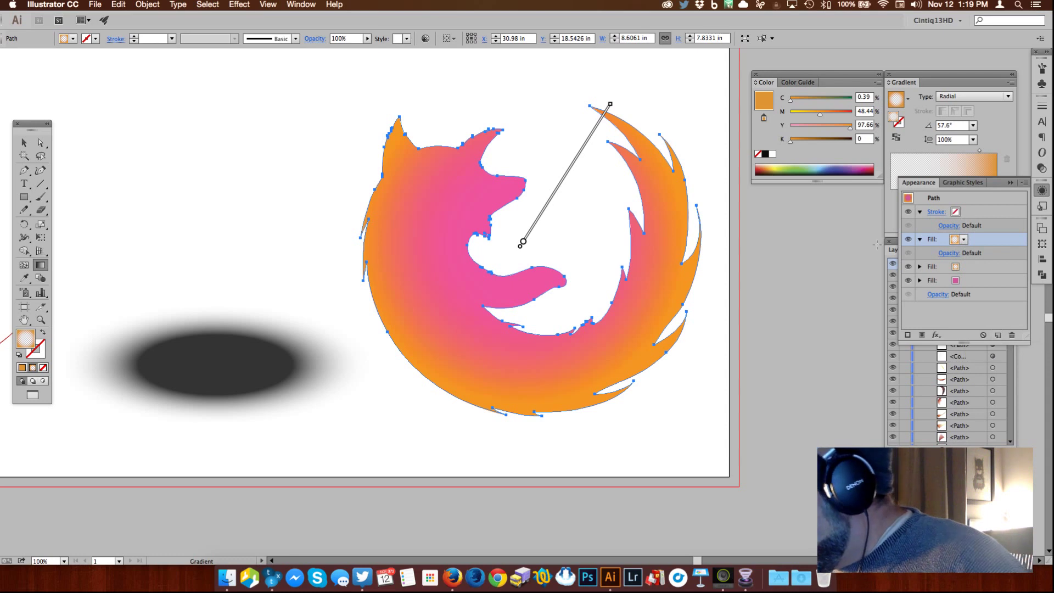
drag(522, 240, 526, 235)
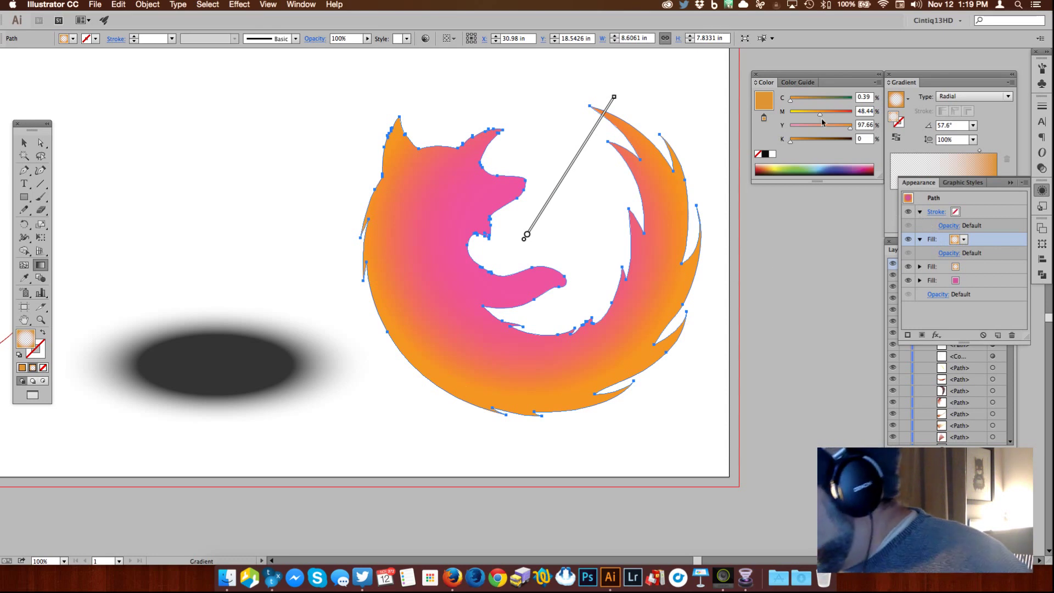
click(994, 136)
click(997, 196)
mouse_move(820, 113)
mouse_down()
mouse_move(844, 117)
mouse_move(804, 99)
mouse_up()
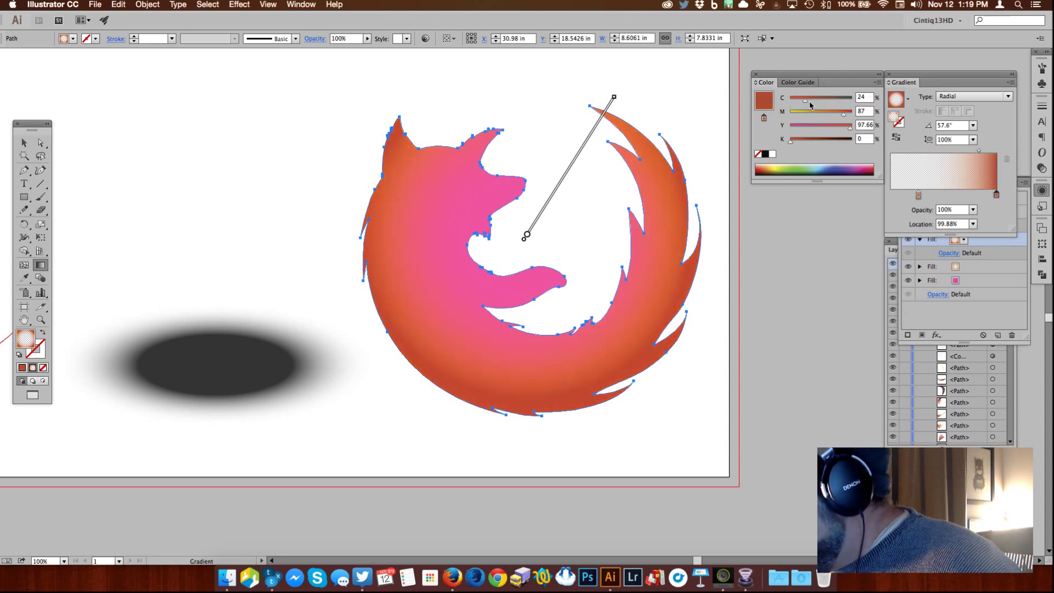
click(810, 102)
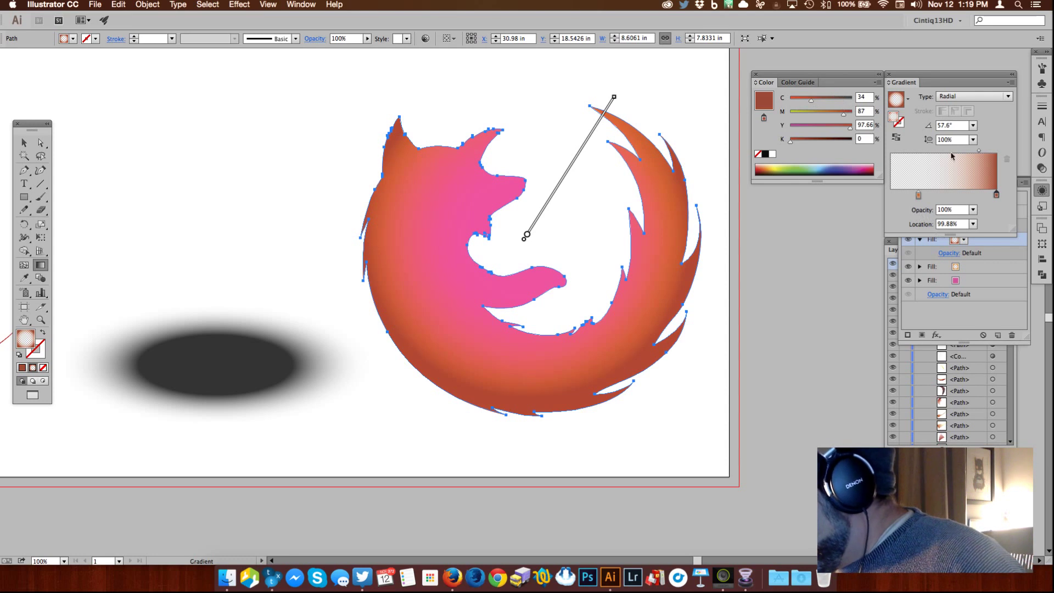
Step: Shift the dark red gradient's centre toward the lower body and adjust its stops, with the midpoint at 83.67%
drag(918, 195, 972, 196)
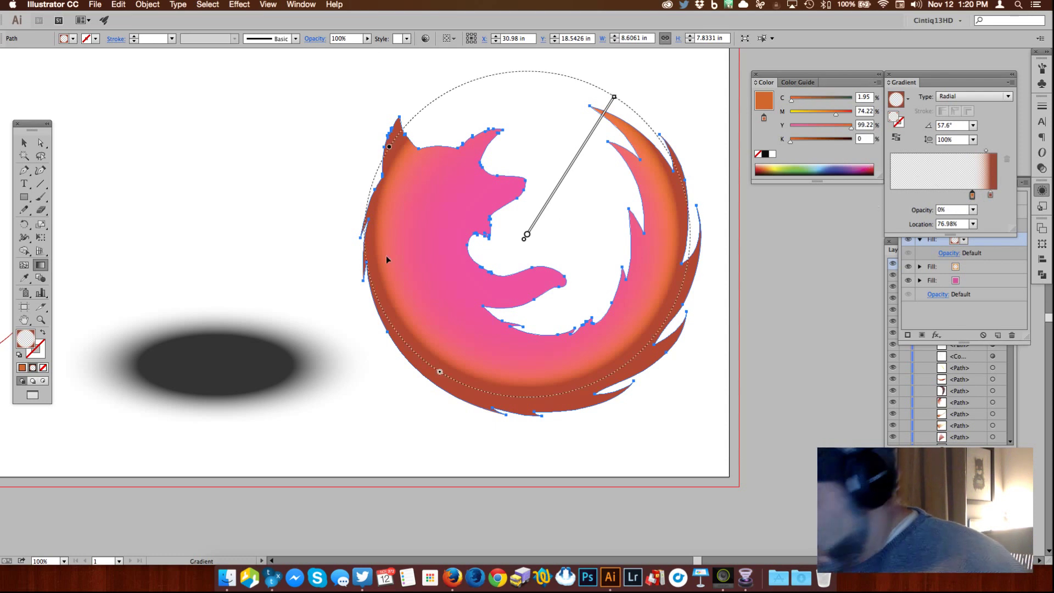
drag(526, 234, 499, 308)
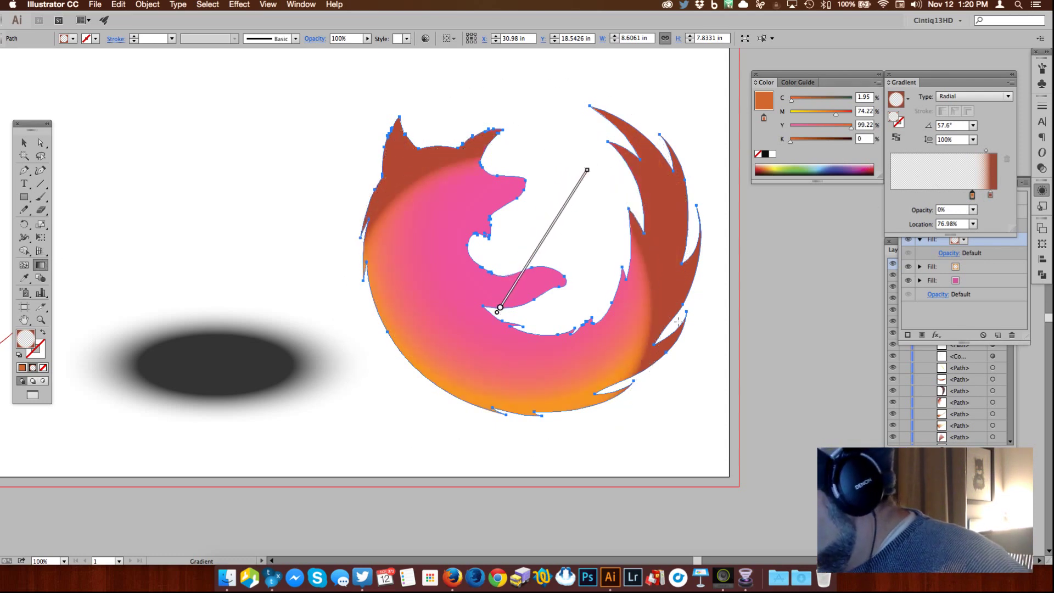
drag(973, 196, 994, 195)
drag(981, 151, 986, 156)
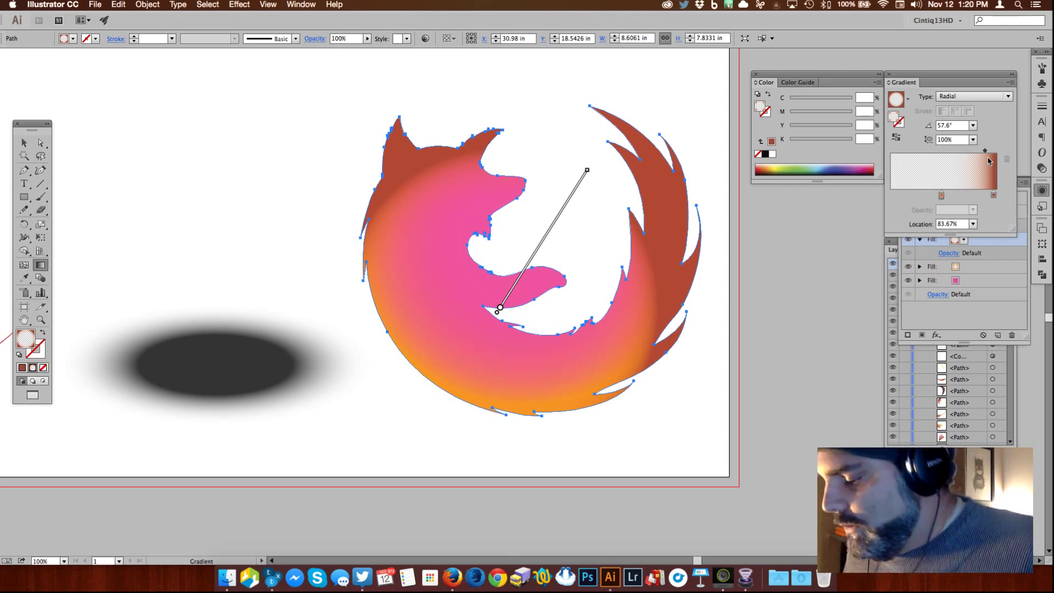
Step: Try several centre positions for the dark red gradient, ending near the chin so that it covers the tail
mouse_move(499, 308)
mouse_down()
mouse_move(560, 188)
mouse_move(547, 191)
mouse_up()
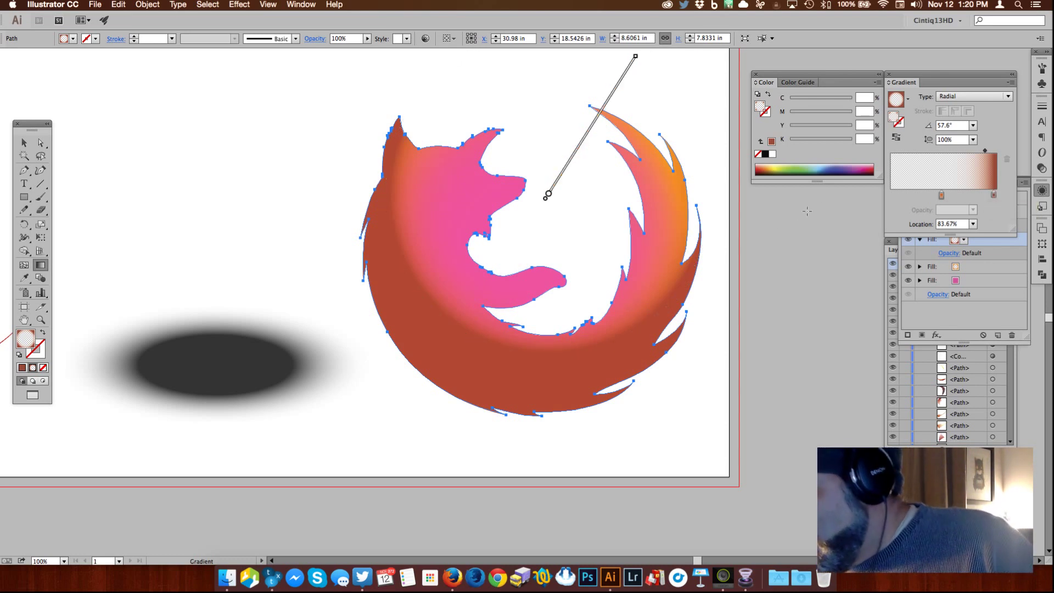
drag(549, 192, 536, 190)
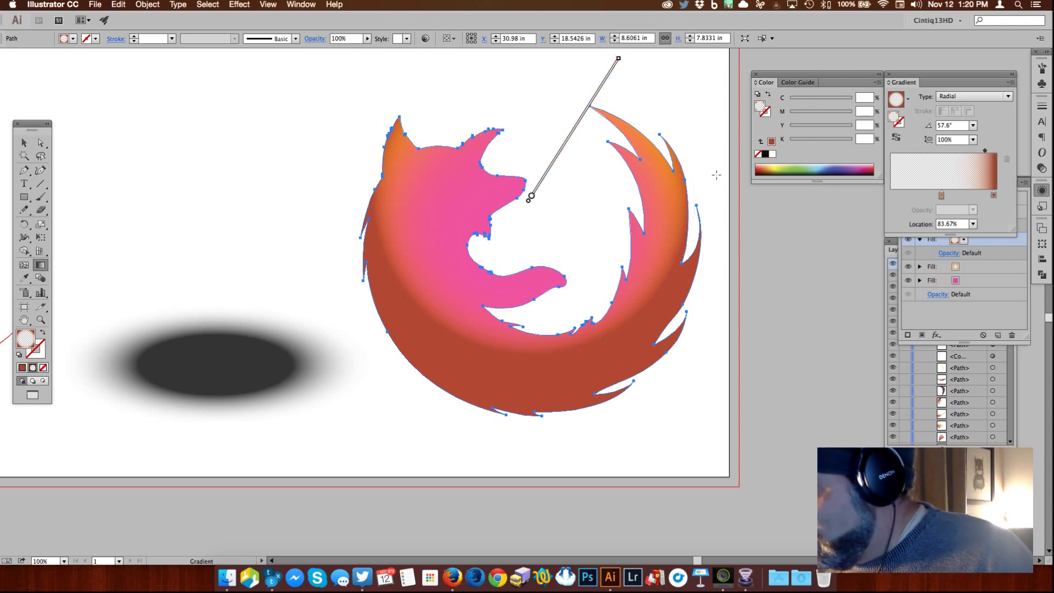
drag(532, 197, 544, 227)
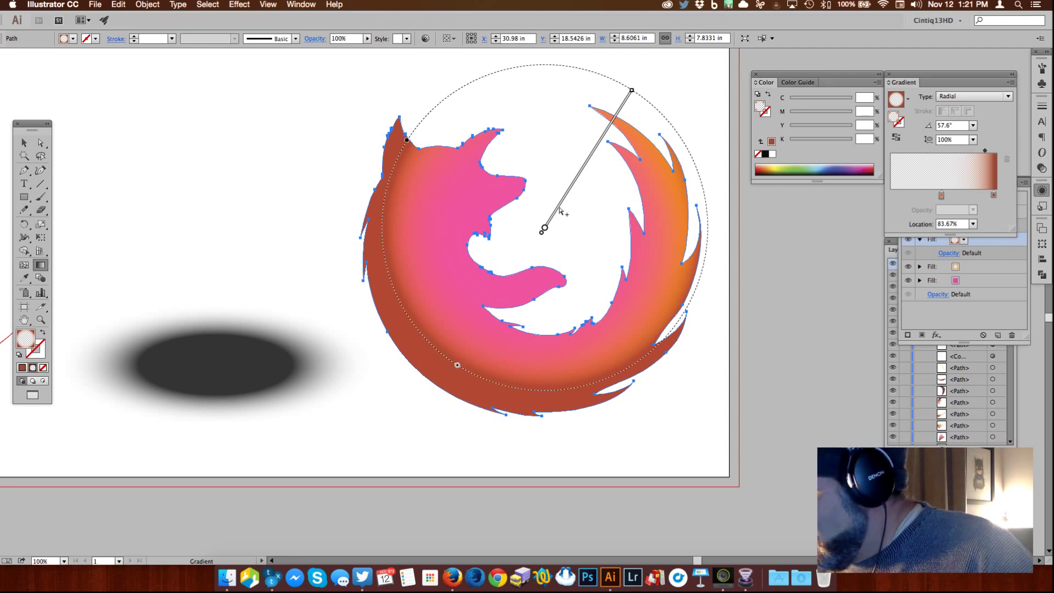
mouse_move(546, 226)
mouse_down()
mouse_move(538, 228)
mouse_move(554, 219)
mouse_move(473, 235)
mouse_up()
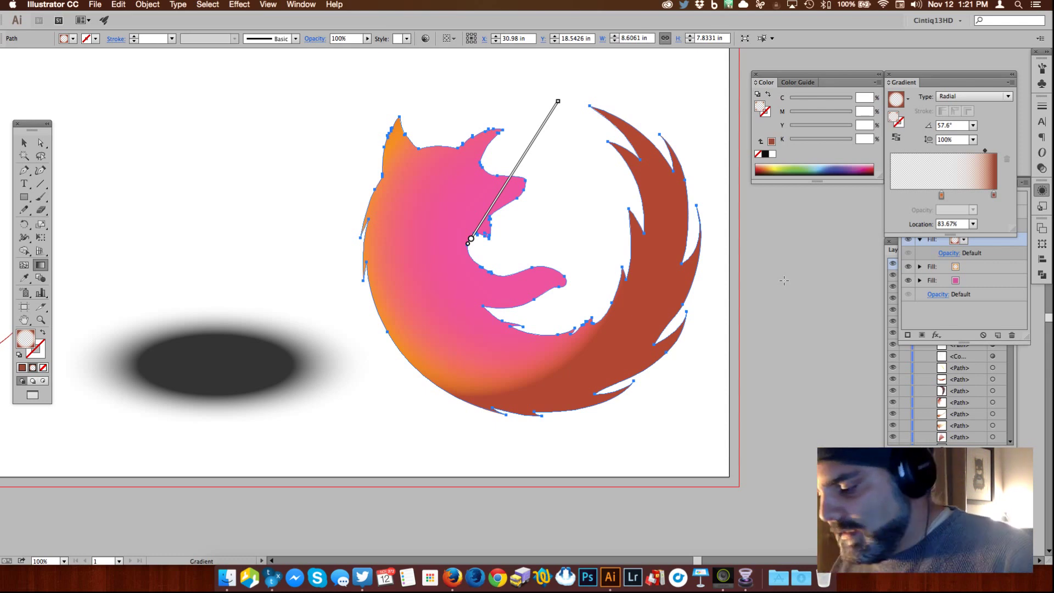
Step: Undo the stacked fills and the pink recolouring until the silhouette has only its original orange-edged gradient
click(30, 143)
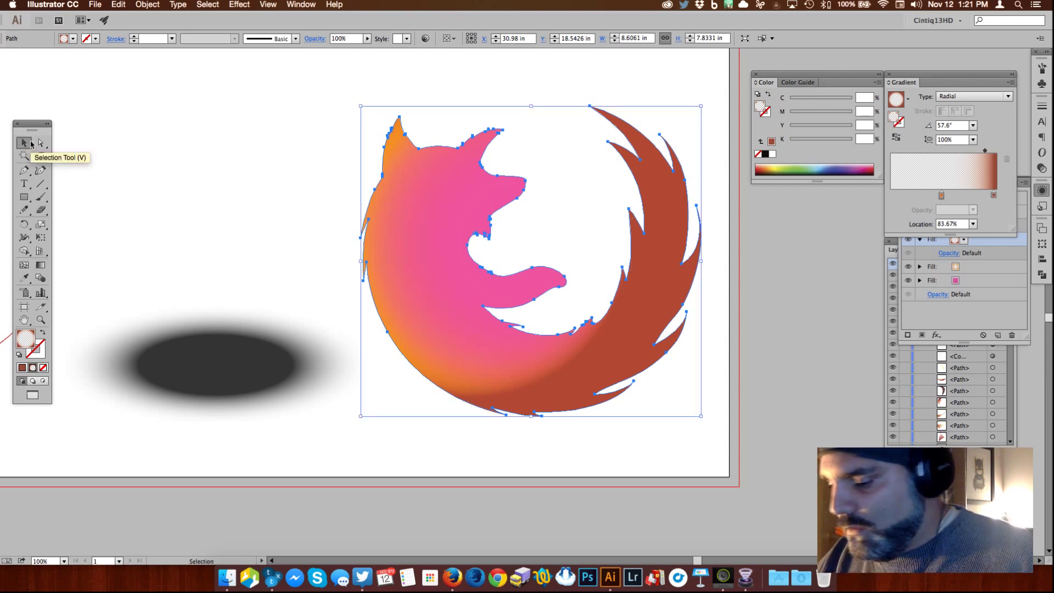
key(super+z)
key(super+z)
key(super+z)
key(super+z)
key(super+z)
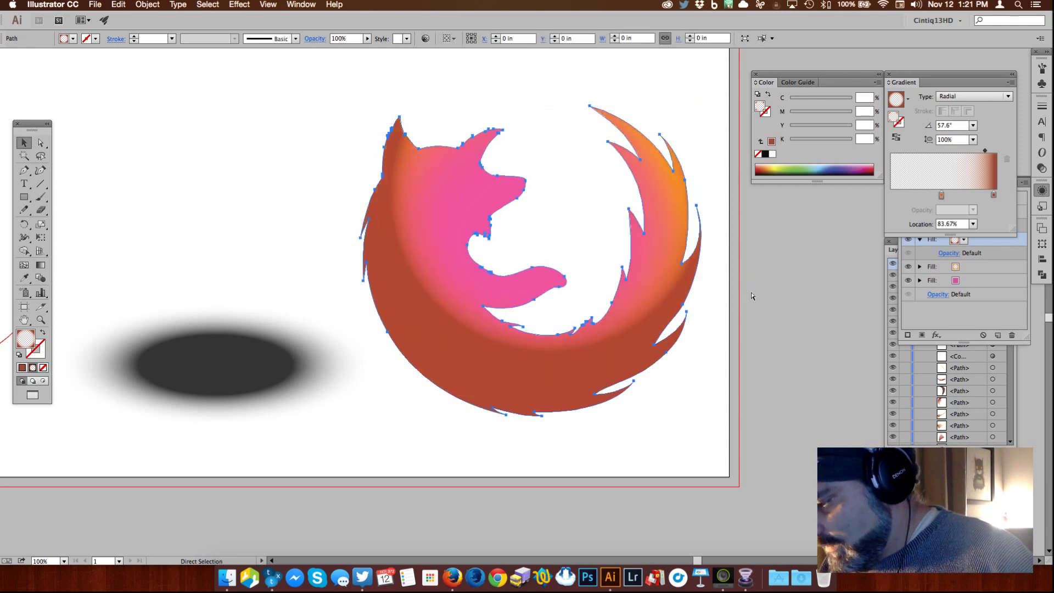
key(super+z)
key(super+z)
key(super+z)
key(super+z)
key(super+z)
key(super+z)
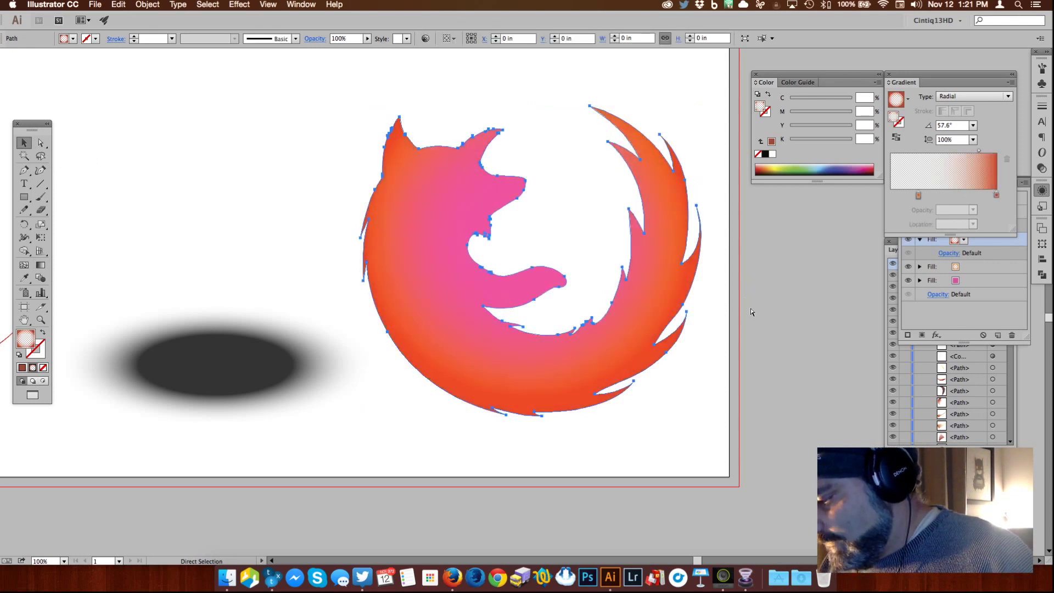
key(super+z)
key(super+z)
key(super+z)
key(super+z)
key(super+z)
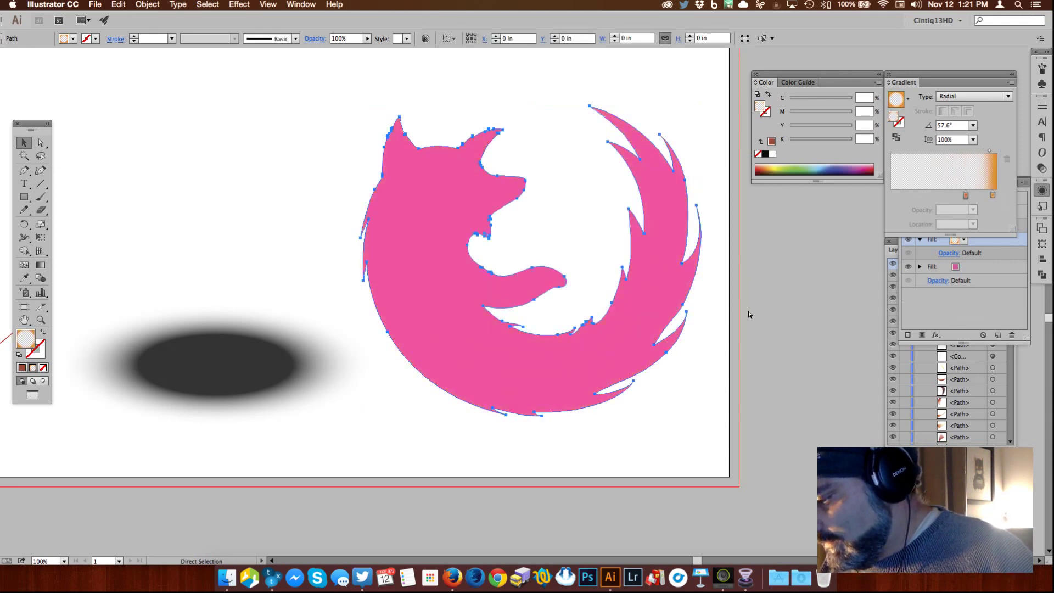
key(super+z)
key(super+z)
key(super+z)
key(super+z)
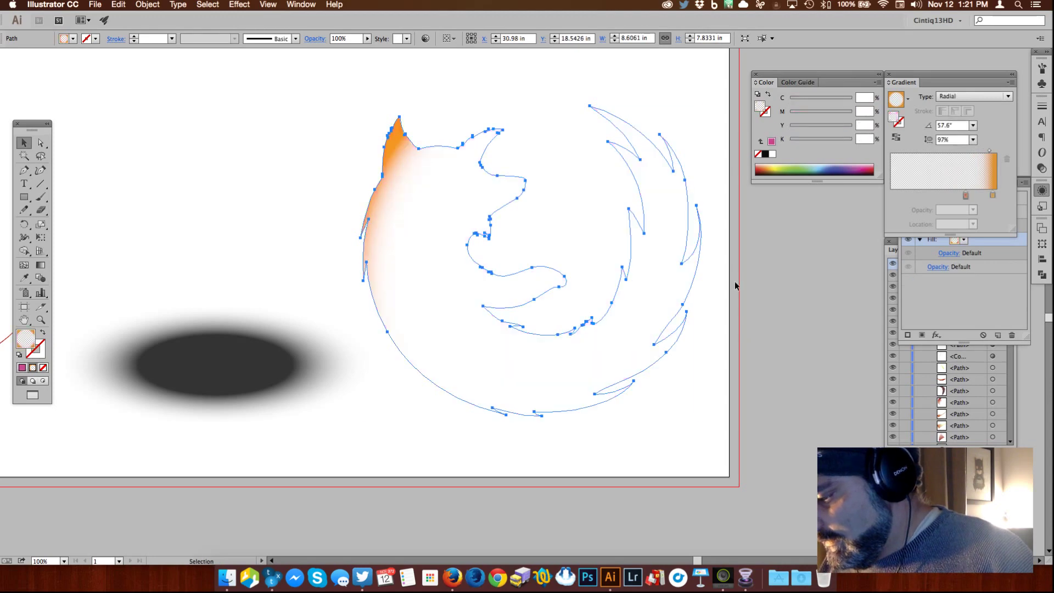
Step: Move the duplicated orange-edged silhouette back over the other fox pieces and delete it
drag(611, 301, 673, 459)
drag(528, 426, 227, 227)
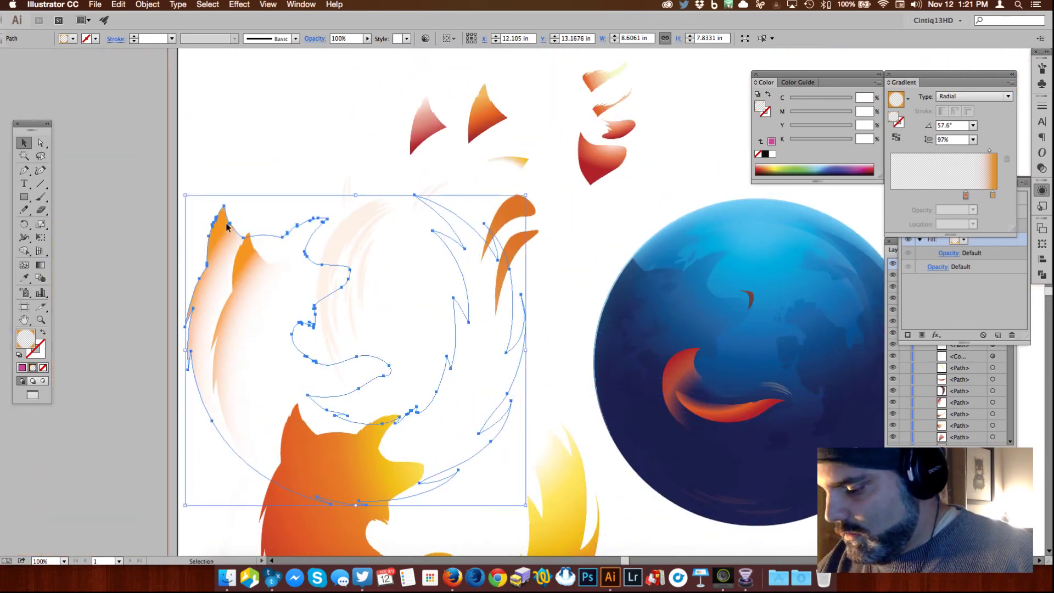
key(Delete)
Step: Move the two red flame pieces and the thin orange streaks from the globe to the empty area below it
drag(771, 371, 401, 208)
drag(361, 250, 366, 410)
click(279, 383)
drag(394, 421, 405, 444)
click(367, 336)
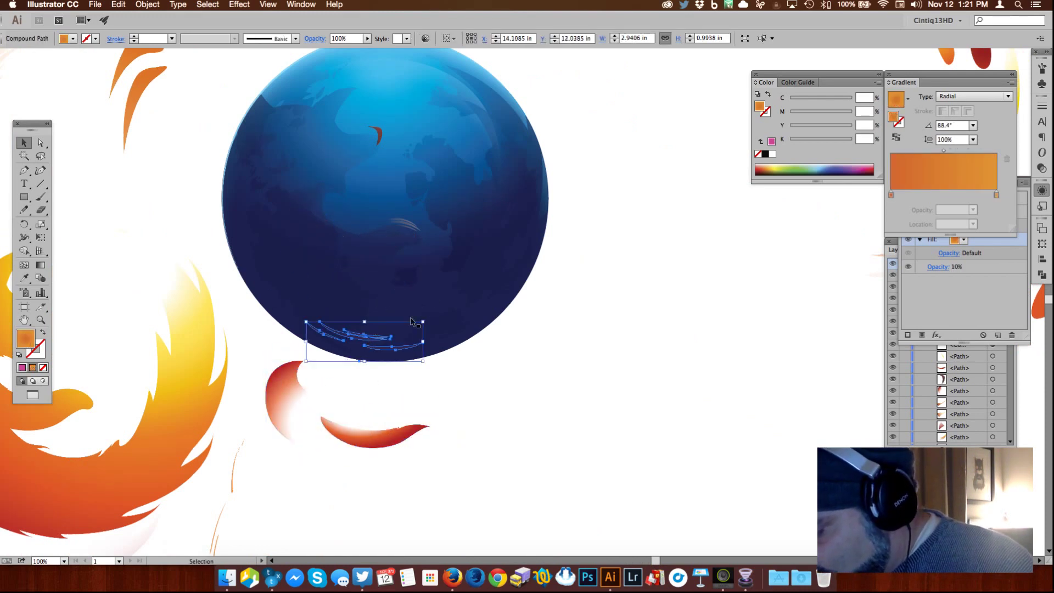
drag(388, 348, 391, 488)
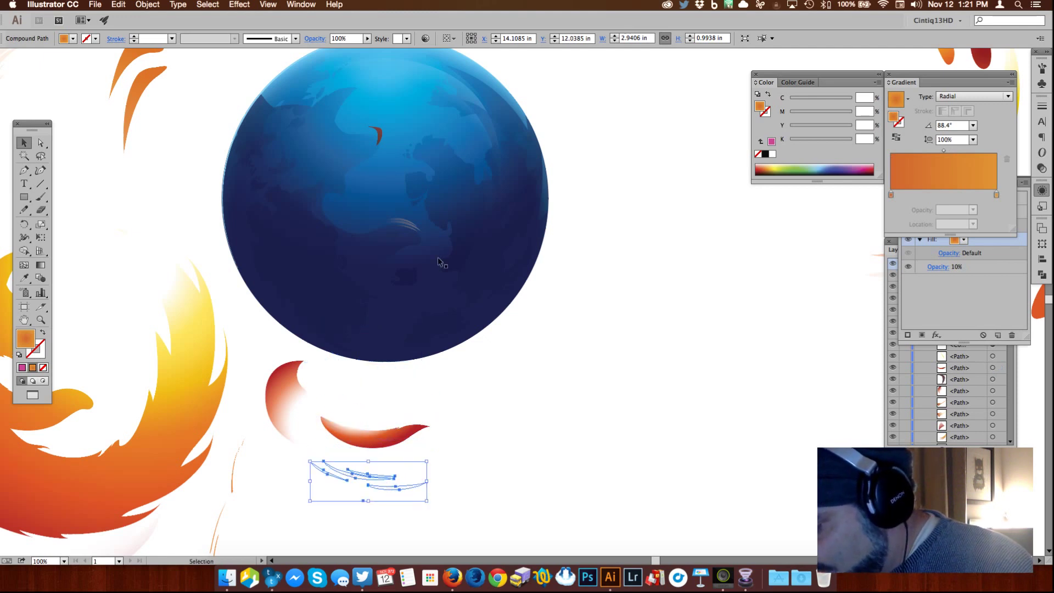
Step: Select the thin pale yellow streaks at the middle of the globe and move them off it
click(406, 227)
click(630, 236)
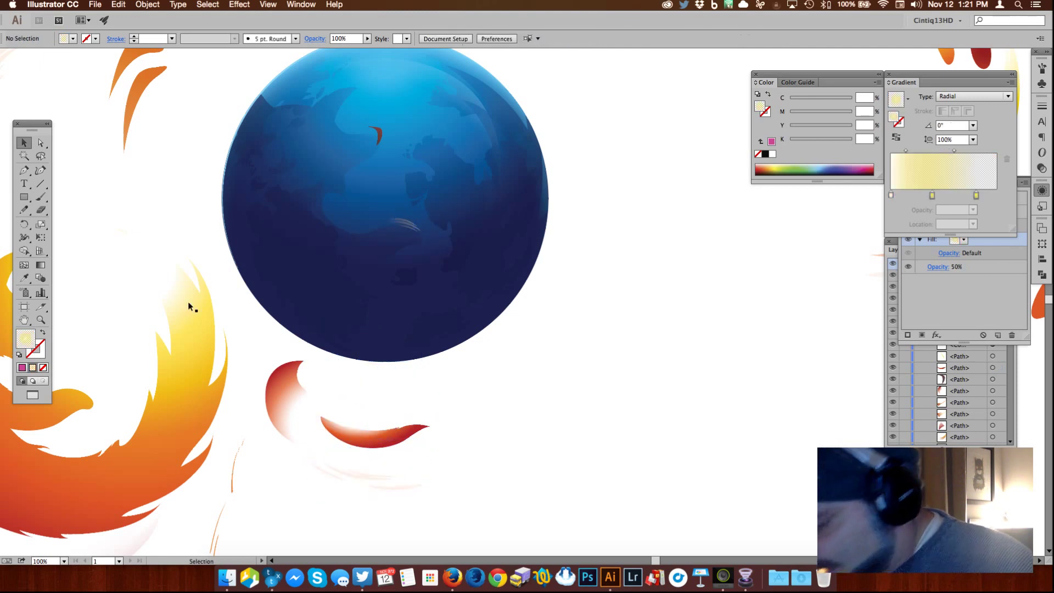
click(42, 320)
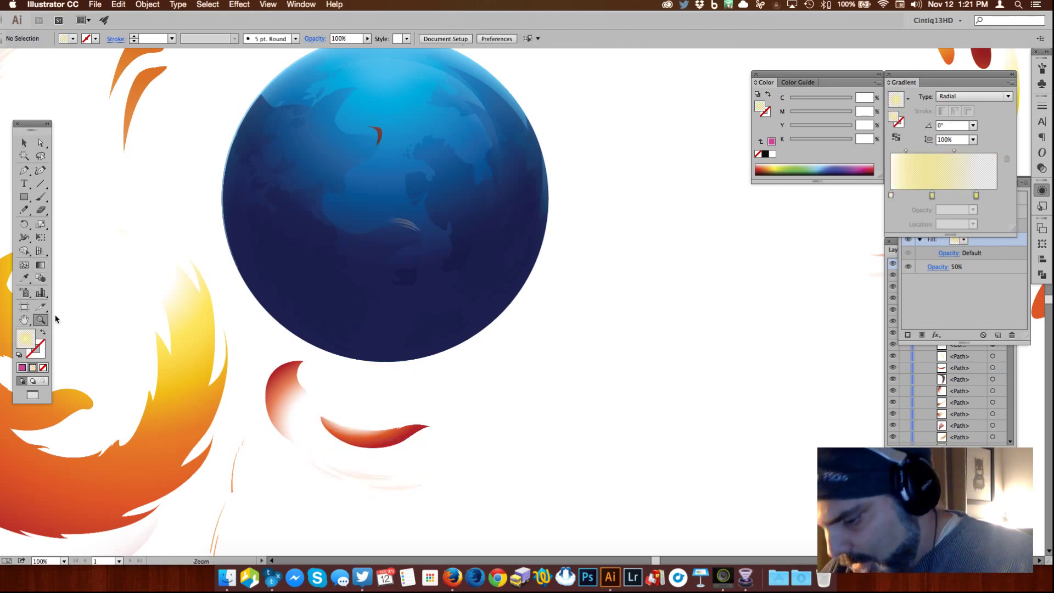
click(415, 219)
click(384, 167)
key(v)
click(487, 335)
shift+click(476, 319)
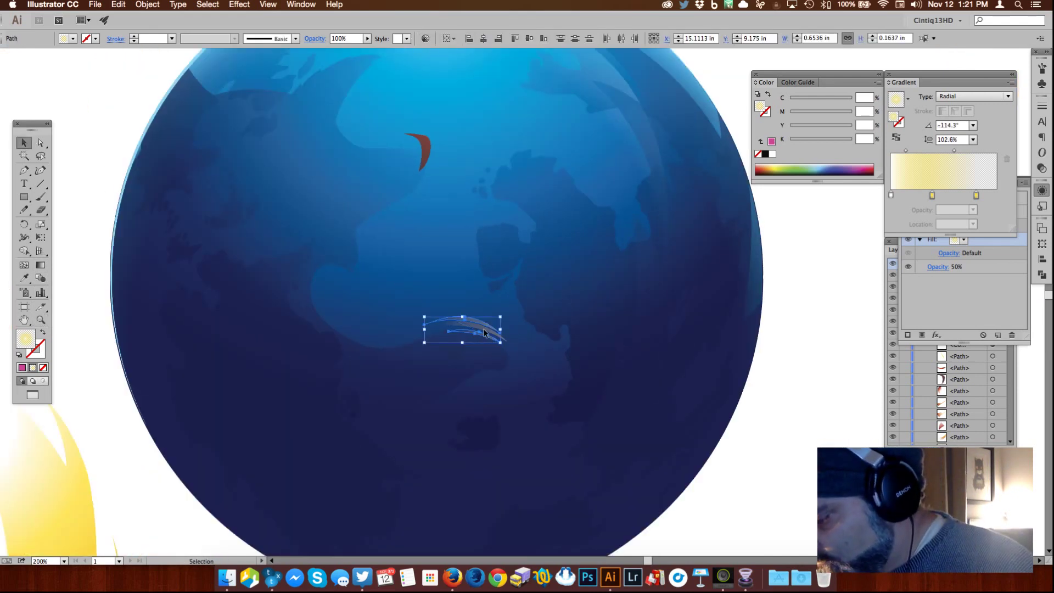
mouse_move(494, 339)
mouse_down()
mouse_move(779, 480)
mouse_move(681, 212)
mouse_move(681, 230)
mouse_move(513, 390)
mouse_move(412, 438)
mouse_up()
Step: Move the small dark red sliver from the globe to the space beside the red muzzle shape
key(space)
drag(506, 181, 628, 481)
click(483, 174)
drag(480, 181, 207, 97)
key(space)
drag(270, 102, 509, 423)
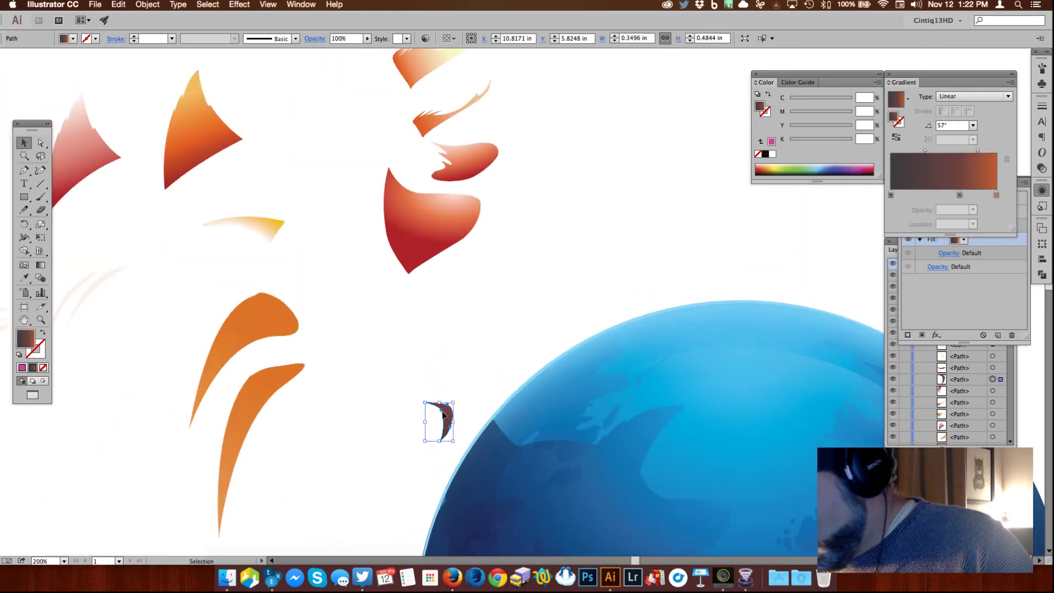
drag(446, 415, 495, 203)
click(637, 209)
Step: Examine the bare blue globe up close and as a whole, including its continents, shading and highlights
key(space)
drag(813, 443, 713, 334)
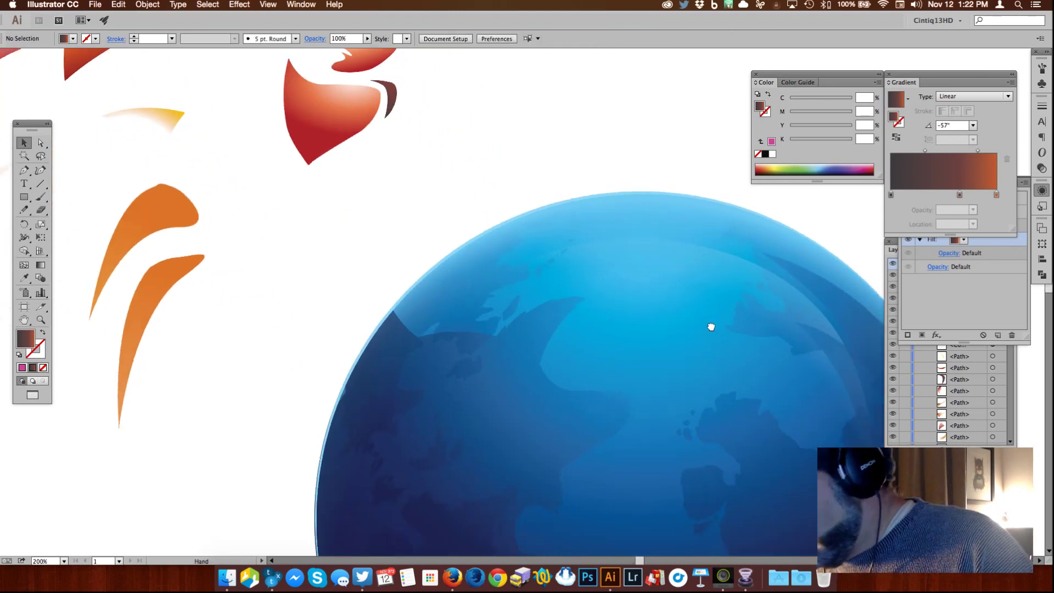
drag(767, 411, 752, 357)
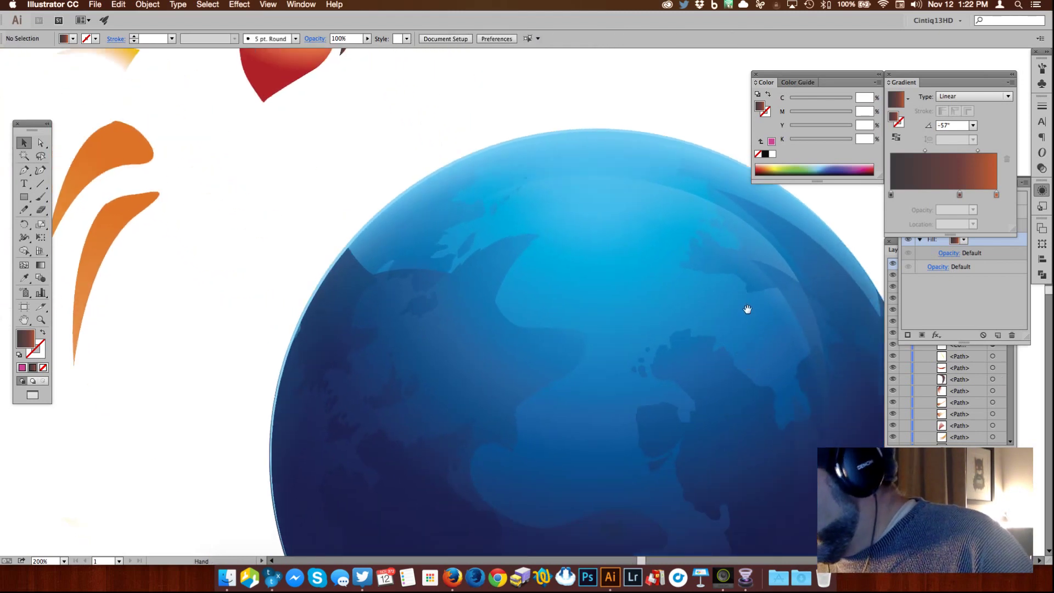
scroll(710, 341, down, 5)
scroll(710, 341, right, 4)
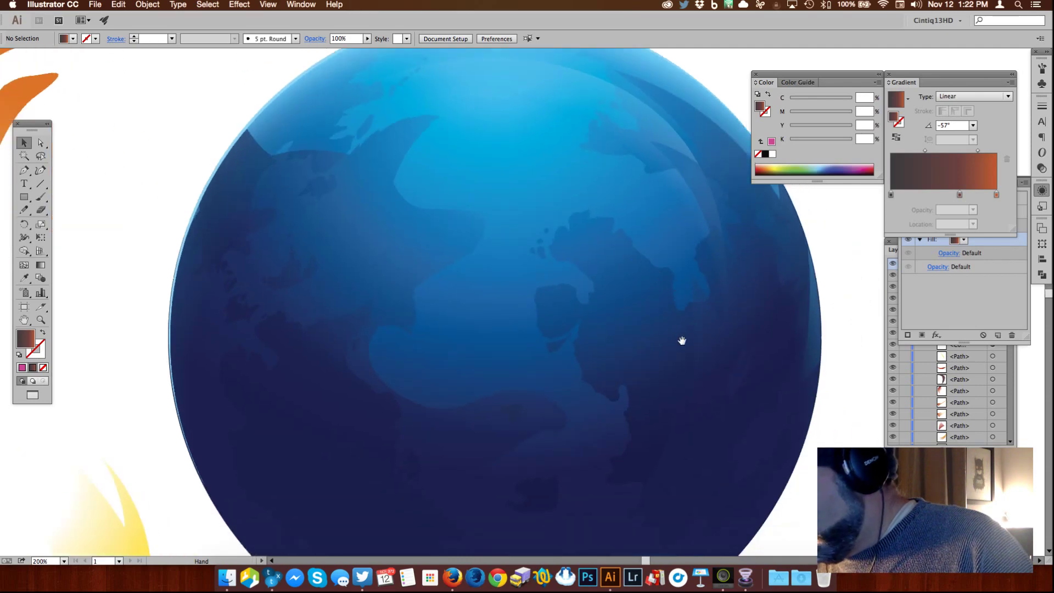
alt+click(624, 343)
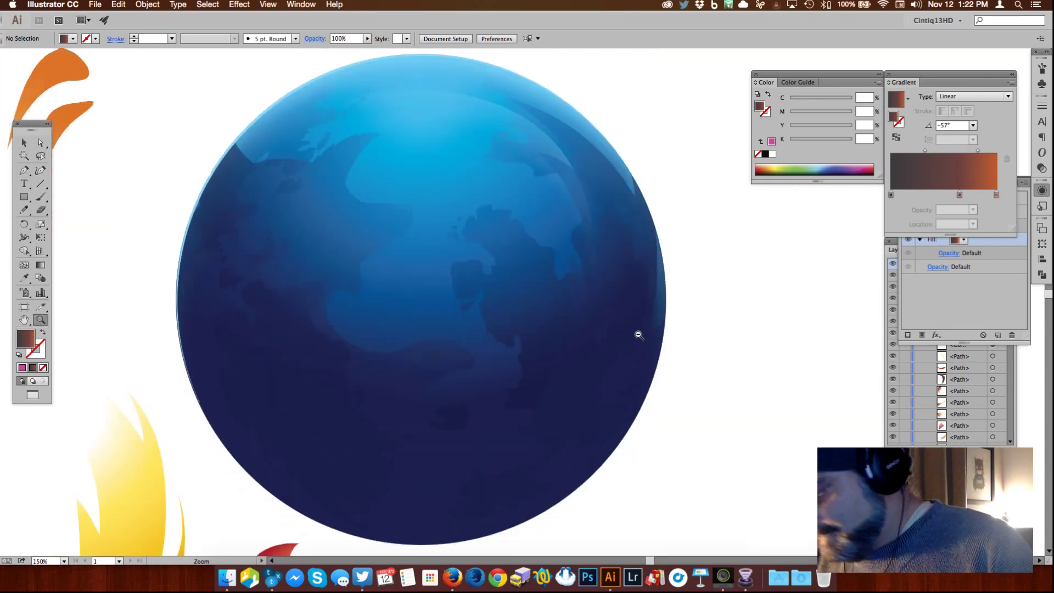
alt+click(635, 331)
scroll(610, 304, left, 4)
scroll(609, 303, up, 1)
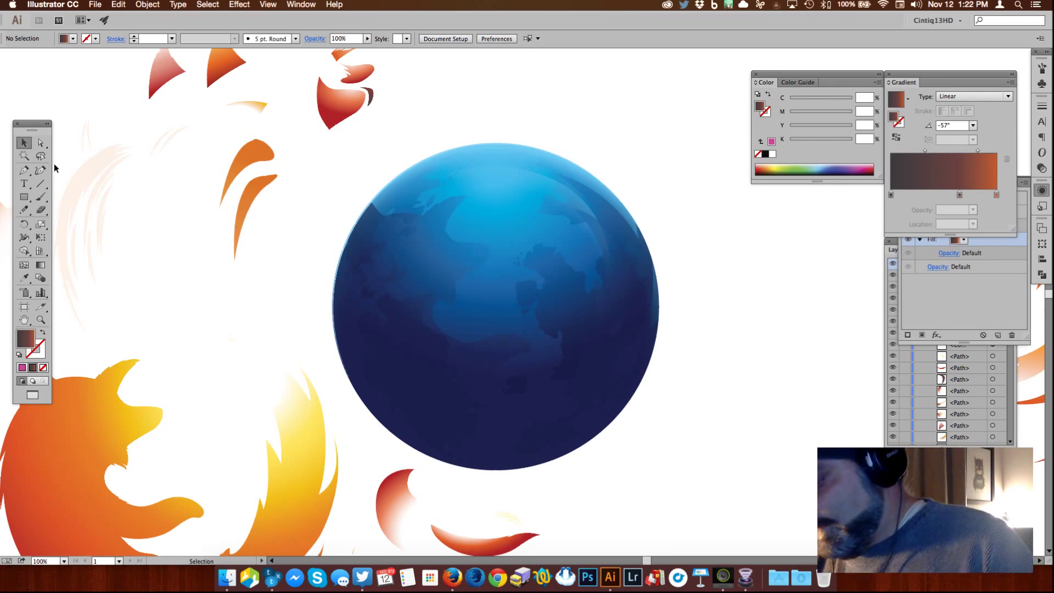
Step: Select all the globe's pieces and move them up and to the right, away from the separated fox pieces
drag(666, 226, 536, 328)
drag(614, 362, 697, 316)
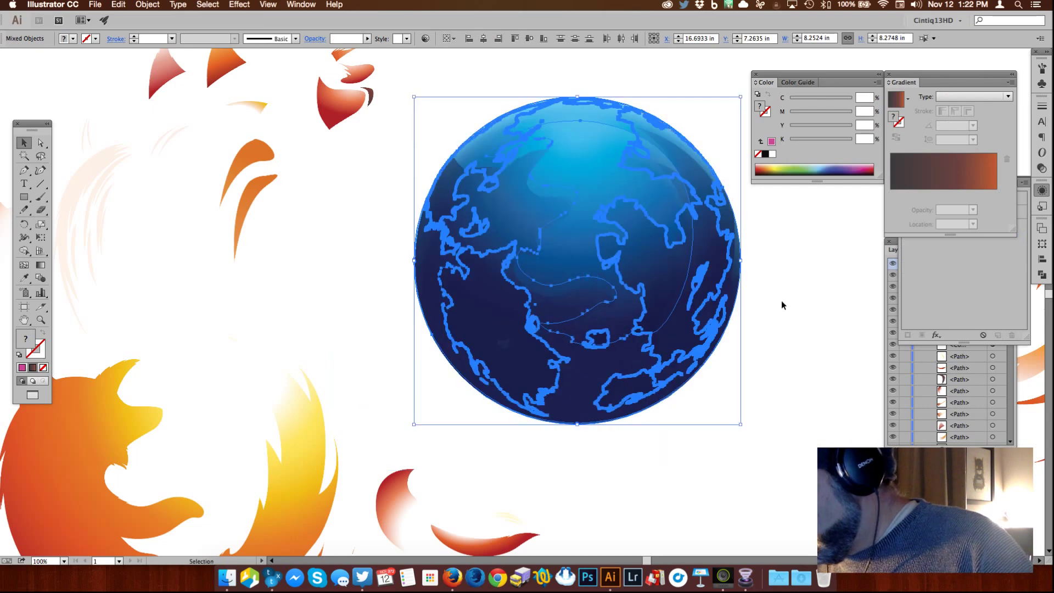
click(782, 302)
Step: Ungroup the globe artwork and release the clipping mask that trims its inner shapes to the circle
scroll(758, 293, right, 3)
scroll(758, 294, up, 2)
click(524, 247)
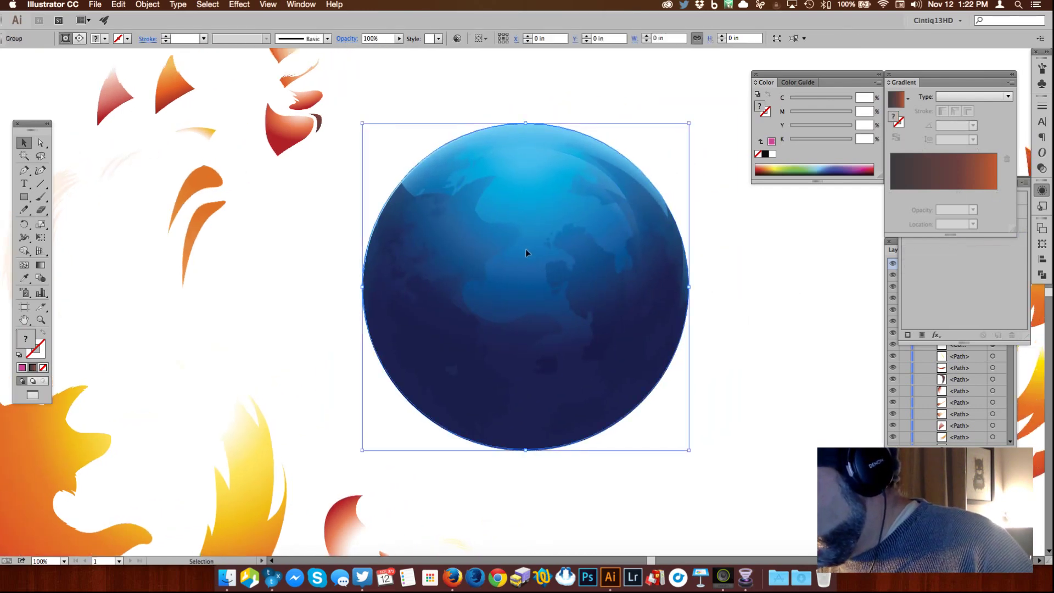
right_click(509, 248)
click(602, 312)
click(748, 245)
click(501, 250)
right_click(508, 247)
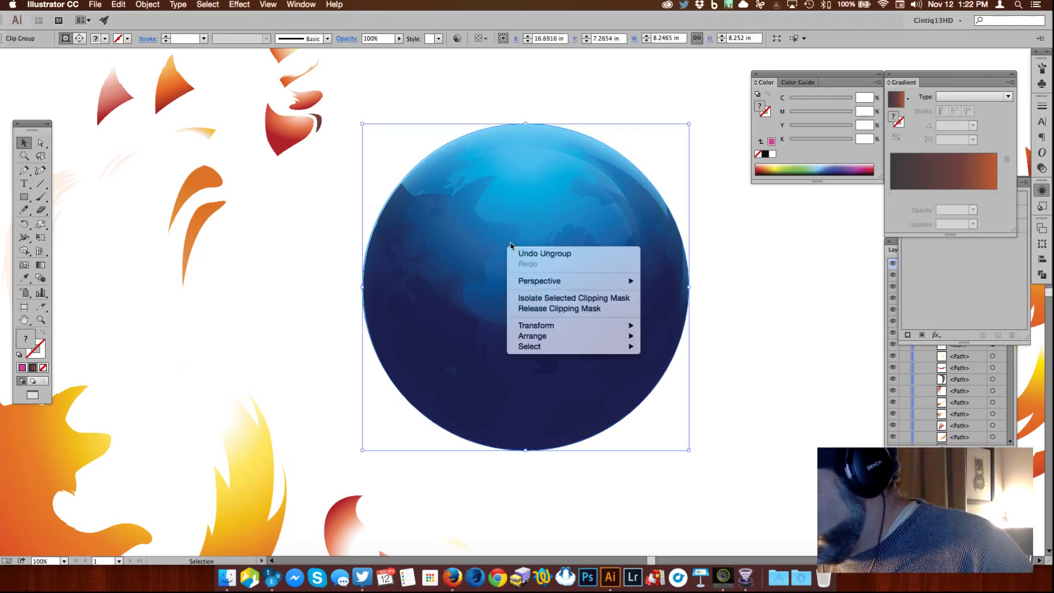
click(608, 311)
click(757, 275)
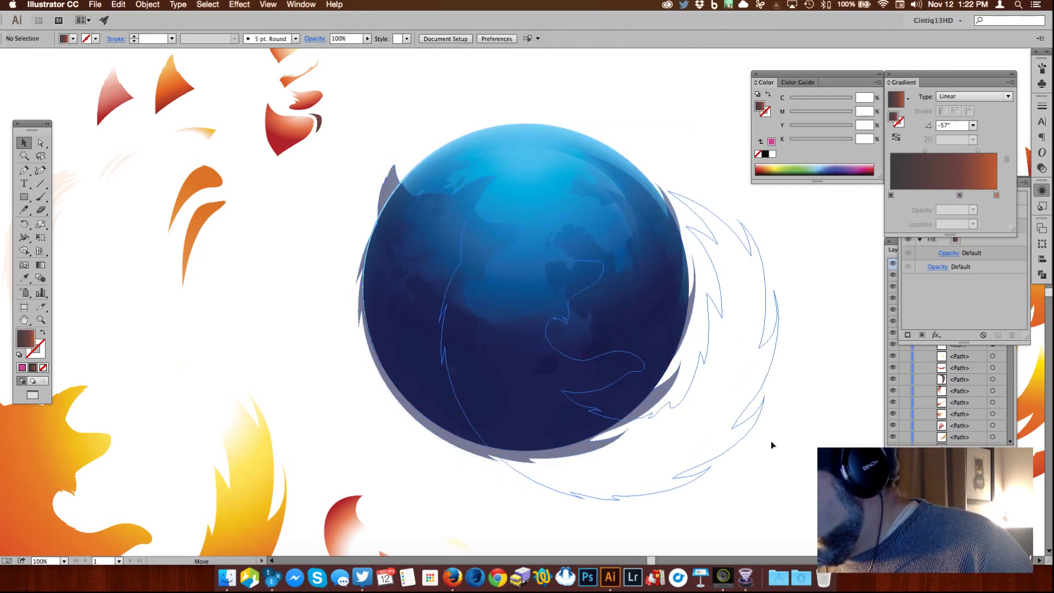
Step: Move the translucent blue fox silhouette off the globe to the empty area below and to the right of it
click(755, 443)
drag(755, 443, 641, 221)
drag(694, 309, 694, 309)
scroll(694, 309, up, 10)
drag(742, 492, 569, 263)
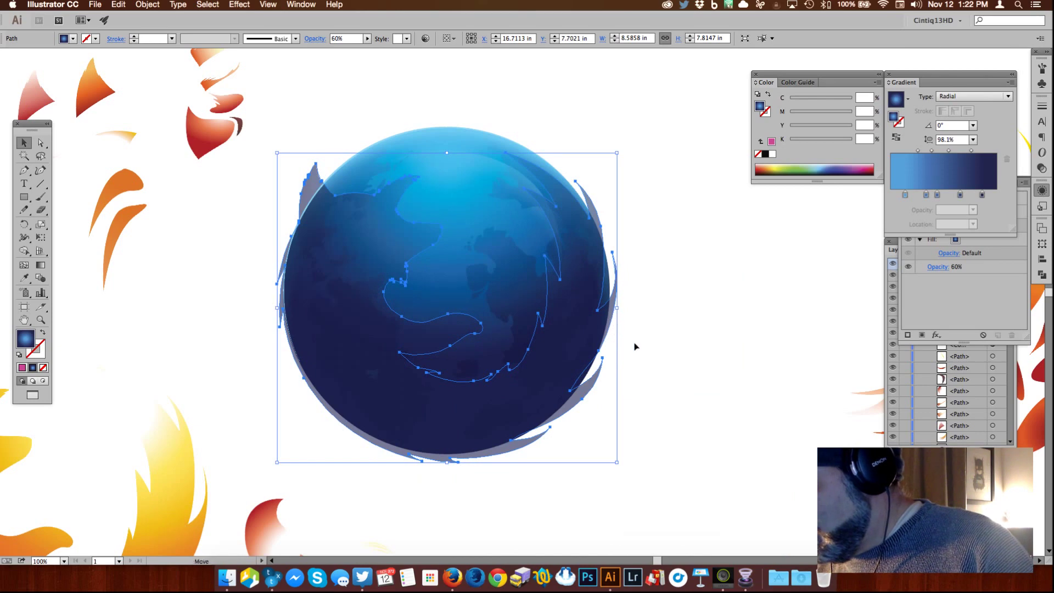
drag(604, 341, 783, 462)
scroll(655, 196, down, 10)
drag(655, 195, 725, 349)
click(806, 407)
Step: Compare the orange fox shape with the translucent blue silhouette and open the transparency settings
drag(231, 348, 635, 324)
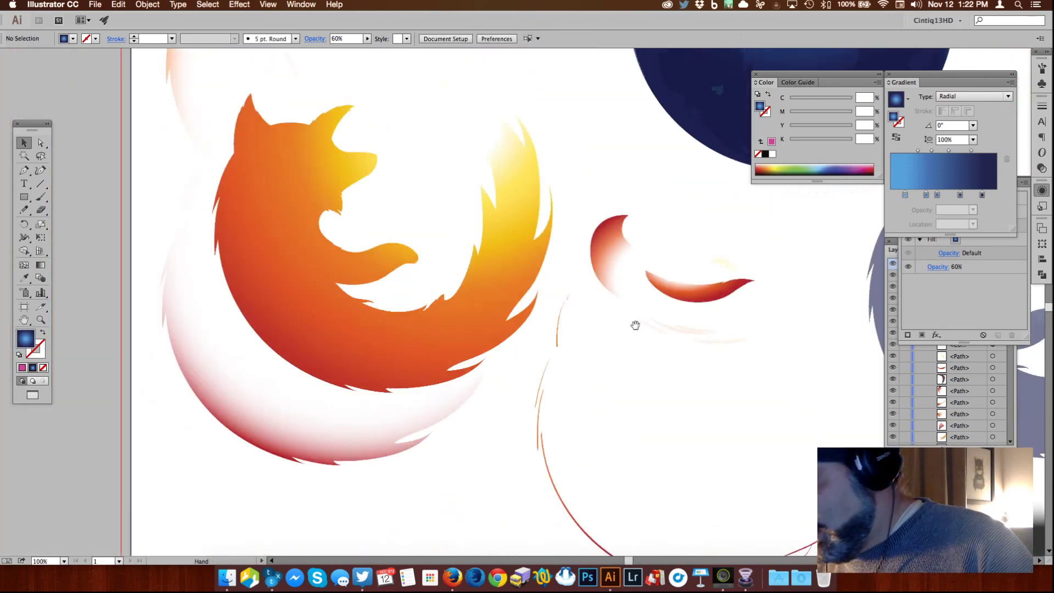
click(482, 302)
click(536, 228)
drag(630, 226, 551, 287)
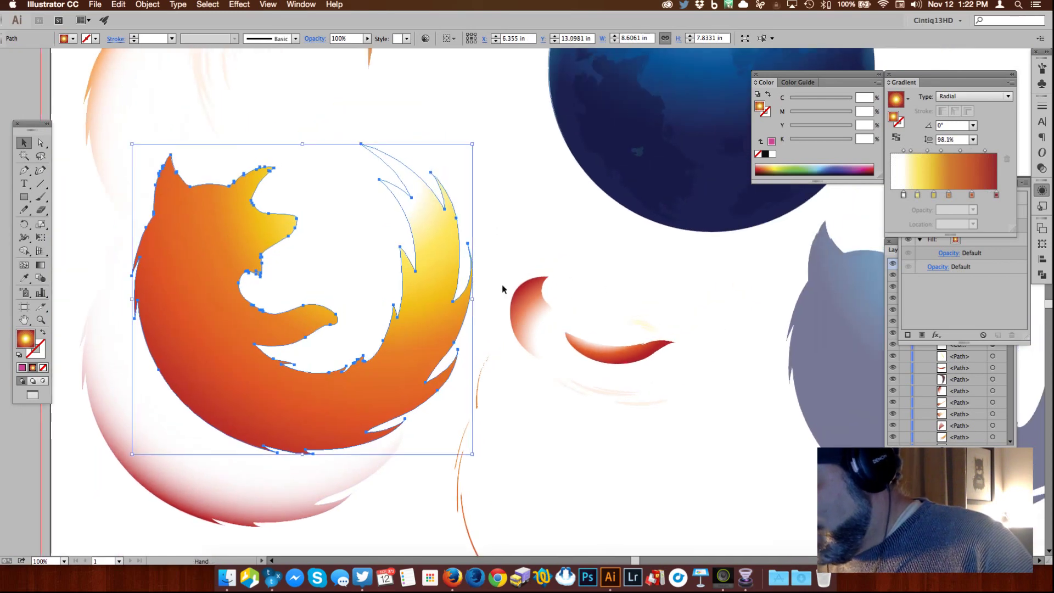
scroll(784, 353, right, 10)
drag(874, 348, 736, 393)
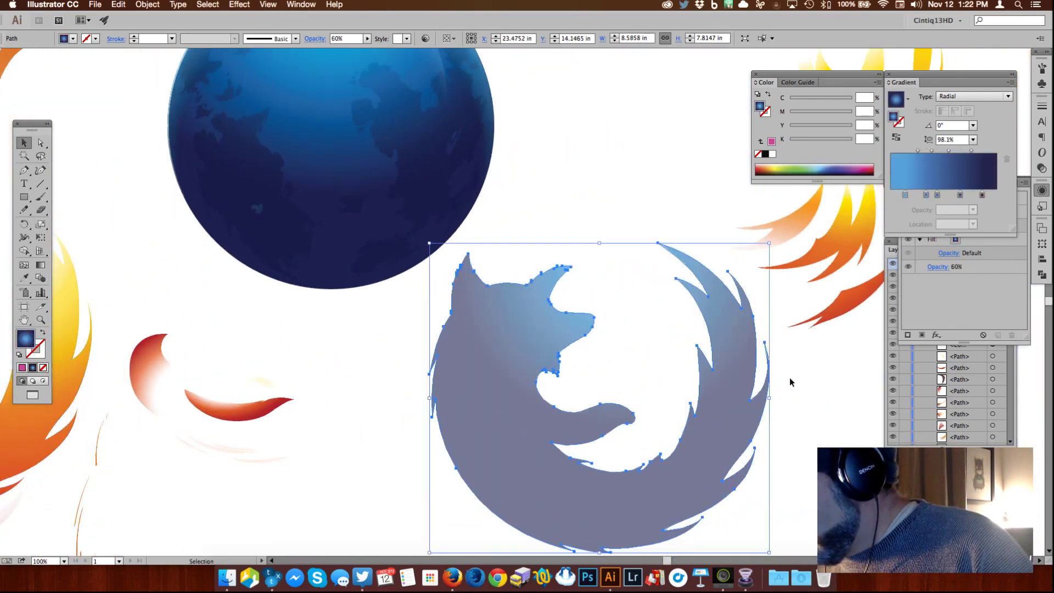
click(790, 377)
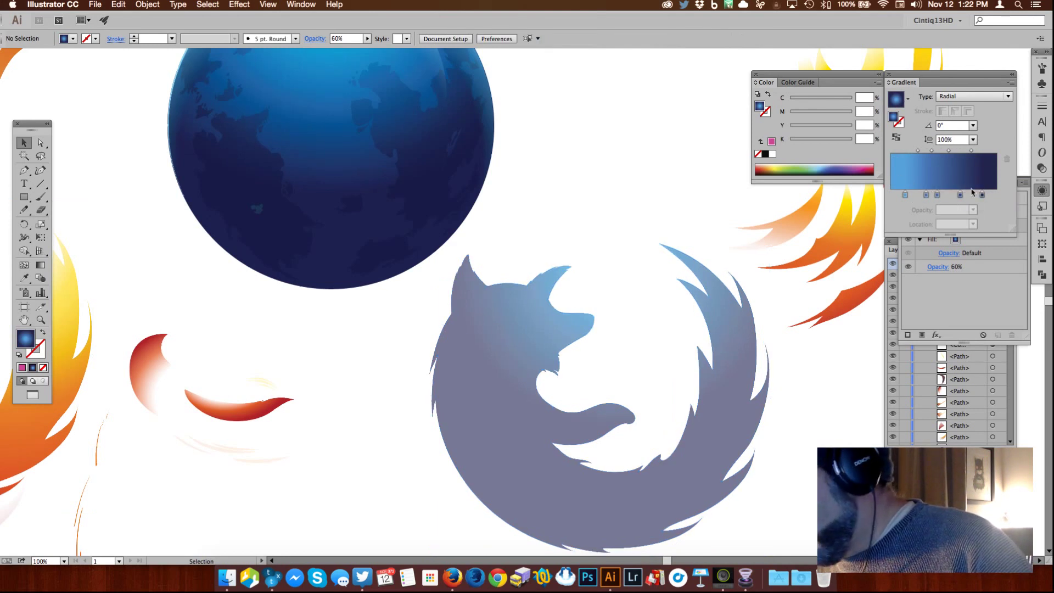
click(1041, 168)
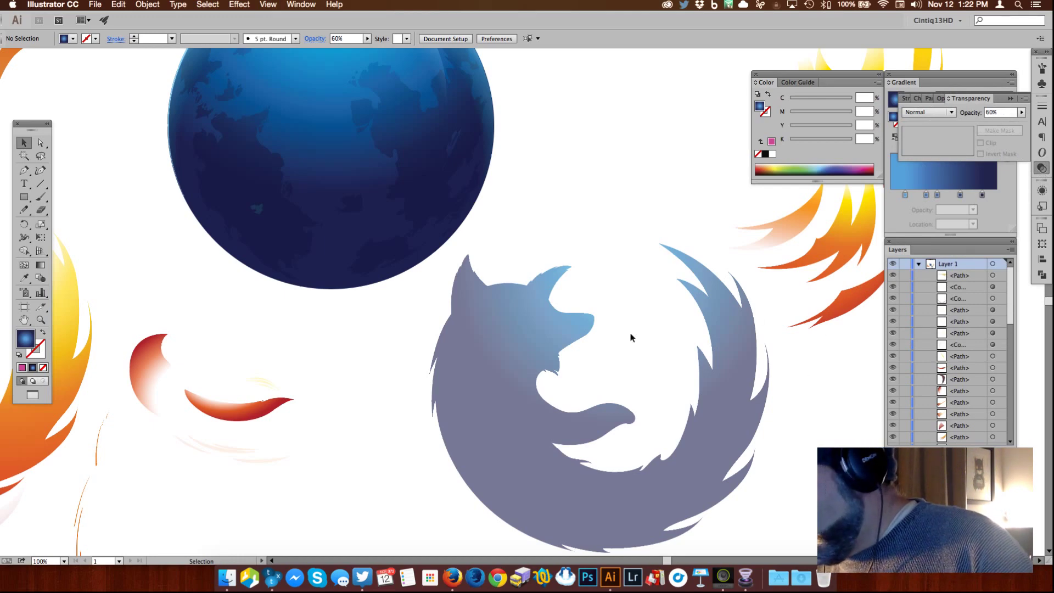
Step: Move the circle with the pale blue rim glow off the globe to the space beside it
drag(556, 137, 601, 267)
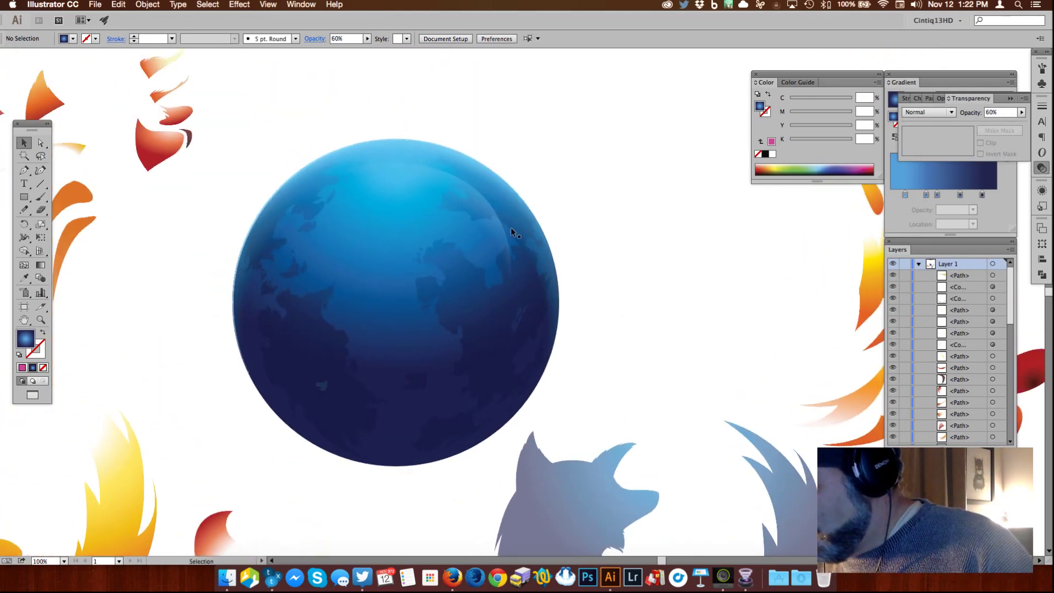
click(497, 235)
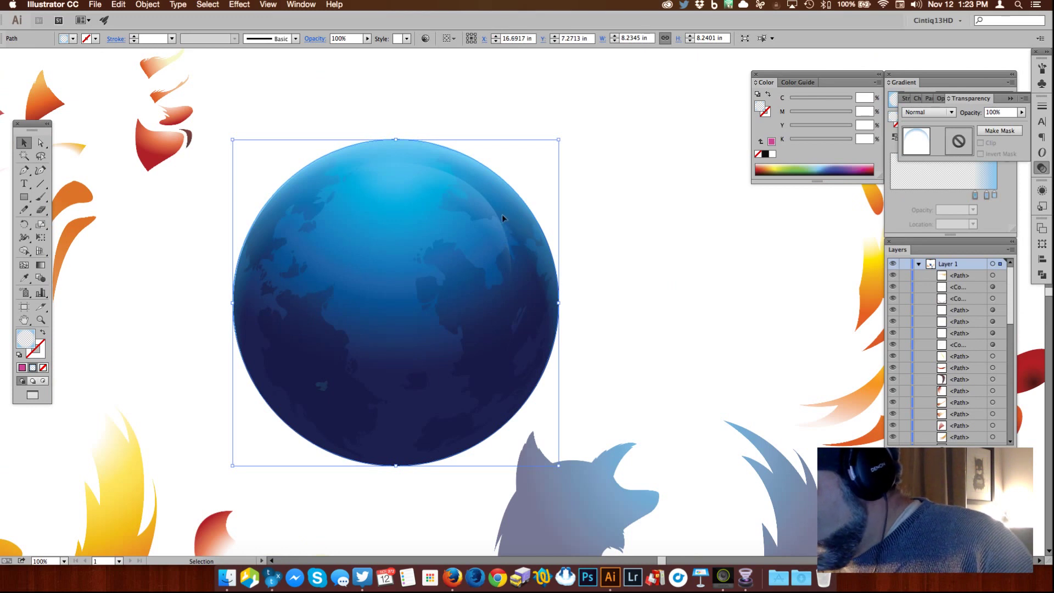
right_click(486, 223)
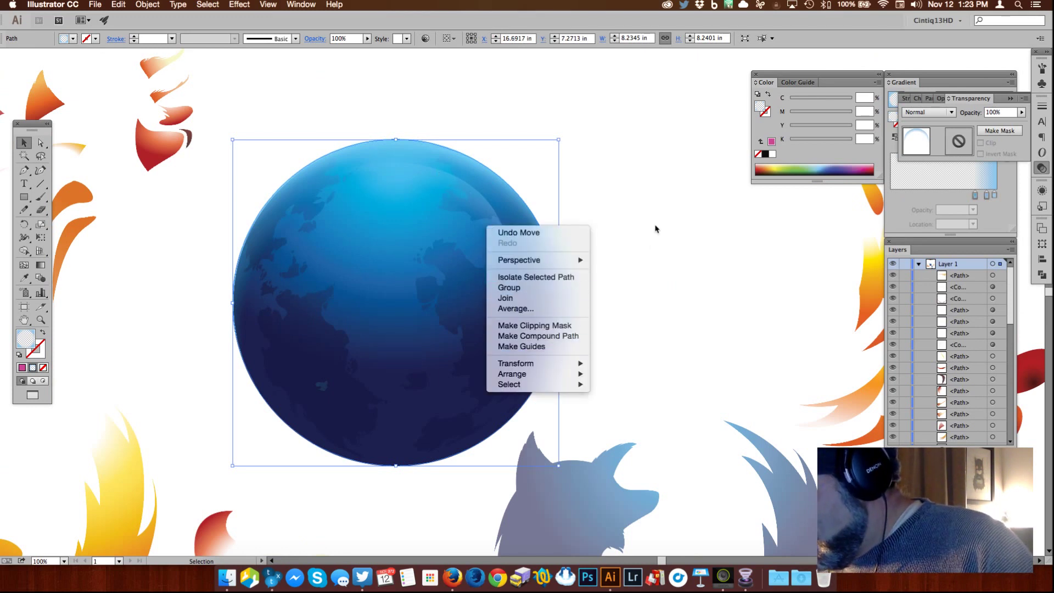
click(553, 176)
drag(497, 219, 643, 202)
drag(719, 327, 732, 248)
drag(675, 78, 720, 339)
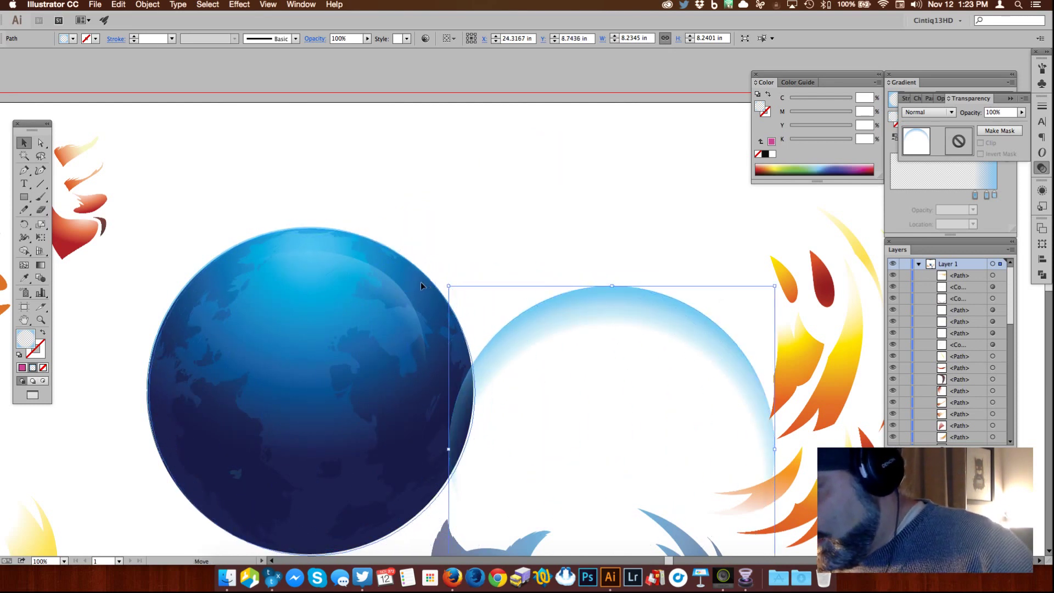
Step: Return the pale blue rim glow to the globe's edge and move it off again to the area beside the globe
drag(419, 281, 419, 281)
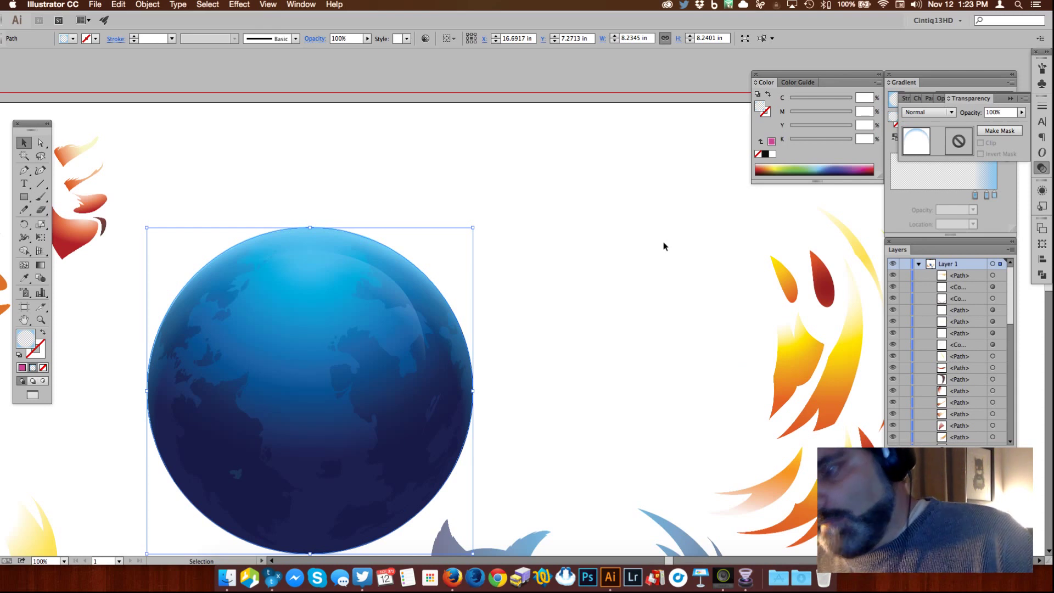
drag(454, 290, 409, 278)
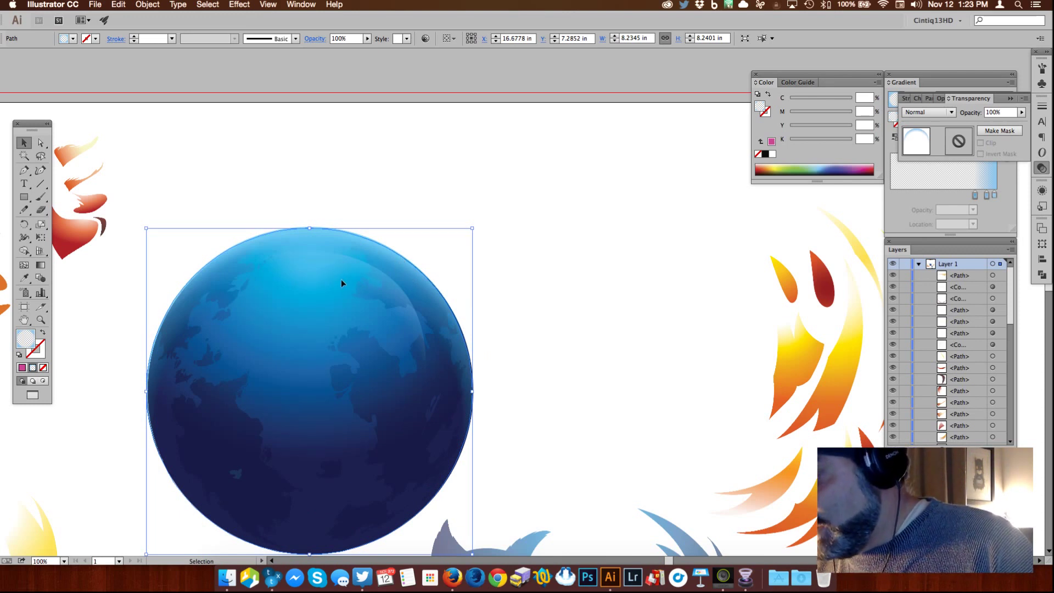
drag(347, 288, 686, 219)
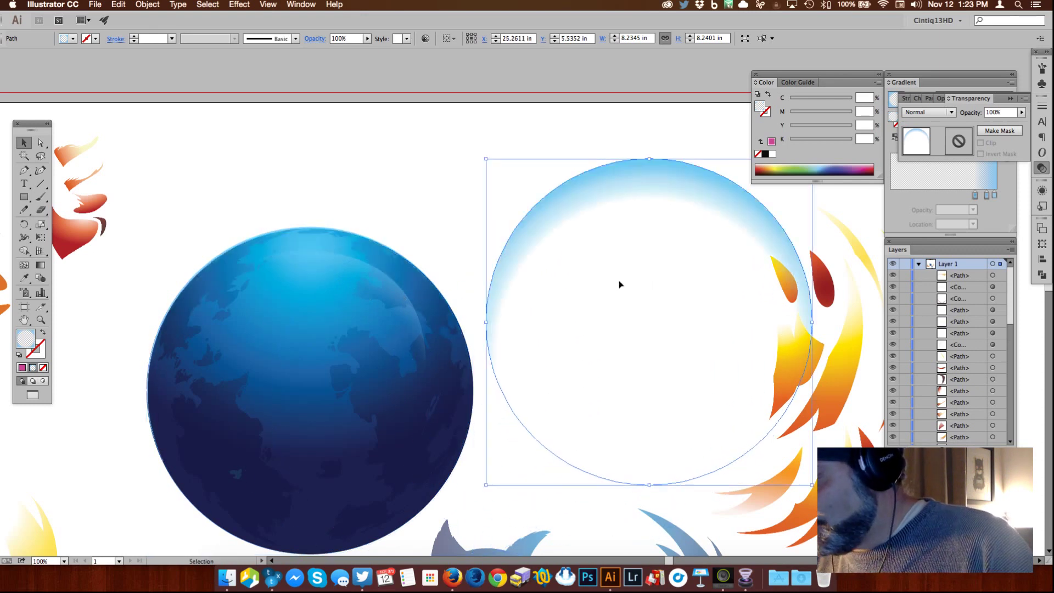
Step: Move the faint 40% opacity highlight off the upper part of the globe and undo the move
click(354, 273)
drag(387, 370, 449, 241)
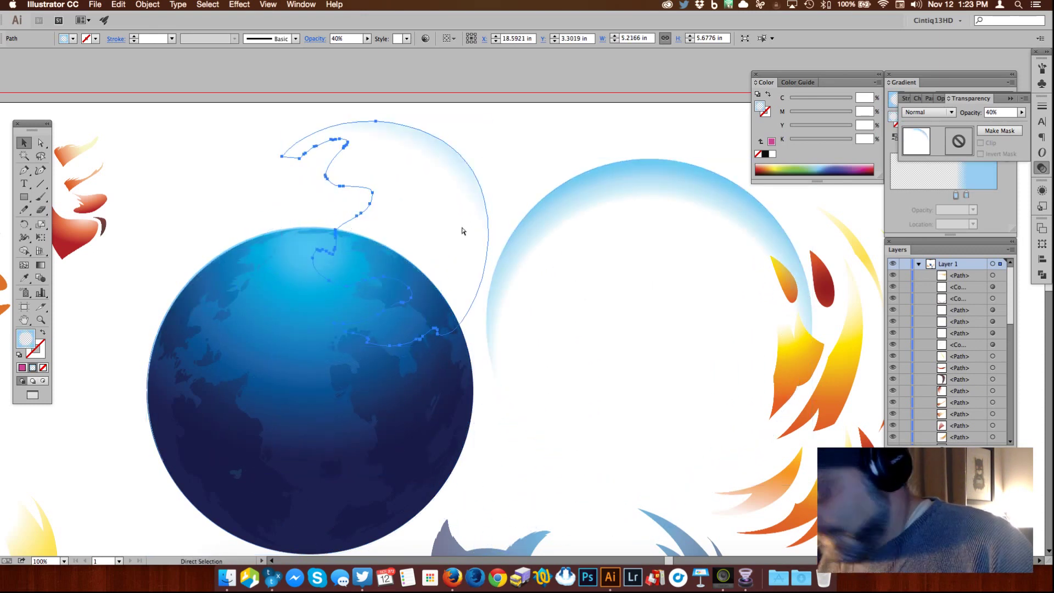
key(super+z)
click(400, 147)
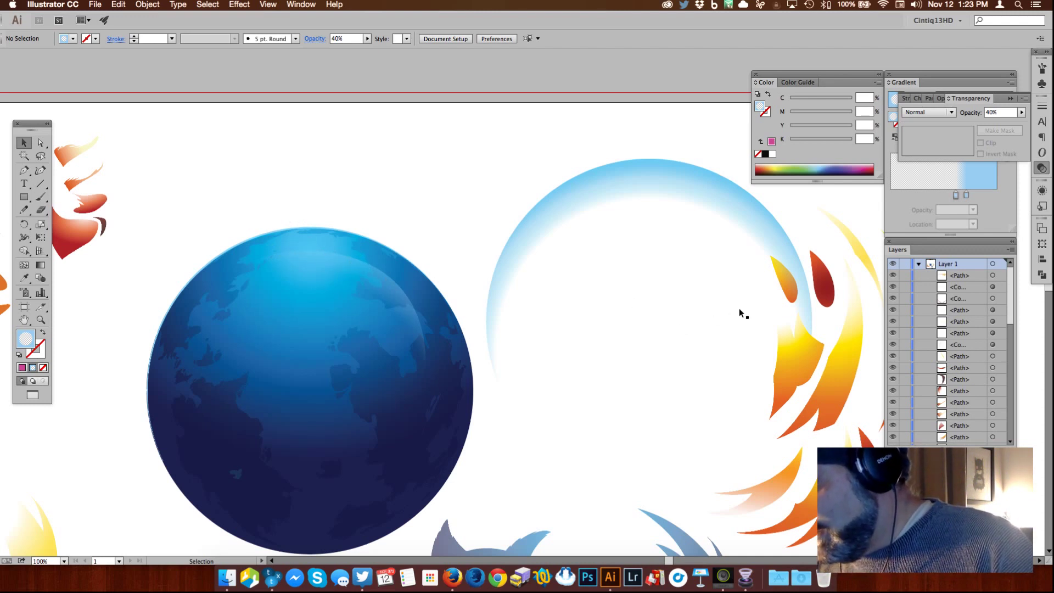
Step: Show the hidden dark grey fox silhouette stored below the logo paths in Layer 1
click(39, 319)
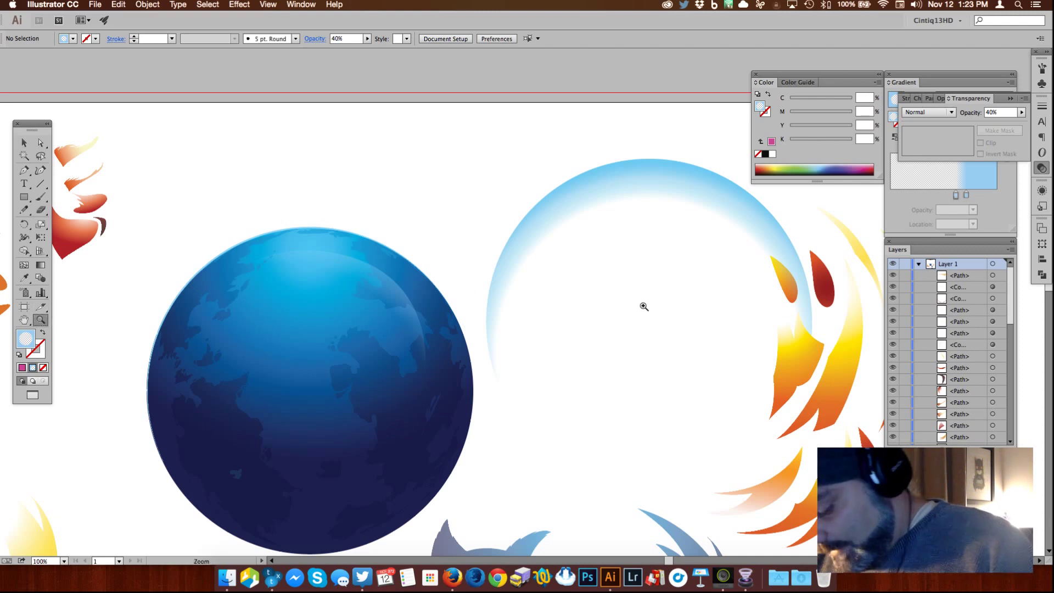
alt+click(641, 314)
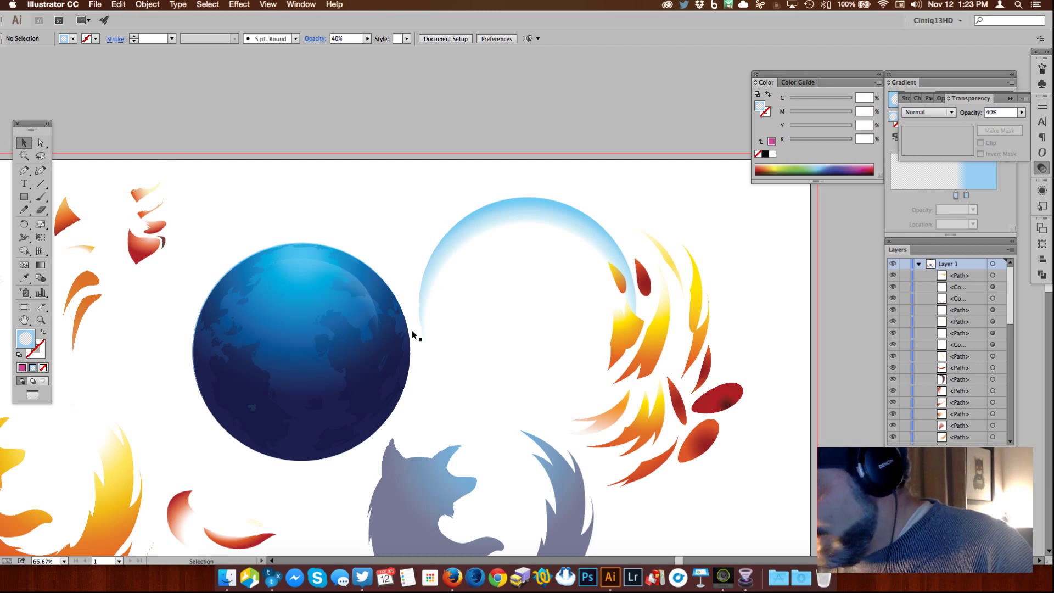
scroll(550, 286, right, 5)
scroll(551, 287, down, 3)
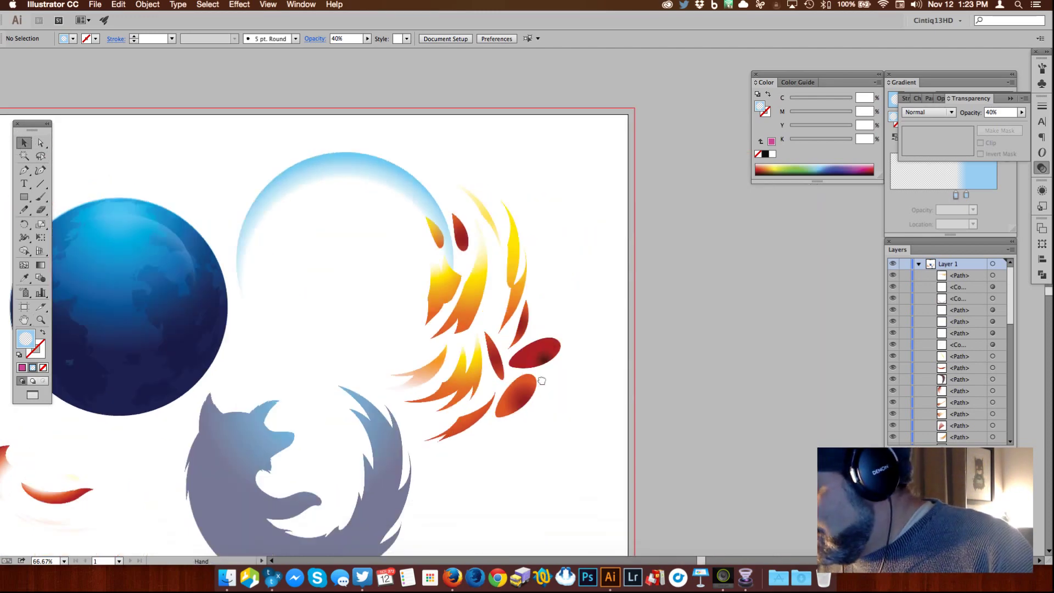
scroll(703, 393, left, 5)
scroll(651, 353, left, 4)
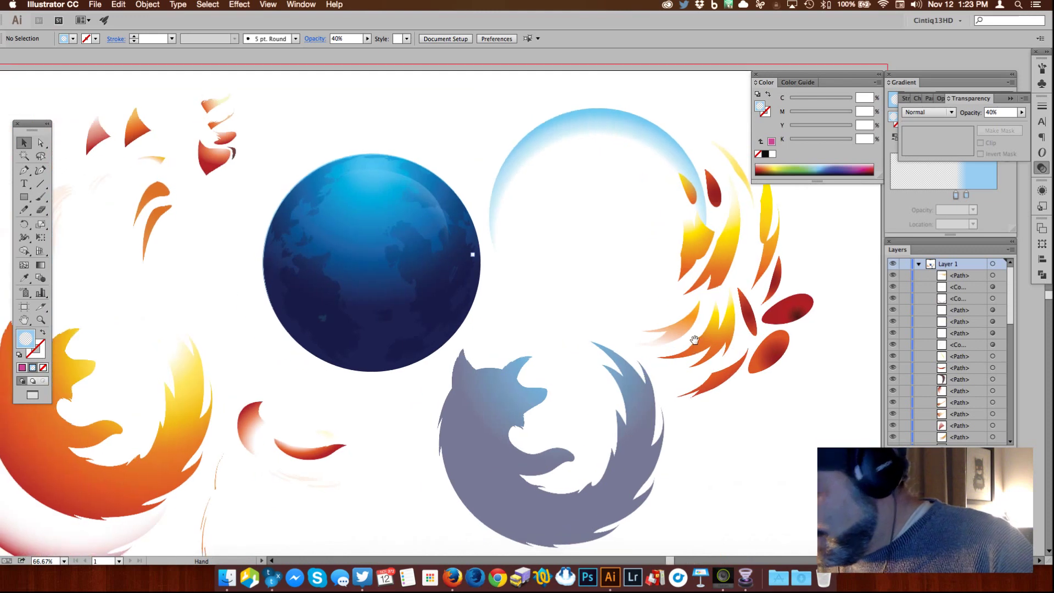
drag(1003, 308, 1005, 423)
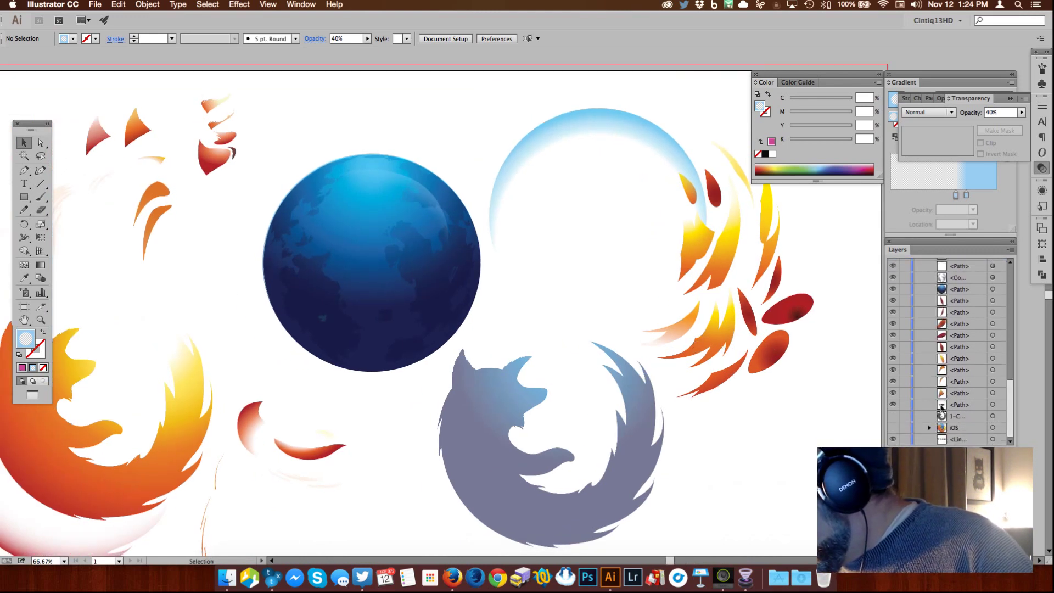
click(893, 417)
Step: Select the grey fox silhouette behind the globe and bring it to the front
drag(354, 518, 385, 291)
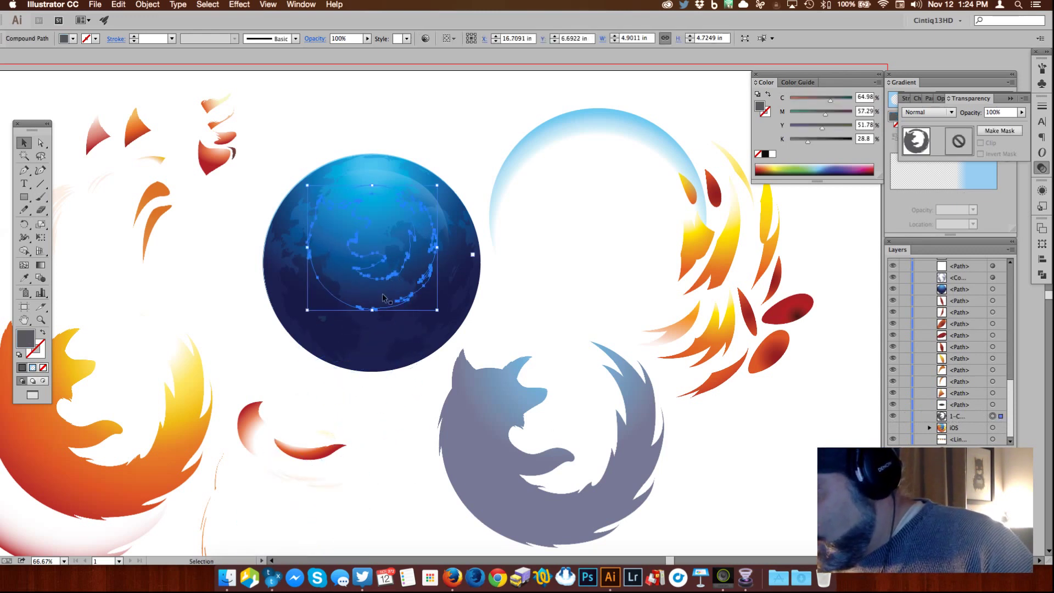
right_click(412, 262)
mouse_move(527, 353)
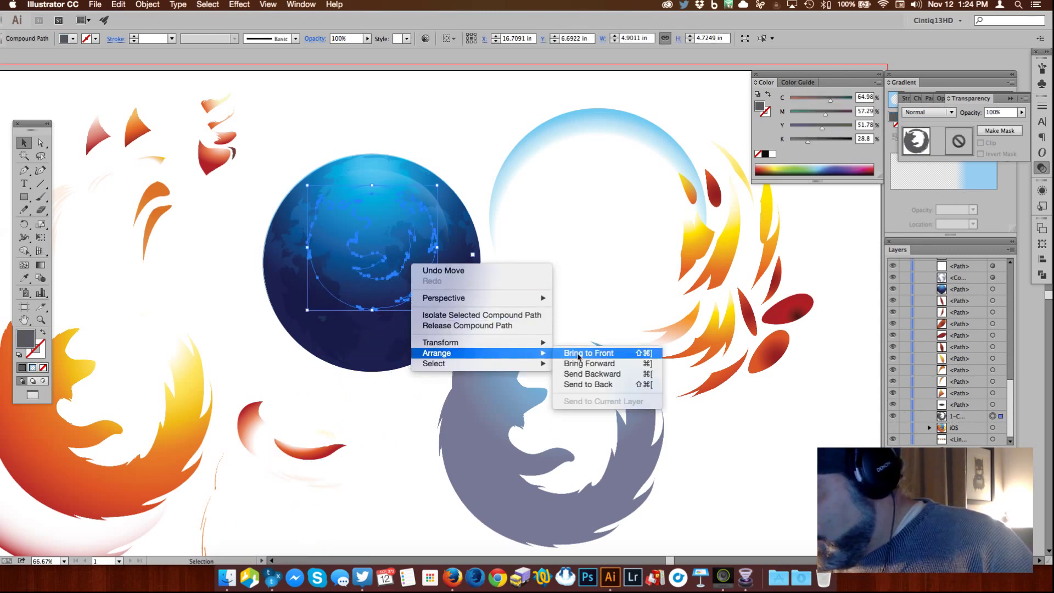
click(624, 353)
Step: Enlarge the grey fox silhouette to about 8.33 by 8.03 in and place it above the artboard's upper edge
shift+click(527, 245)
drag(529, 245, 528, 246)
drag(488, 217, 555, 276)
key(ctrl+z)
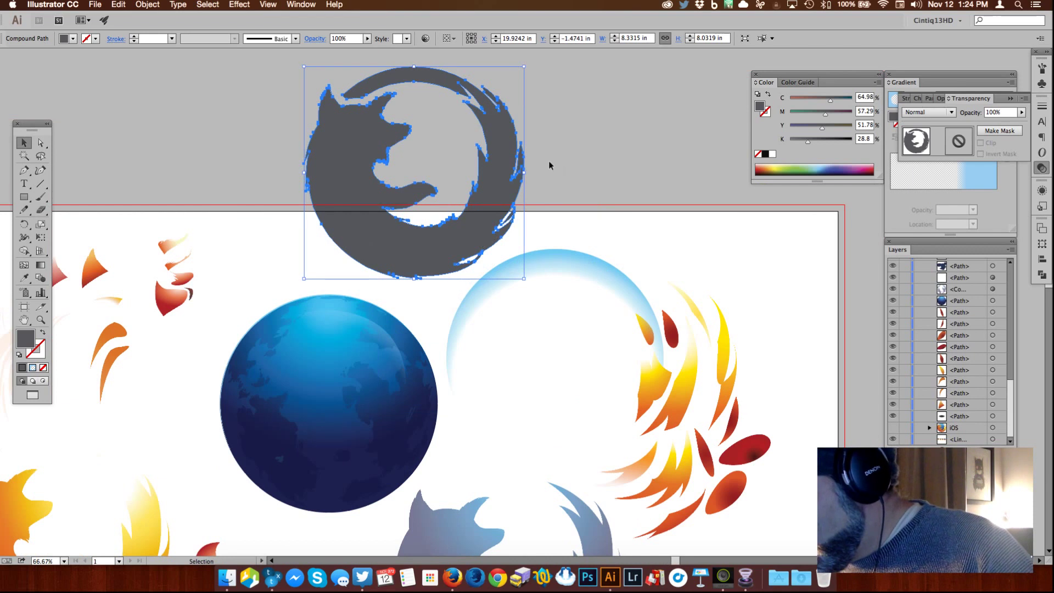
click(556, 165)
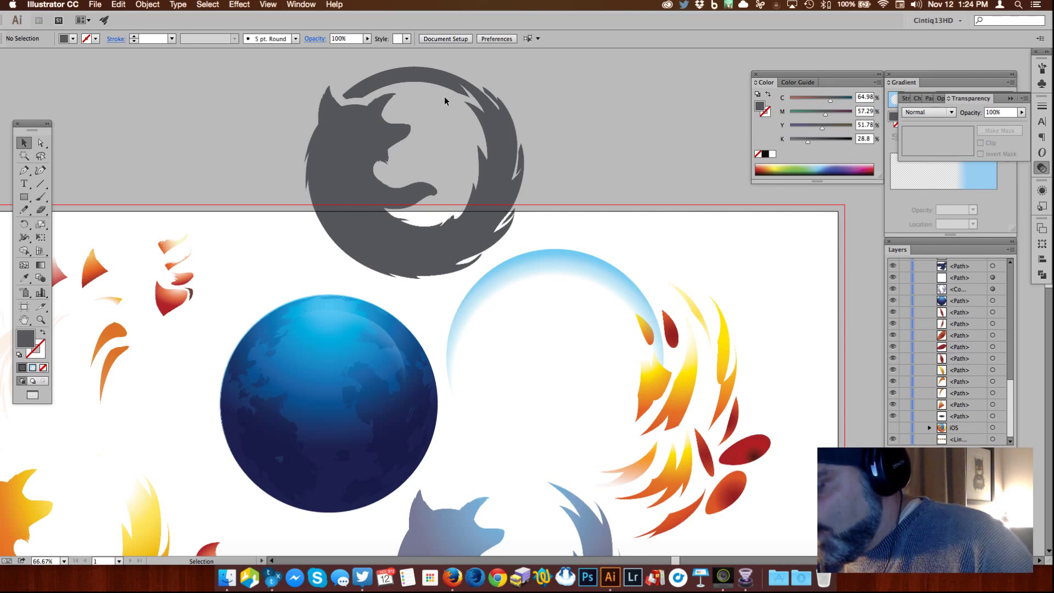
Step: Move the enlarged grey fox silhouette from above the artboard onto the globe
click(496, 129)
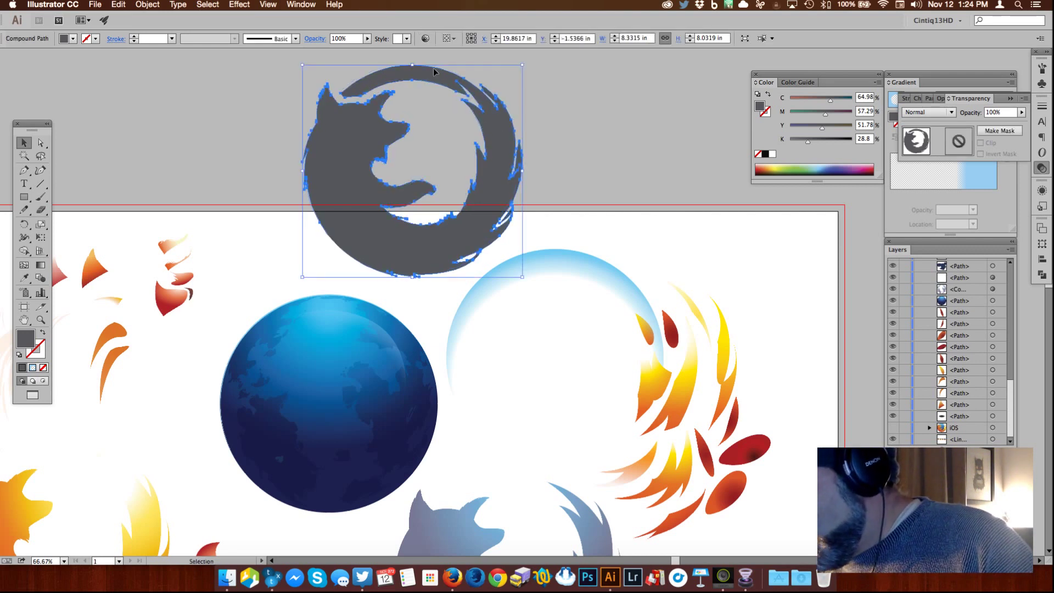
drag(501, 135, 418, 377)
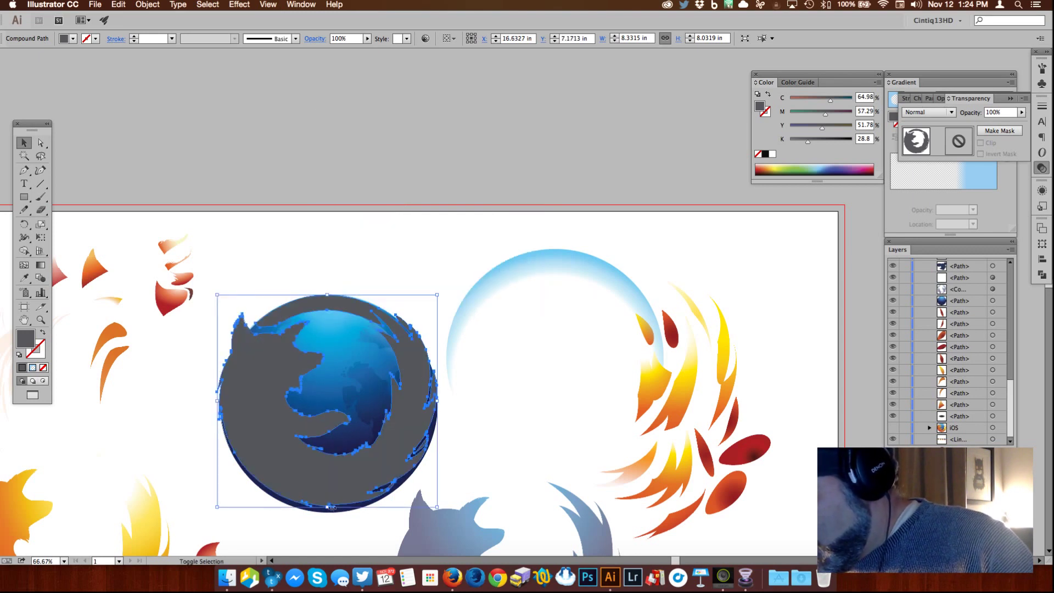
Step: Enlarge the grey fox silhouette over the globe to about 8.57 by 8.26 in
drag(327, 508, 328, 512)
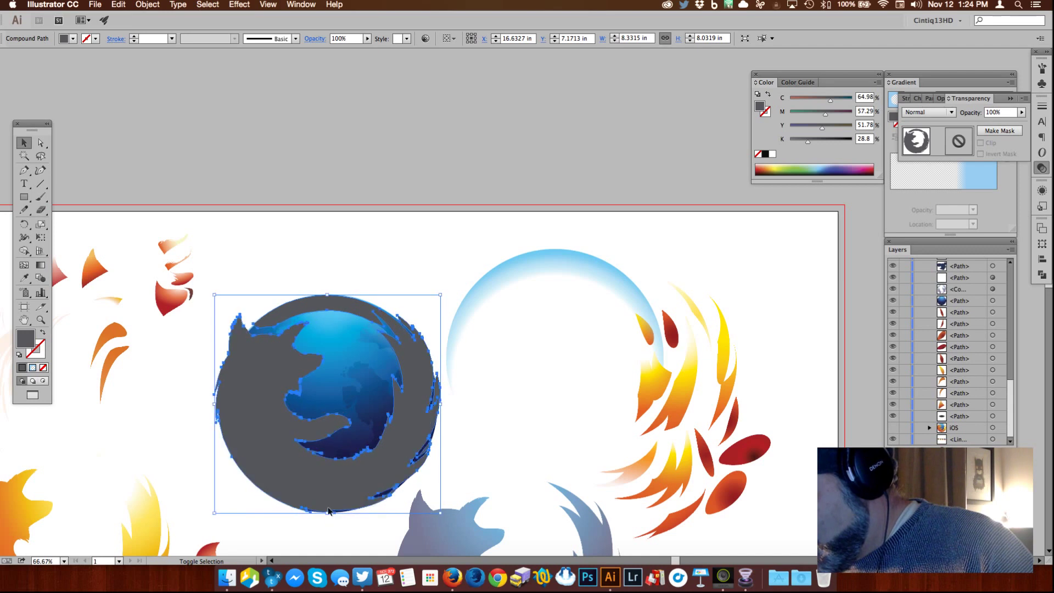
click(421, 141)
mouse_move(416, 381)
mouse_down()
mouse_move(430, 353)
mouse_move(404, 379)
mouse_move(415, 374)
mouse_up()
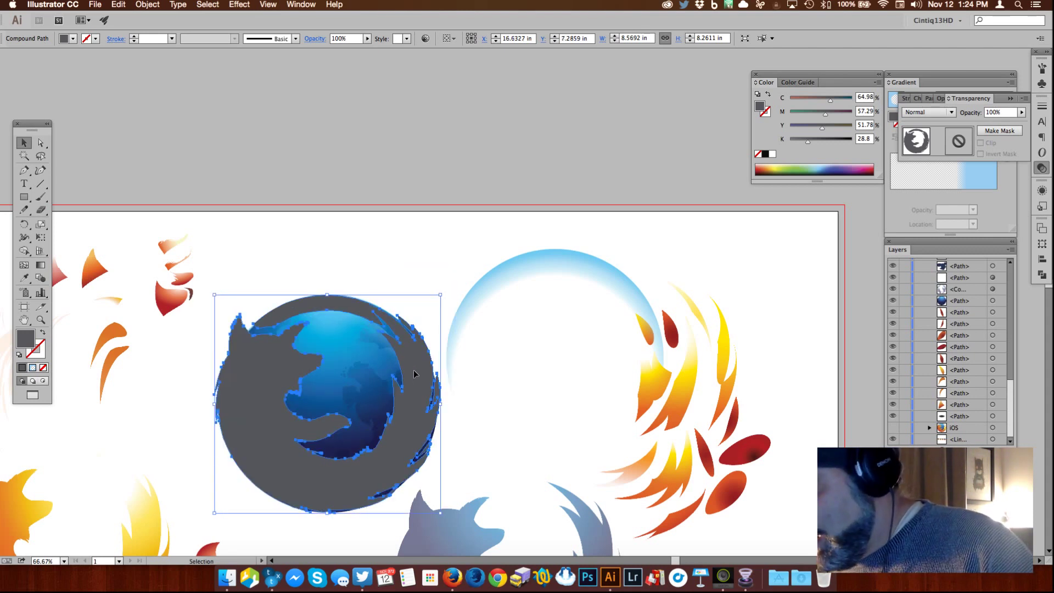
key(cmd+z)
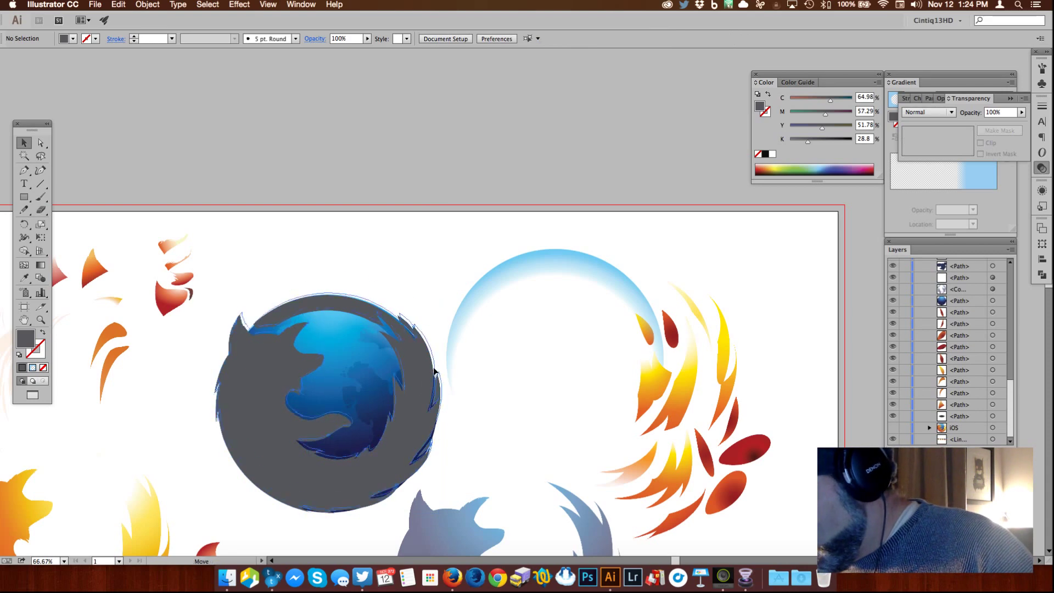
Step: Move the enlarged grey fox silhouette off the globe into the empty area above the artboard
drag(428, 379, 504, 190)
scroll(524, 177, up, 4)
drag(465, 324, 497, 167)
drag(562, 336, 614, 139)
drag(623, 323, 716, 281)
click(503, 217)
drag(521, 237, 471, 354)
Step: Try to redirect the gradient of the 40% opacity highlight shape on the globe, and undo it
scroll(538, 187, up, 5)
click(565, 147)
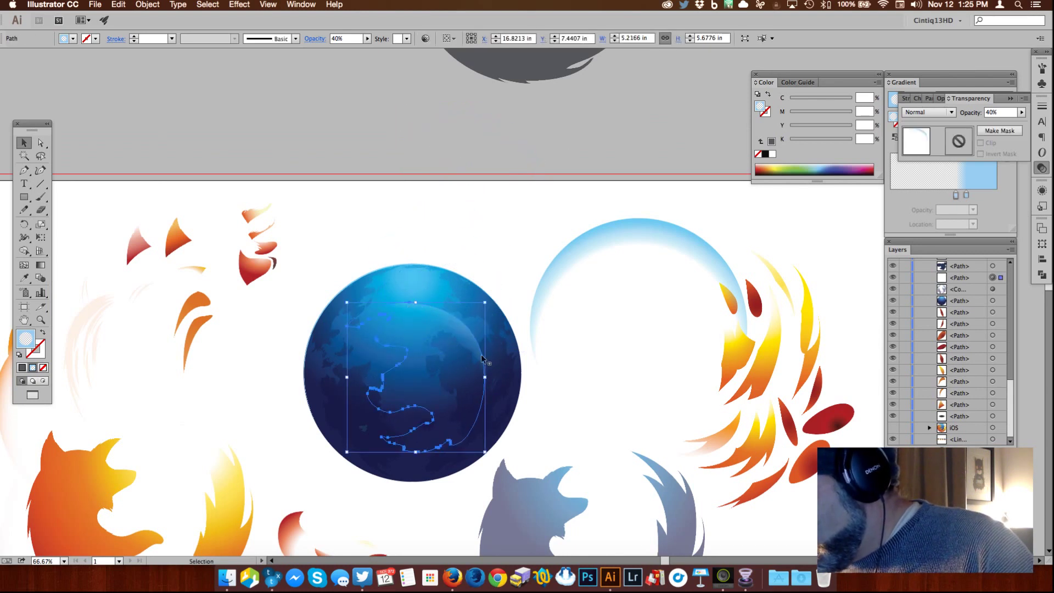
click(40, 265)
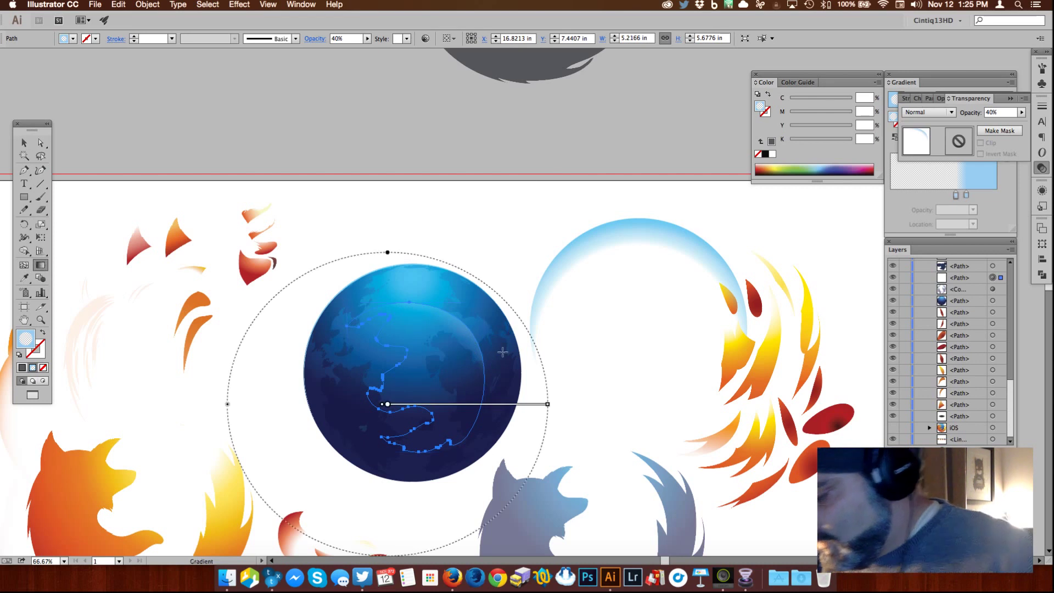
mouse_move(410, 407)
mouse_down()
mouse_move(429, 441)
mouse_move(397, 385)
mouse_move(384, 449)
mouse_up()
click(22, 143)
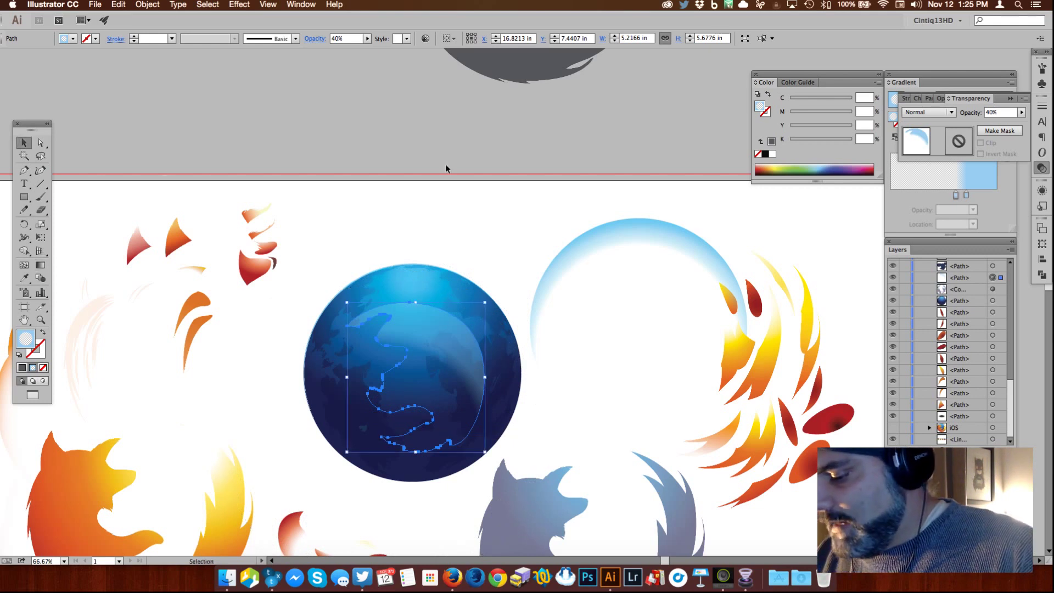
click(508, 241)
click(468, 329)
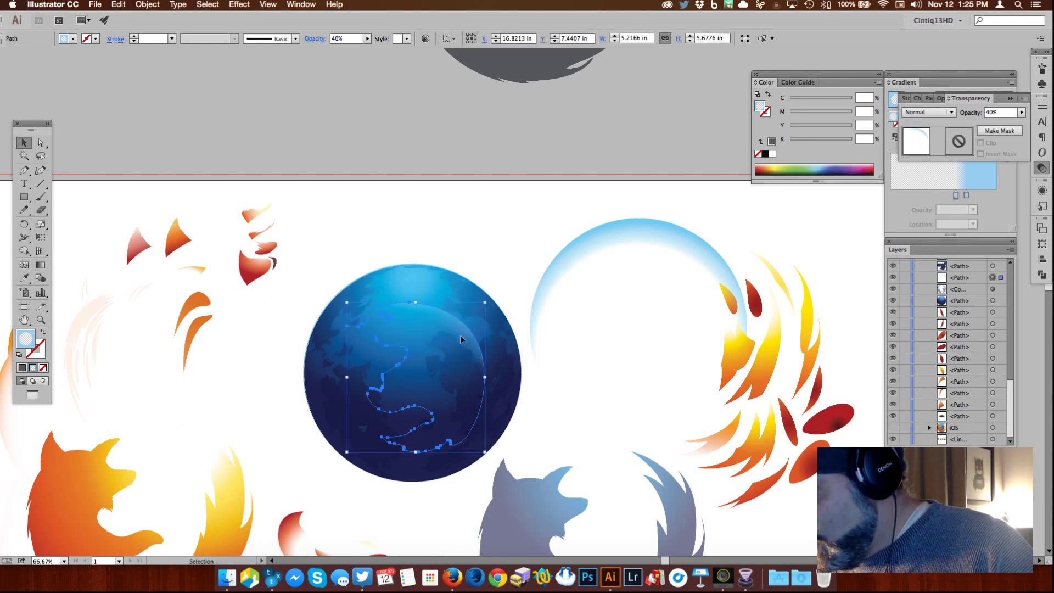
Step: Lift the highlight shape off the globe, and shift the globe and its continents together slightly up and to the left
drag(465, 348, 512, 144)
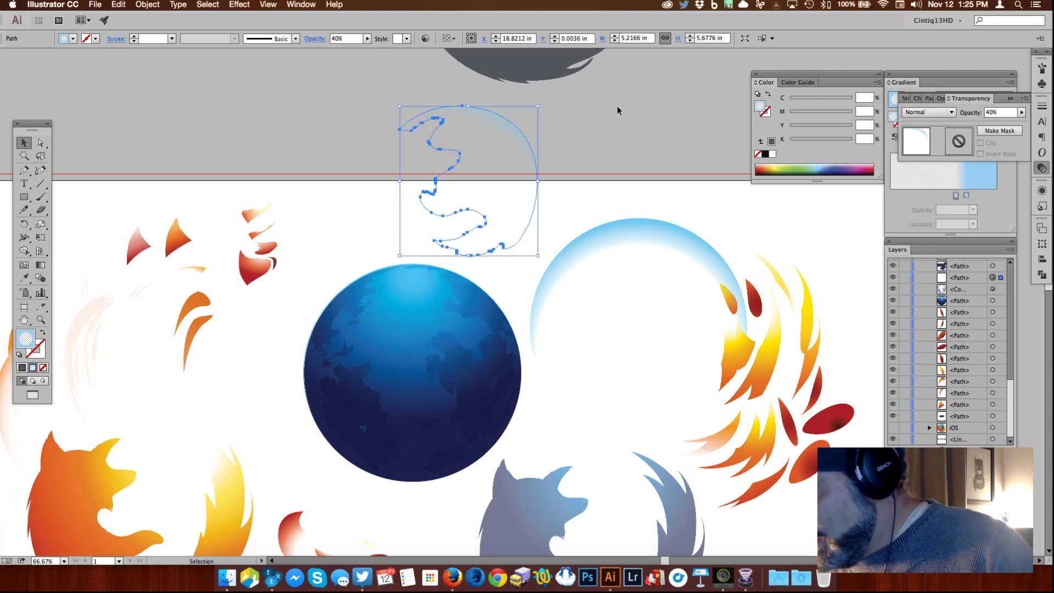
click(447, 386)
scroll(612, 324, down, 3)
scroll(612, 324, left, 3)
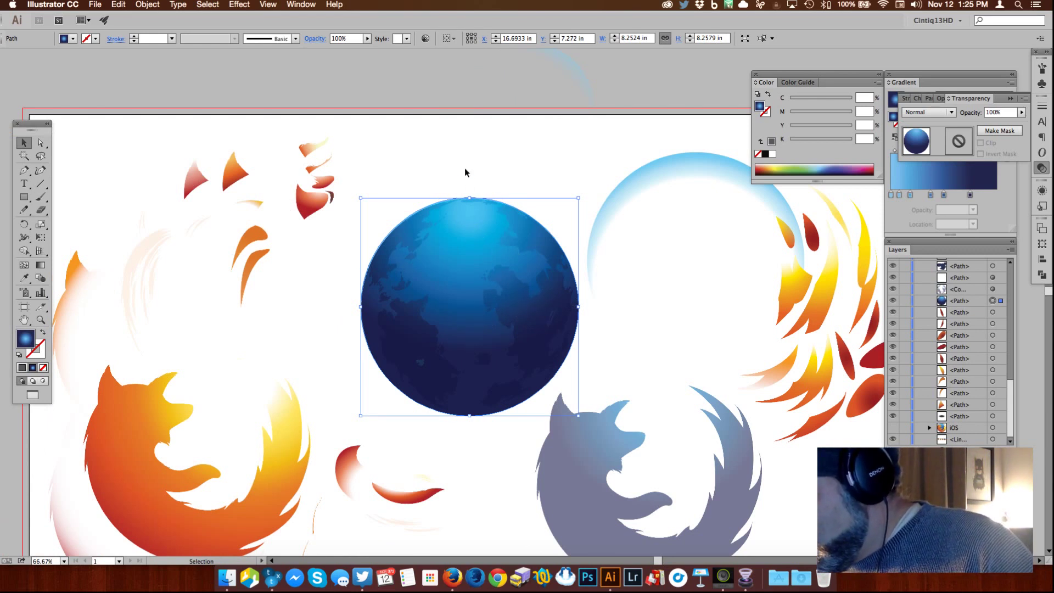
shift+click(498, 186)
drag(482, 198, 475, 183)
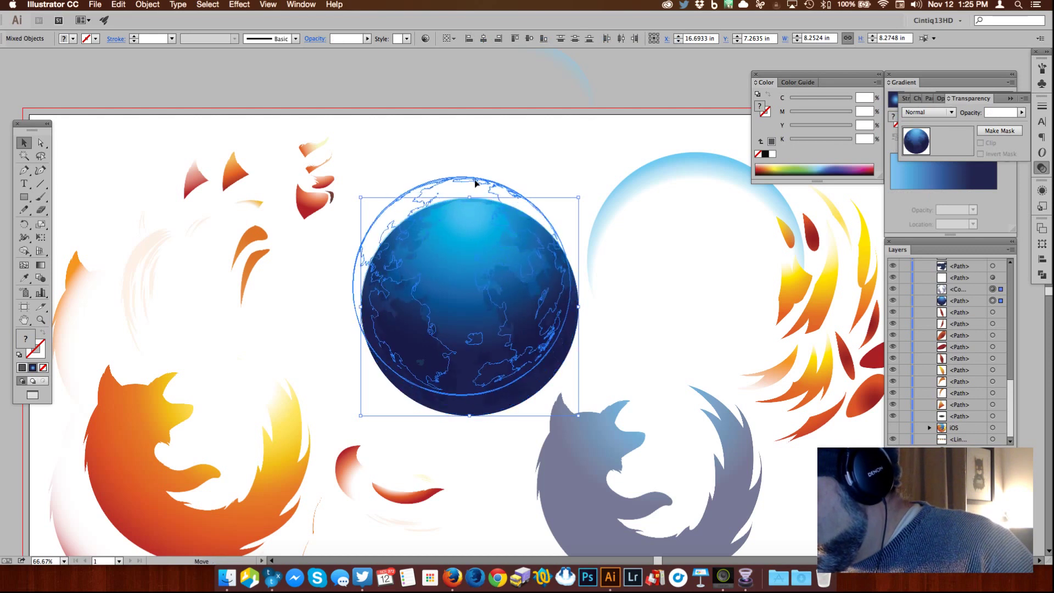
click(503, 138)
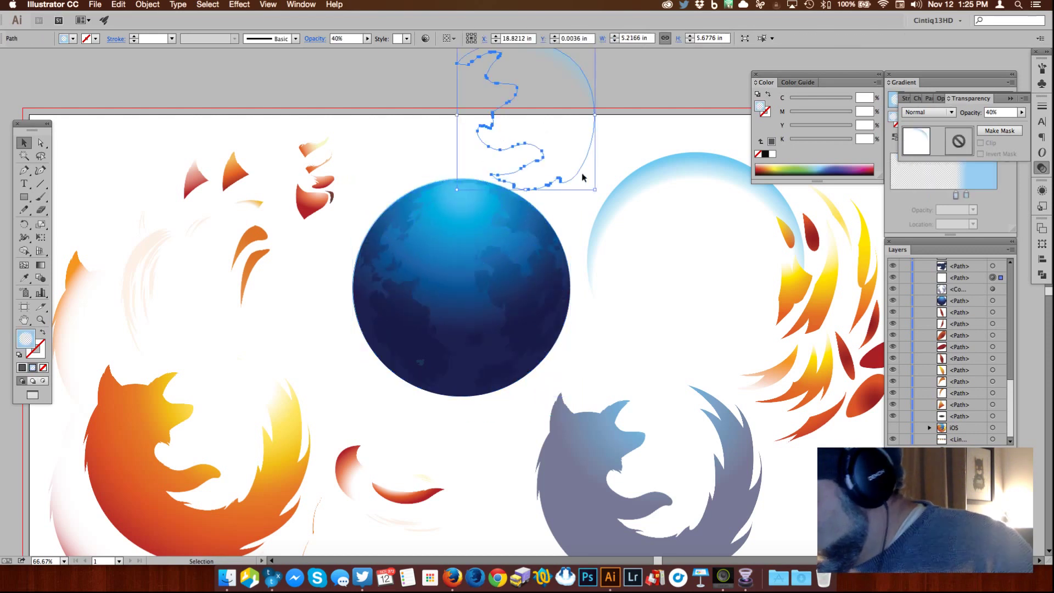
click(543, 211)
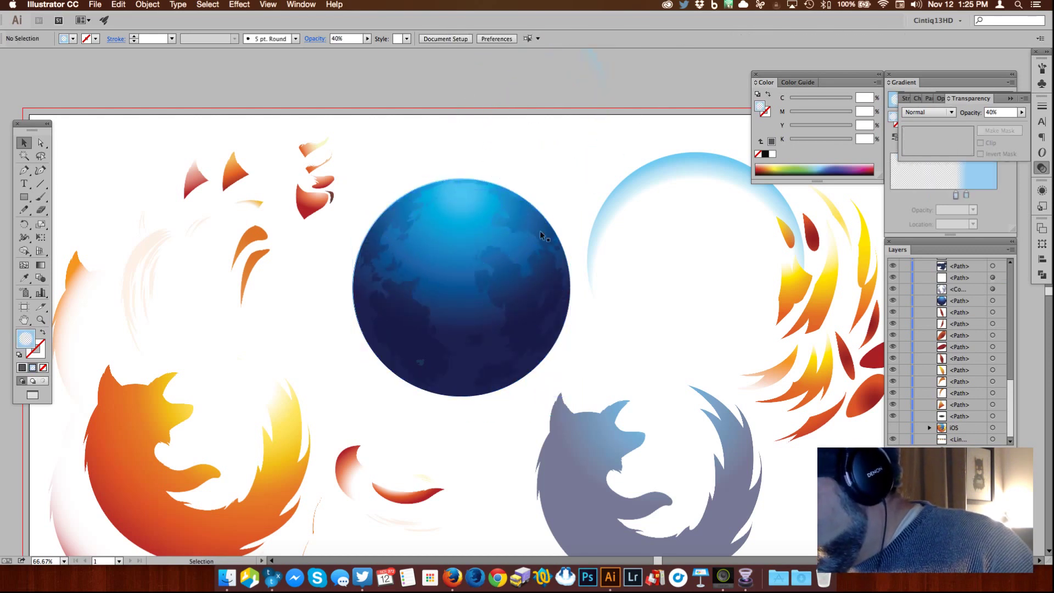
Step: Move the continents shape off the globe above the artboard, and shift the loose highlight beside the grey silhouette's lower edge
click(528, 284)
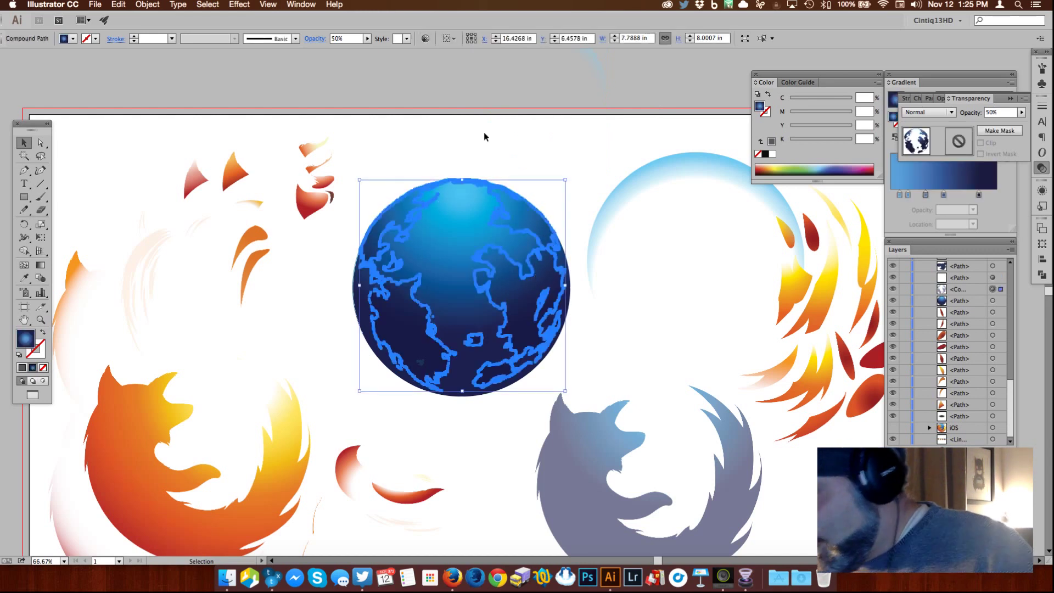
click(483, 134)
drag(519, 275, 519, 171)
drag(612, 182, 594, 365)
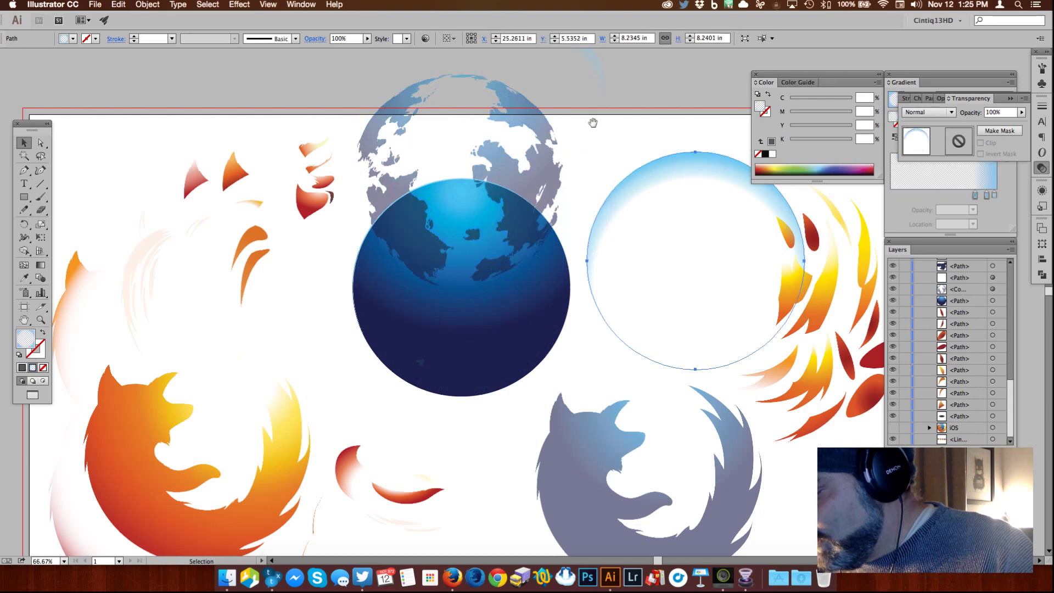
scroll(569, 327, up, 8)
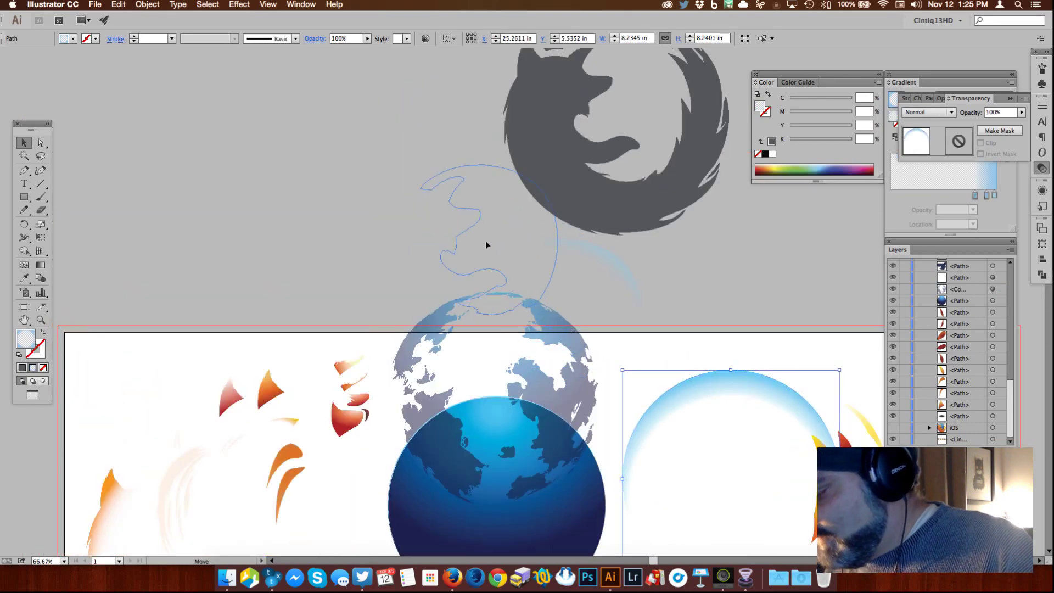
click(624, 313)
drag(531, 340, 387, 146)
click(492, 263)
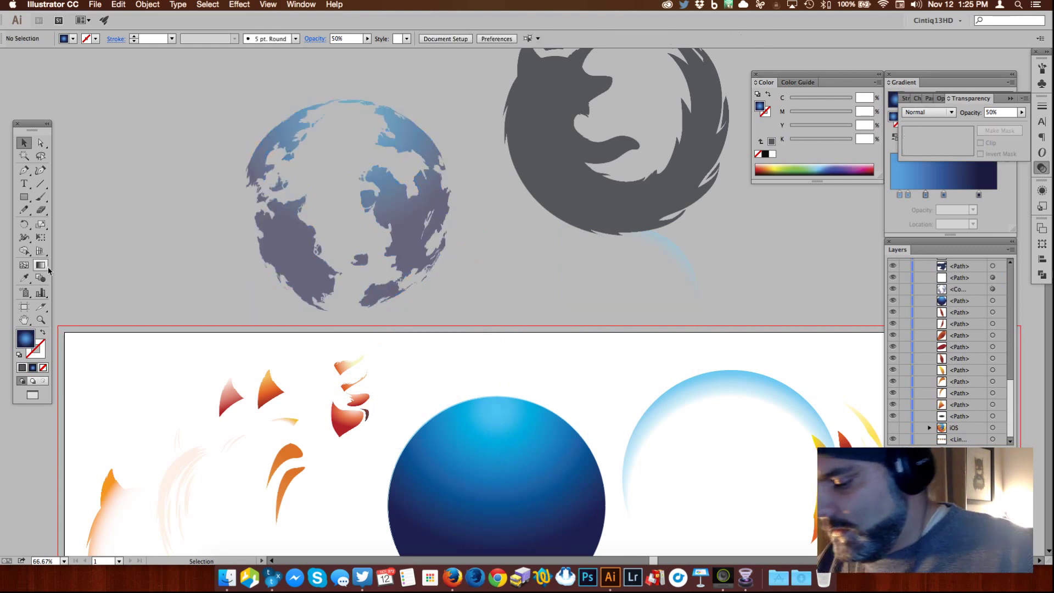
Step: Nudge the continents shape slightly upward in the empty area above the artboard, viewed at 100% zoom
click(41, 320)
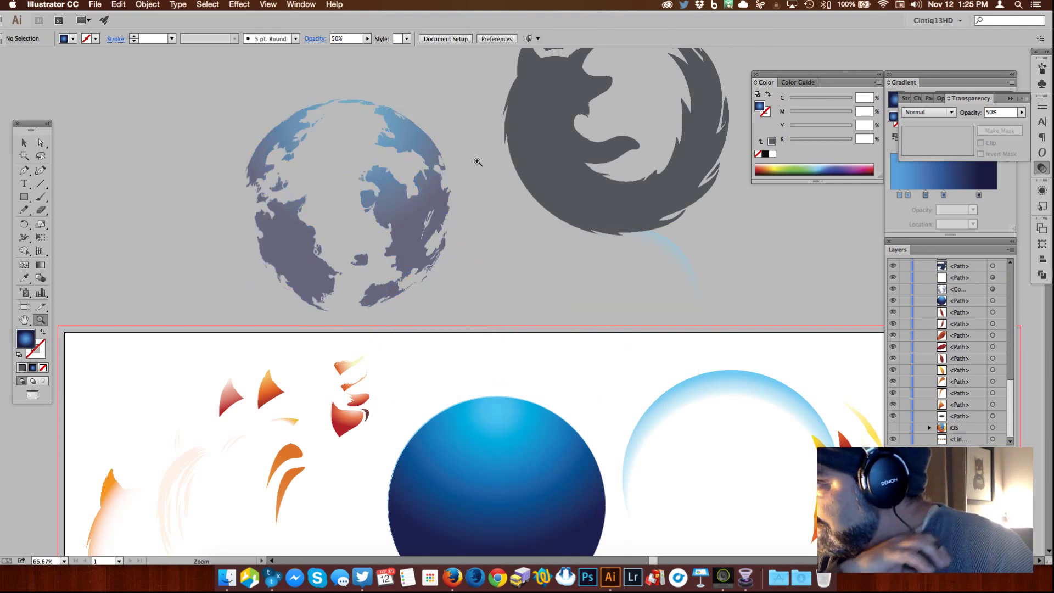
click(405, 187)
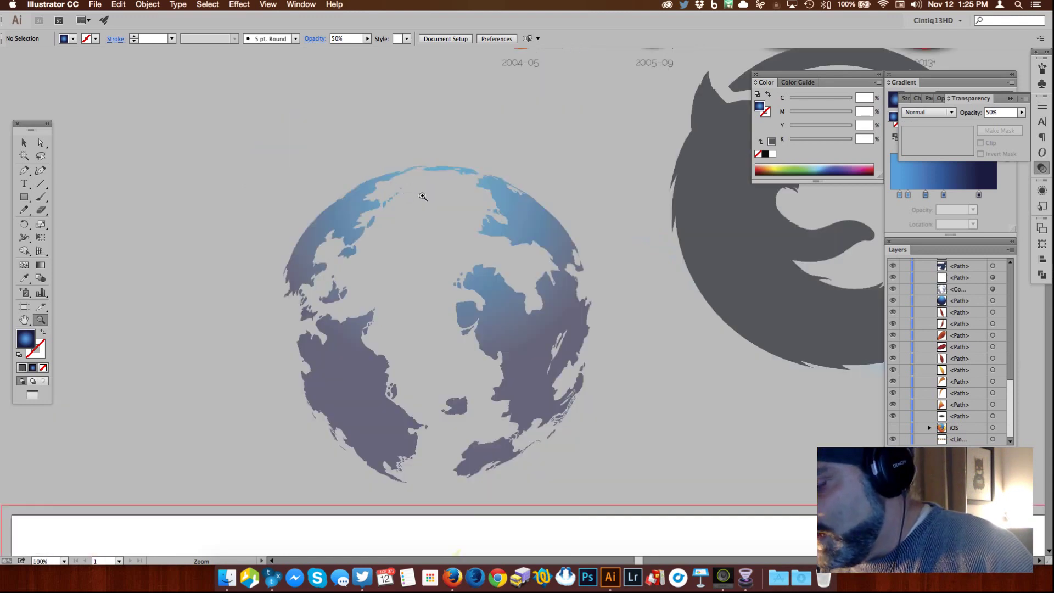
click(31, 145)
scroll(655, 354, down, 5)
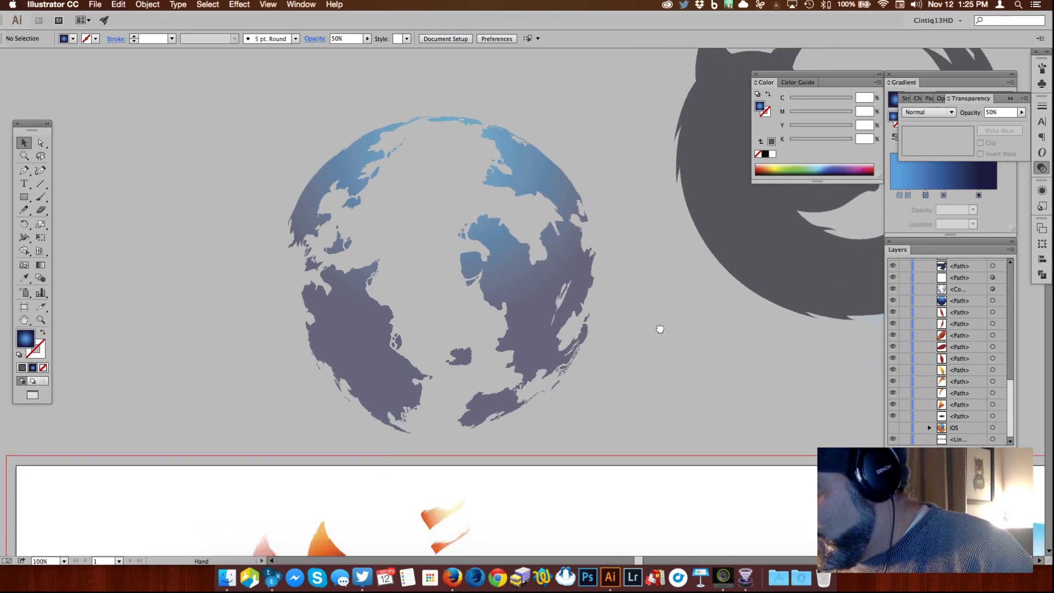
drag(542, 284, 549, 255)
click(652, 250)
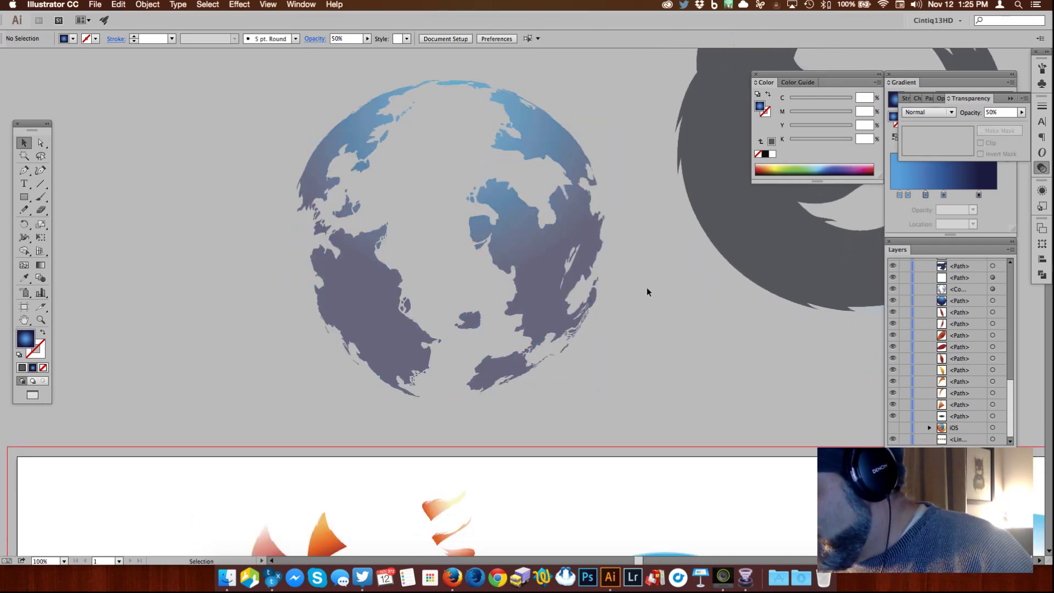
Step: Set the opacity of the continents shape to 100% and deselect it
drag(679, 294, 626, 394)
click(448, 311)
click(581, 254)
click(466, 286)
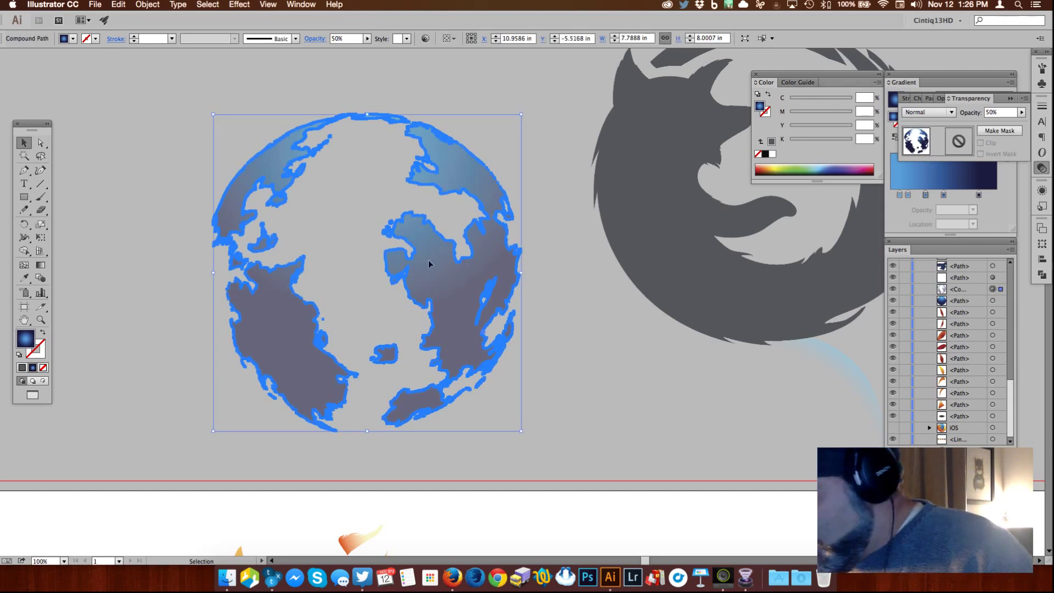
click(1040, 190)
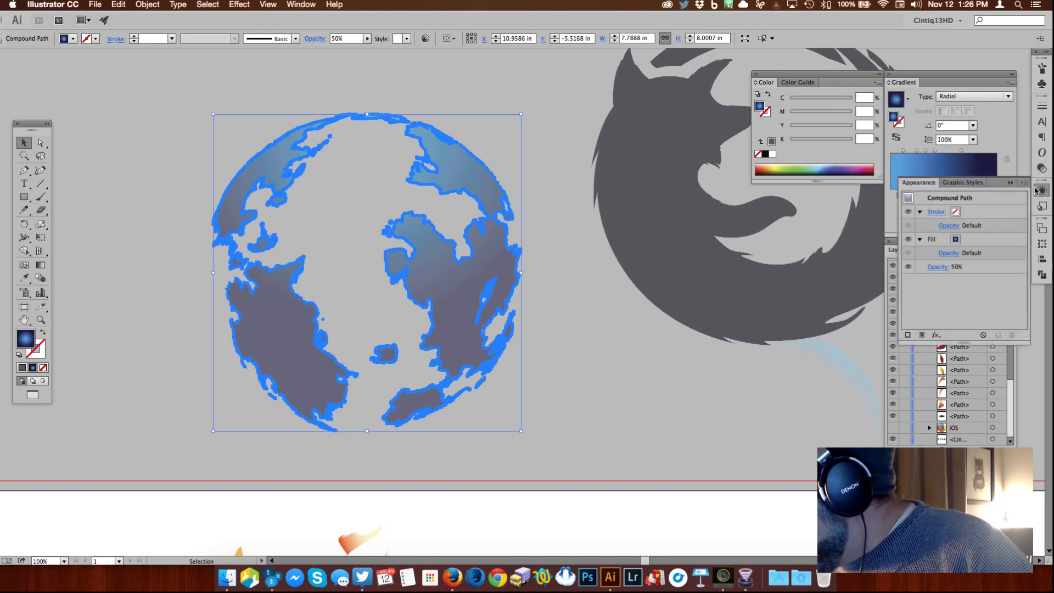
click(1042, 168)
click(1022, 112)
drag(1015, 126, 1024, 122)
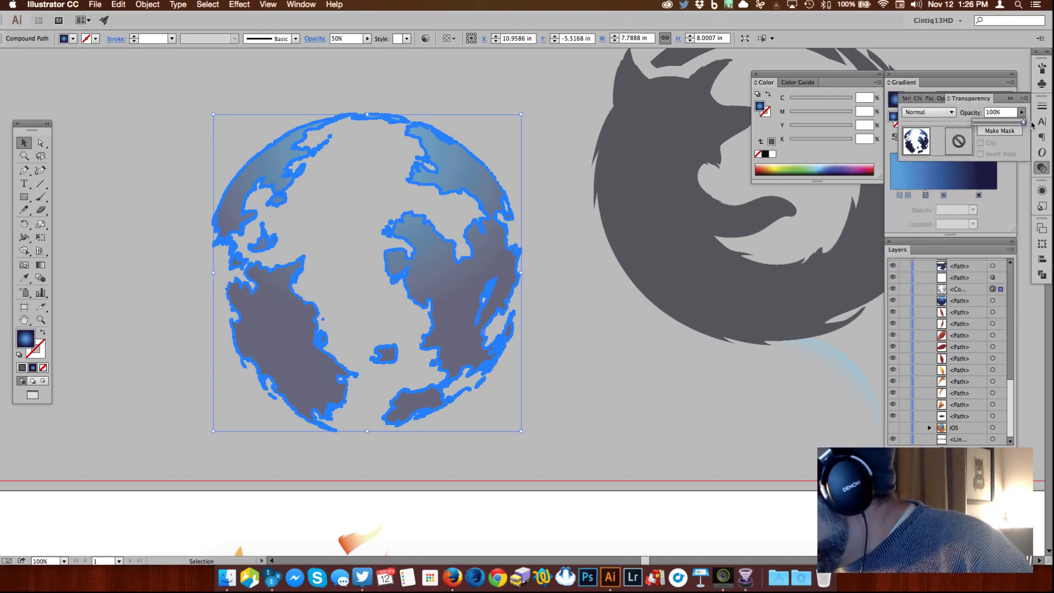
click(626, 359)
click(468, 310)
click(630, 349)
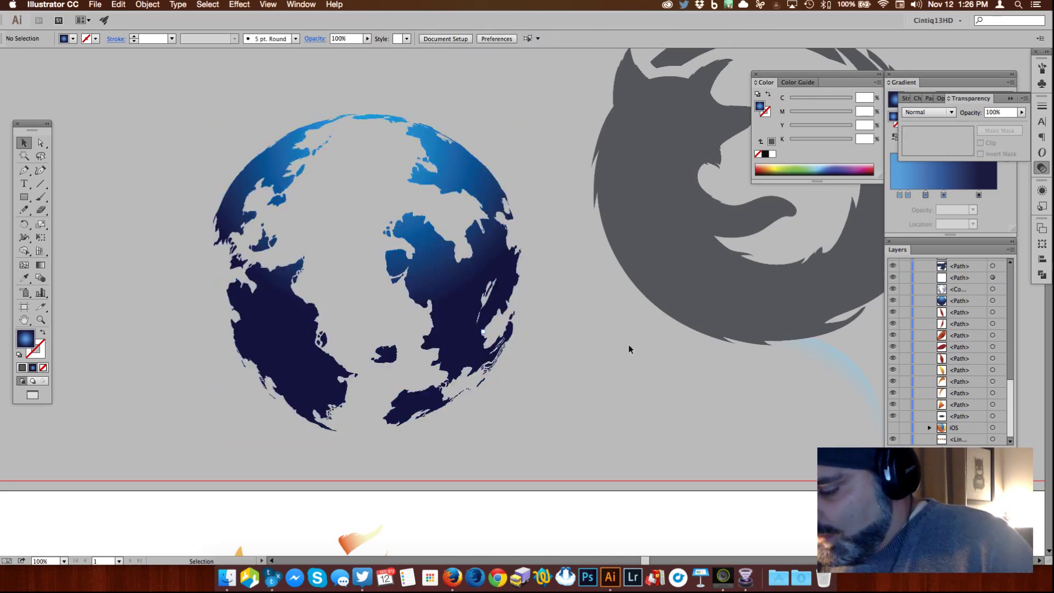
Step: Examine the coastlines and small islands of the continents shape close up at up to 600% zoom, ending with the whole shape at 150%
click(466, 295)
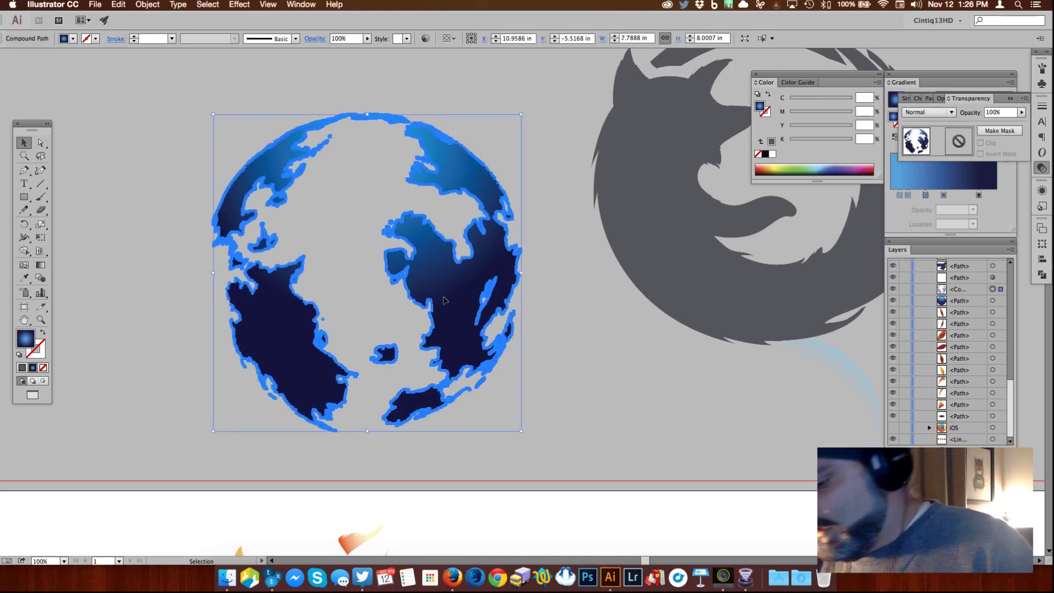
click(40, 320)
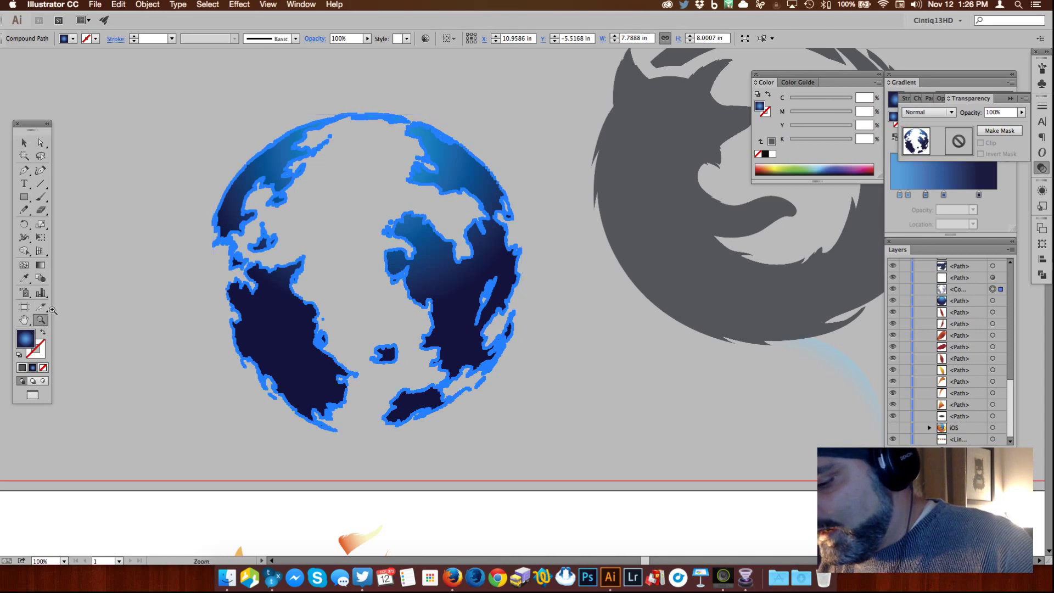
click(461, 267)
click(24, 143)
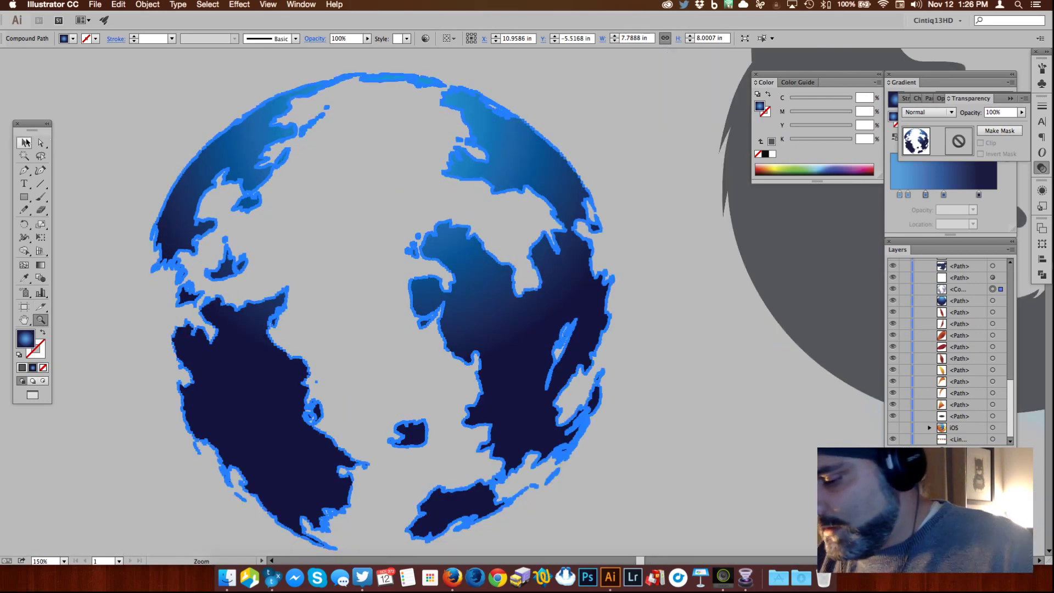
click(568, 132)
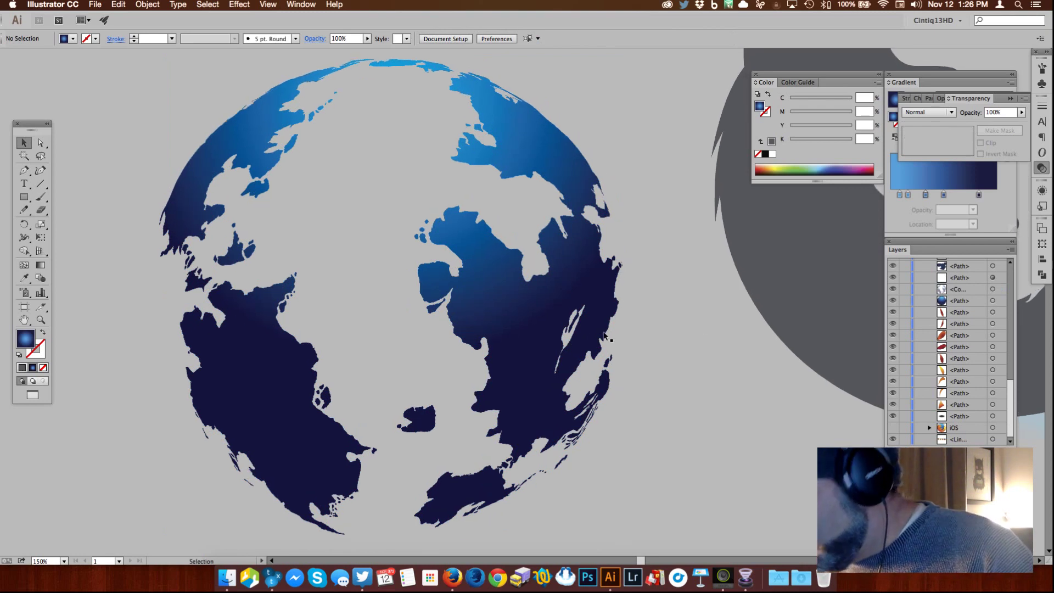
click(41, 320)
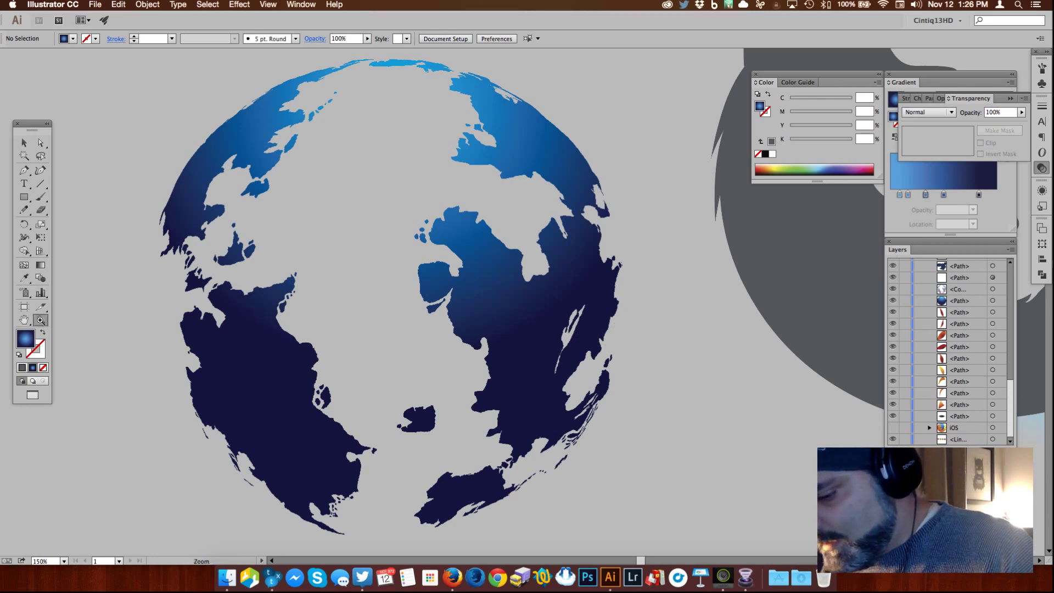
click(297, 276)
click(534, 328)
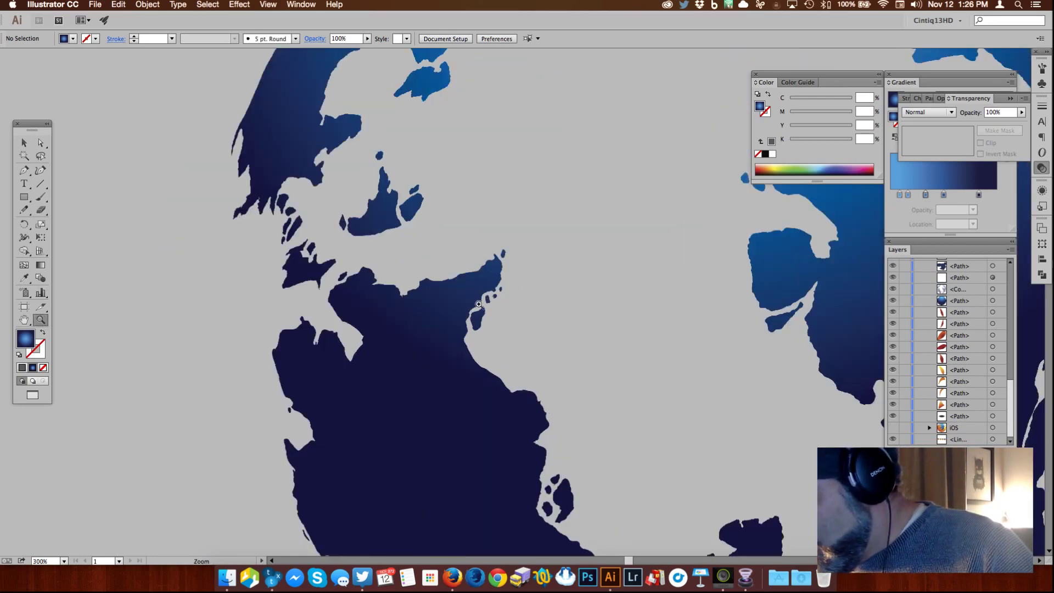
click(538, 305)
click(499, 285)
drag(630, 233, 631, 407)
drag(619, 254, 607, 367)
drag(679, 333, 469, 387)
drag(628, 351, 409, 483)
drag(609, 392, 532, 283)
mouse_move(632, 540)
mouse_down()
mouse_move(607, 364)
mouse_move(652, 302)
mouse_up()
drag(620, 415, 637, 343)
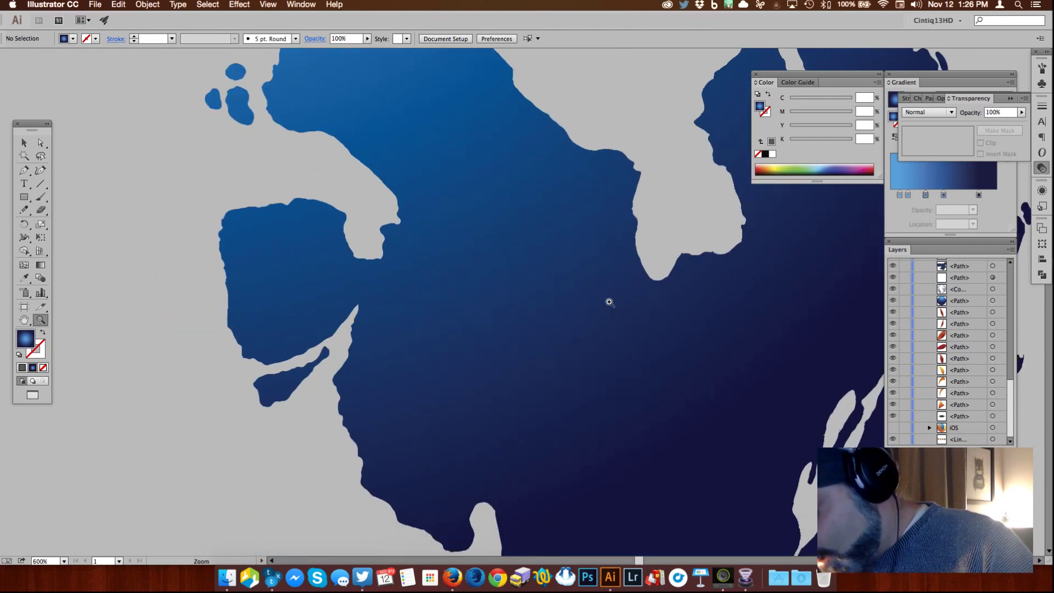
alt+click(597, 290)
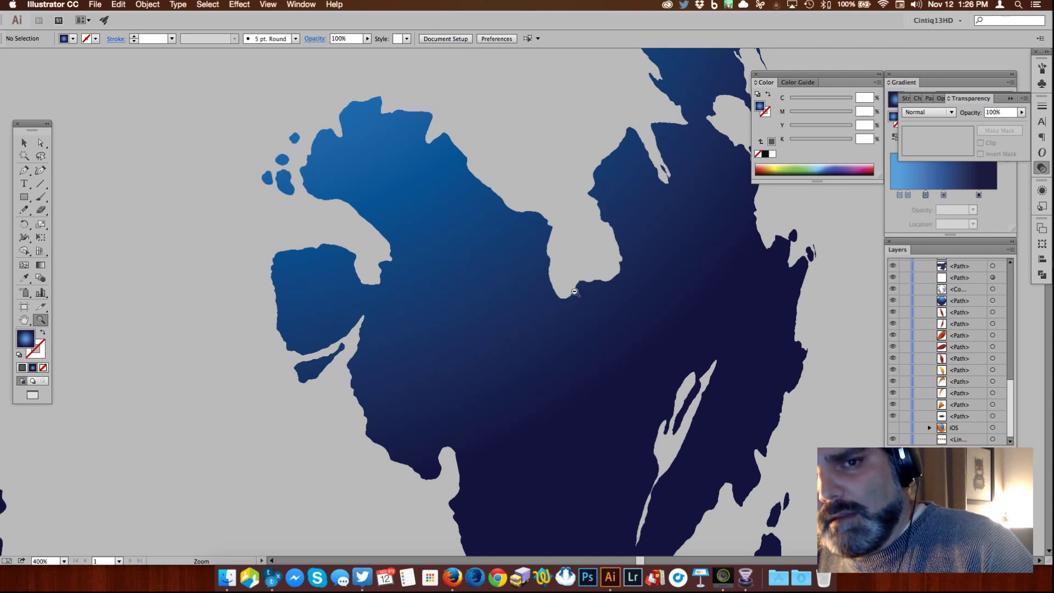
alt+click(581, 348)
alt+click(580, 348)
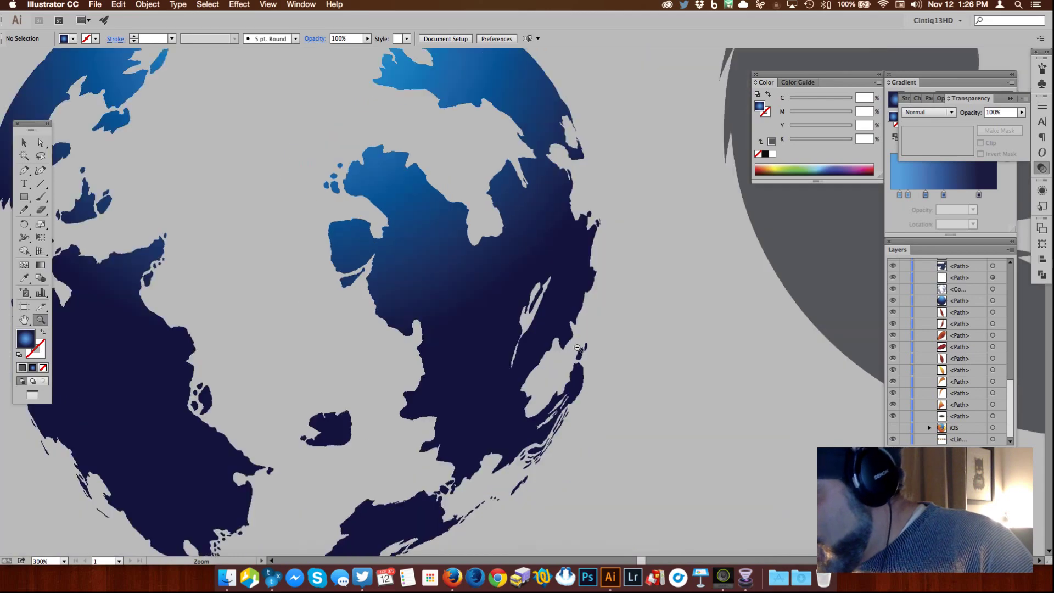
alt+click(571, 337)
drag(416, 291, 507, 348)
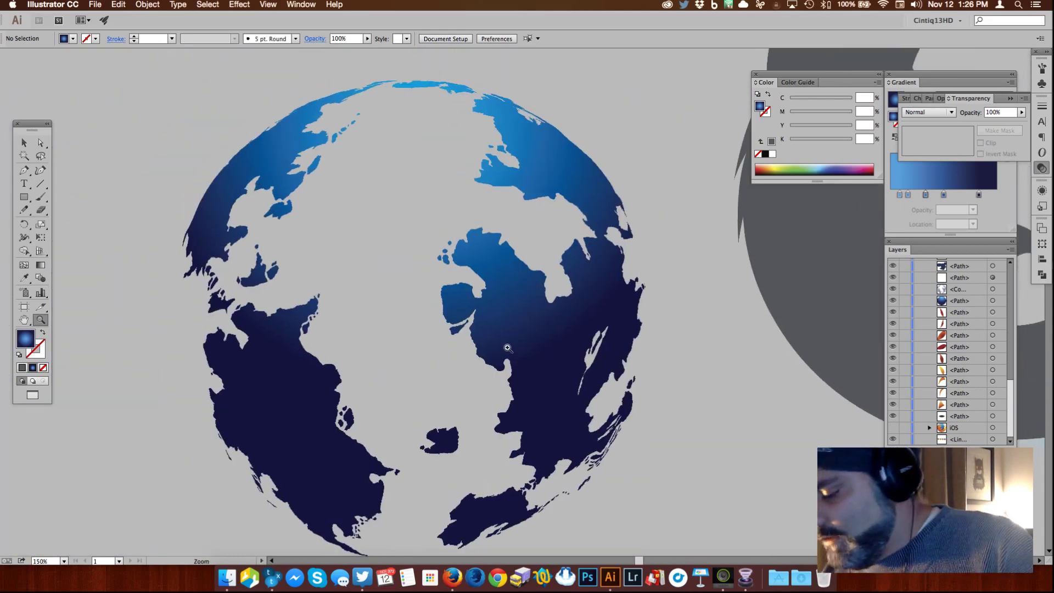
click(24, 143)
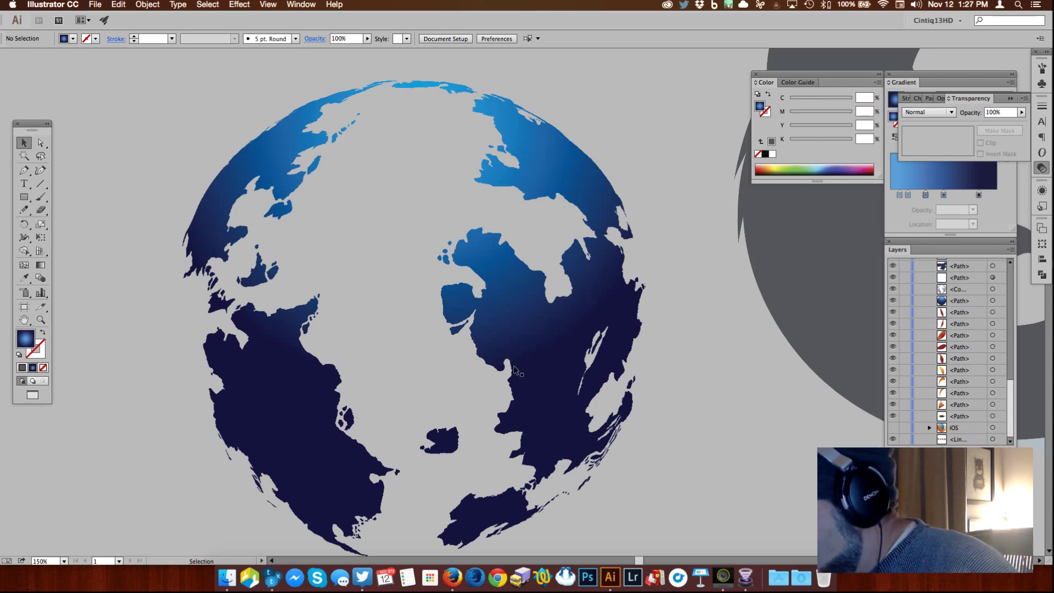
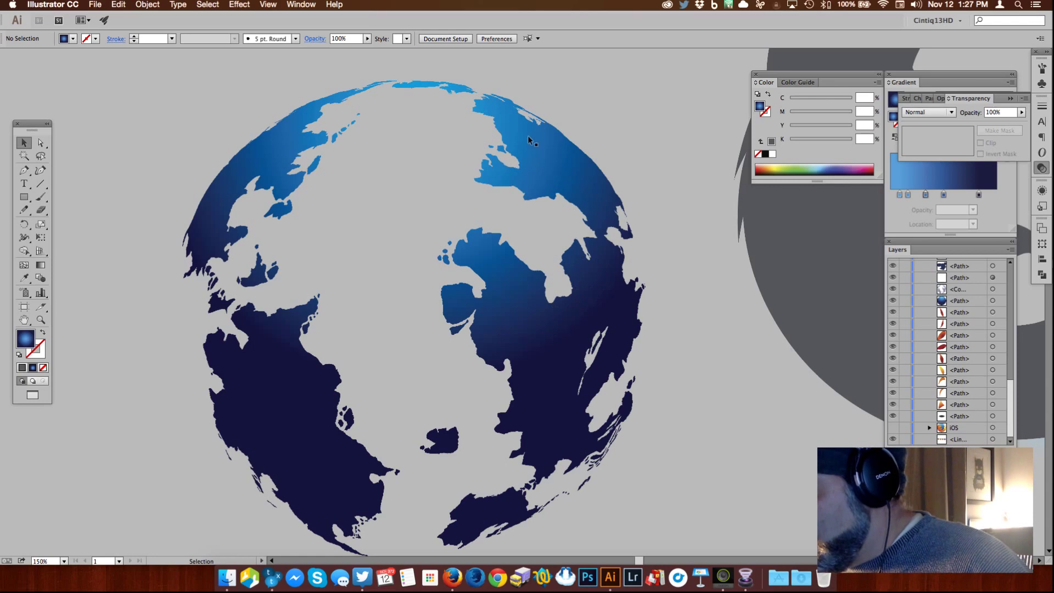
Step: Move the small island fragment from the lower part of the blue base sphere to its centre
key(z)
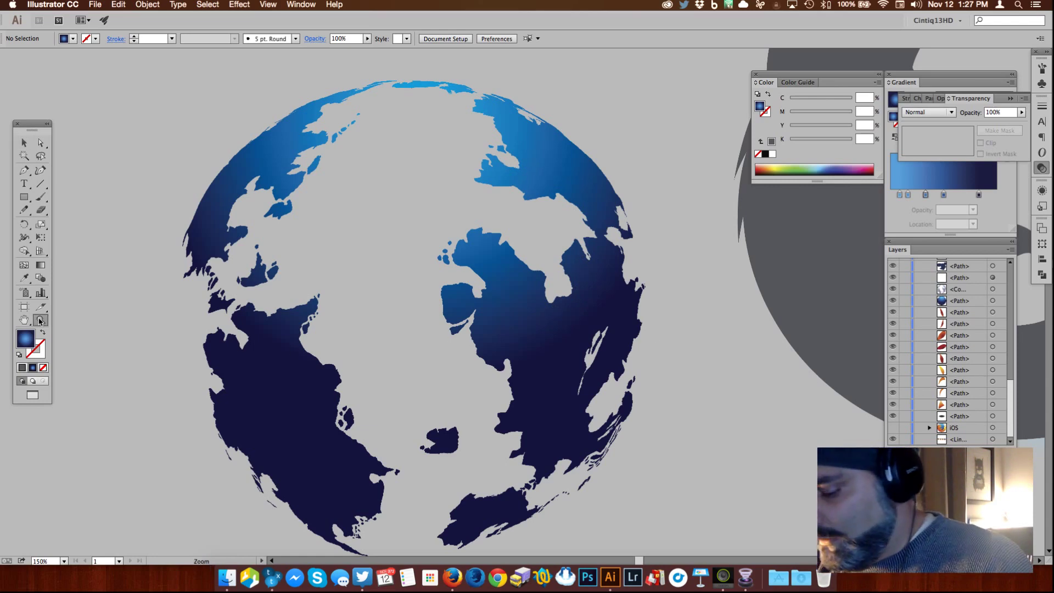
alt+click(671, 372)
alt+click(671, 371)
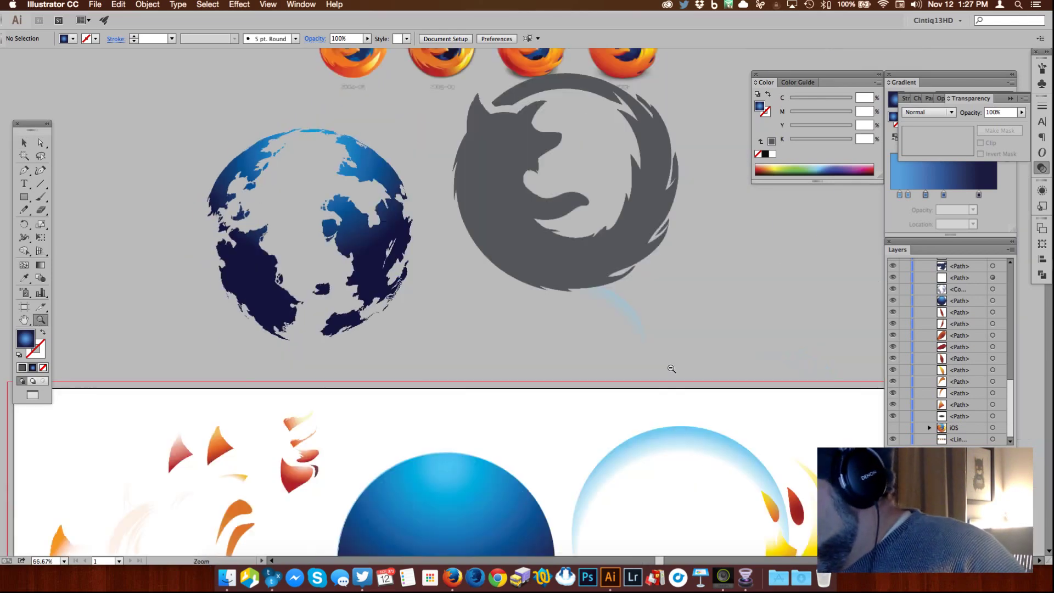
drag(595, 458, 647, 188)
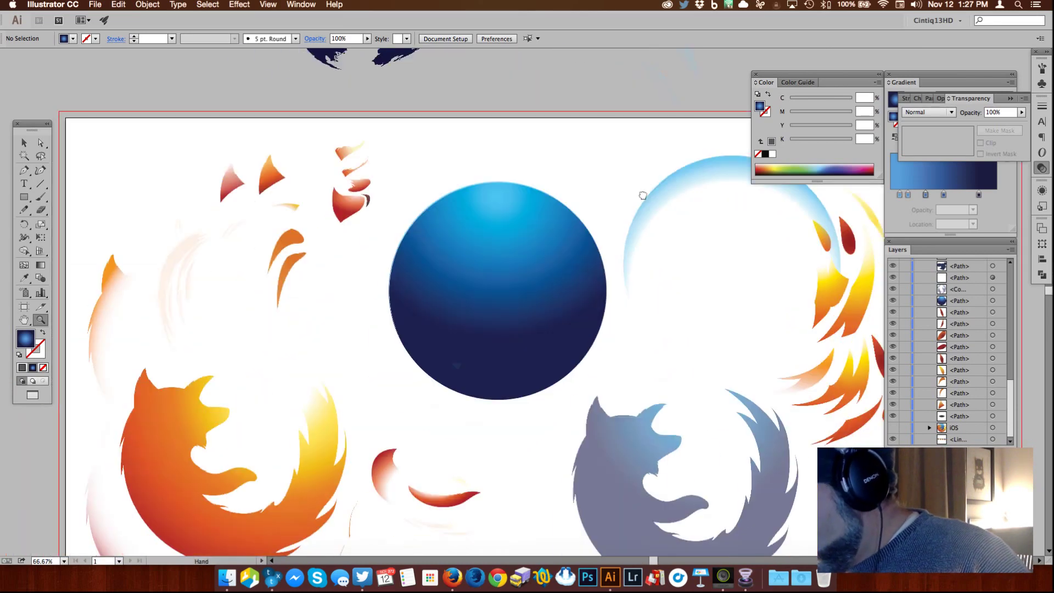
click(24, 142)
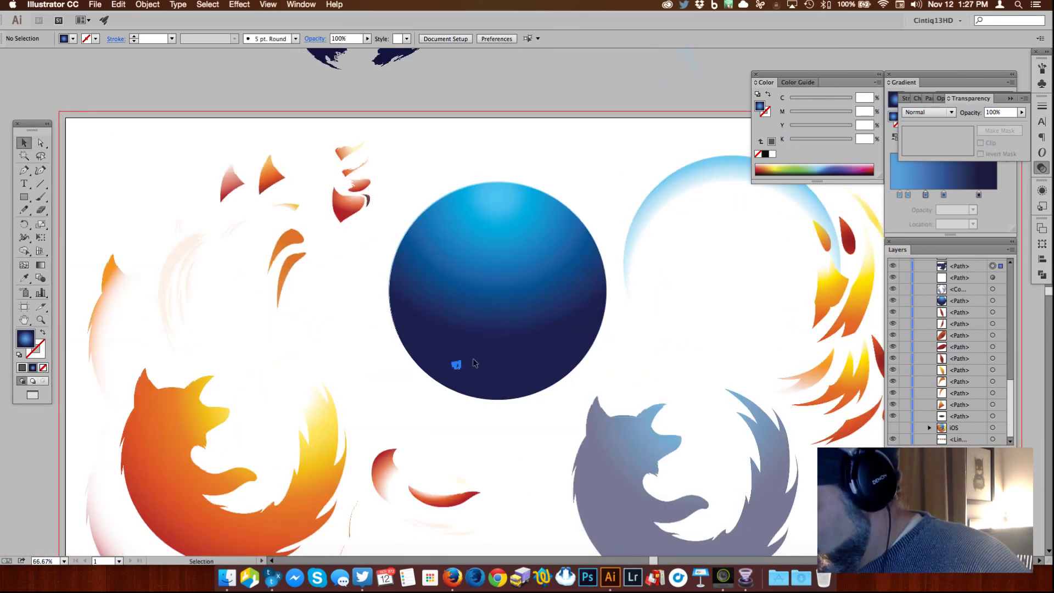
click(456, 365)
drag(458, 367, 475, 339)
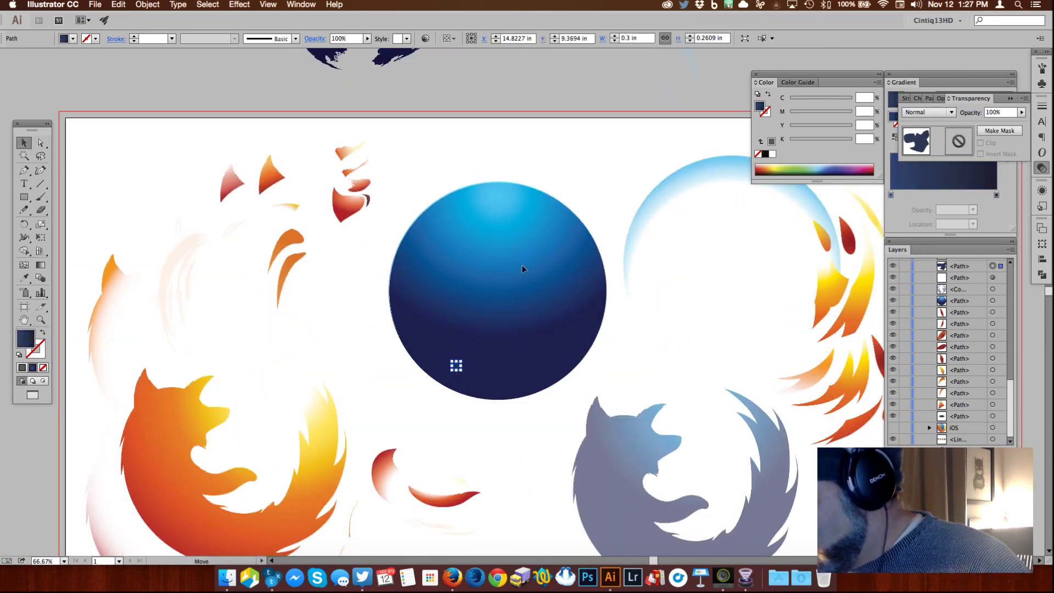
drag(512, 285, 513, 285)
drag(562, 206, 578, 178)
click(592, 185)
click(506, 296)
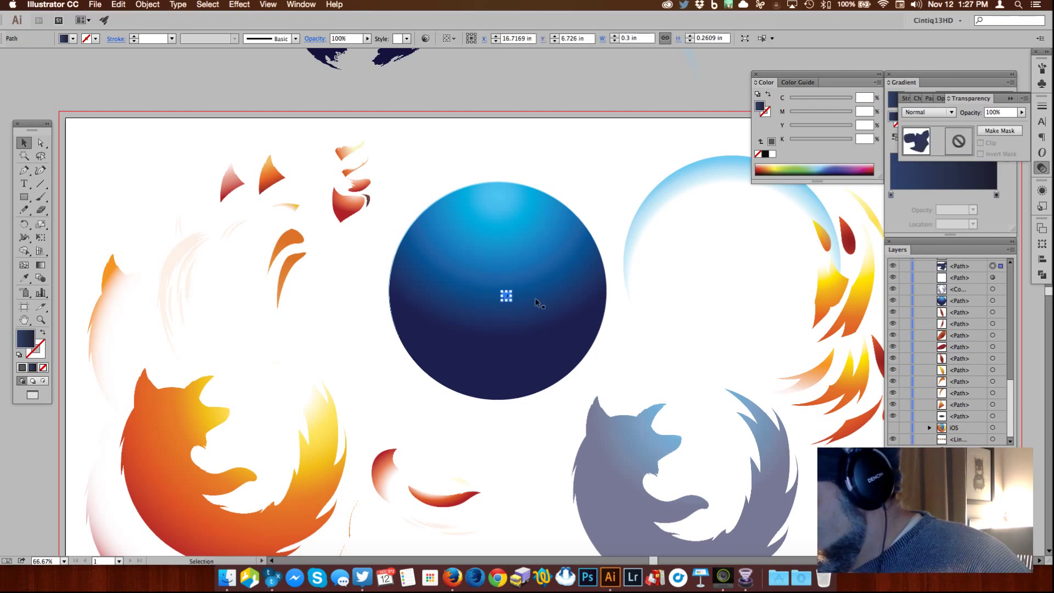
Step: Move the small island fragment off the base sphere and delete it from the artwork
drag(509, 299, 592, 174)
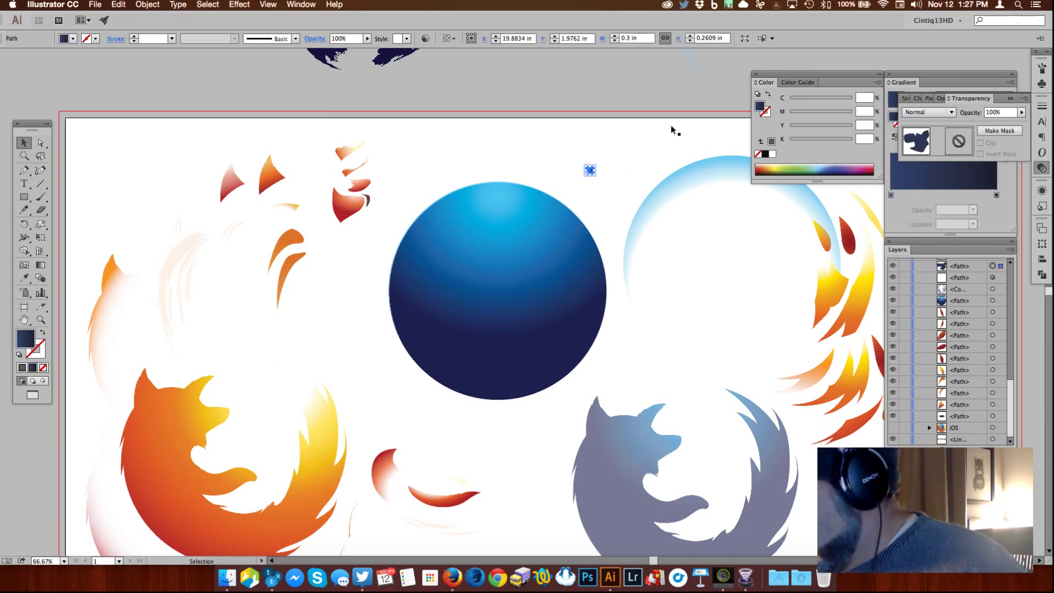
click(611, 158)
click(589, 171)
key(Delete)
Step: Shift the base sphere and its thin light-blue rim highlight so that they are offset from each other
drag(534, 288, 500, 256)
key(super+shift+a)
click(526, 186)
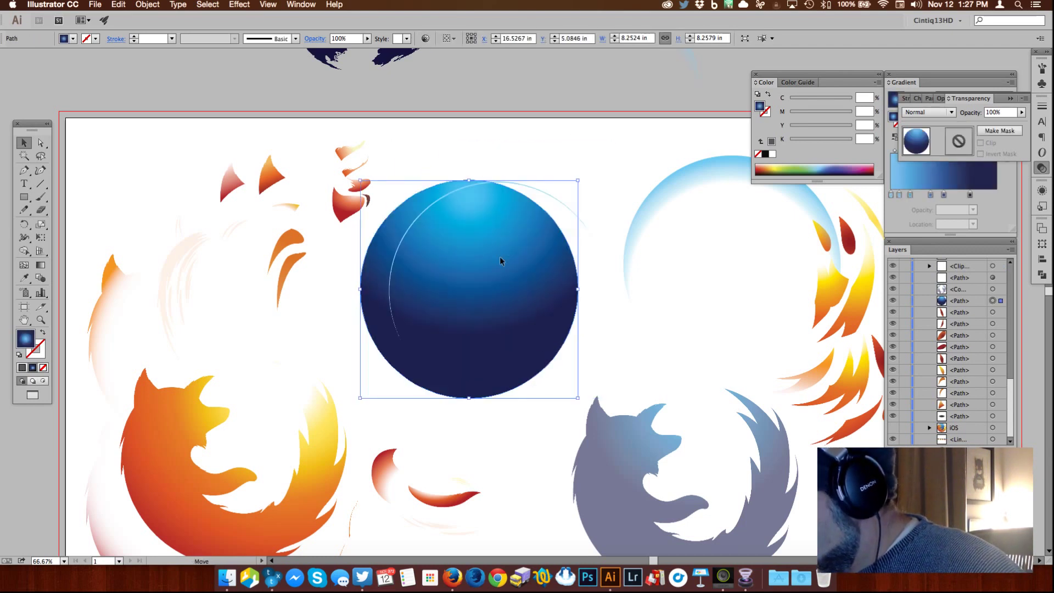
click(416, 220)
drag(433, 204, 425, 209)
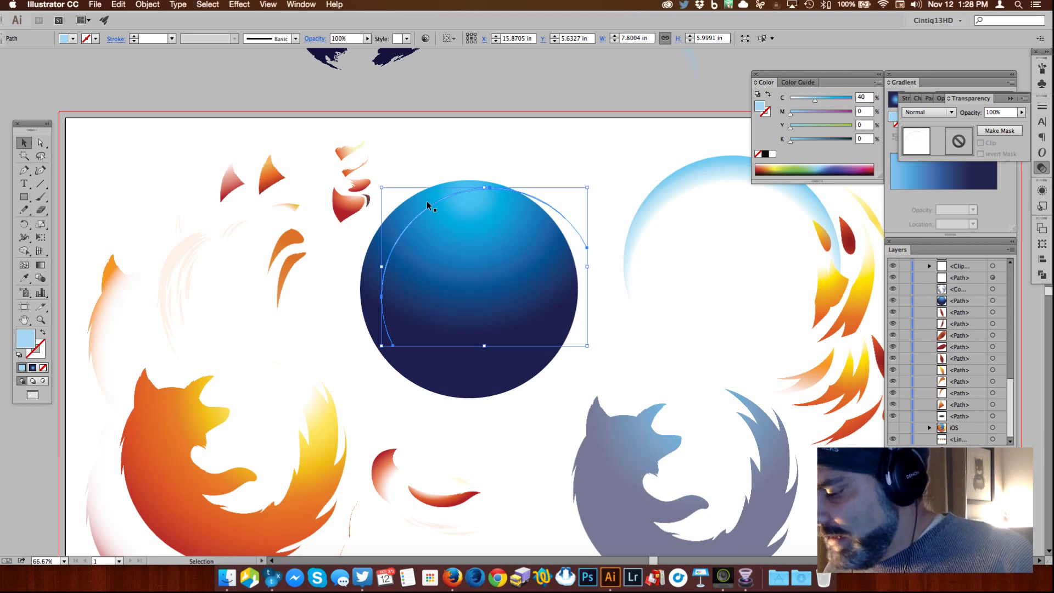
click(539, 156)
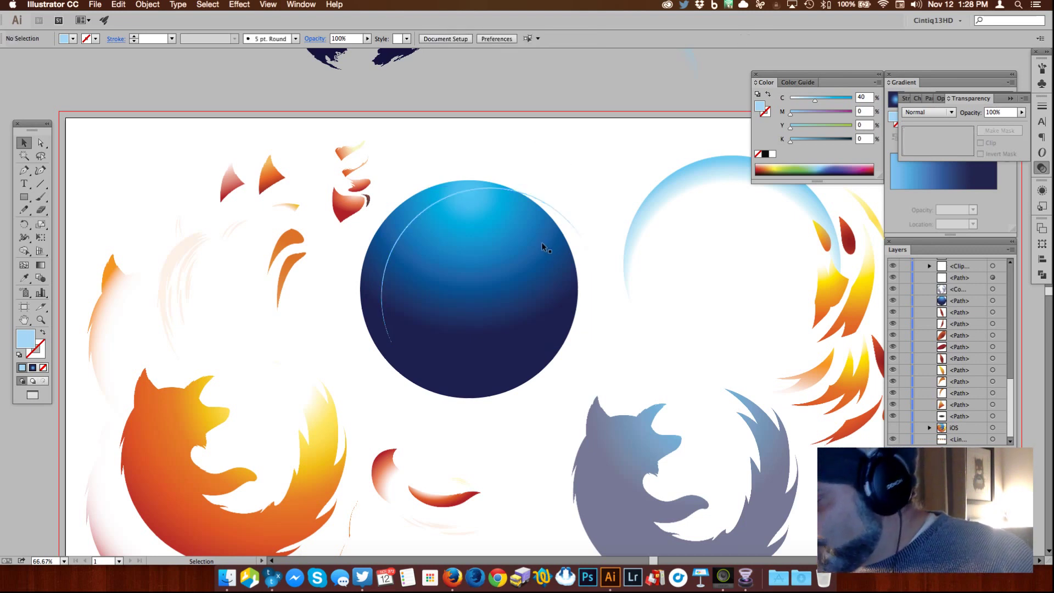
drag(542, 239, 566, 264)
click(537, 145)
Step: With the whole artboard in view, shift the base sphere slightly down and move the light-blue glow ring away from the flame-shaped tail pieces
click(40, 319)
alt+click(611, 345)
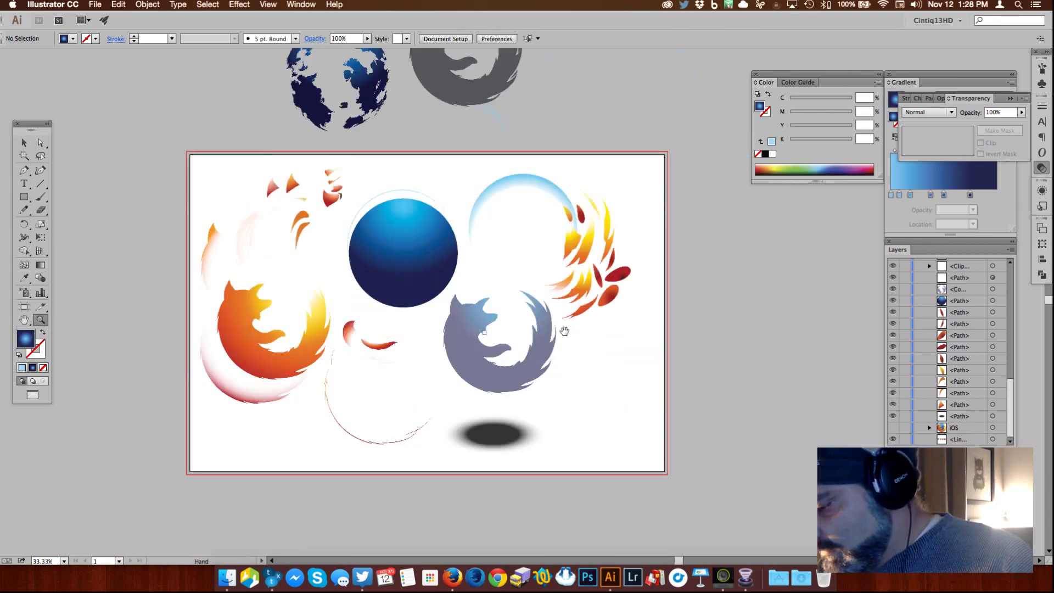
click(32, 143)
drag(416, 244, 420, 251)
mouse_move(516, 184)
mouse_down()
mouse_move(494, 174)
mouse_move(532, 205)
mouse_move(529, 193)
mouse_up()
click(646, 168)
click(648, 169)
Step: Move the purple-blue fox silhouette, the thin red outline, the red body shadow and the base sphere downward to spread the pieces apart
drag(497, 366, 496, 377)
click(344, 444)
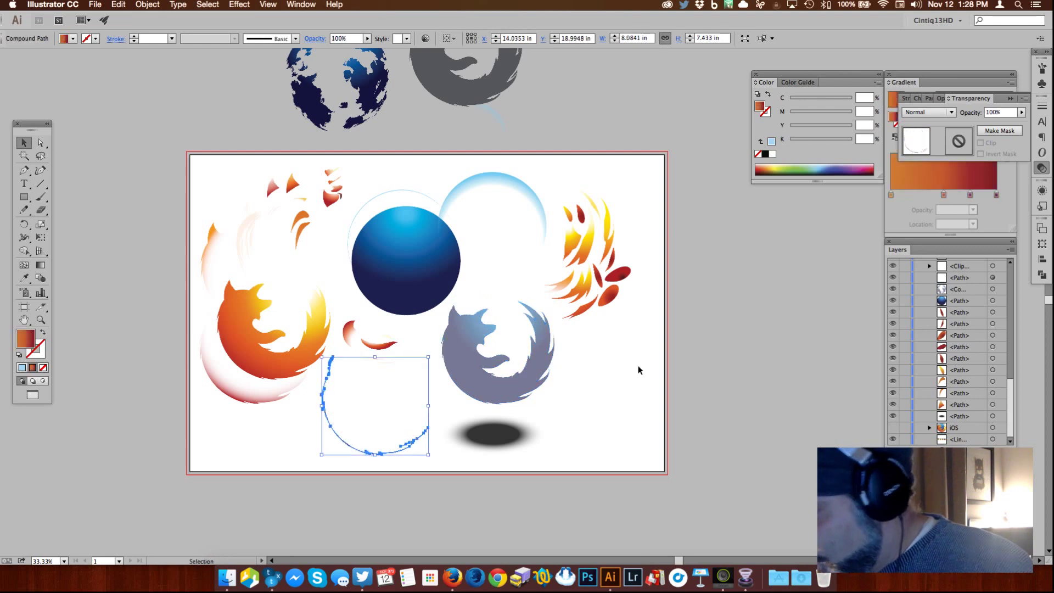
click(638, 371)
click(686, 353)
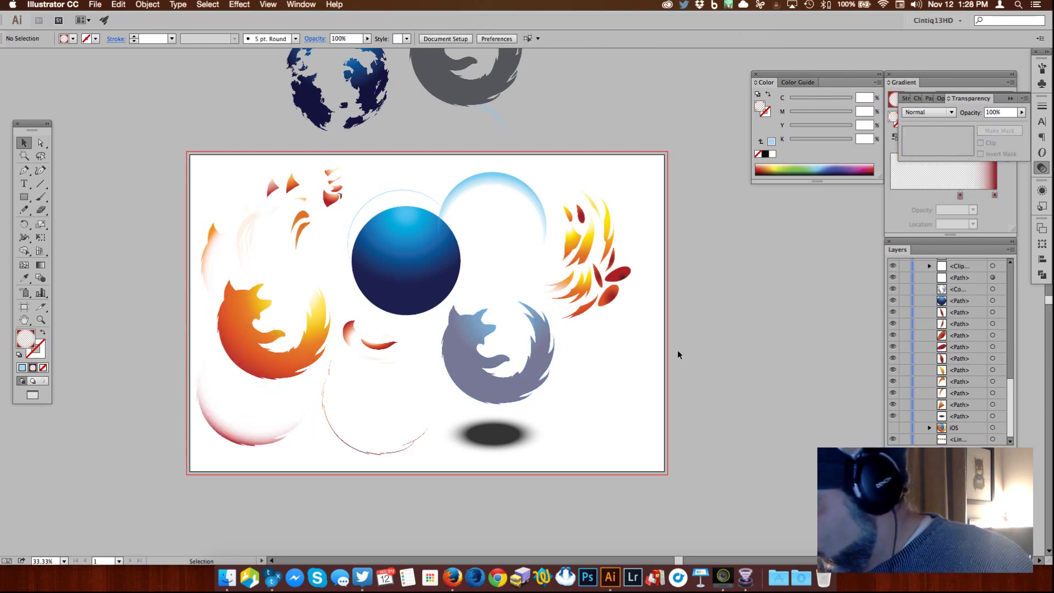
drag(415, 269, 413, 285)
click(710, 329)
Step: Bring the continents shape into the artboard's lower right corner and place the loose highlight beside the dark shadow ellipse
scroll(710, 330, up, 3)
drag(369, 192, 652, 502)
scroll(725, 415, down, 4)
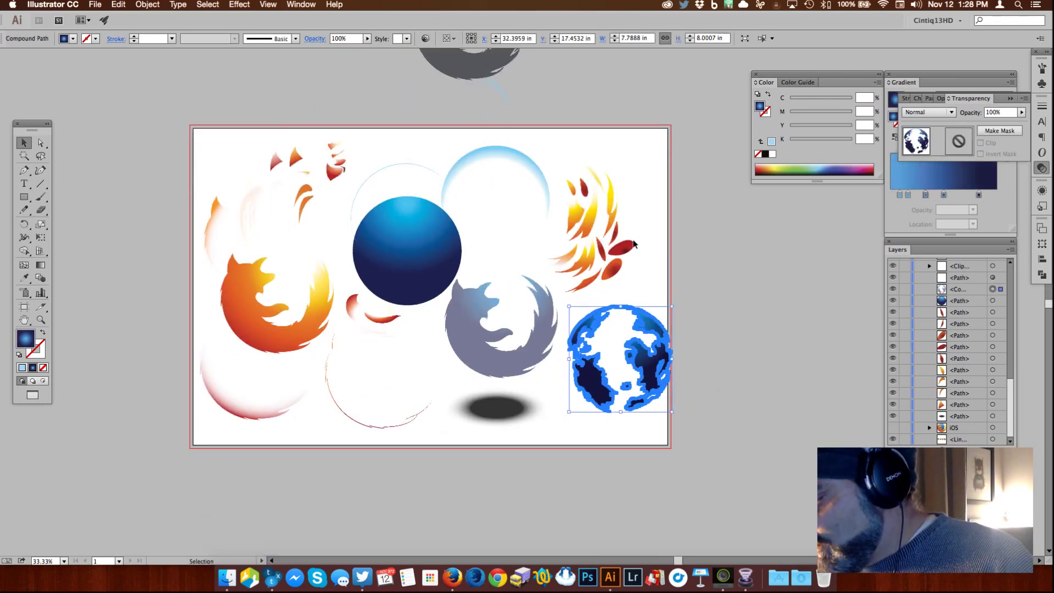
click(709, 264)
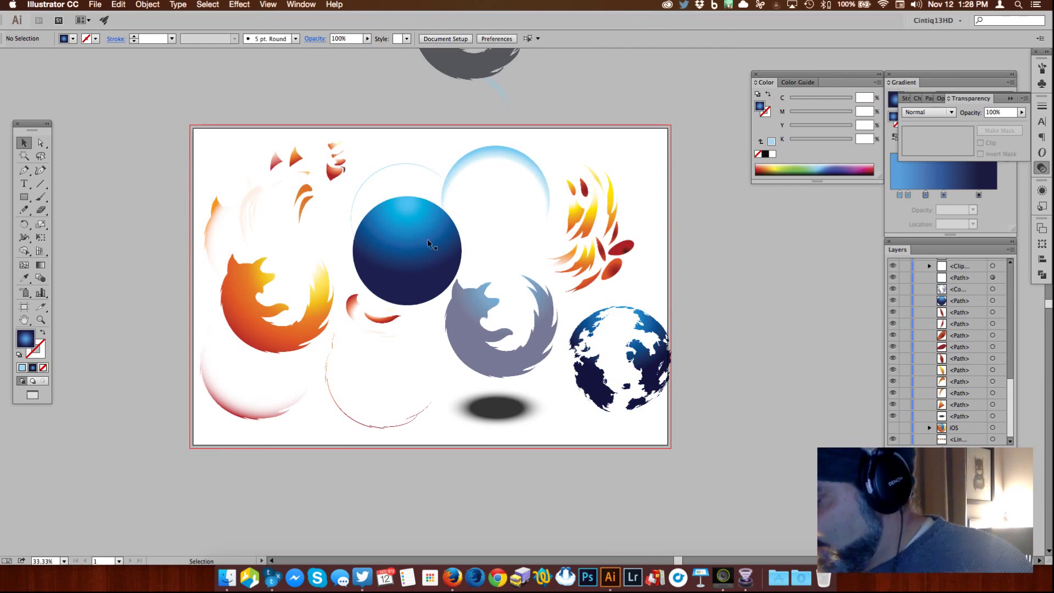
drag(502, 98, 558, 422)
click(714, 296)
drag(718, 271, 700, 303)
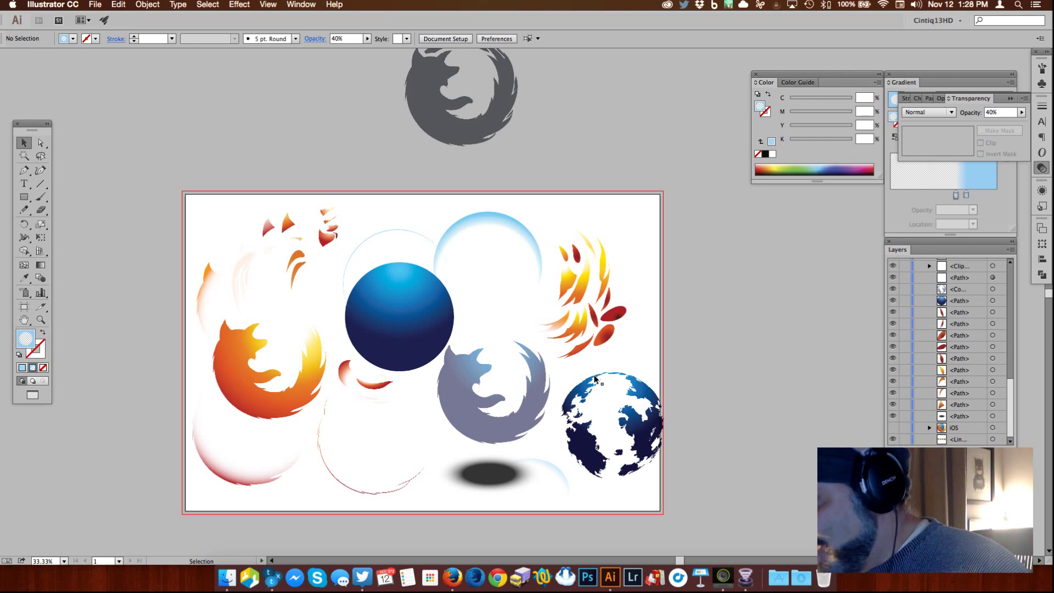
scroll(741, 280, down, 3)
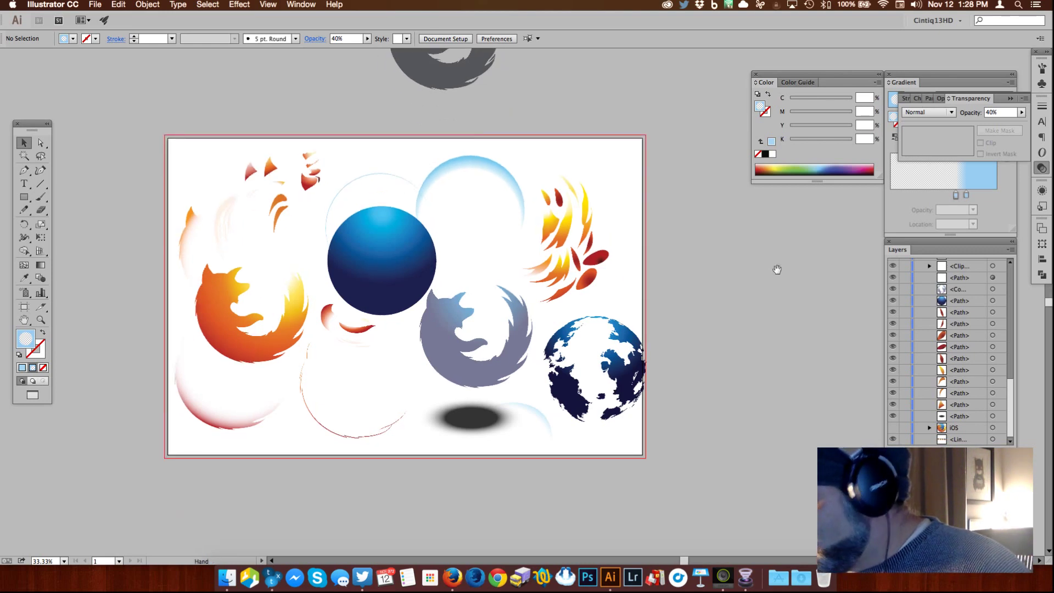
Step: Show the iOS group, place its logo outside the artboard's right edge at a larger size, and deselect it
click(892, 428)
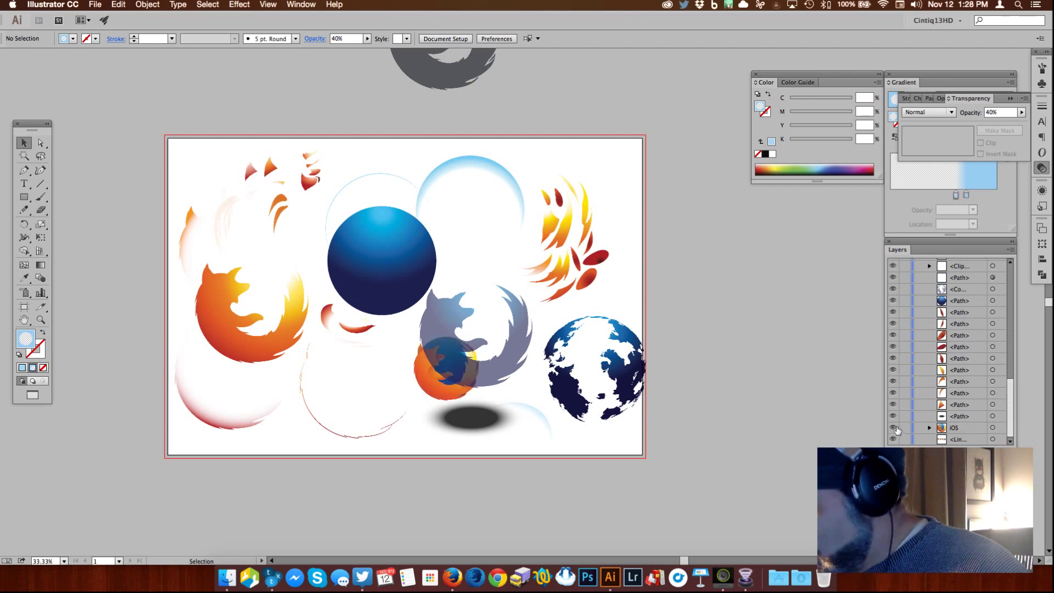
click(993, 427)
drag(428, 386, 736, 365)
click(849, 259)
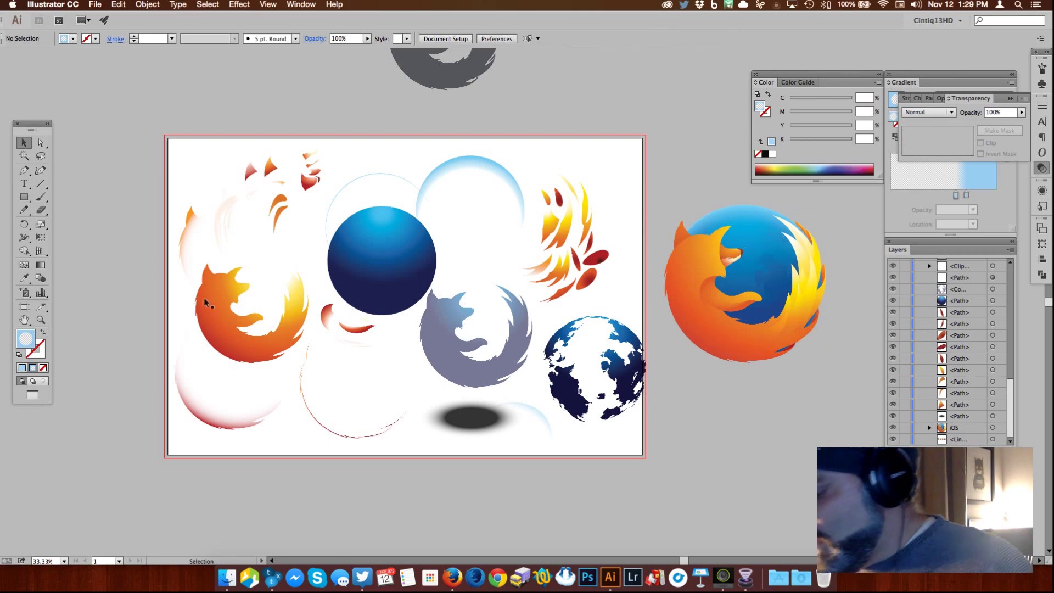
Step: Move the iOS logo beside the row of past logo versions, and put the grey silhouette to the right of the artboard
key(space)
drag(797, 275, 693, 396)
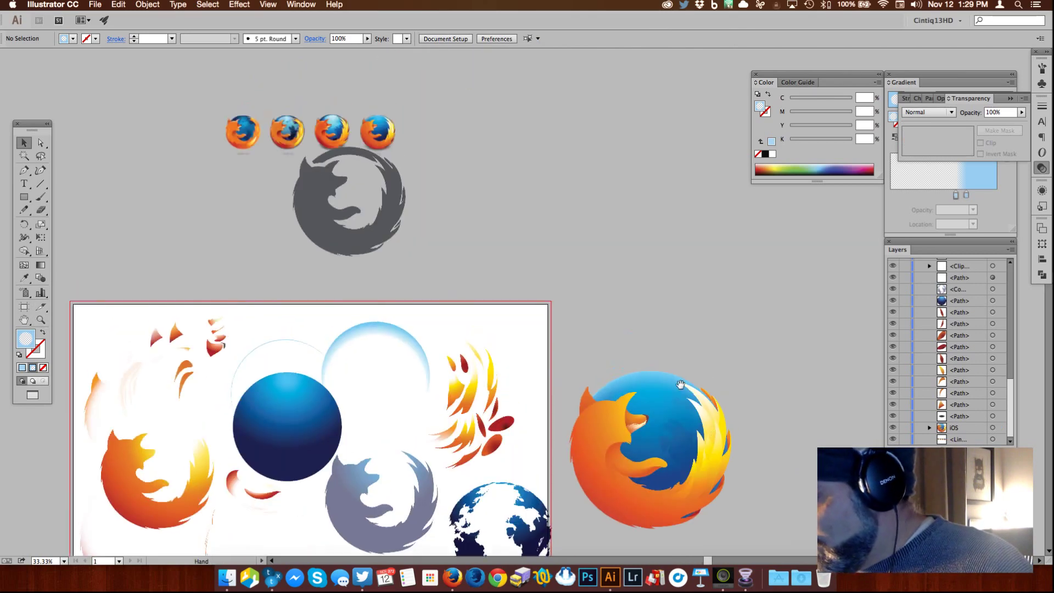
click(672, 467)
drag(672, 467, 522, 144)
drag(379, 210, 654, 439)
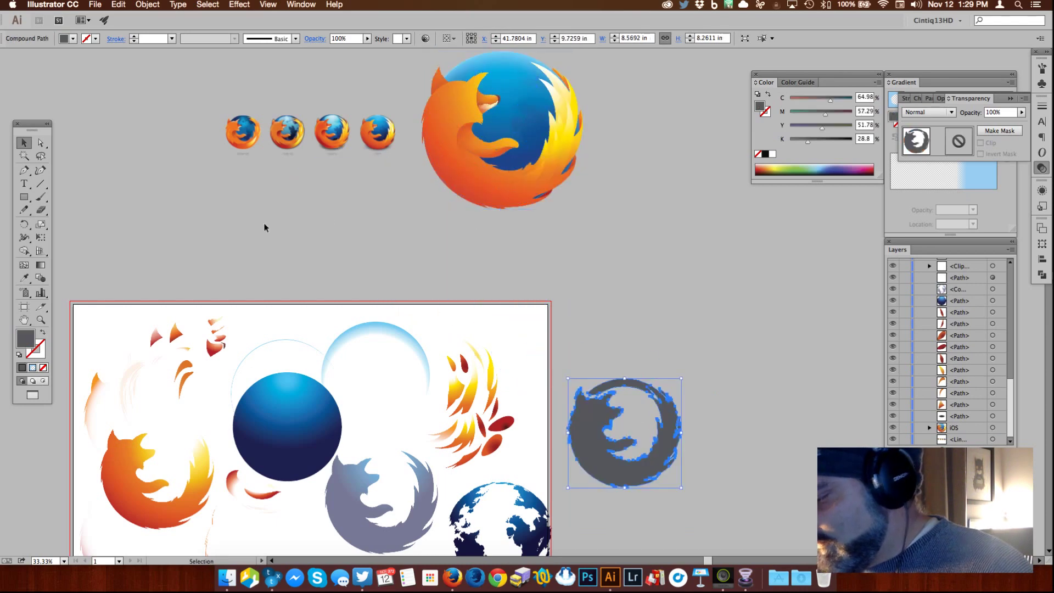
Step: Scale the iOS logo down proportionally and bring it closer to the 2013+ logo, viewed at 100% zoom
key(z)
click(509, 154)
click(508, 291)
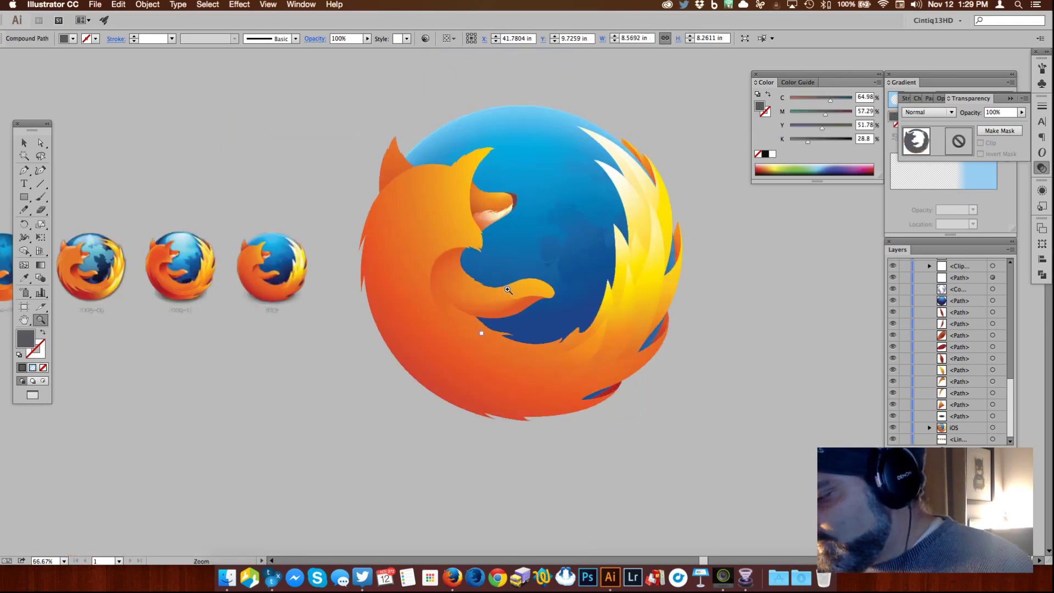
click(508, 288)
key(v)
click(780, 293)
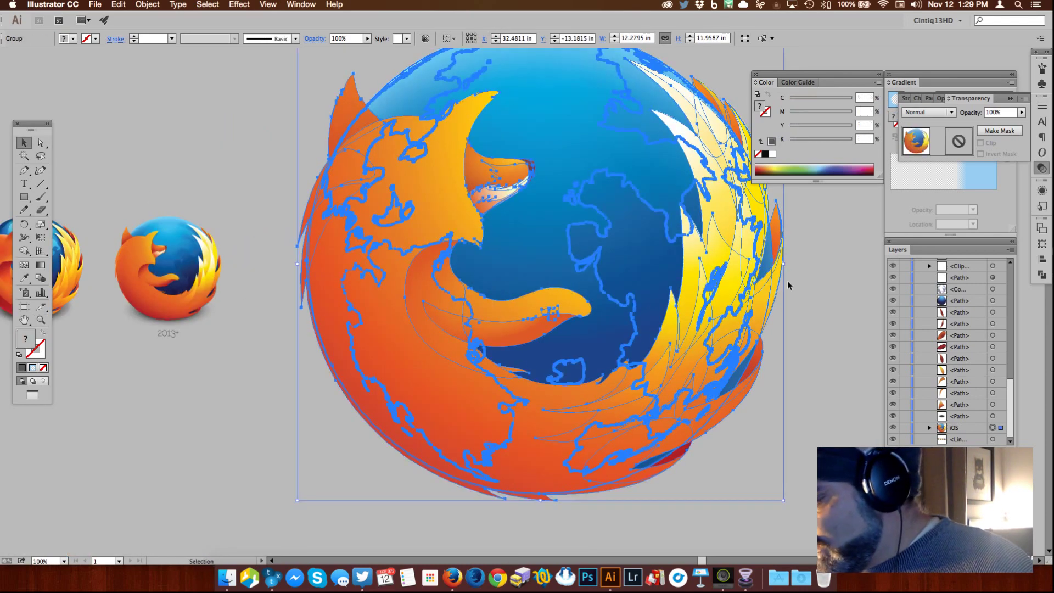
drag(784, 269, 558, 264)
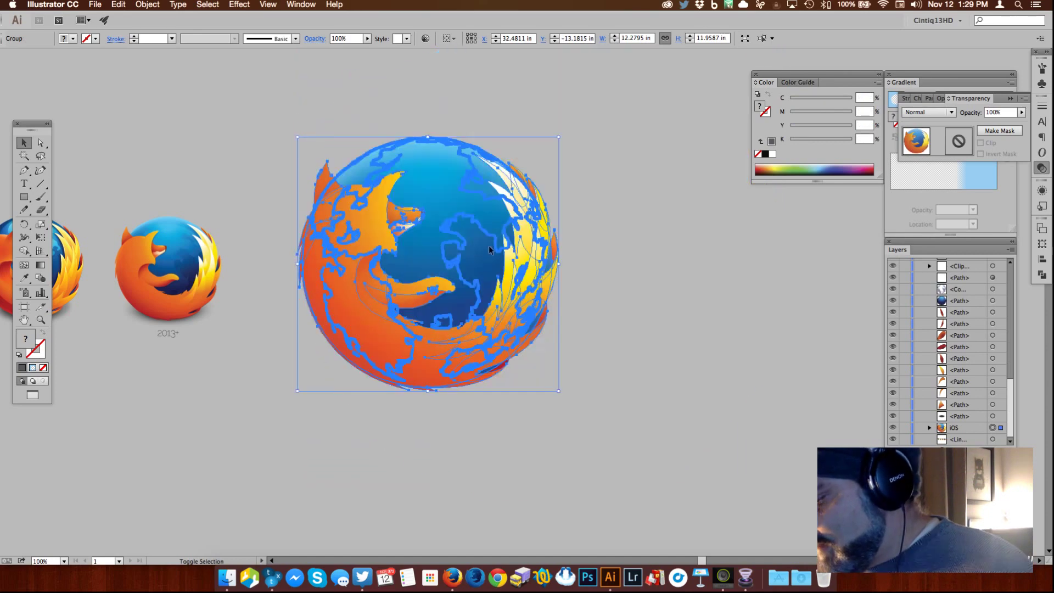
drag(457, 339, 407, 343)
drag(508, 269, 446, 269)
click(528, 243)
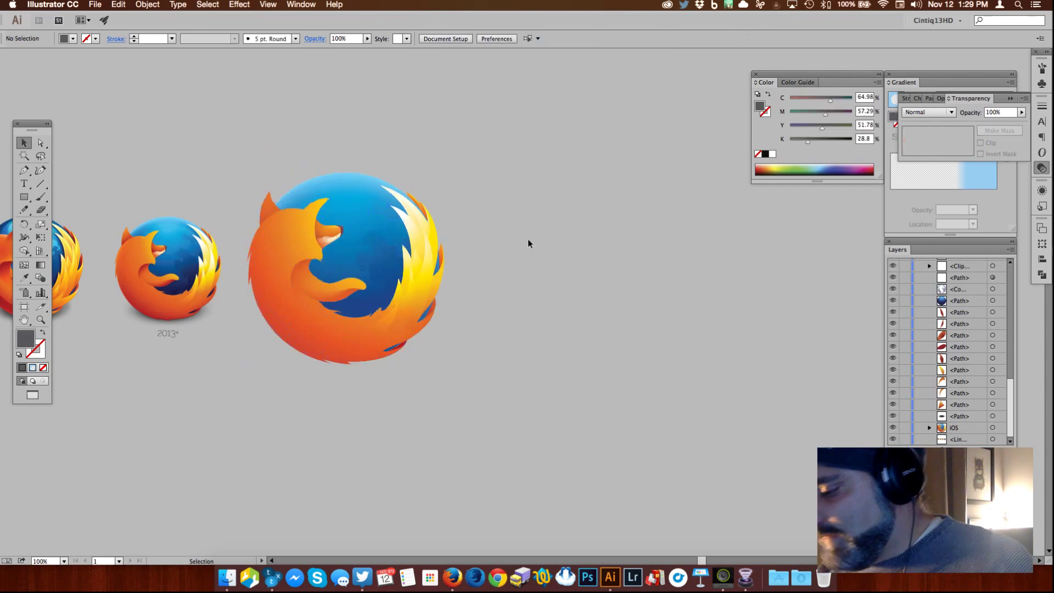
Step: Reduce the iOS logo a little more and shift it right to leave a gap beside the 2013+ logo
click(442, 250)
click(461, 313)
drag(461, 313, 642, 344)
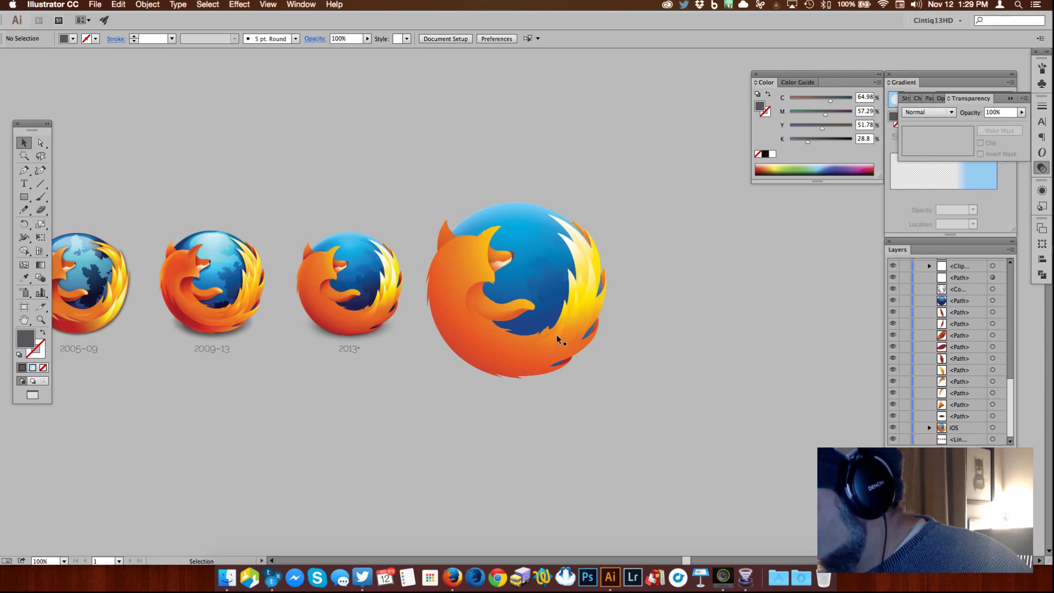
drag(564, 300, 605, 302)
click(723, 265)
Step: Draw a rectangle about 6.82 by 7.57 in over the iOS logo and fill it white with C, M, Y and K at 0
click(23, 197)
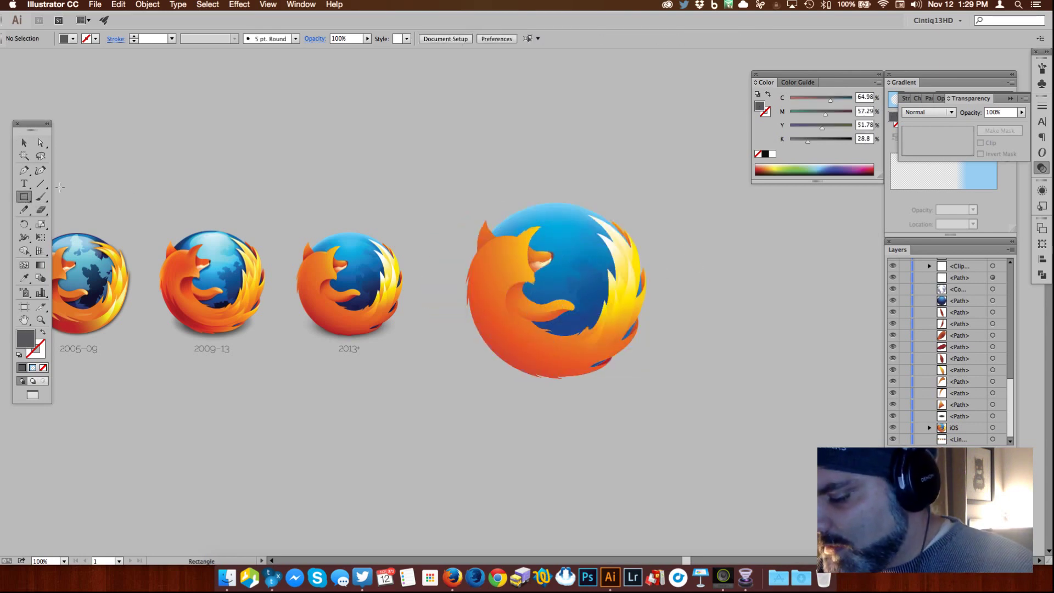
drag(415, 146, 684, 445)
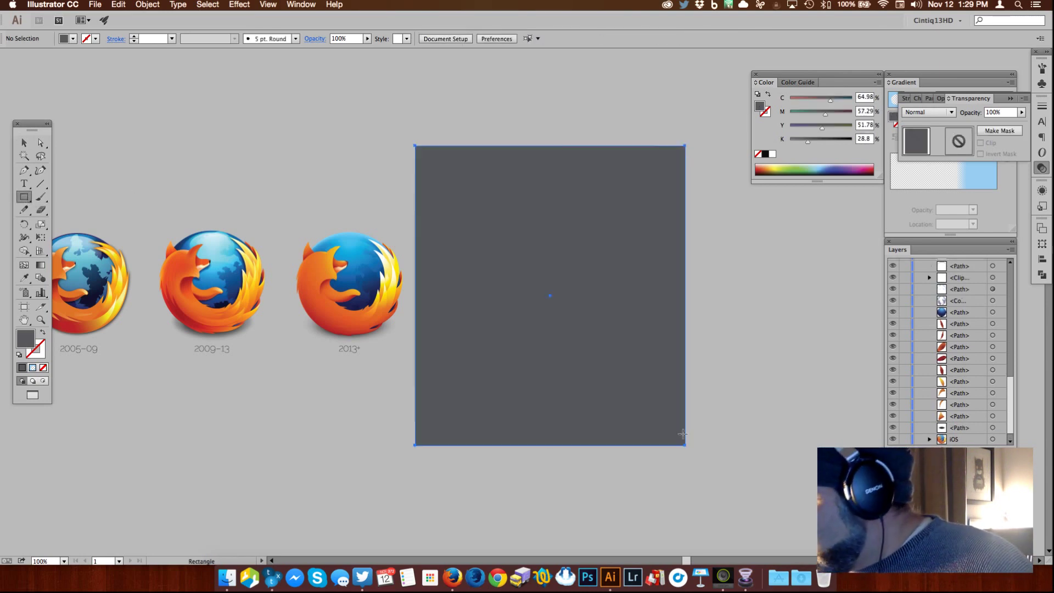
mouse_move(821, 127)
mouse_down()
mouse_move(791, 127)
mouse_move(789, 144)
mouse_up()
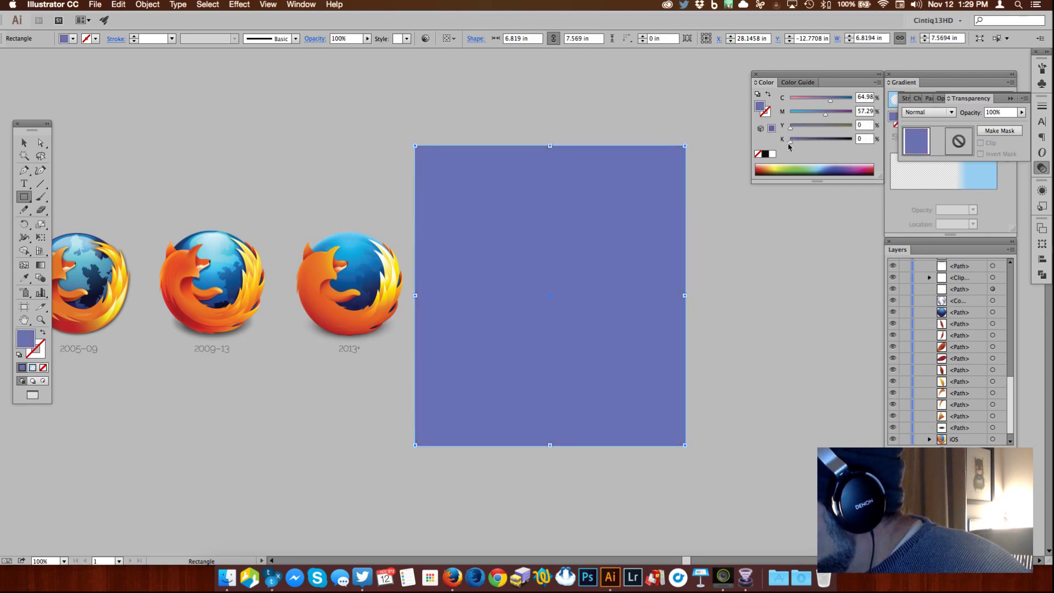
drag(825, 113, 791, 99)
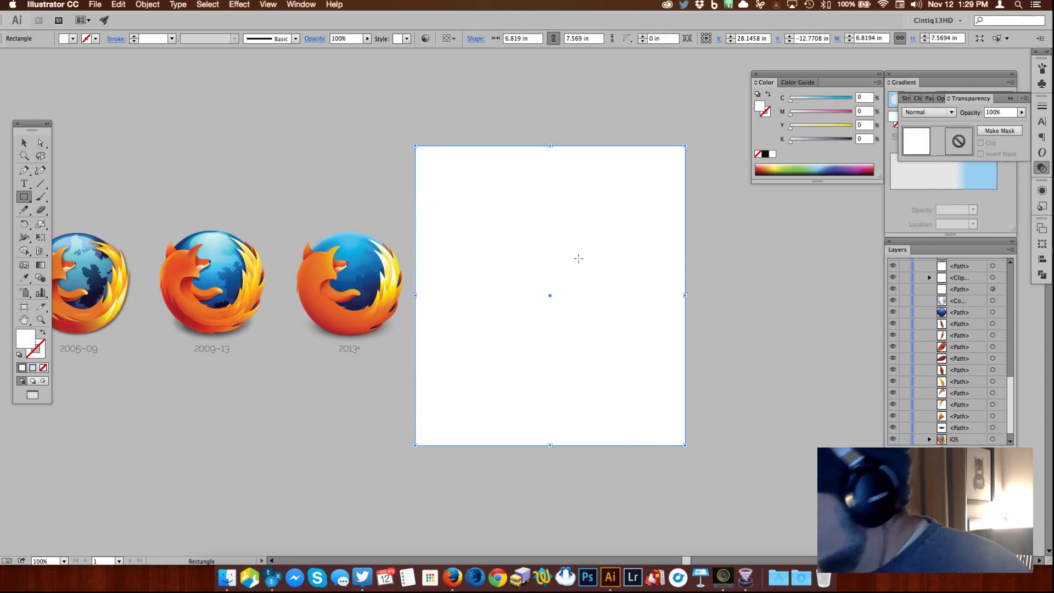
Step: Send the white rectangle to the back, shift it slightly upward around the iOS logo, and deselect it
key(v)
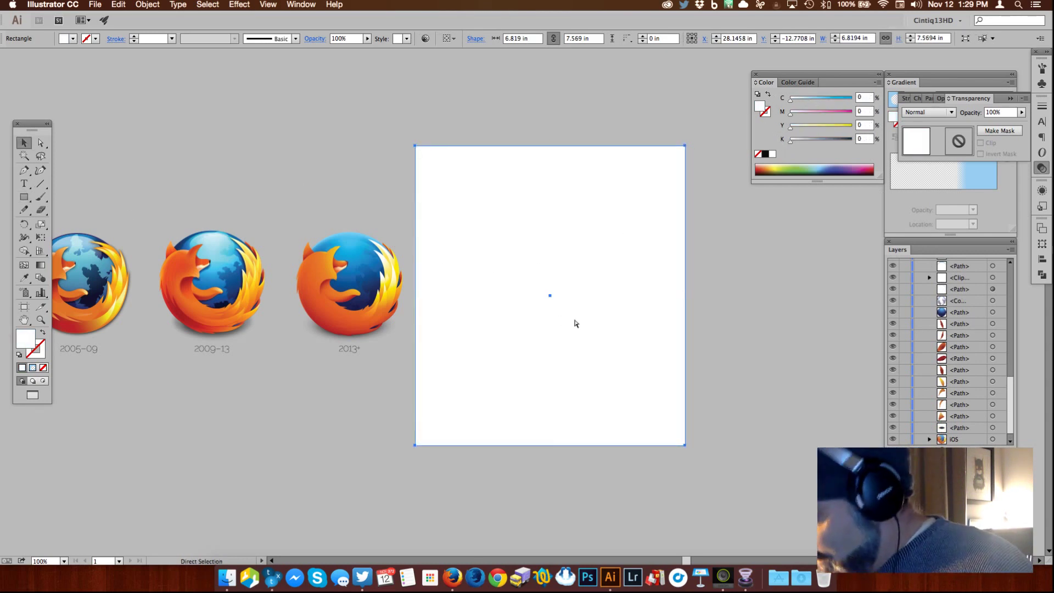
right_click(626, 300)
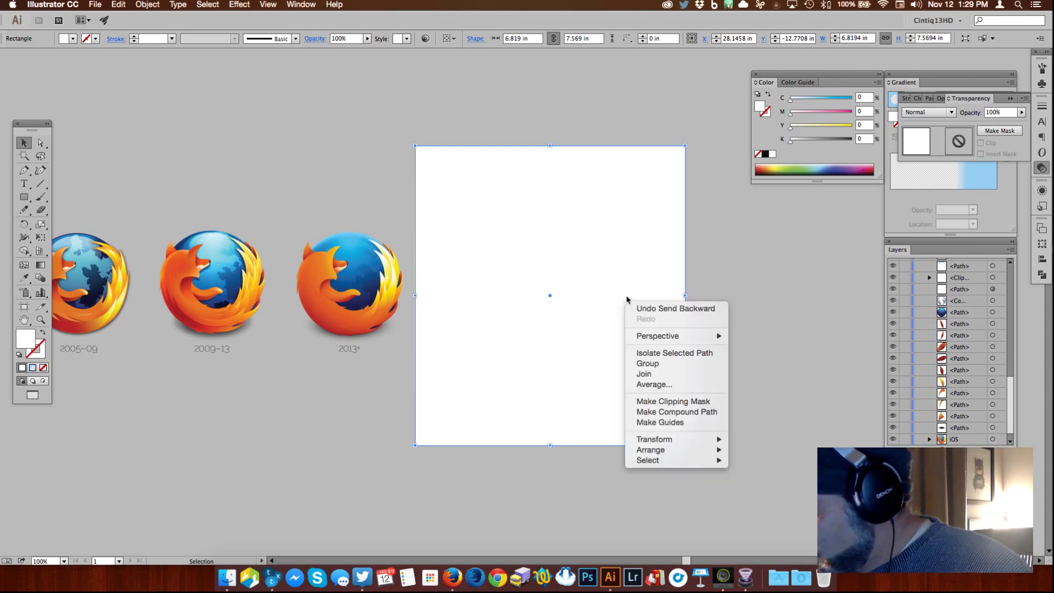
mouse_move(708, 450)
click(769, 481)
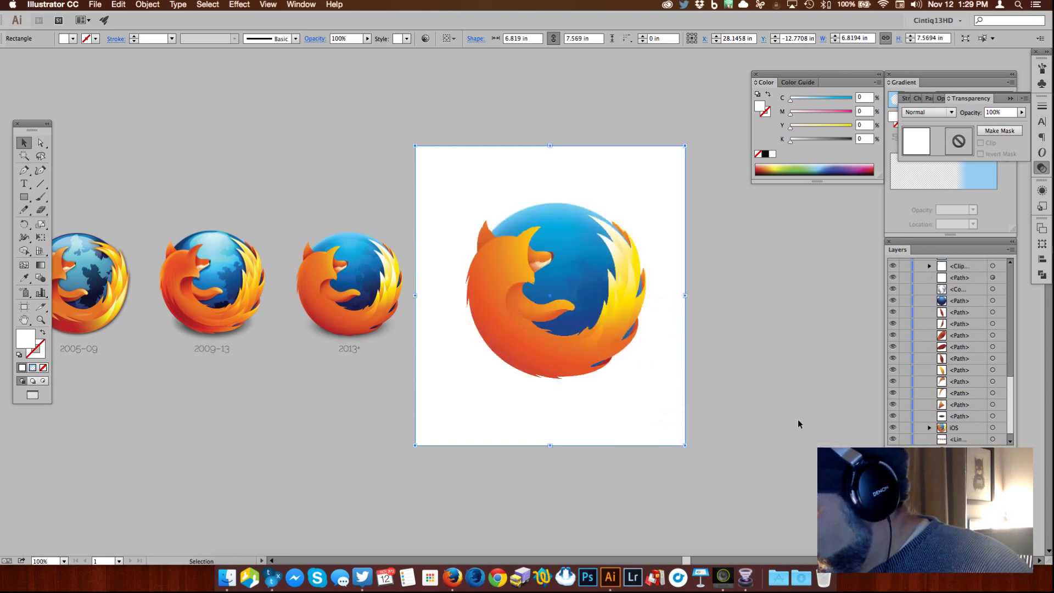
drag(645, 397, 663, 409)
click(694, 371)
click(753, 360)
click(693, 266)
click(728, 360)
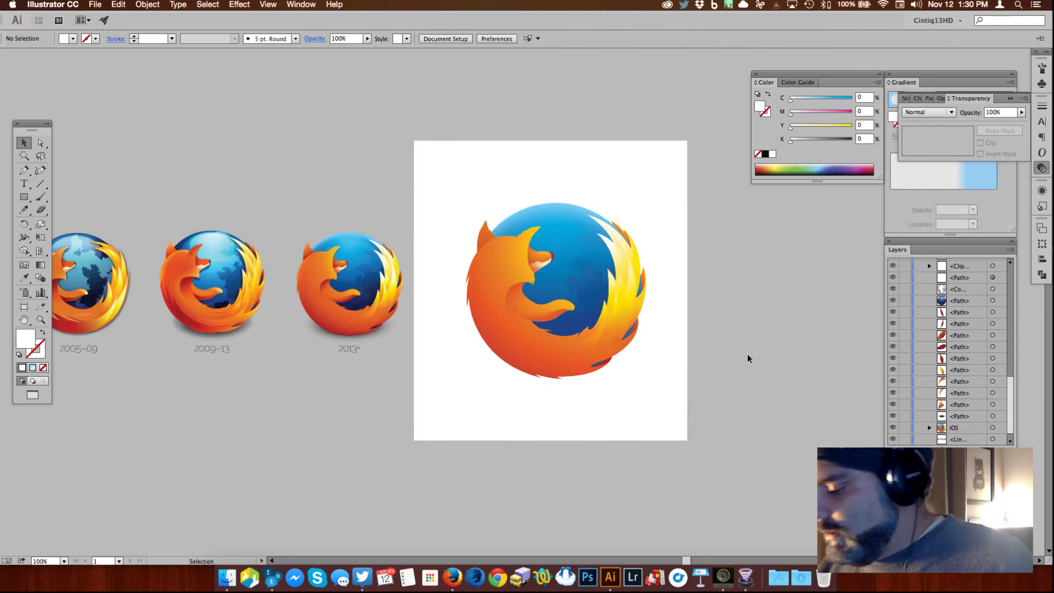
Step: Widen the white rectangle behind the iOS logo to about 7.07 in and shift it slightly right and down around the logo
drag(658, 393, 662, 395)
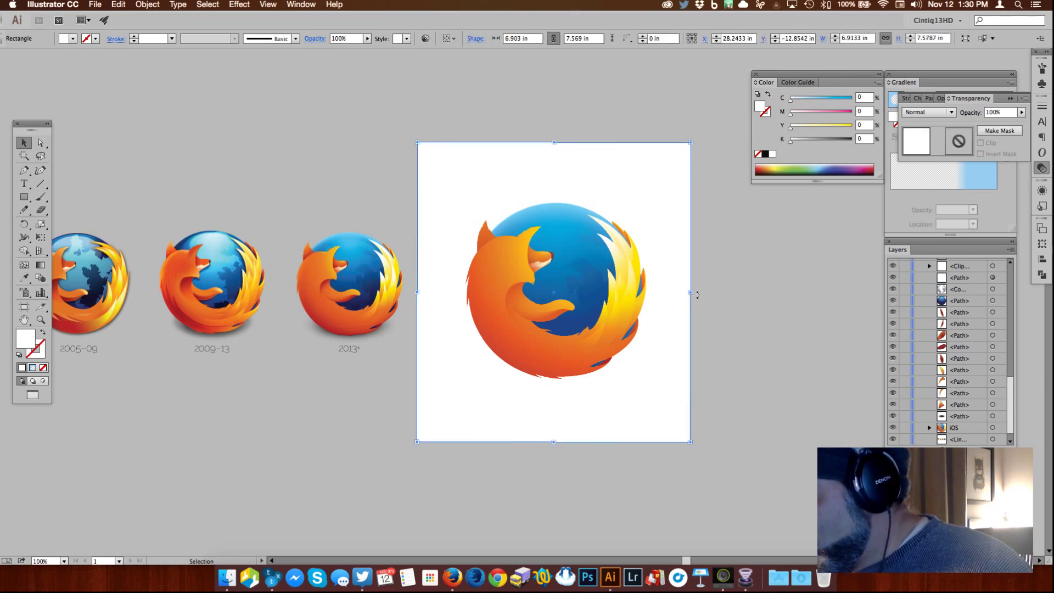
drag(693, 292, 696, 292)
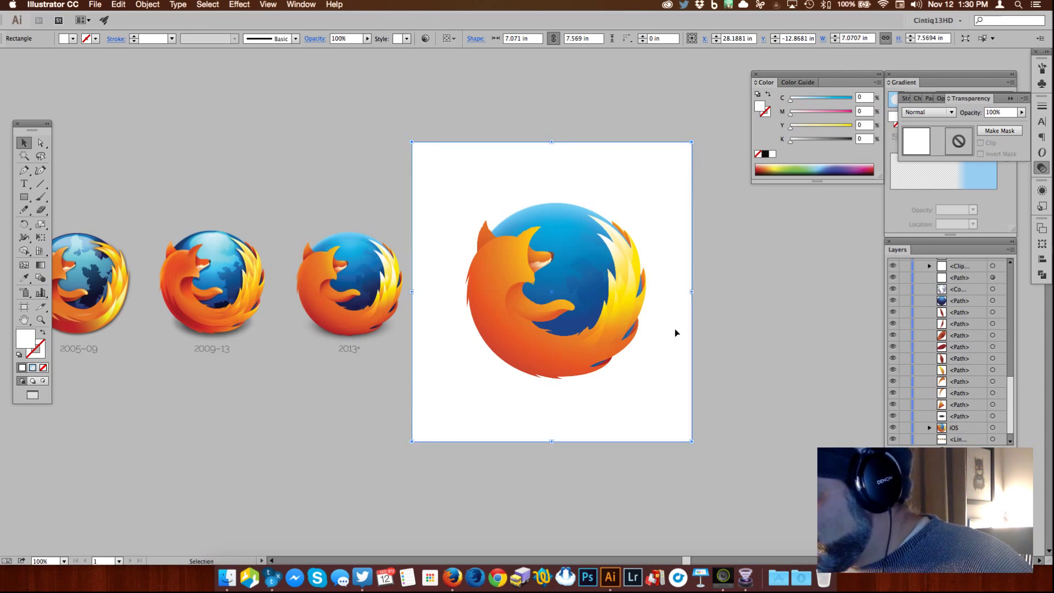
key(Right)
key(Right)
key(Right)
key(Right)
key(Down)
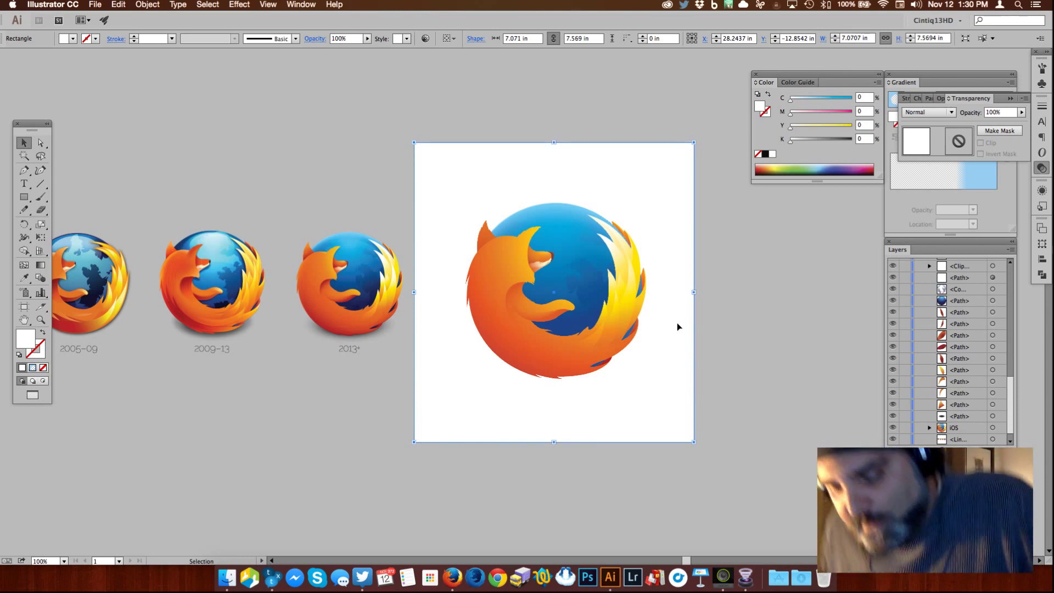
key(Right)
key(Right)
key(Right)
key(Down)
key(Down)
key(Down)
key(Down)
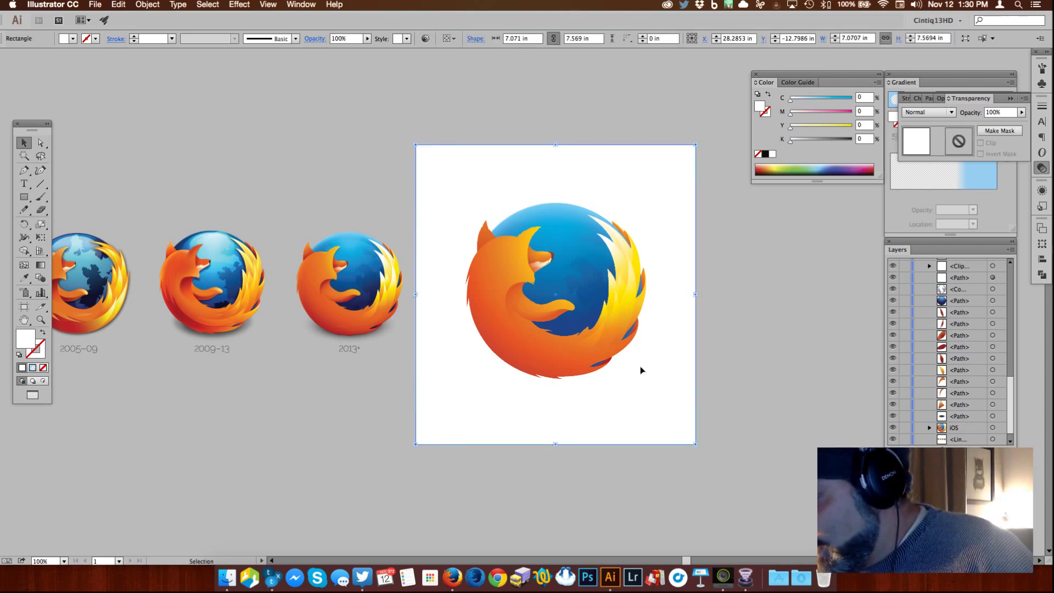
click(751, 262)
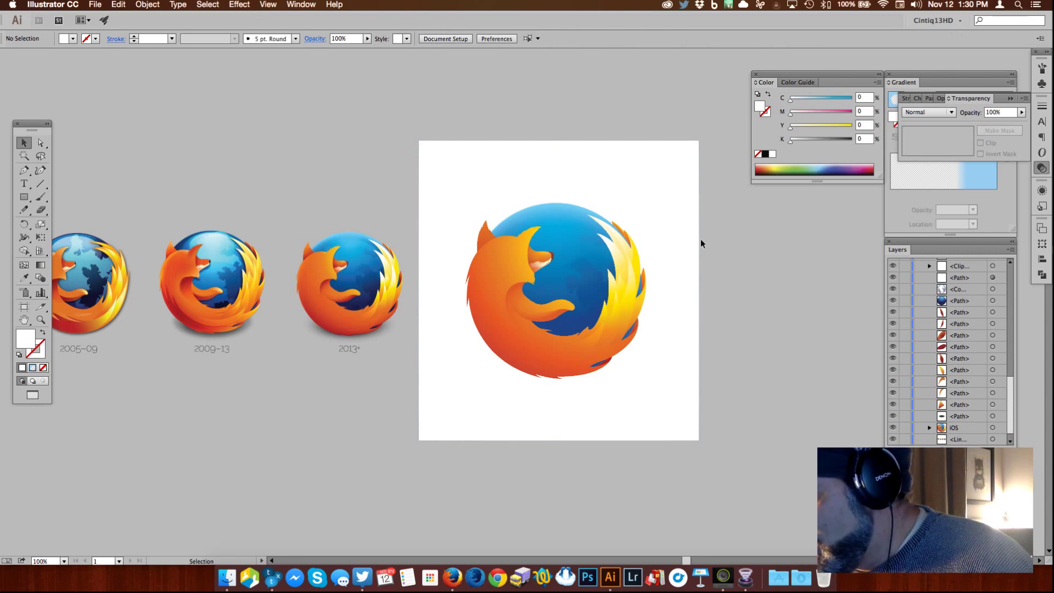
key(ctrl+z)
key(ctrl+z)
key(ctrl+z)
key(ctrl+z)
key(ctrl+z)
key(ctrl+z)
key(ctrl+z)
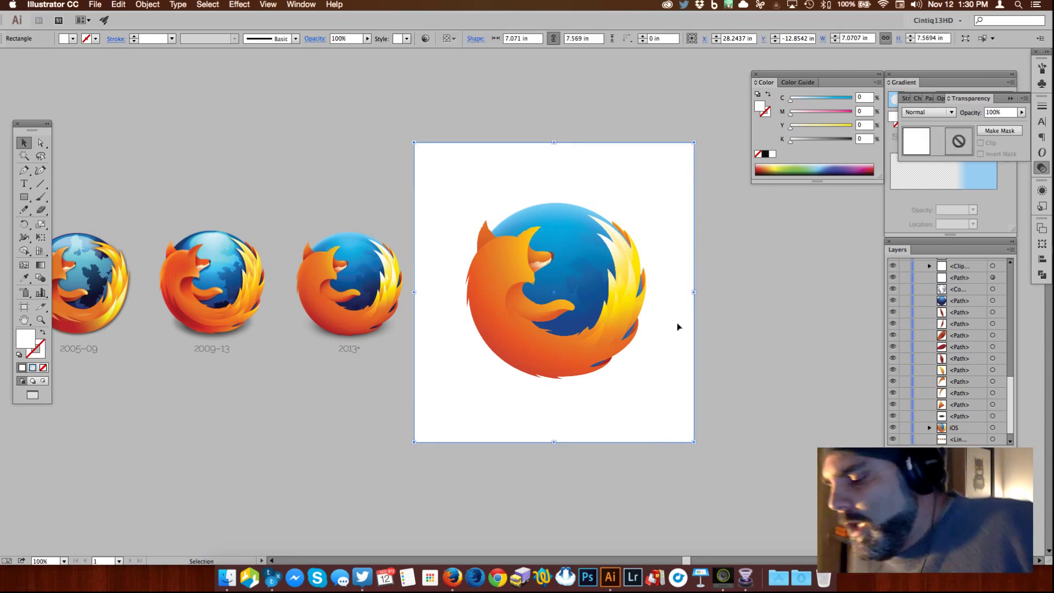
click(737, 262)
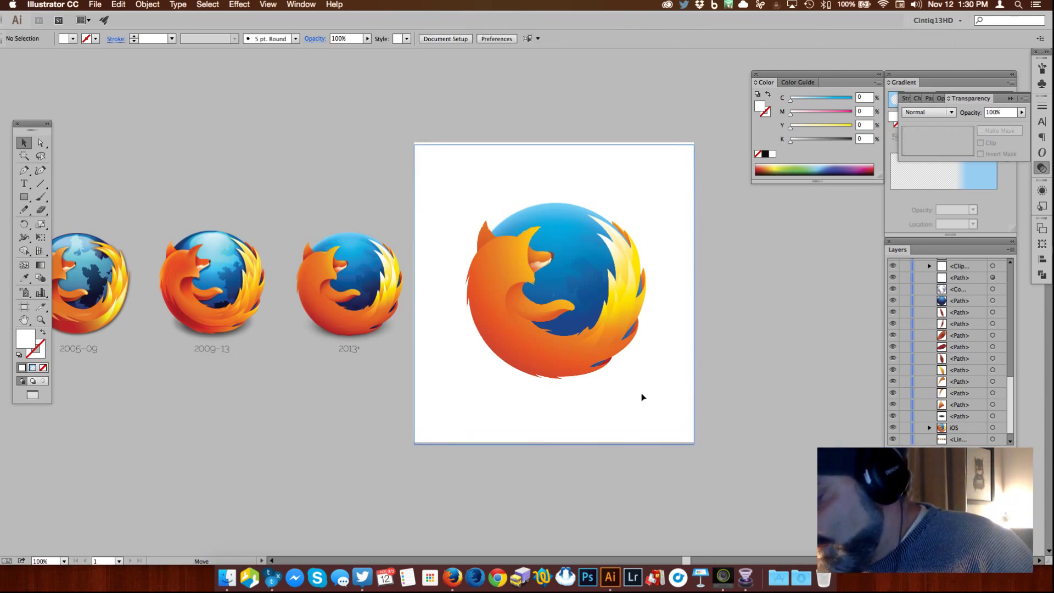
Step: Move the white rectangle slightly right around the iOS logo, trim its height to about 7.53 in, and deselect it
drag(643, 392, 651, 378)
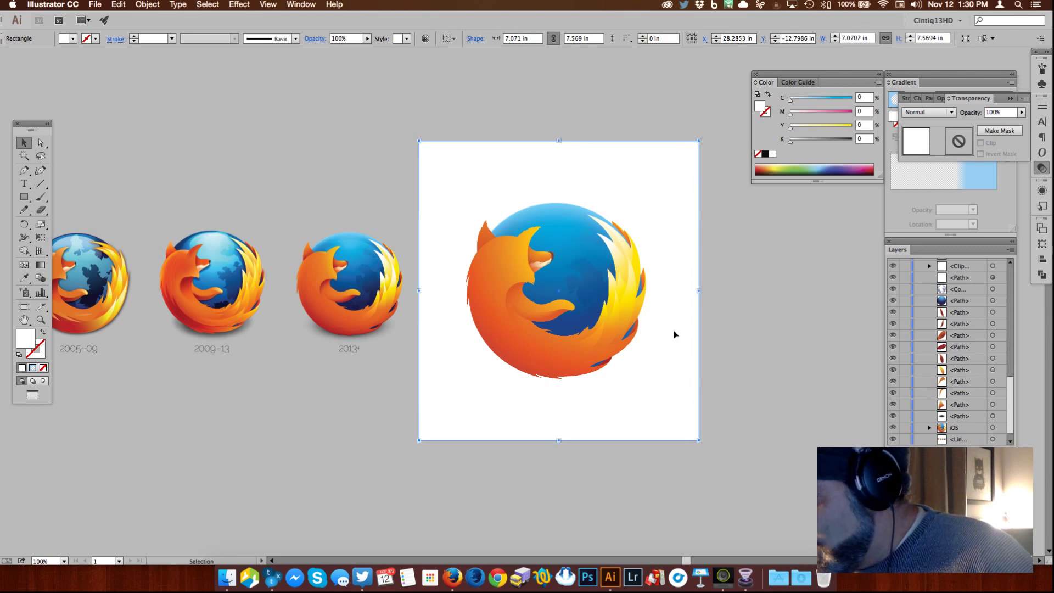
click(752, 265)
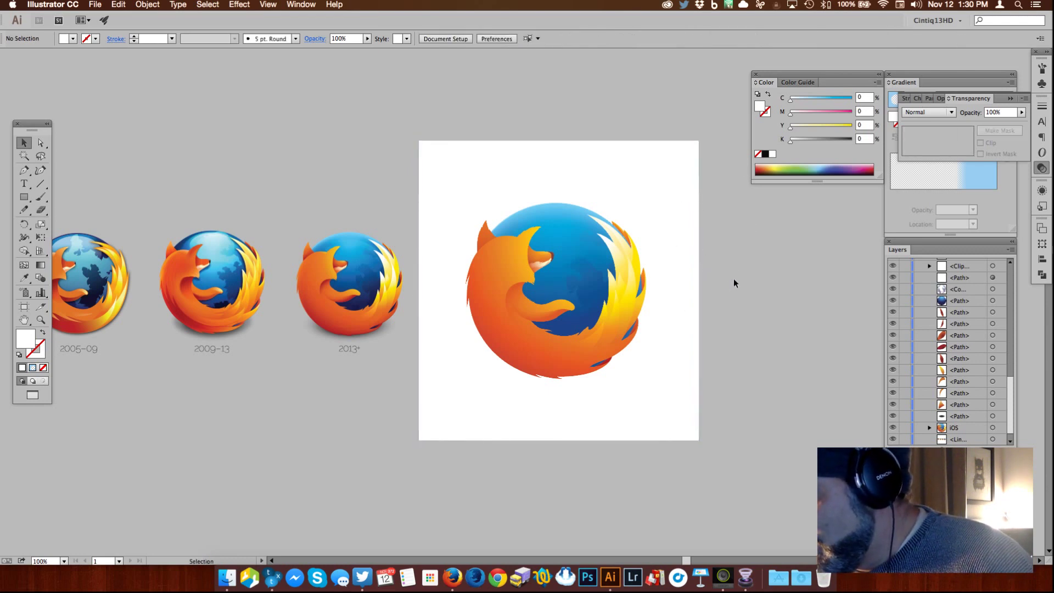
drag(691, 258, 697, 258)
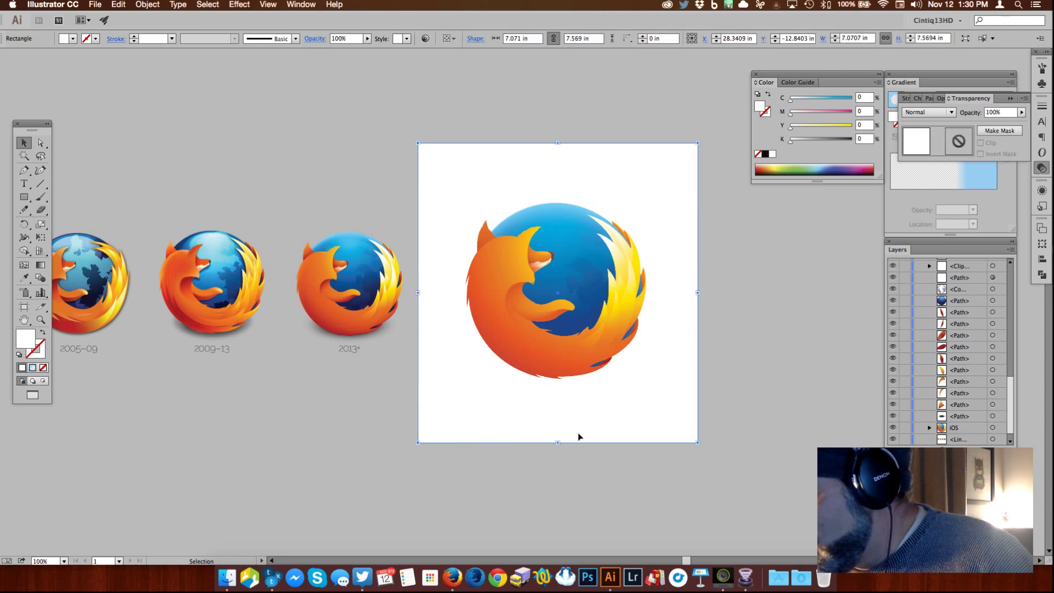
drag(558, 443, 560, 440)
click(729, 322)
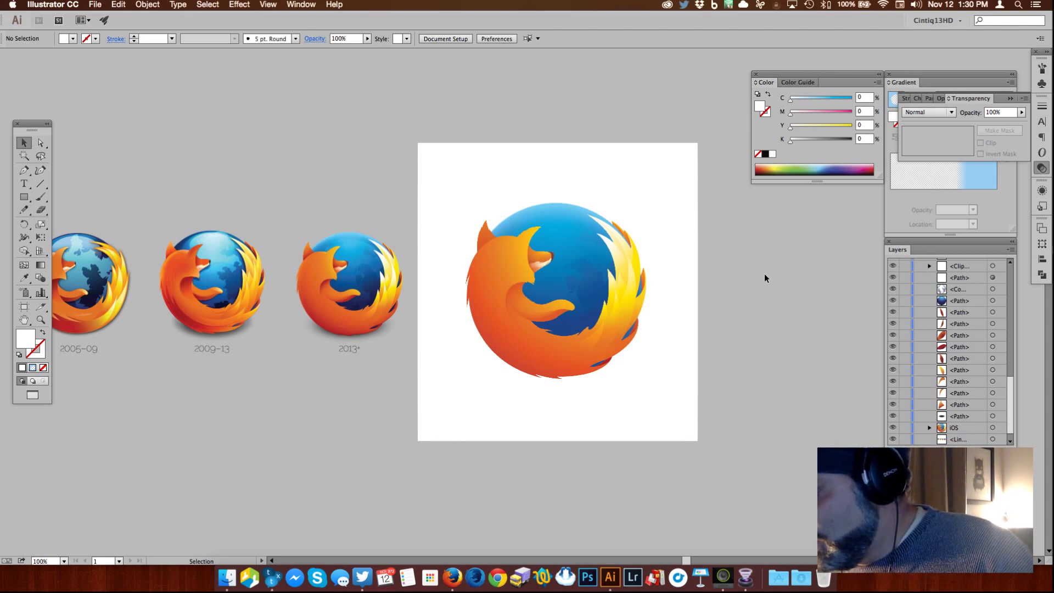
Step: Select the iOS logo together with its white rectangle, move both right to widen the gap from the 2013+ logo, and deselect them
drag(458, 119, 664, 430)
drag(441, 108, 666, 424)
drag(548, 407, 632, 421)
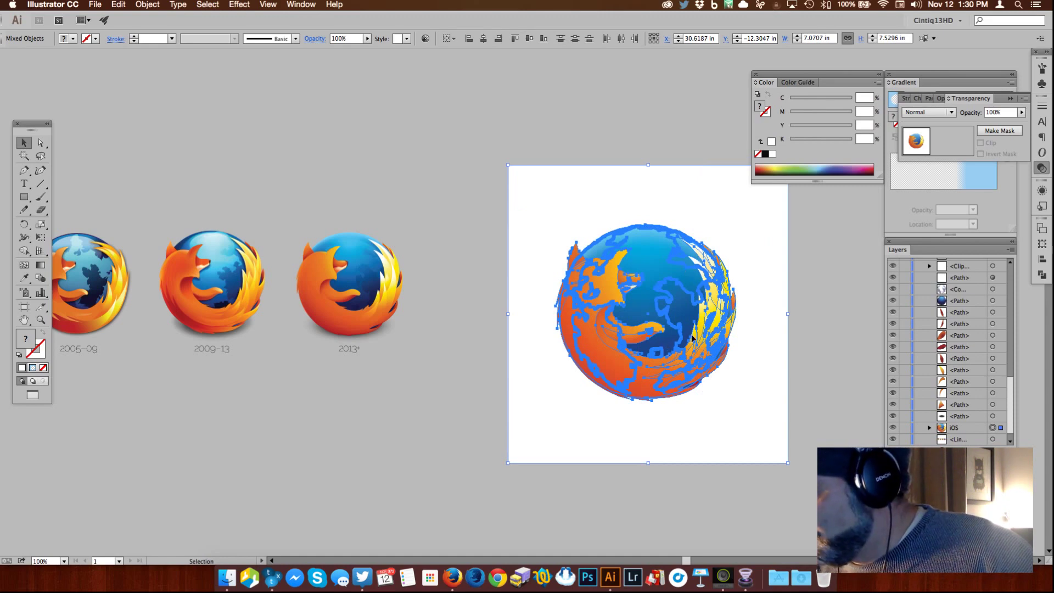
drag(786, 286, 802, 283)
key(super+shift+a)
Step: Return to the artboard with the spread-out logo pieces and show all of it at 50% zoom
drag(542, 501, 607, 245)
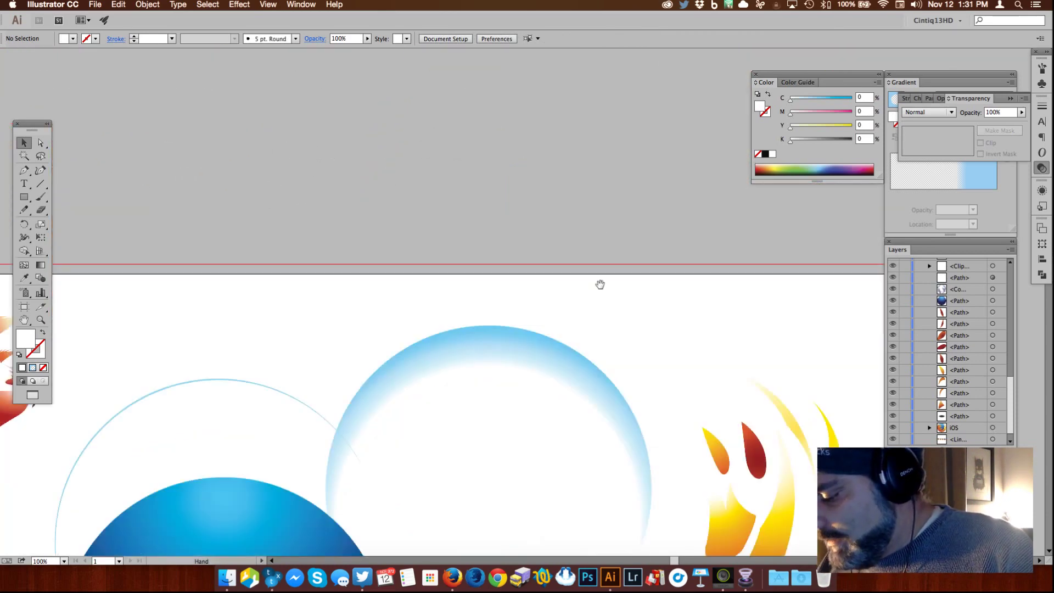
drag(580, 405, 602, 311)
key(z)
alt+click(567, 391)
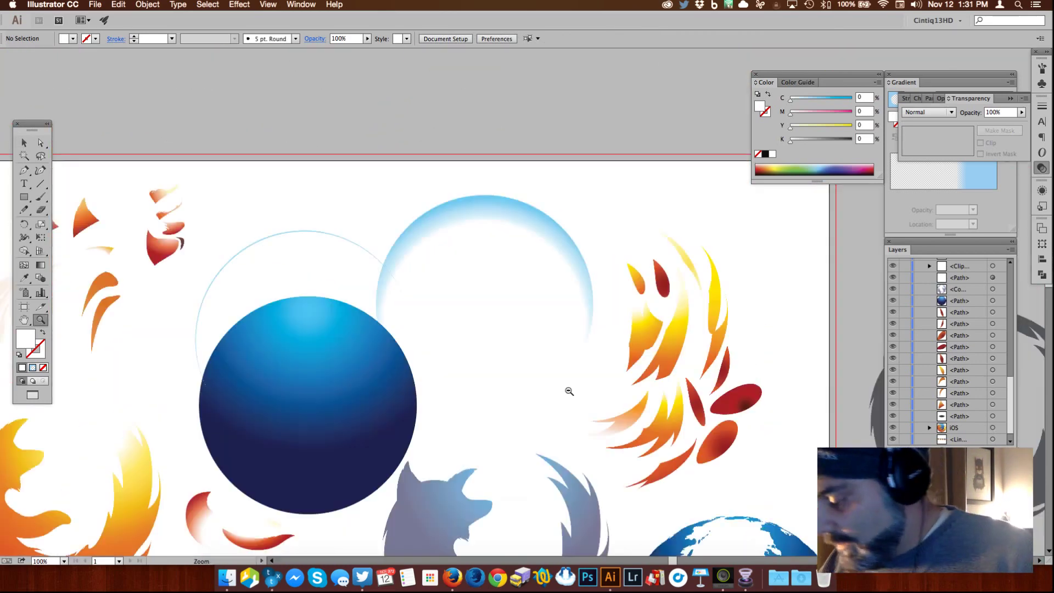
alt+click(566, 392)
alt+click(584, 364)
drag(584, 364, 610, 343)
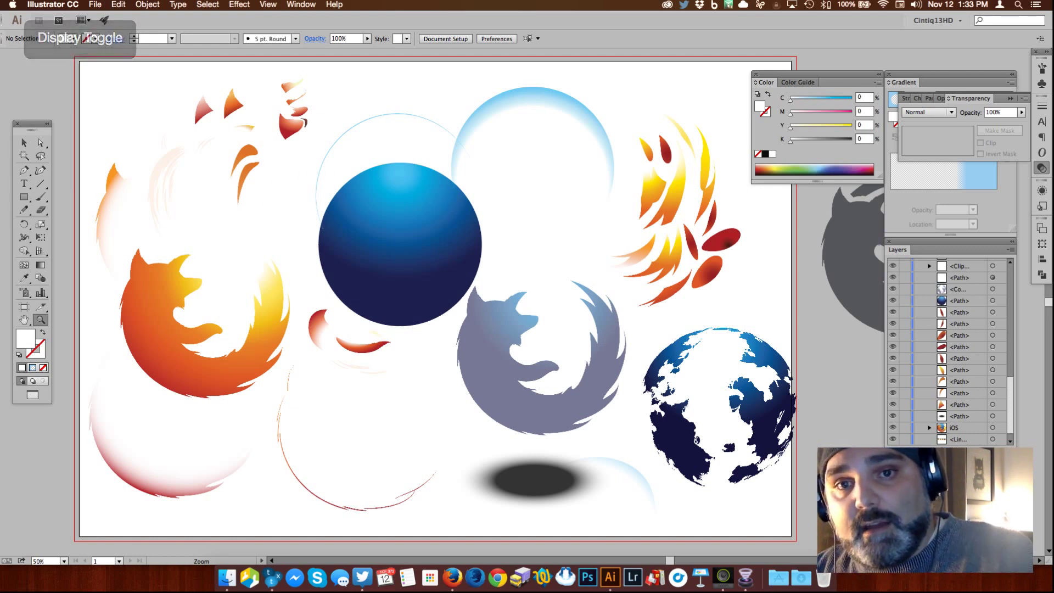
Step: Switch to Firefox
key(super+Tab)
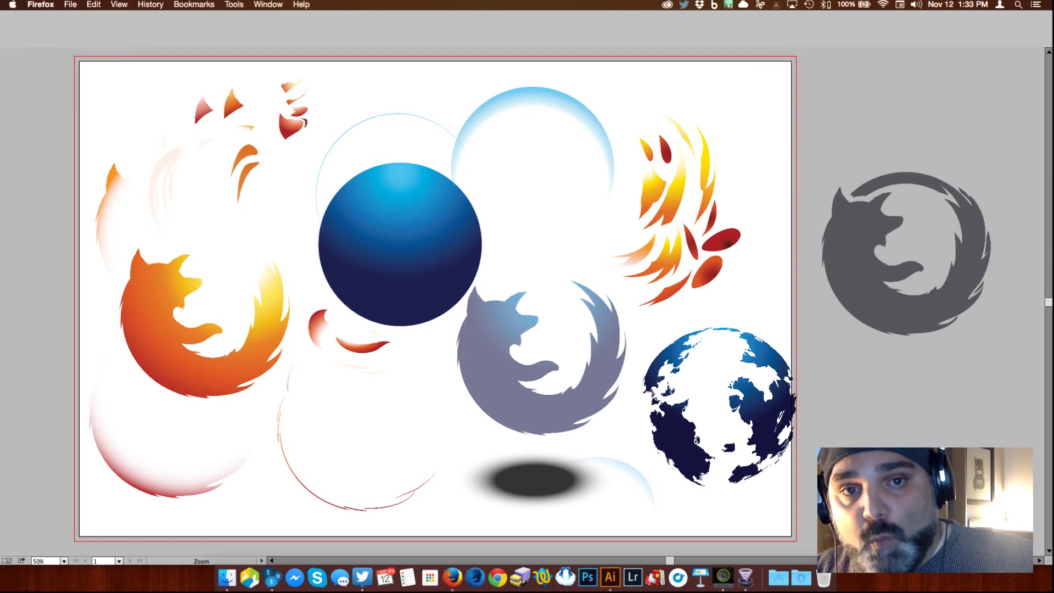